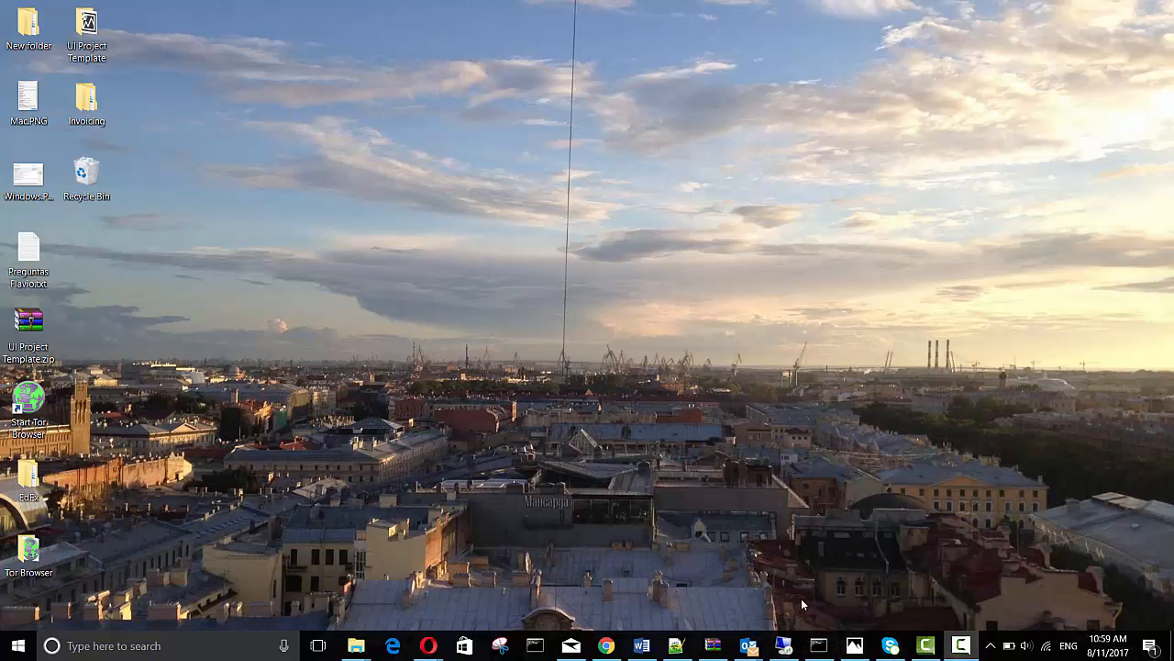
Switch to the tinker.sv remote desktop, open the LetsEncrypt Command text file in Notepad and minimize it
click(783, 645)
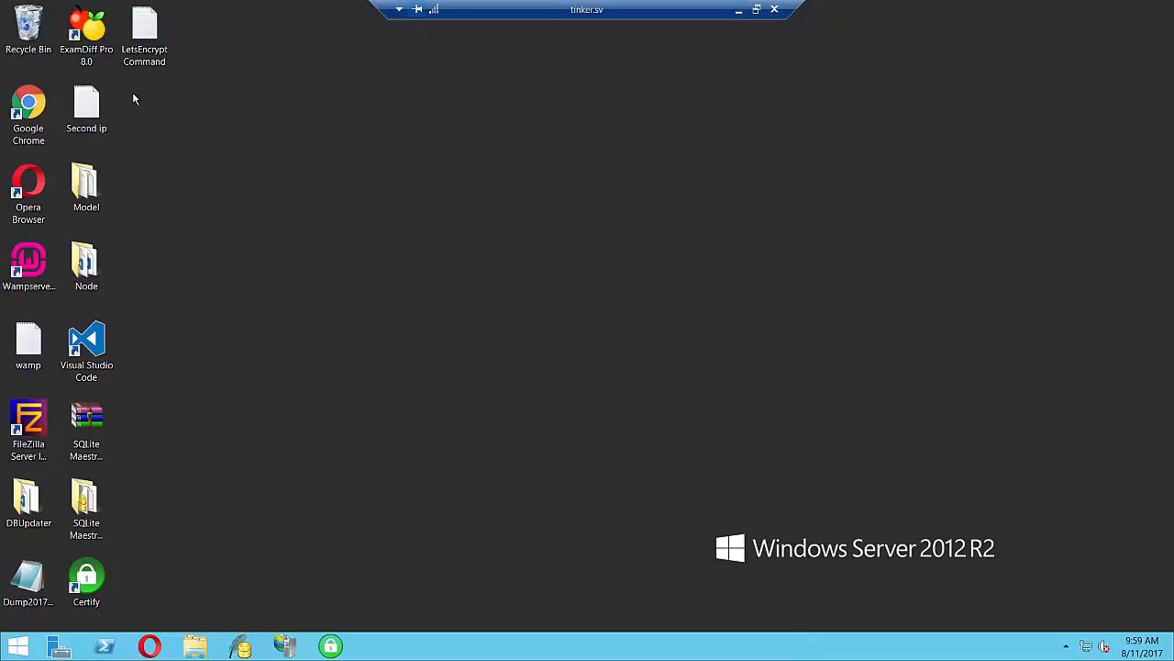
double_click(144, 28)
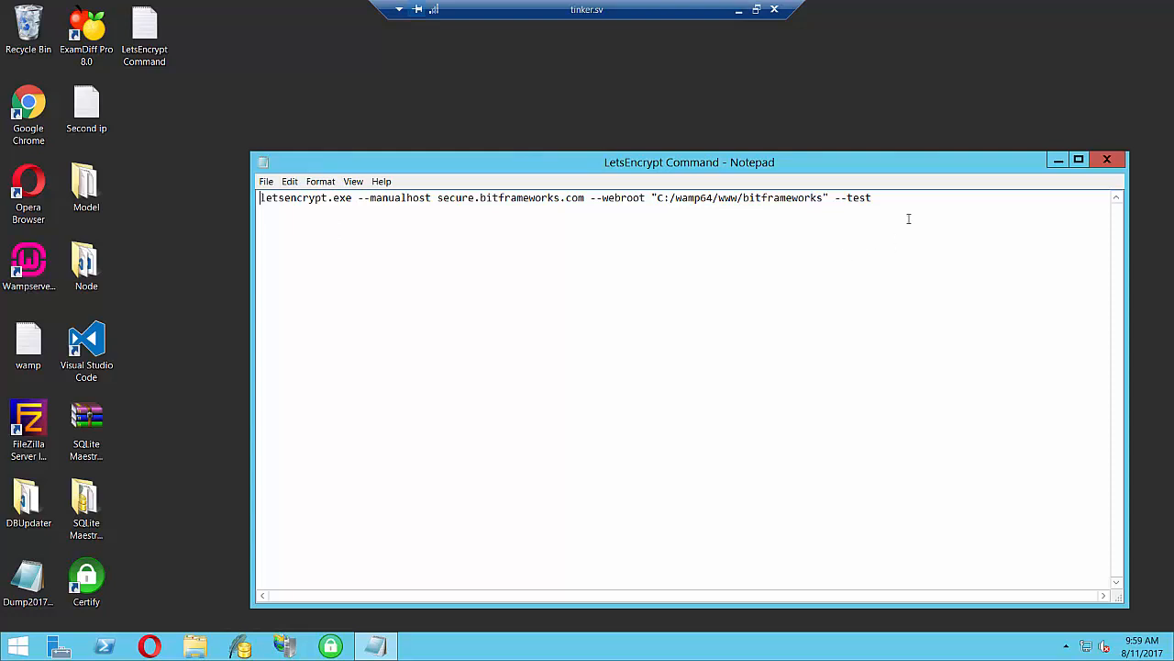
click(1057, 163)
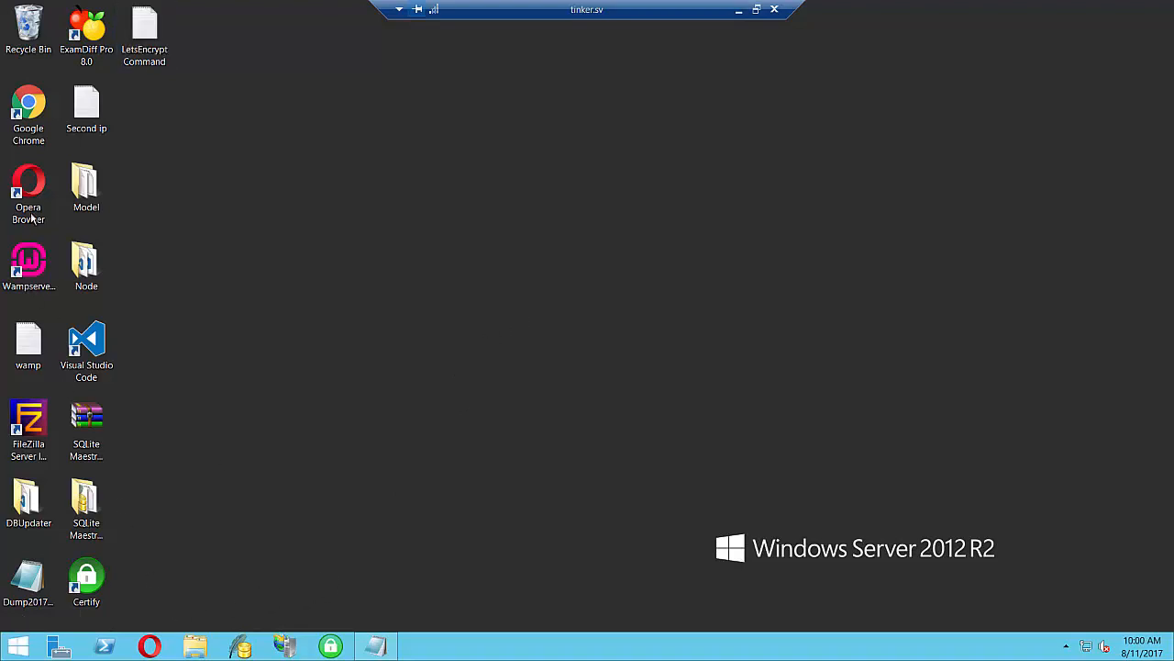
Open Google Chrome on the server and show its list of downloaded files
double_click(29, 109)
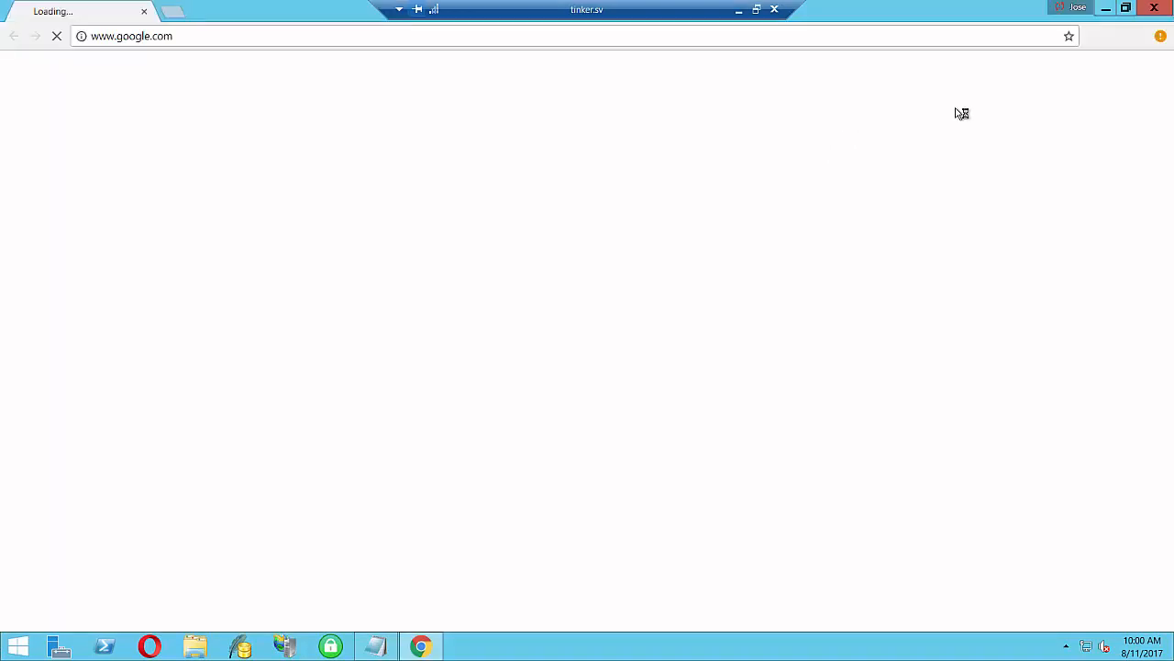
click(1160, 37)
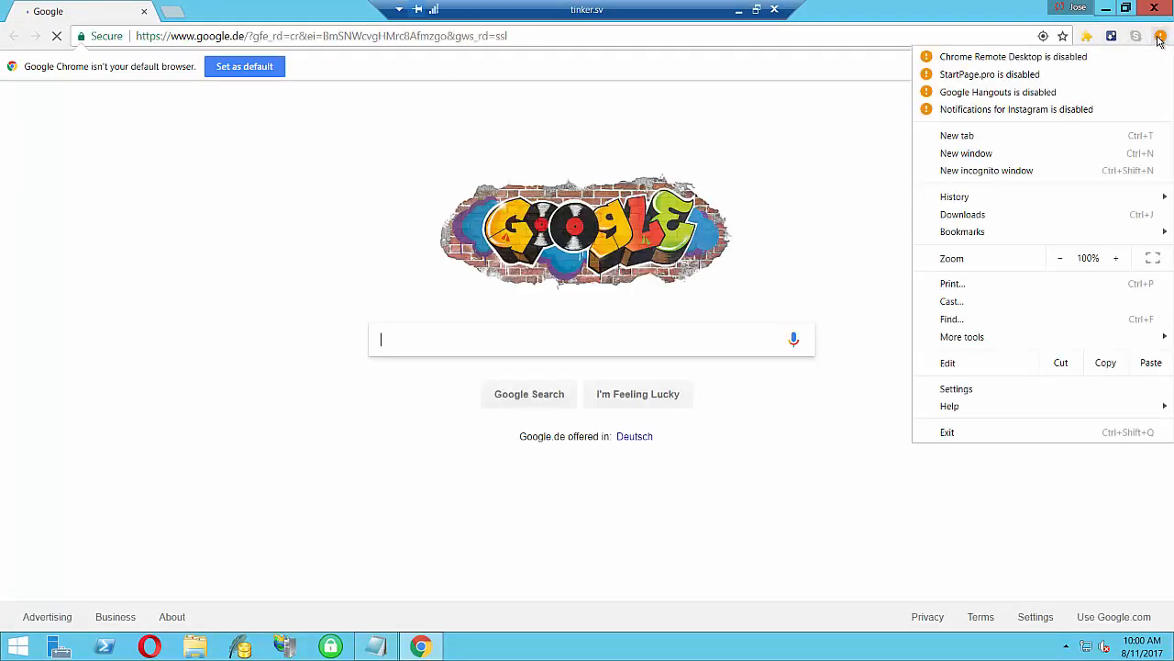
click(955, 214)
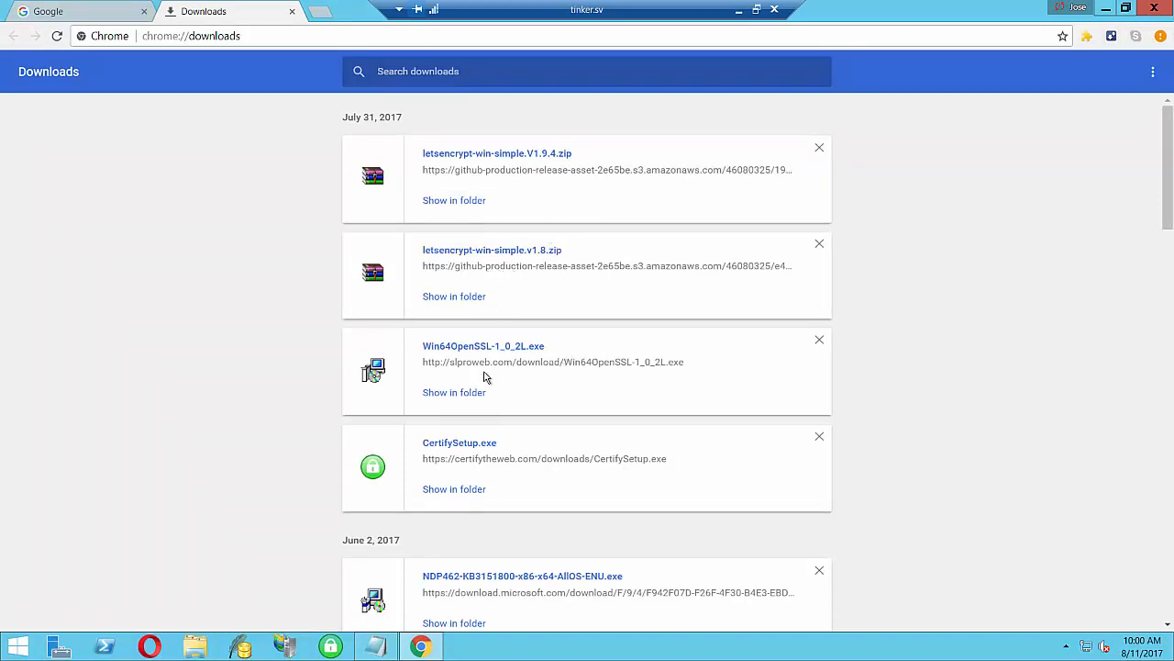
Copy the file name Win64OpenSSL-1_0_2L.exe from the downloads list and search Google for it in a new tab
drag(422, 352, 548, 356)
key(ctrl+c)
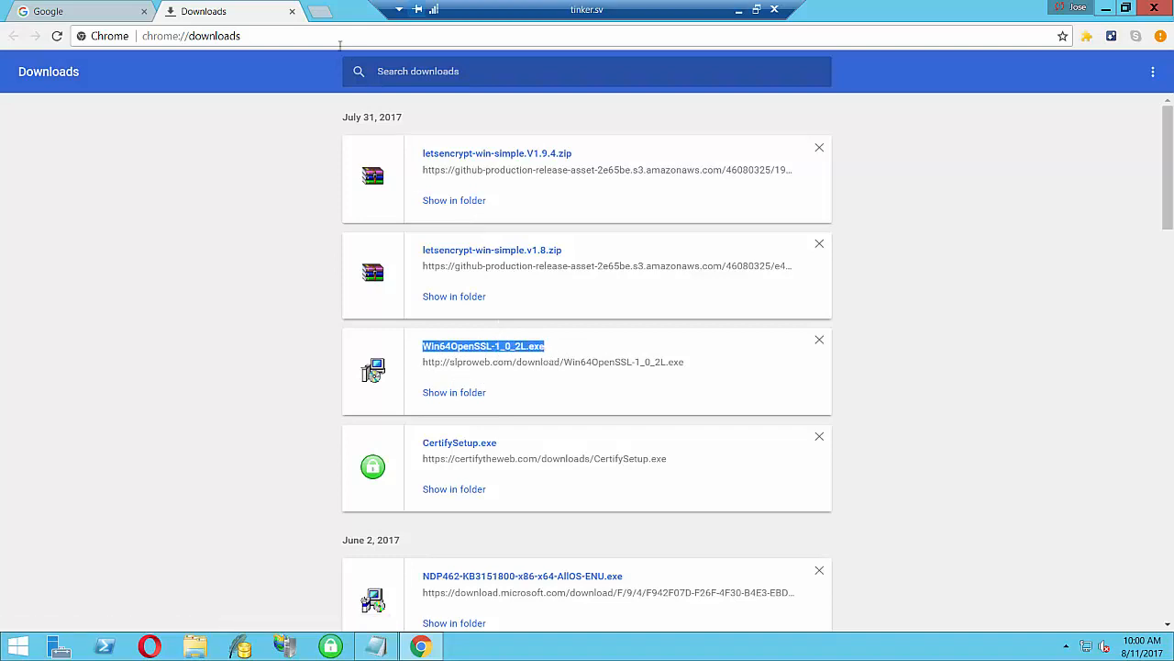
click(323, 17)
key(ctrl+v)
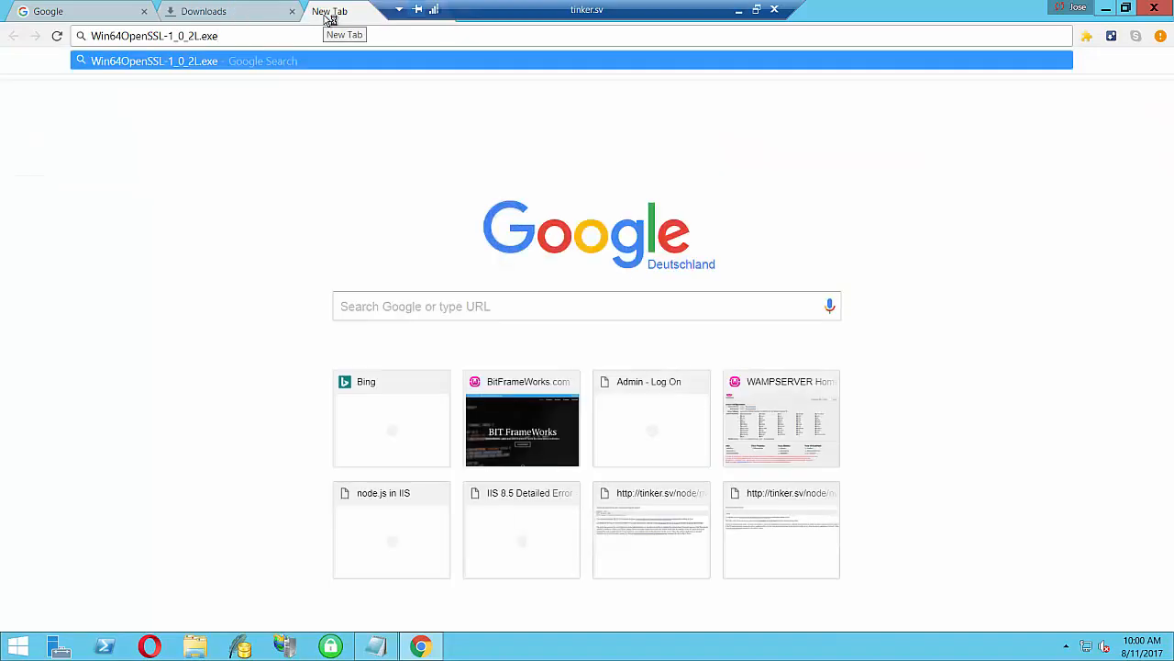
key(Return)
click(296, 36)
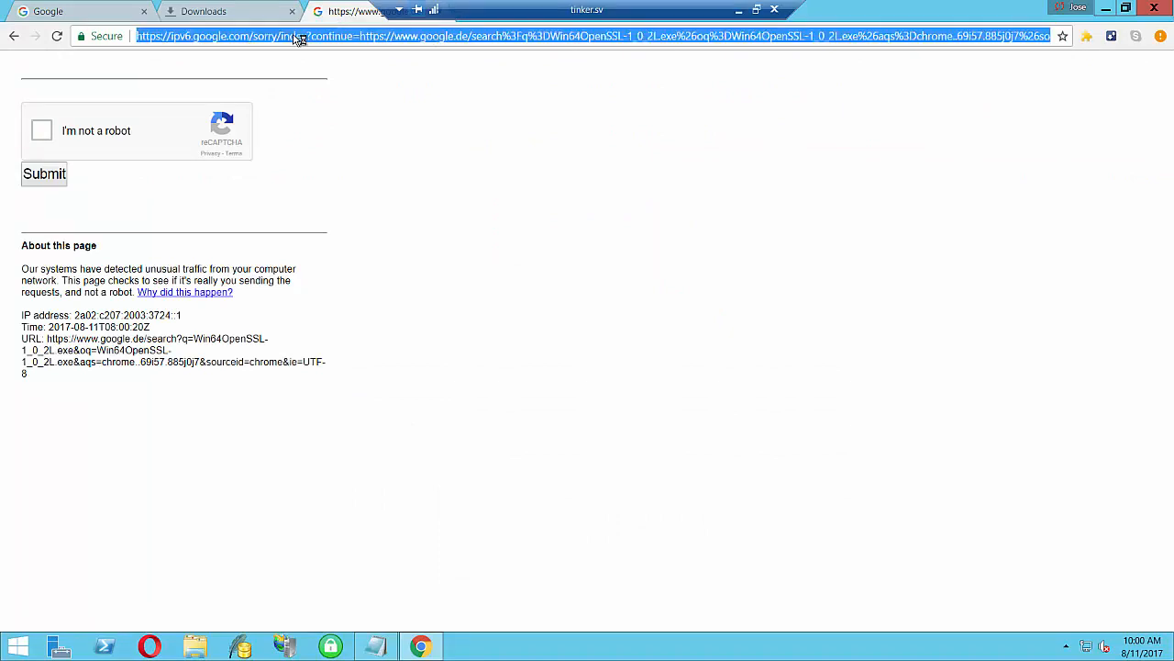
text(www.big)
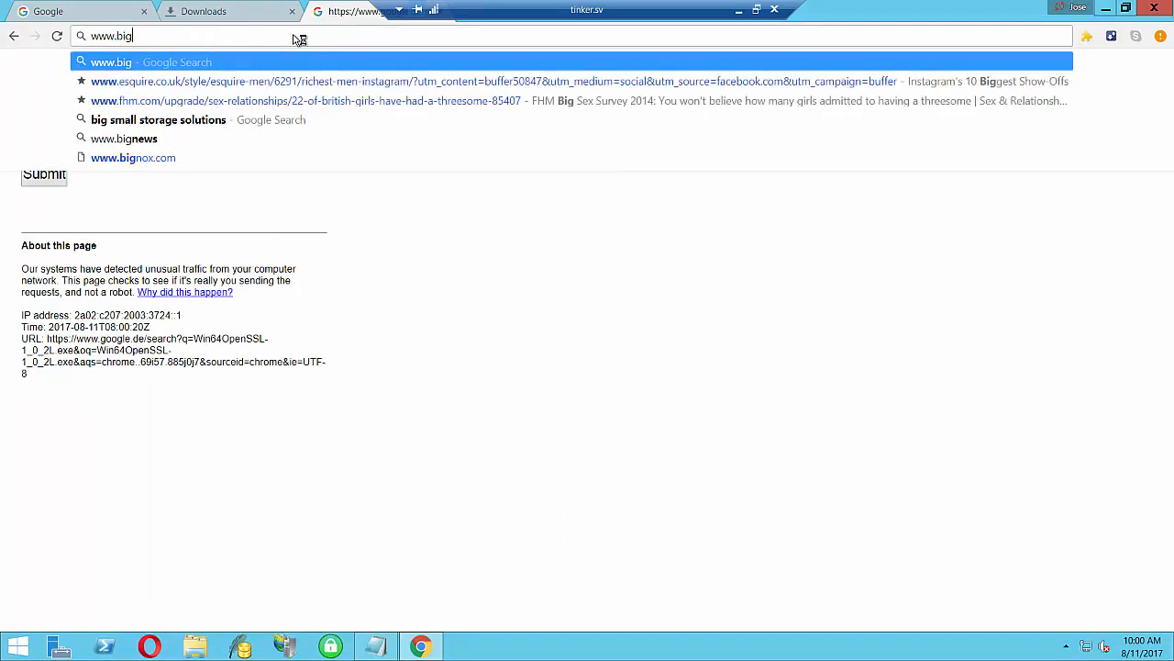
key(BackSpace)
text(ng.com)
key(Return)
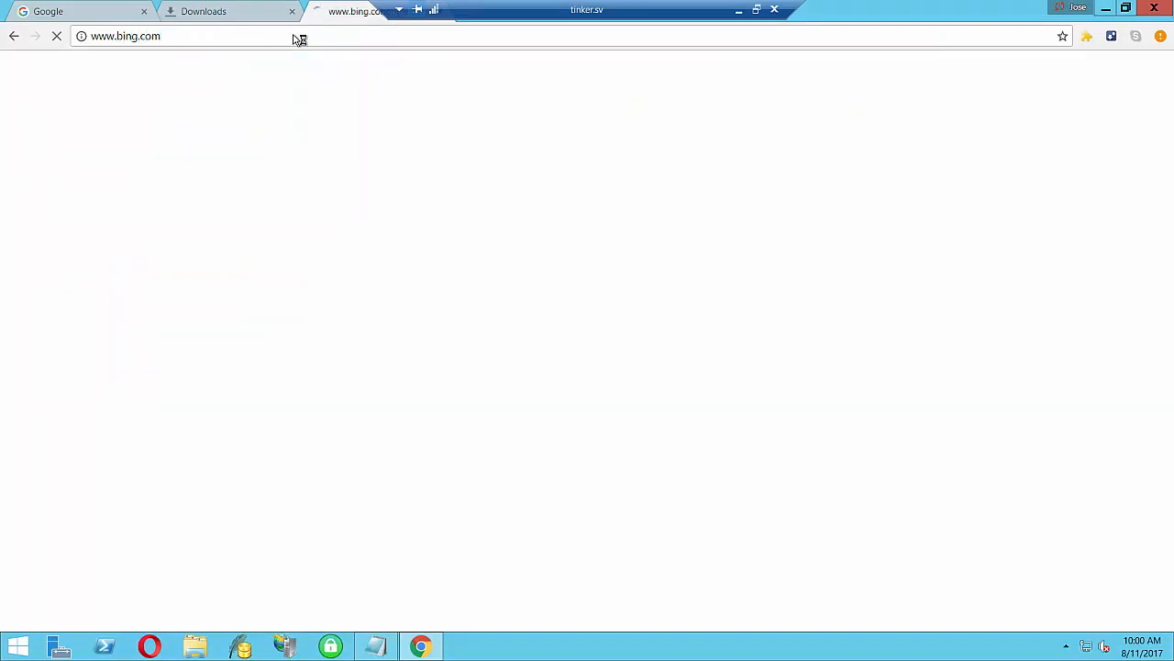
key(ctrl+v)
key(Return)
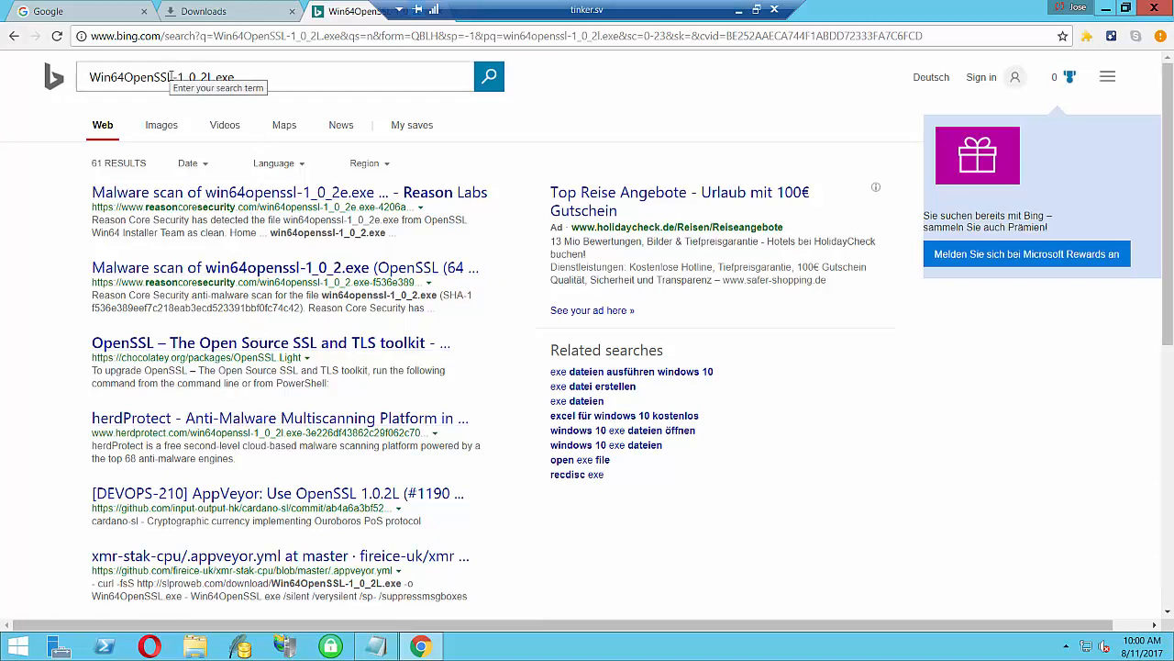
Shorten the Bing search to Win64OpenSS and open the OpenSSL website from the results
drag(168, 77, 405, 77)
key(BackSpace)
key(Return)
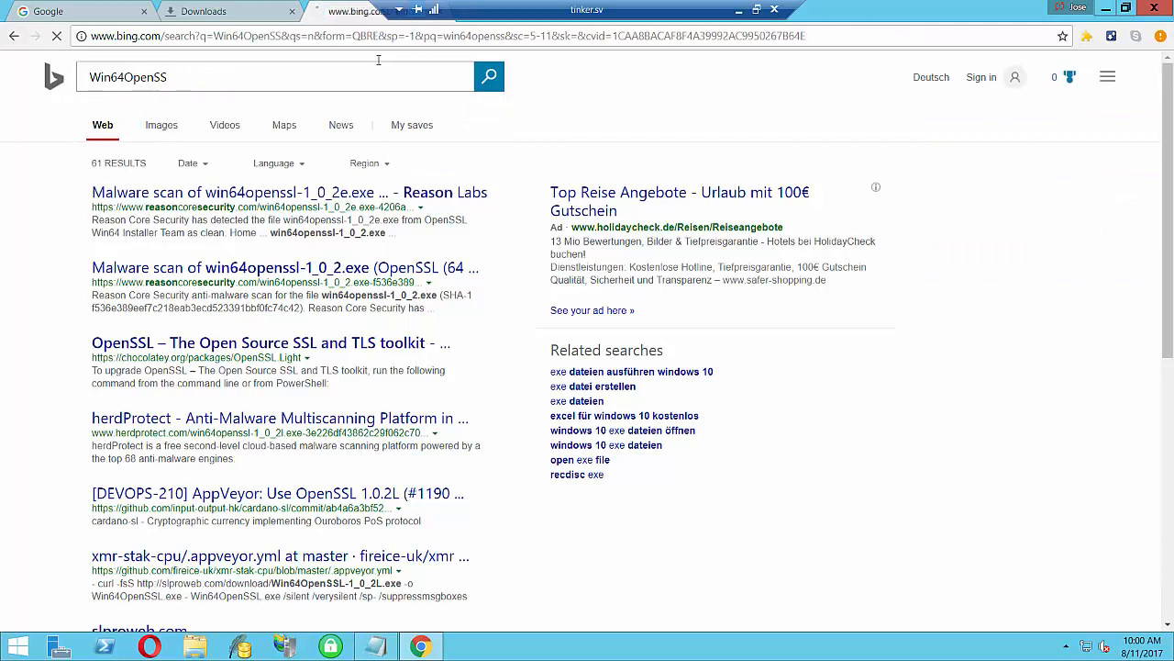
click(191, 197)
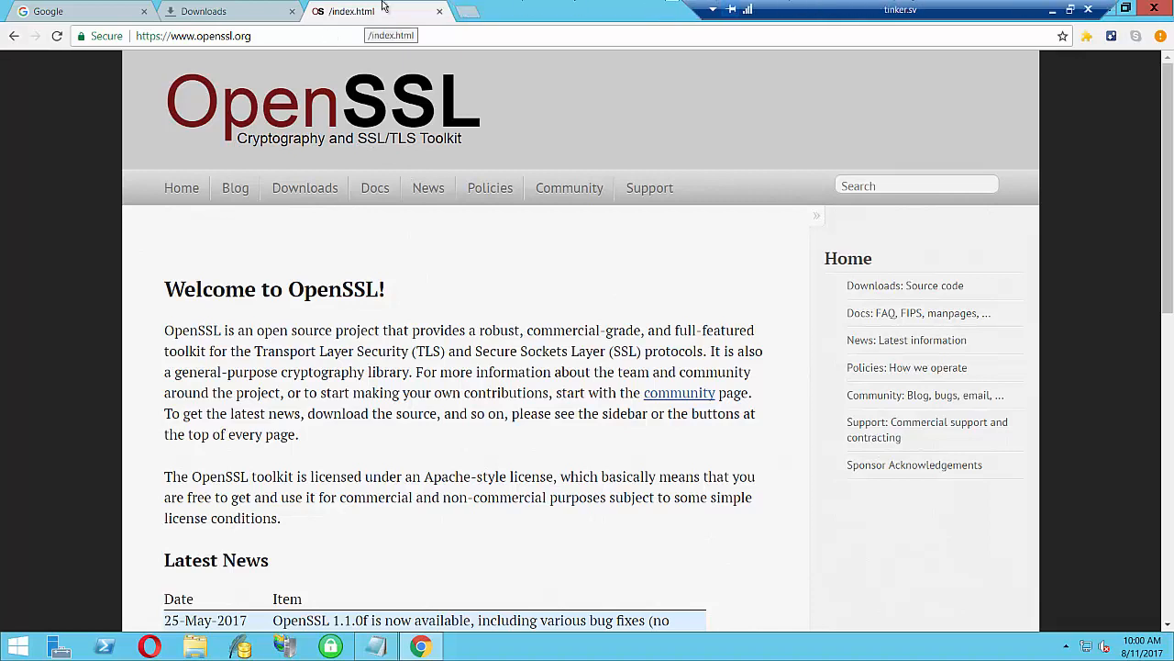
click(204, 11)
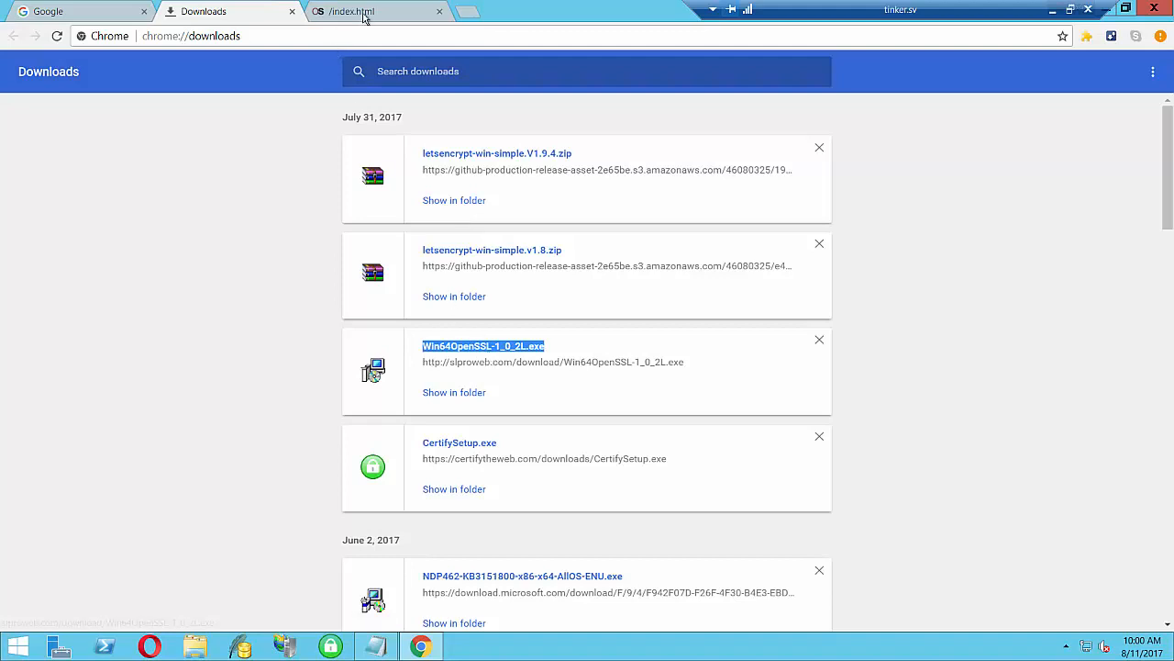
click(364, 16)
click(289, 38)
key(ctrl+c)
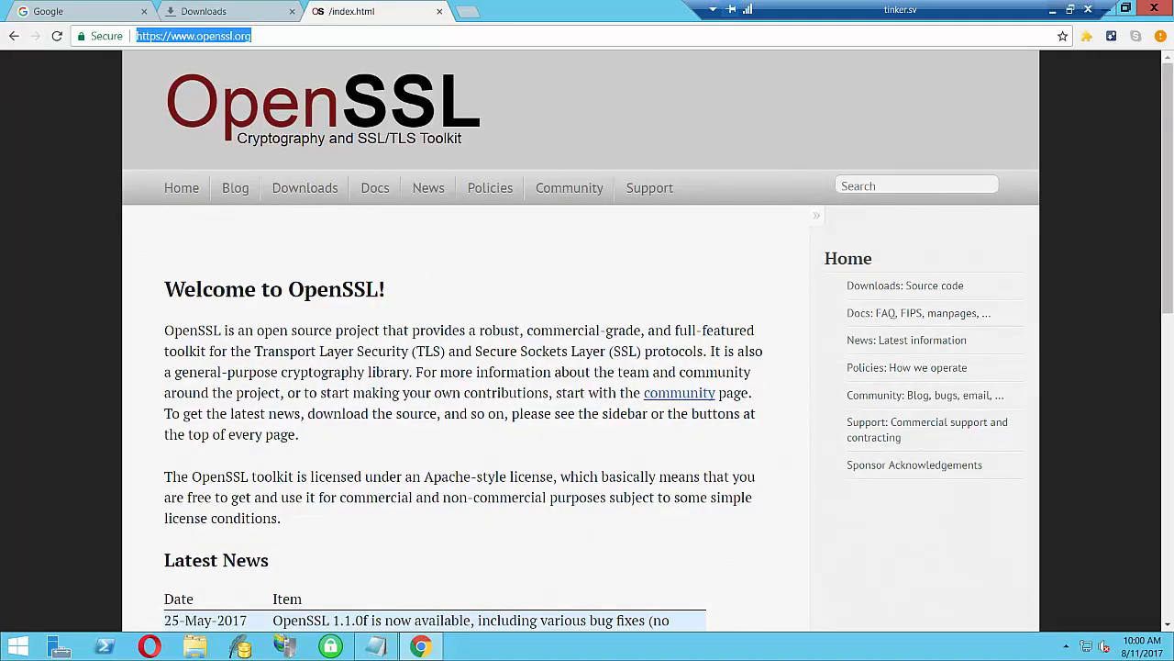
click(19, 646)
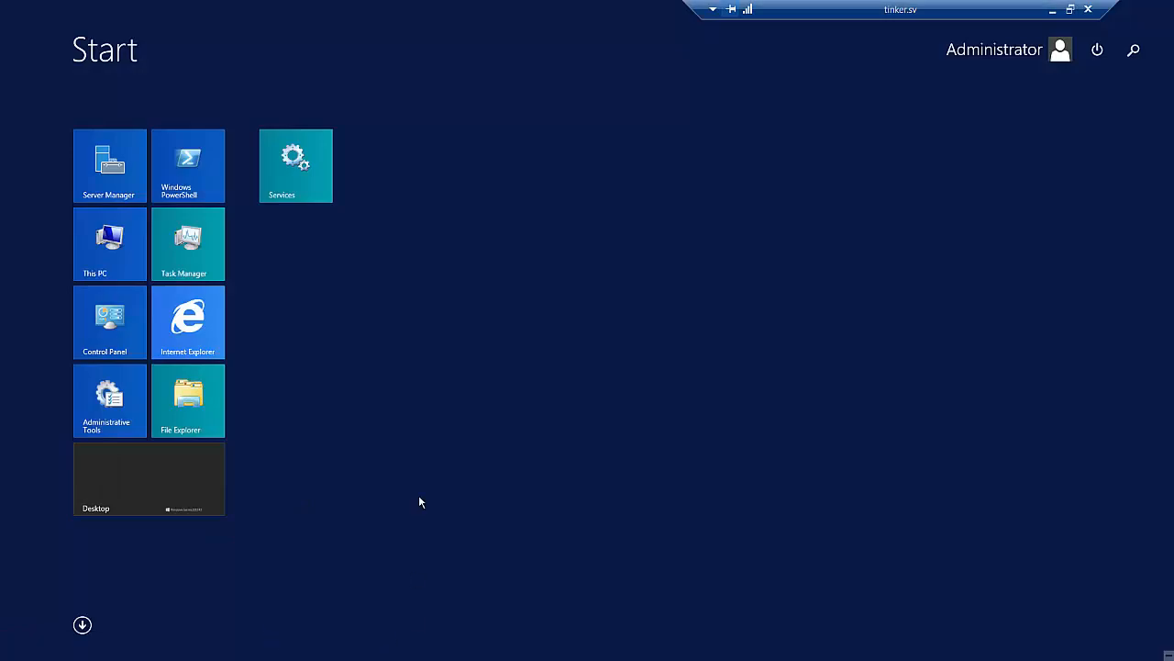
key(Escape)
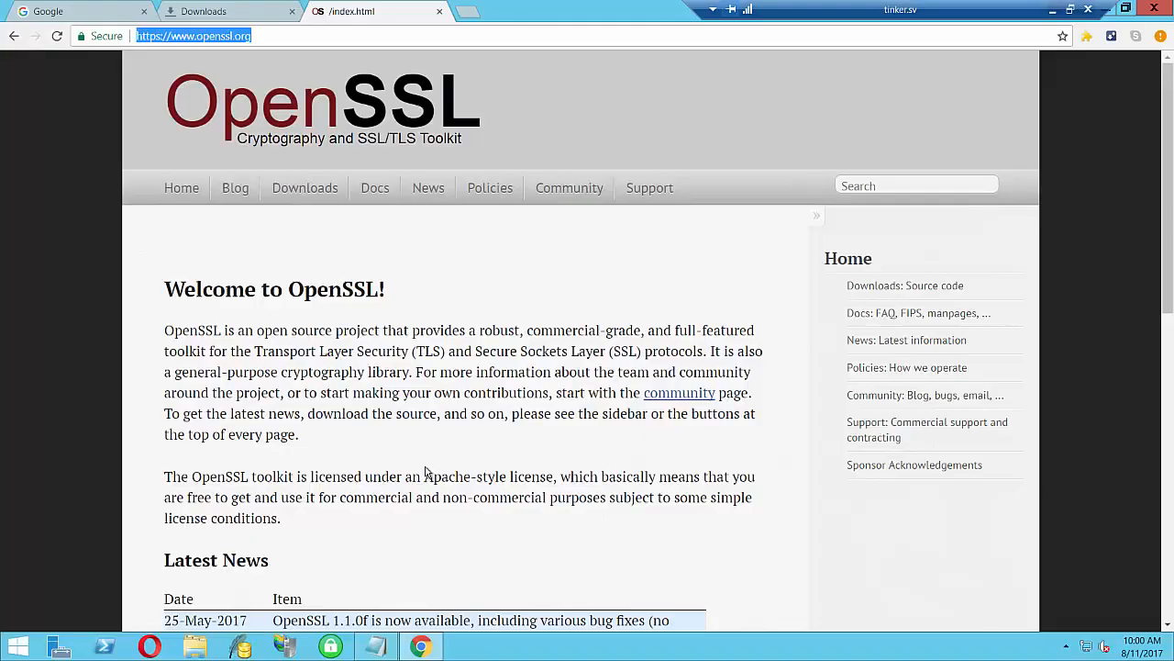
click(376, 646)
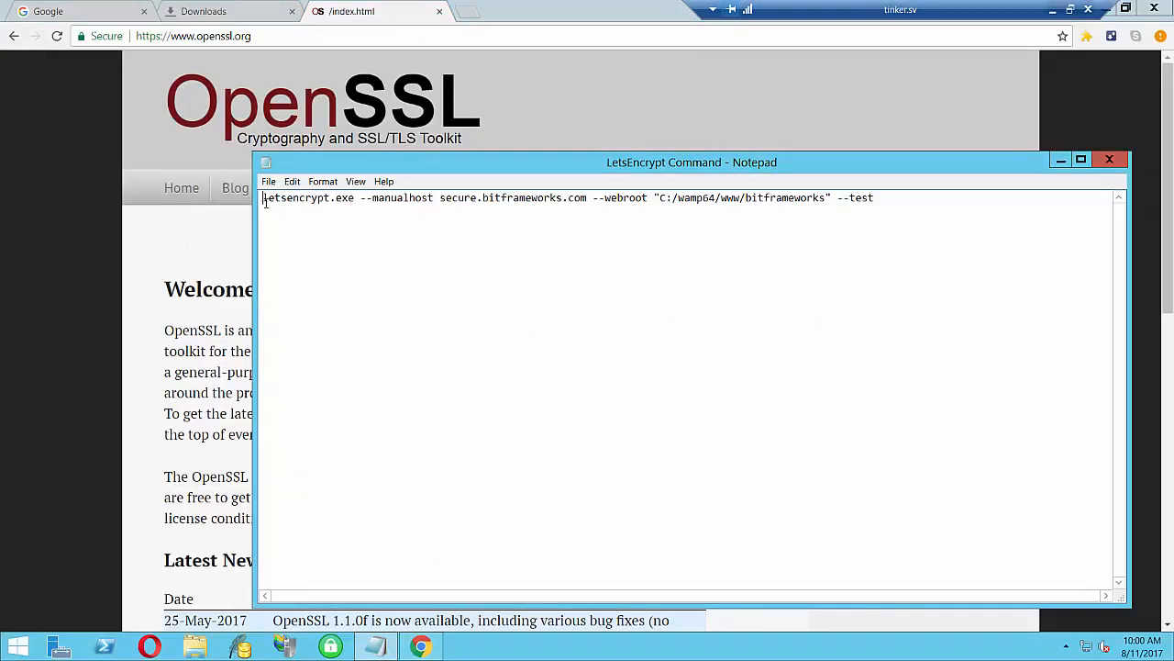
key(Return)
key(Return)
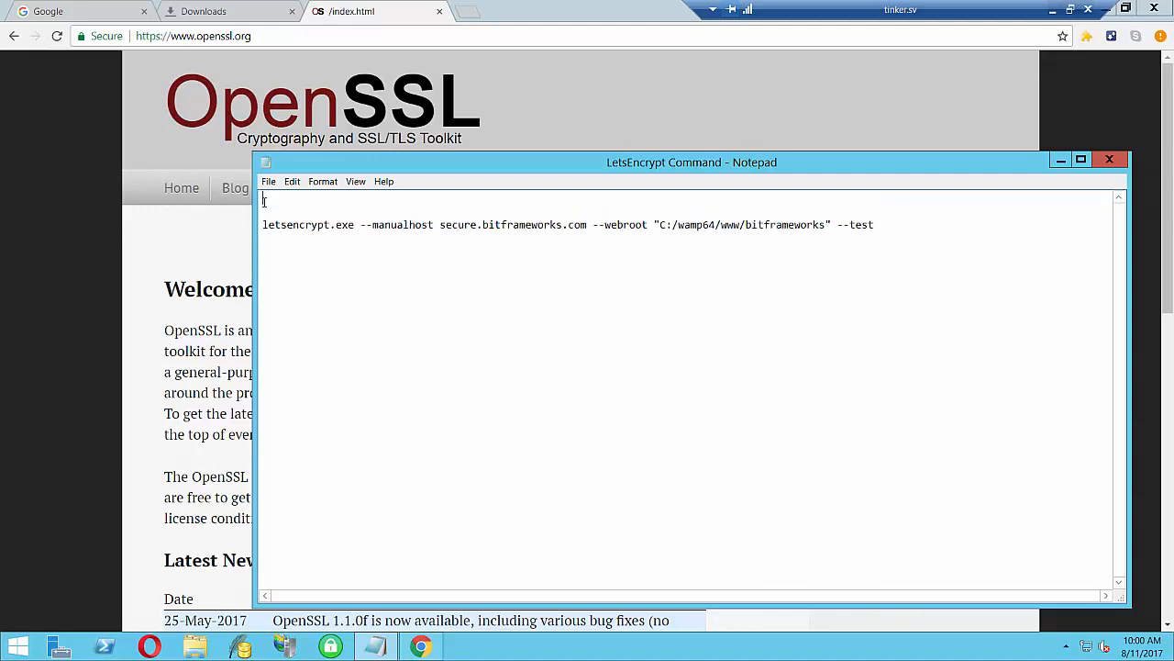
key(ctrl+v)
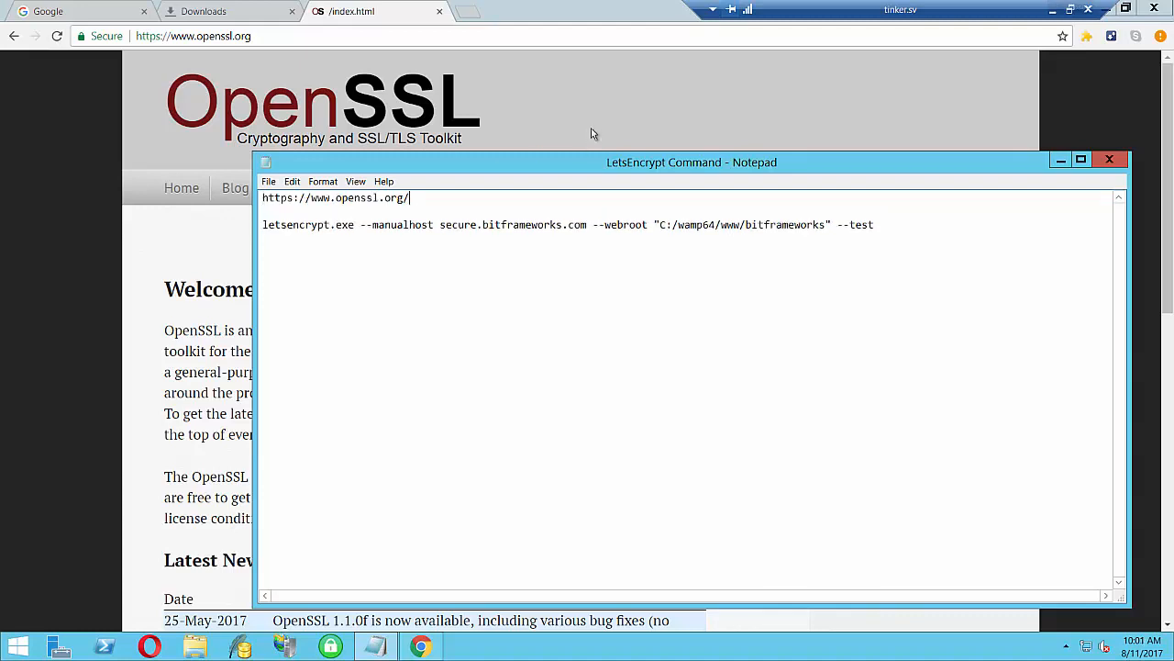
Copy the name letsencrypt-win-simple.V1.9.4.zip from Chrome's downloads list and search for it on bing.com in a new tab
click(239, 17)
click(237, 16)
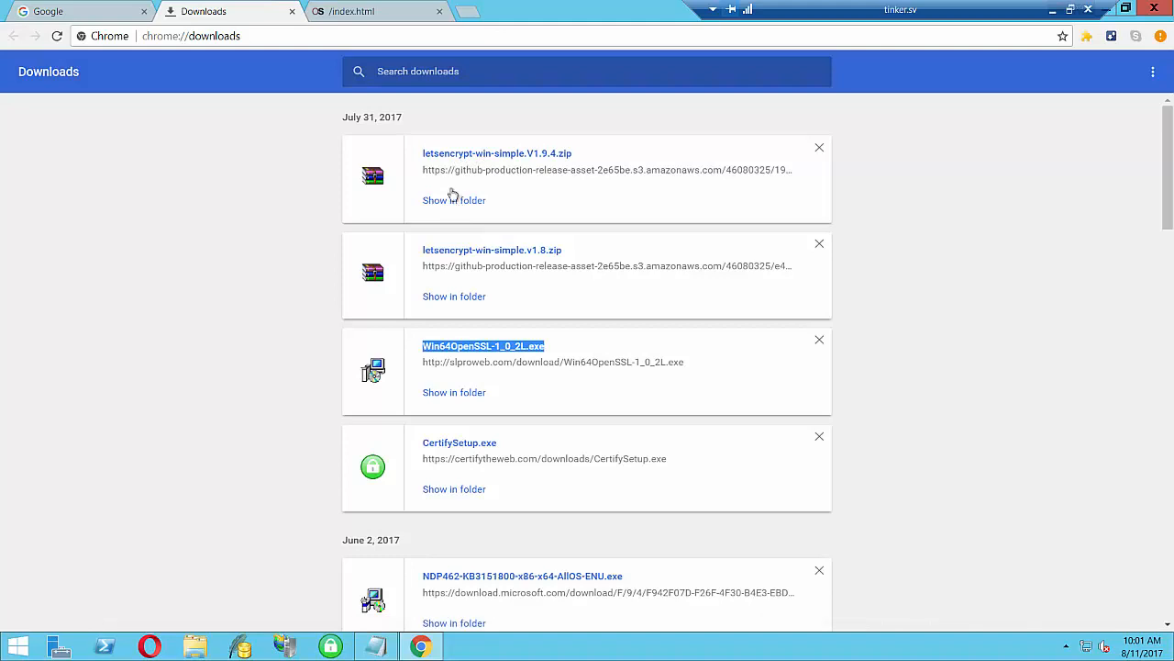
drag(422, 171, 506, 171)
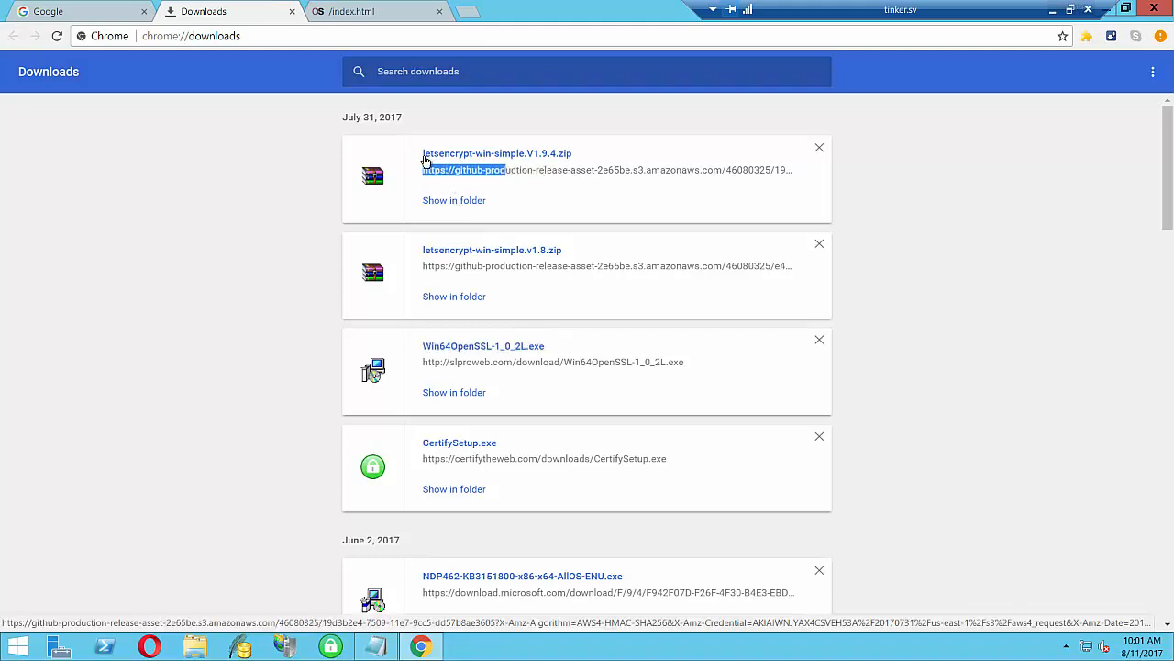
drag(421, 158, 572, 156)
key(ctrl+c)
click(460, 11)
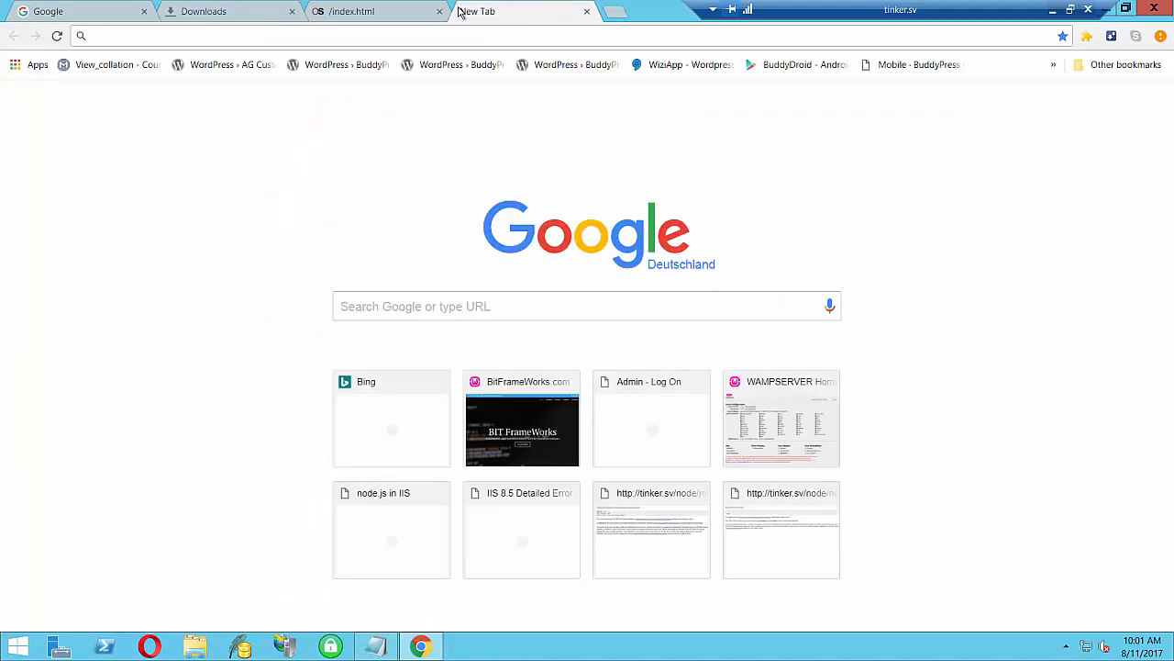
text(bing.com)
key(Return)
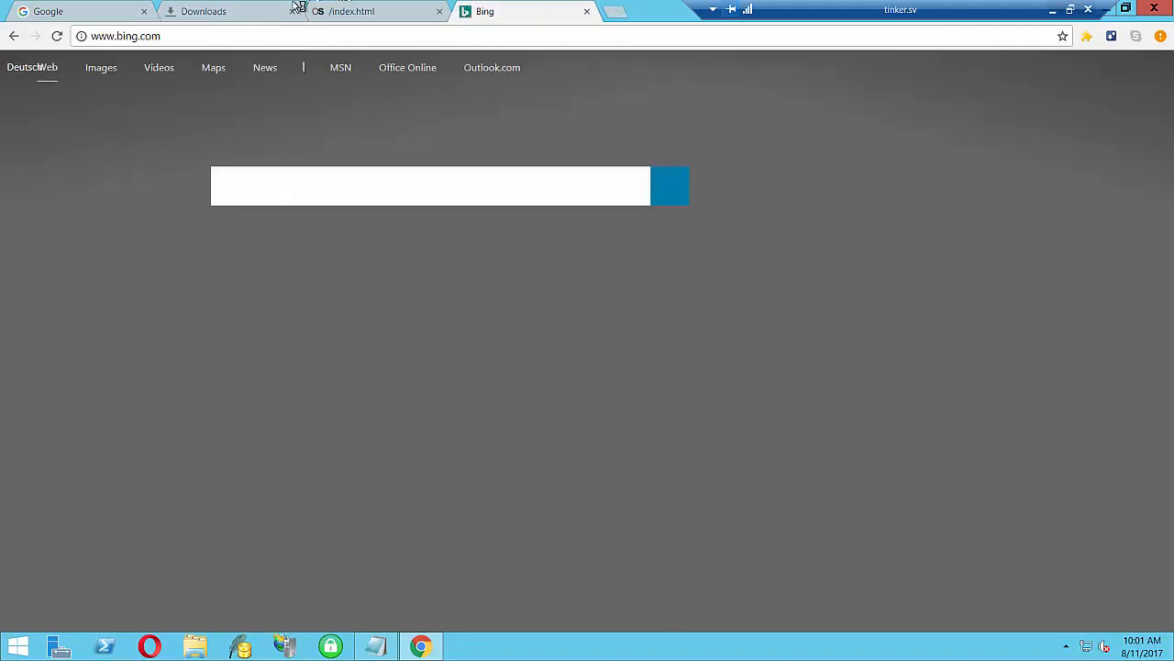
key(ctrl+v)
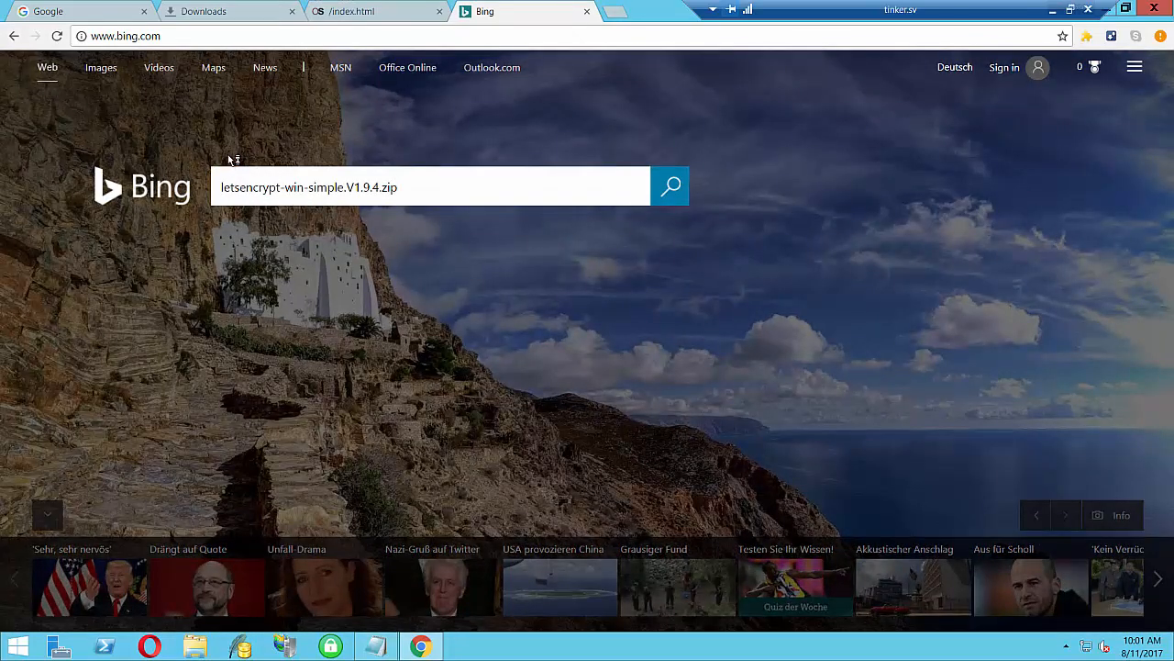
key(Return)
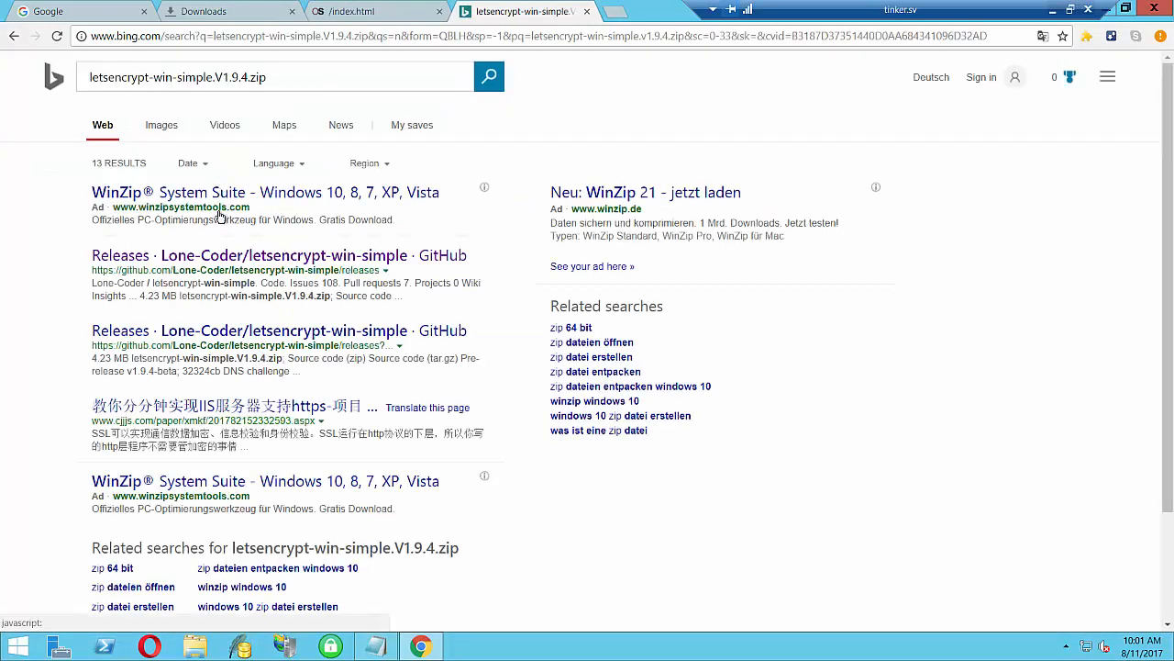
Open the letsencrypt-win-simple releases page on GitHub and paste its address under the OpenSSL link in the LetsEncrypt Command note
click(230, 263)
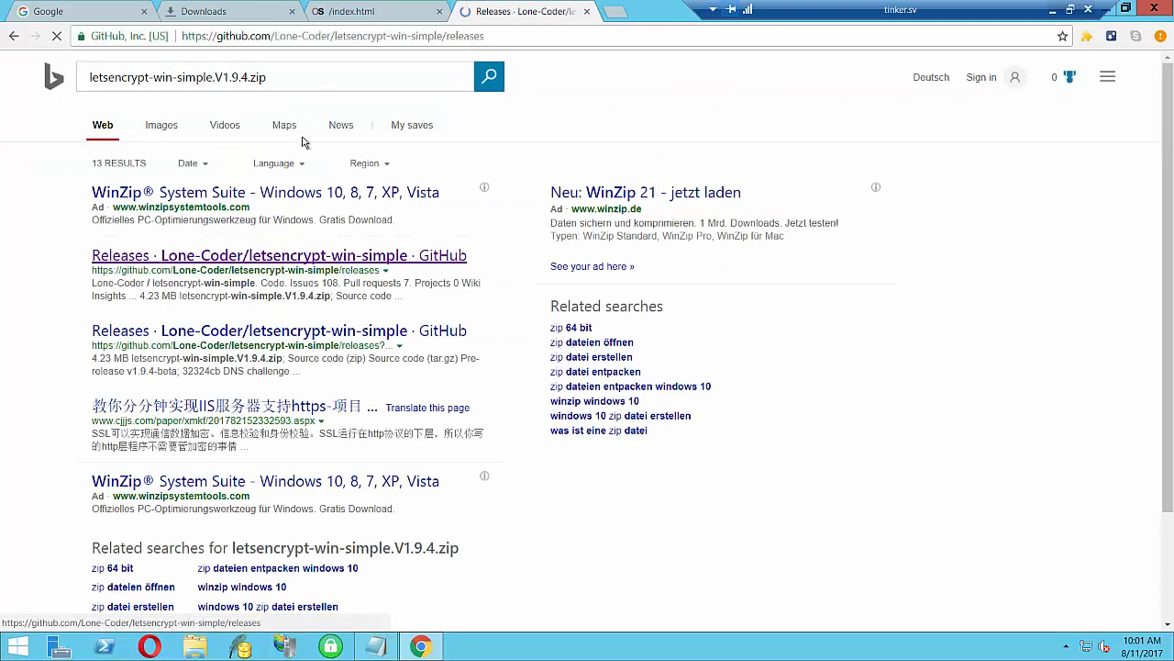
click(434, 34)
key(ctrl+c)
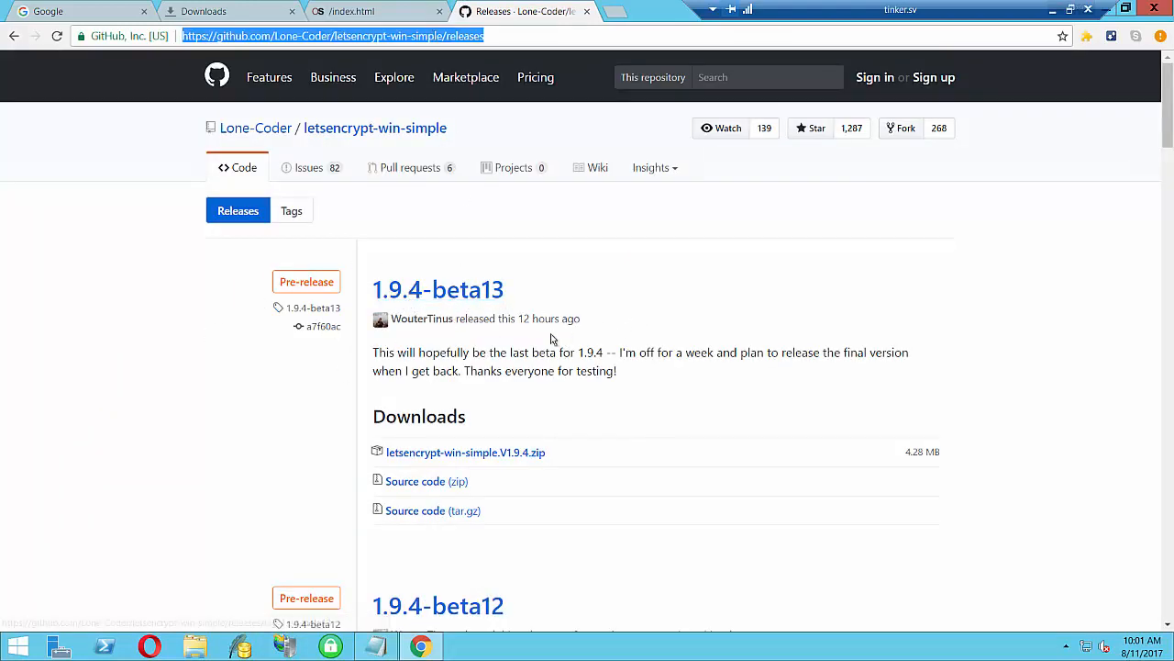
mouse_move(526, 318)
click(376, 646)
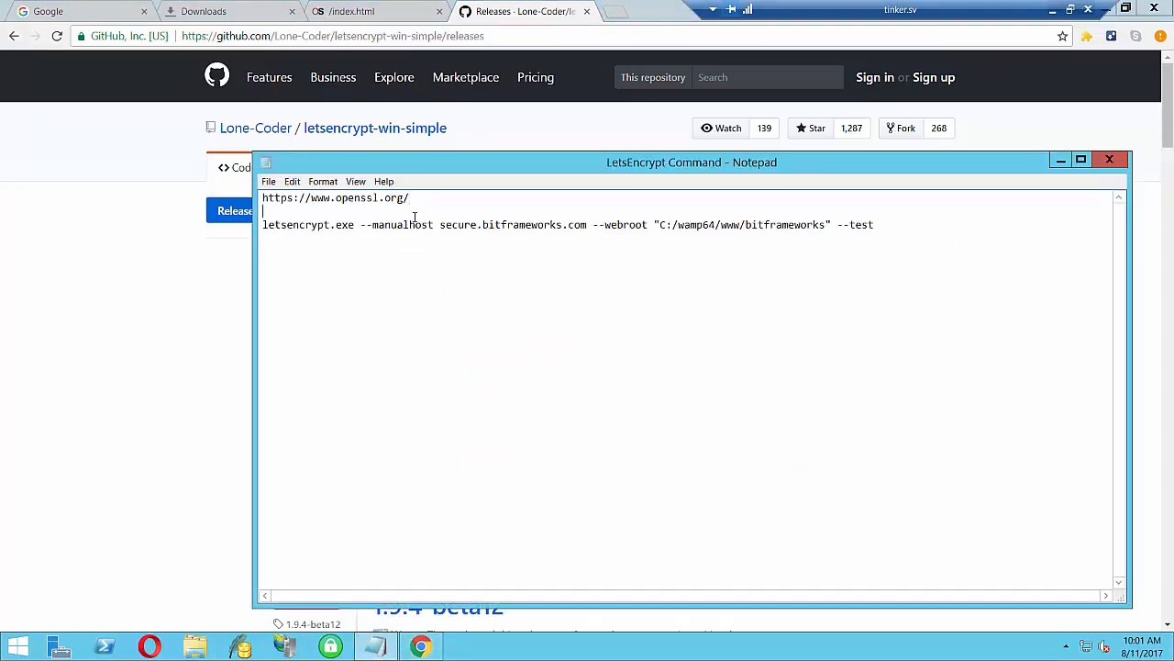
key(ctrl+v)
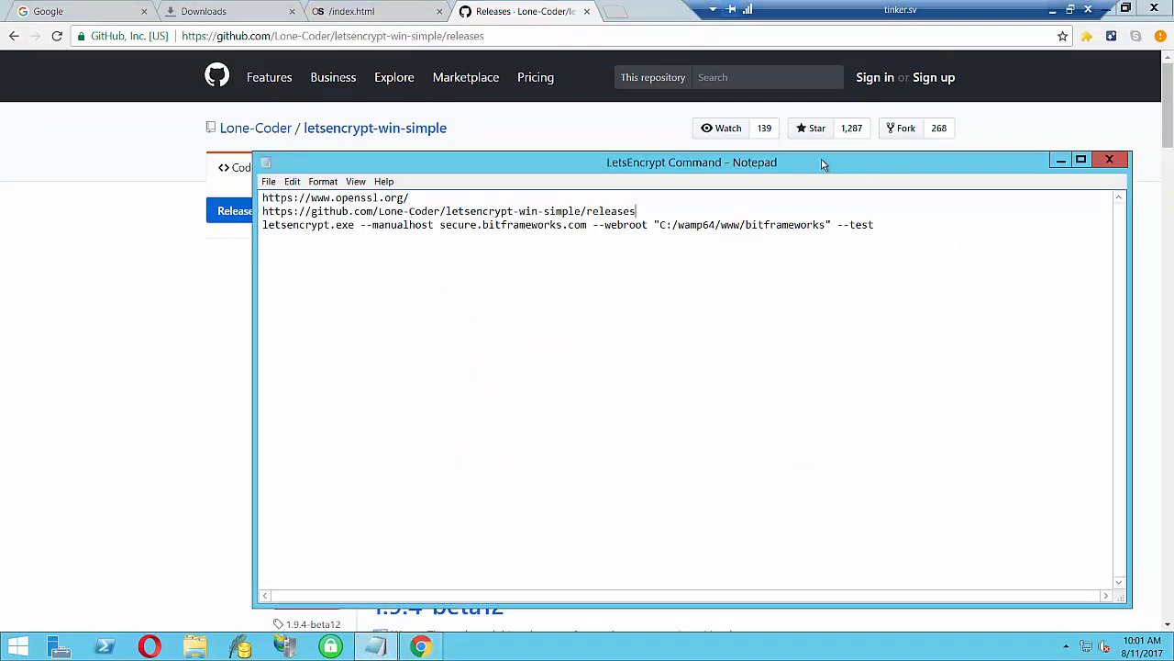
Move the note window lower, minimize the browser and review the OpenSSL and GitHub download addresses in the note
drag(816, 162, 816, 205)
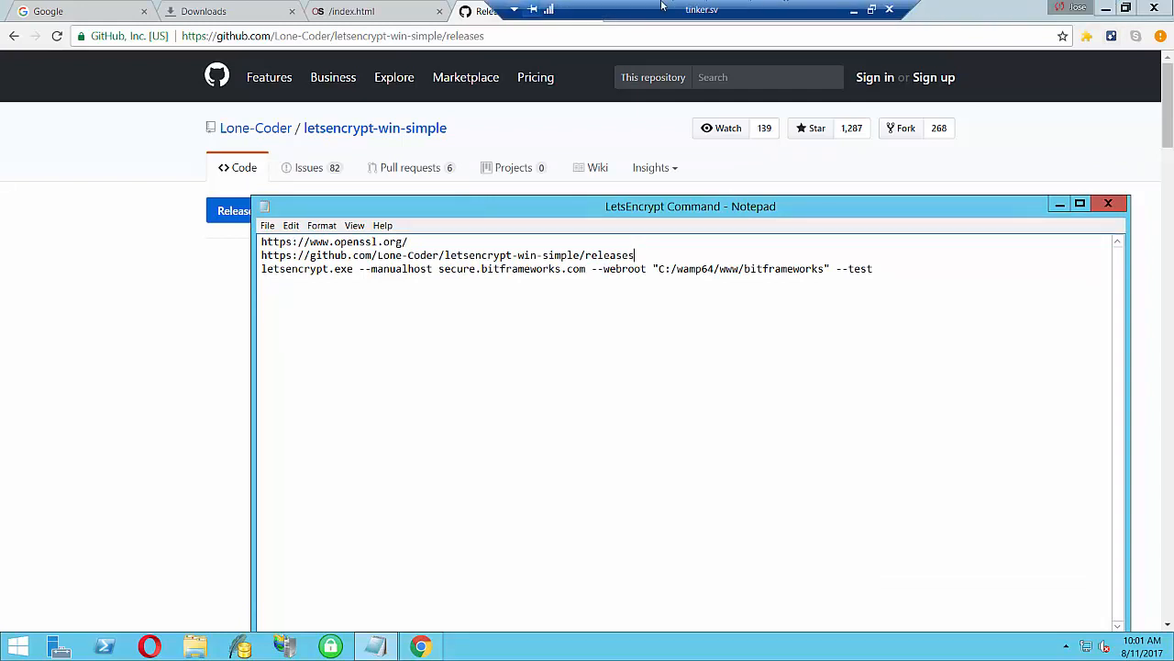
click(1106, 11)
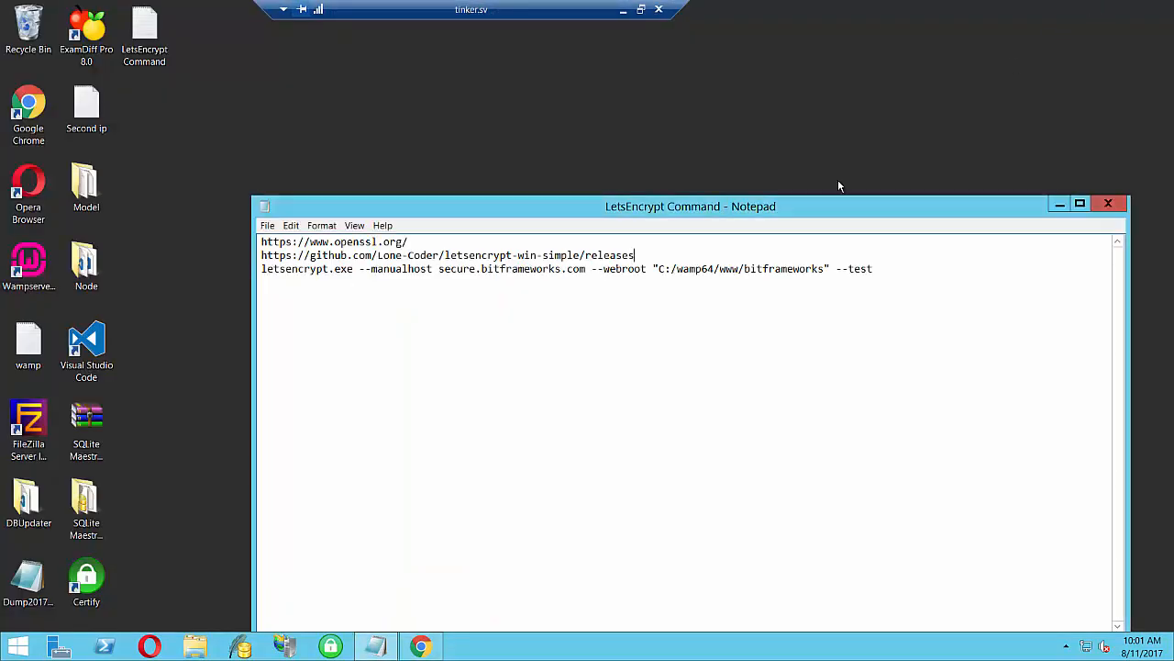
drag(423, 241, 261, 242)
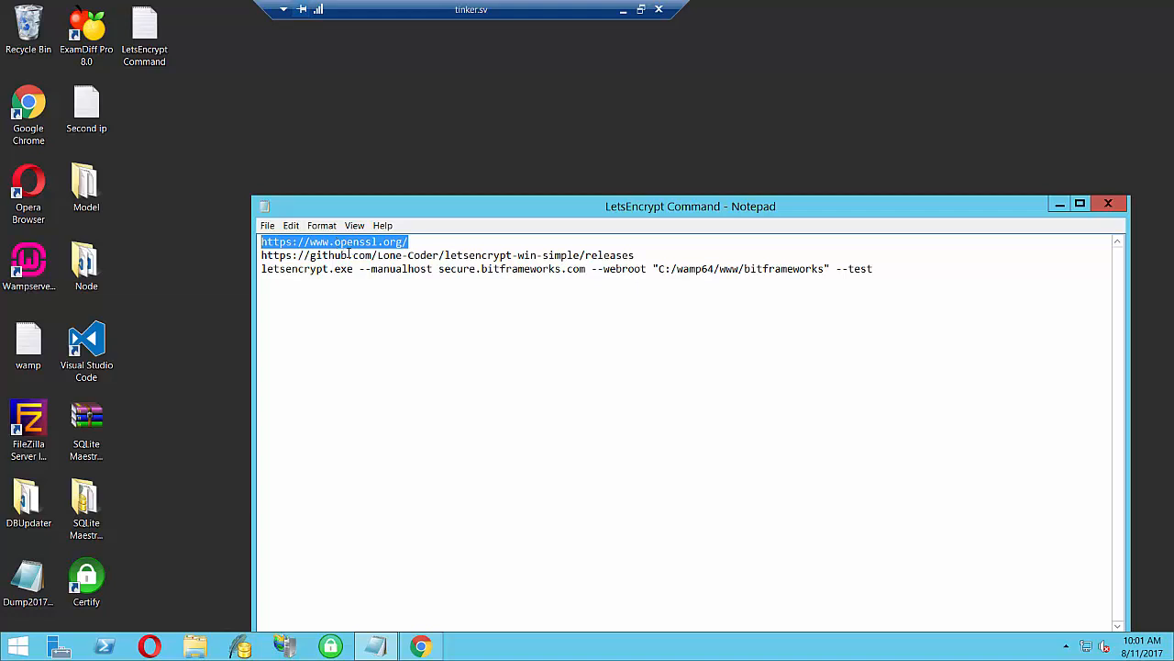
drag(371, 255, 562, 255)
click(470, 255)
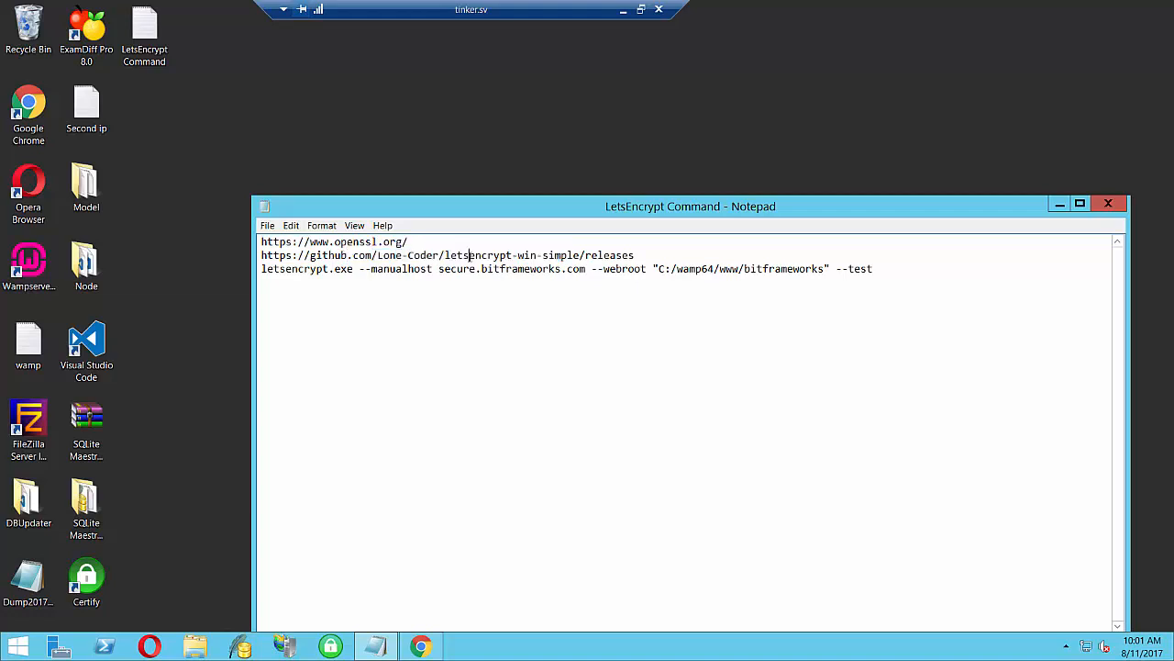
Open drive C: in File Explorer and locate the OpenSSL-Win64 folder, returning to the LetsEncrypt Command note
double_click(470, 255)
click(470, 255)
click(577, 165)
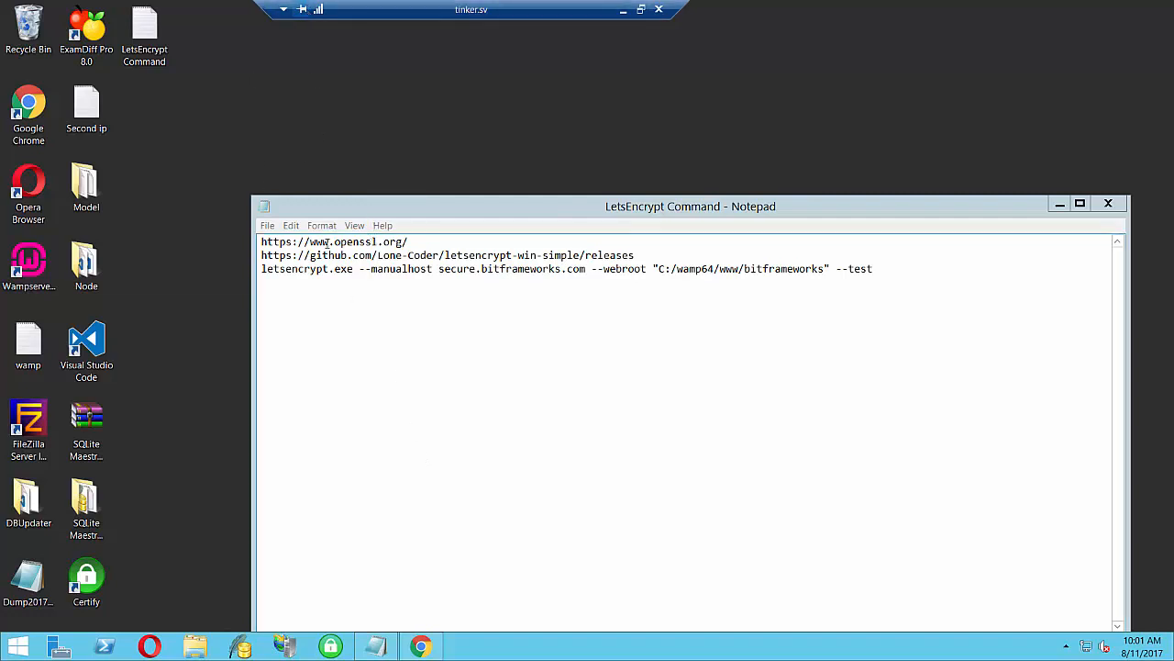
click(194, 646)
double_click(208, 283)
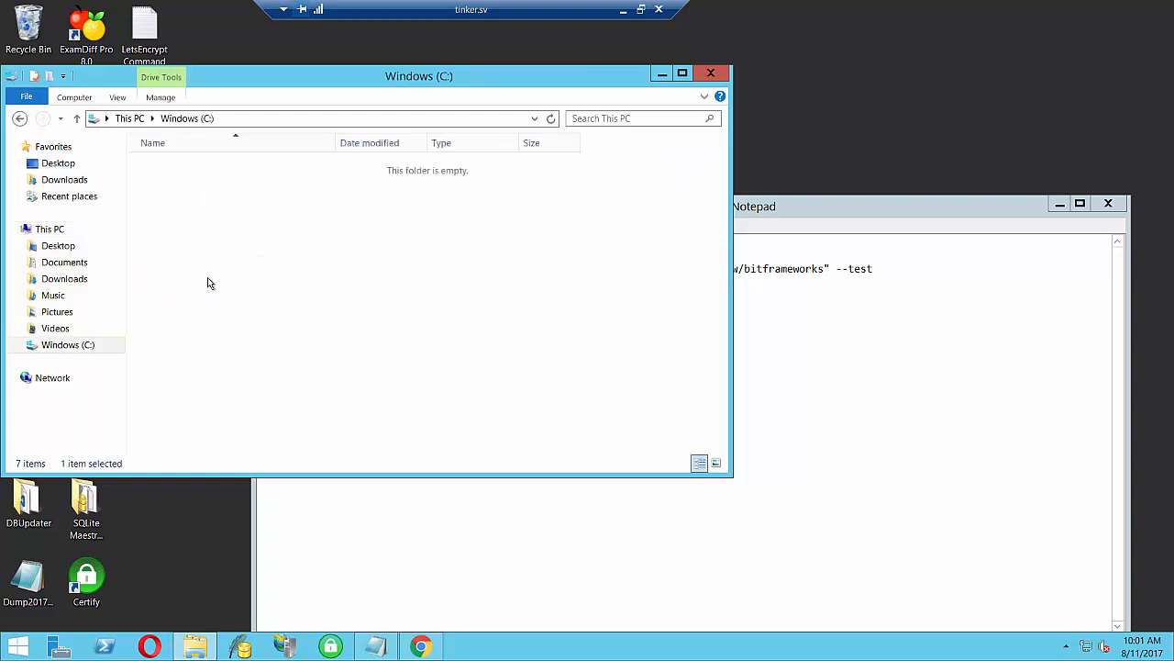
click(209, 218)
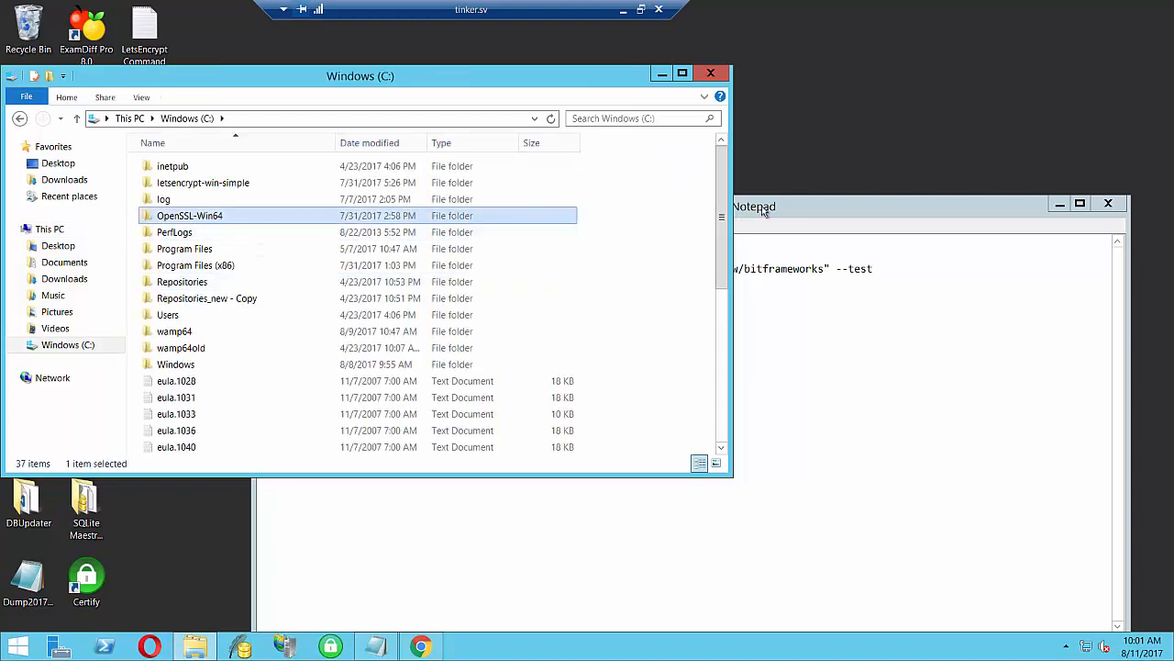
key(alt+Tab)
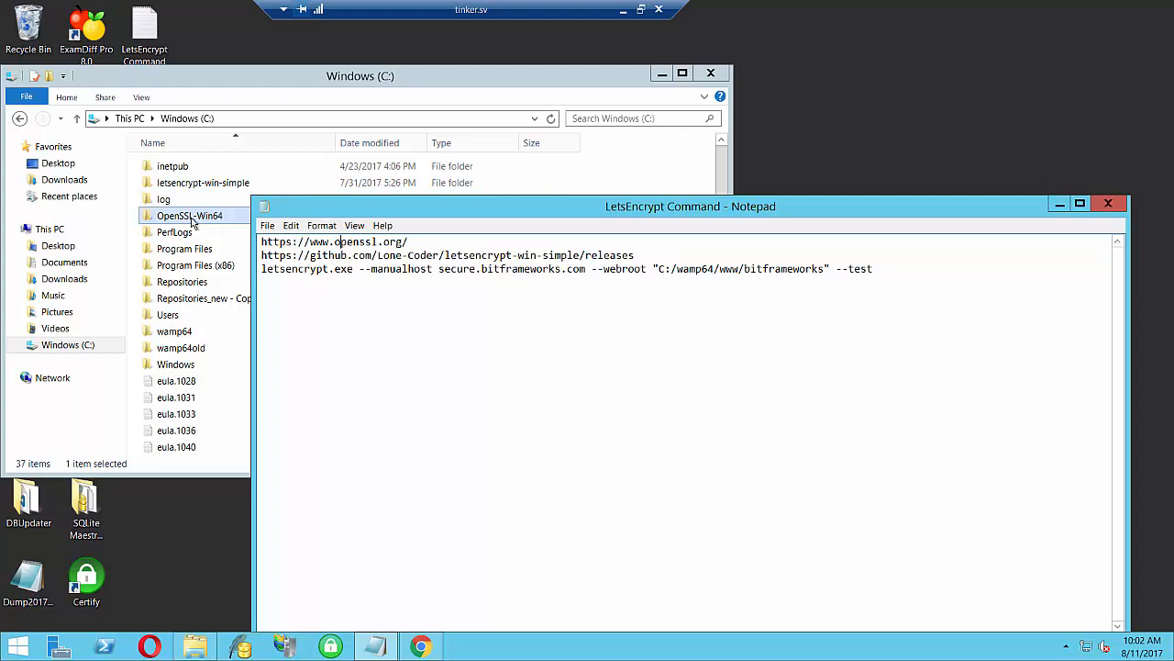
Move the note window clear of File Explorer, look inside the letsencrypt-win-simple folder and return to drive C:
double_click(489, 255)
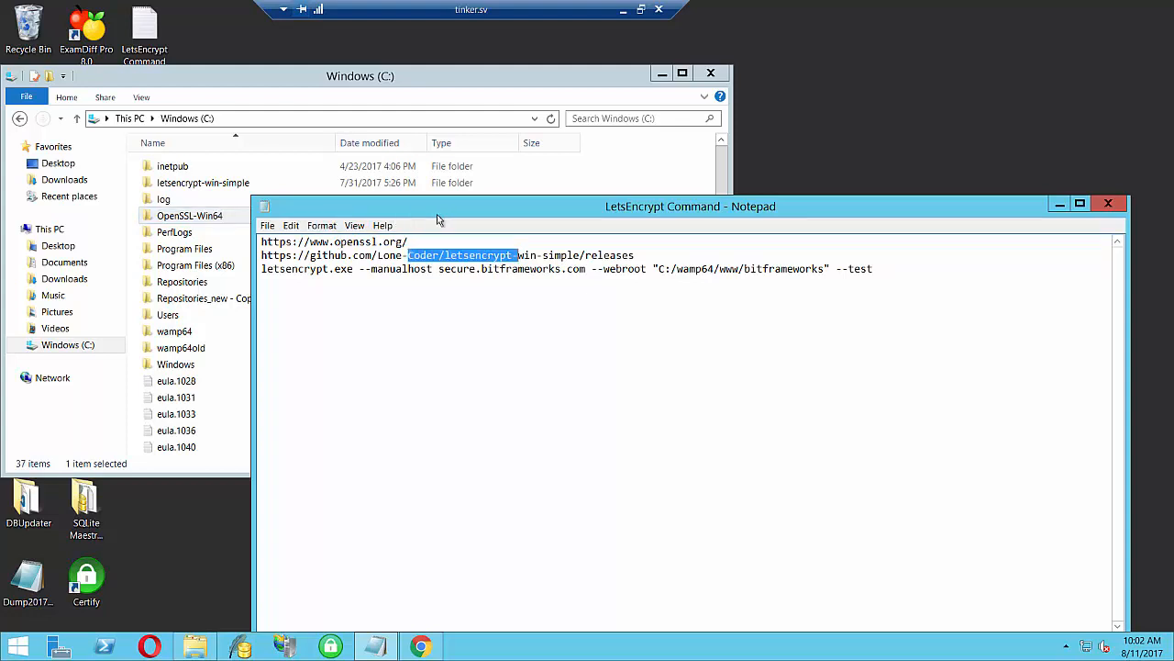
drag(437, 214, 557, 219)
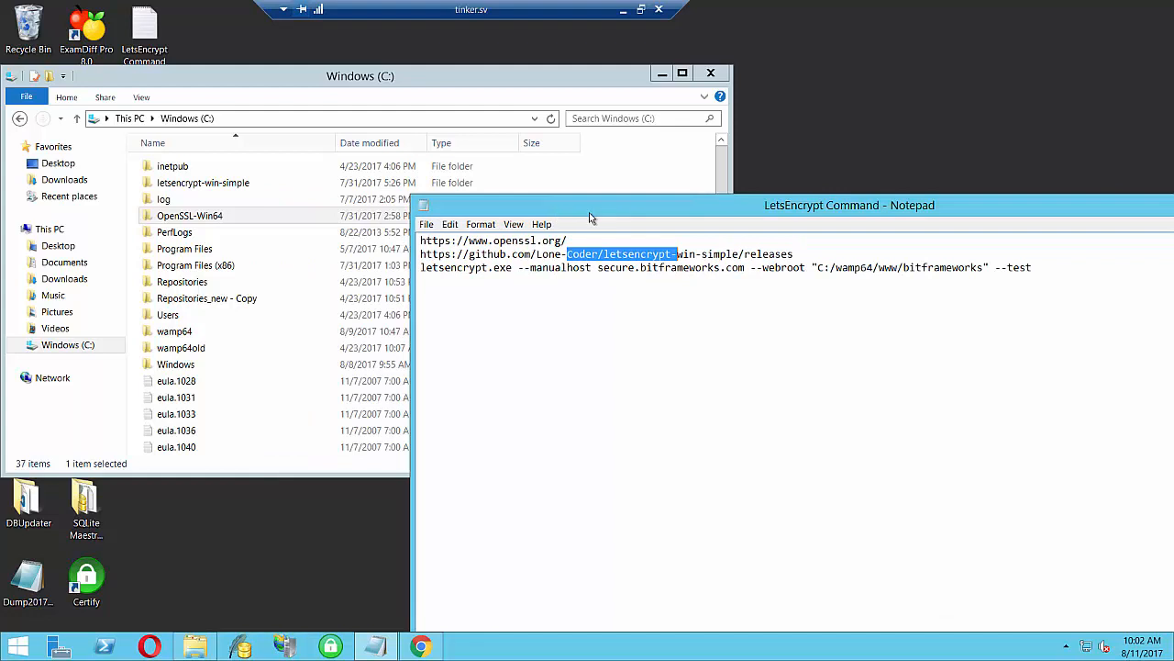
click(216, 184)
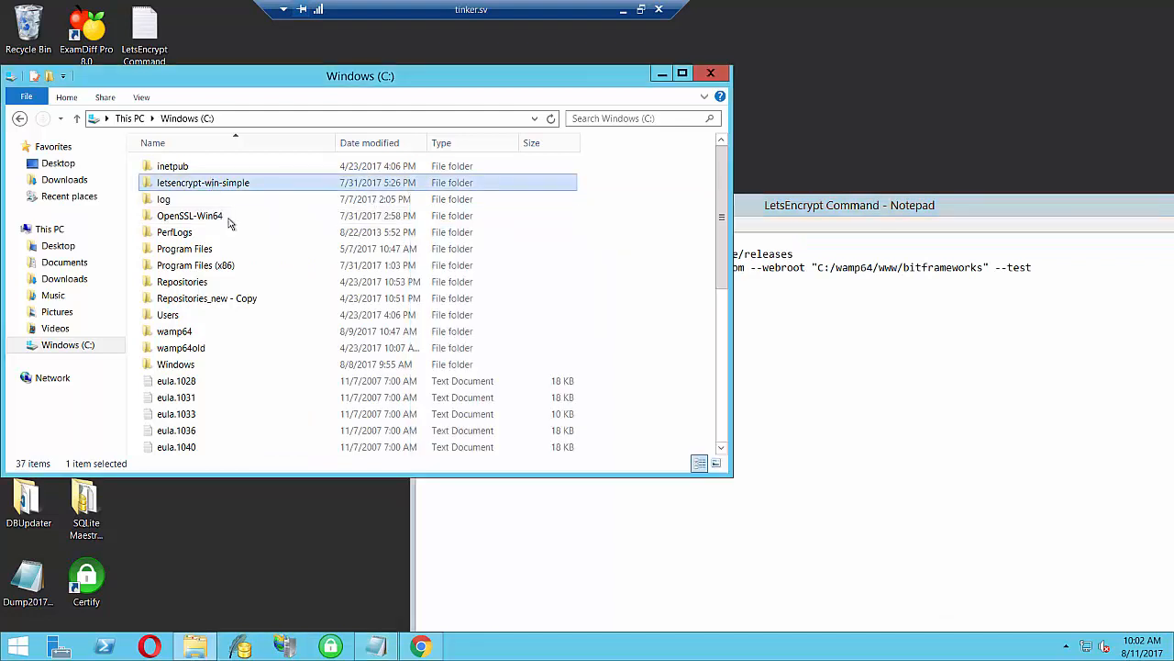
double_click(213, 184)
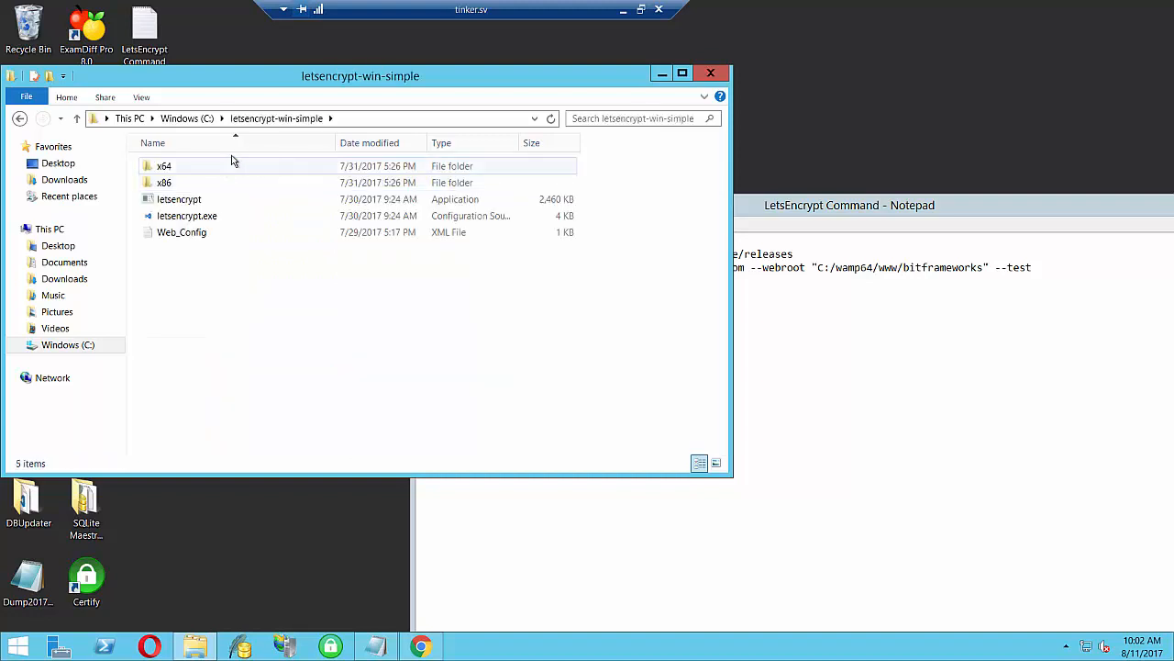
click(204, 121)
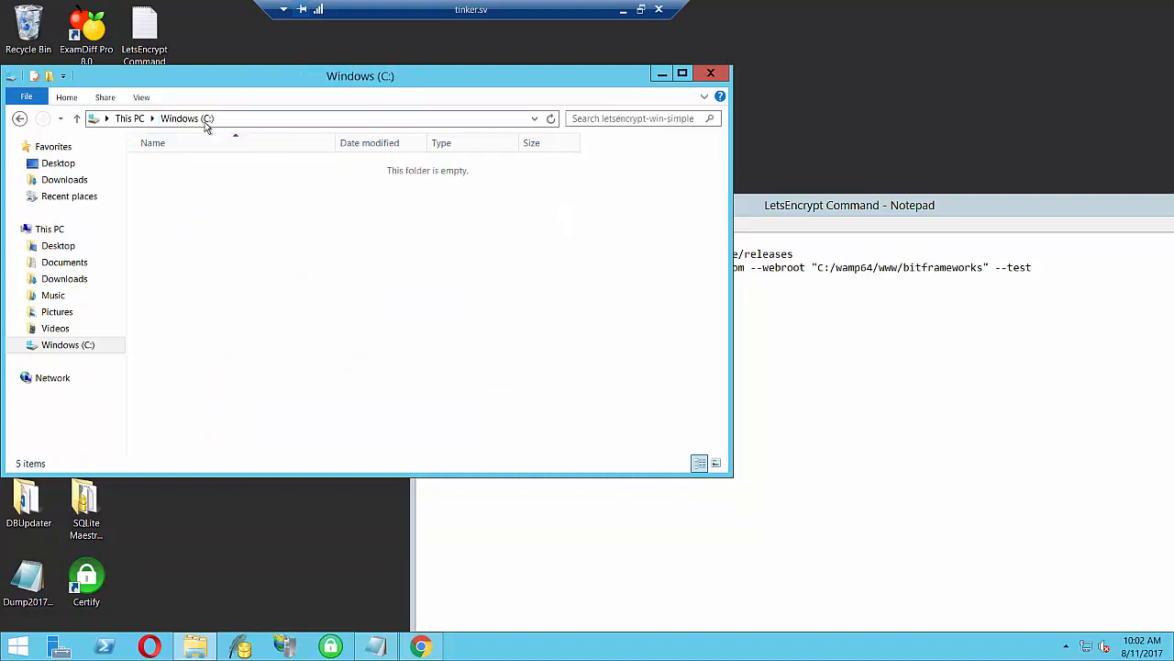
Insert an empty line between the GitHub releases link and the letsencrypt.exe command in the note
click(824, 332)
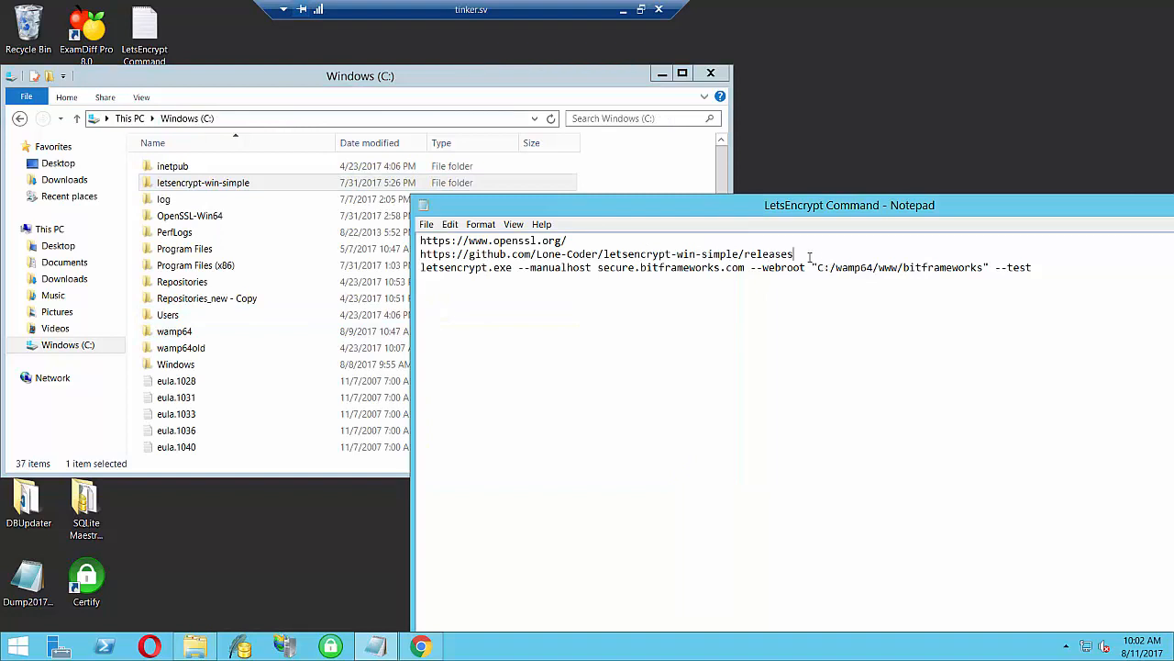
key(Return)
drag(809, 256, 404, 234)
click(754, 421)
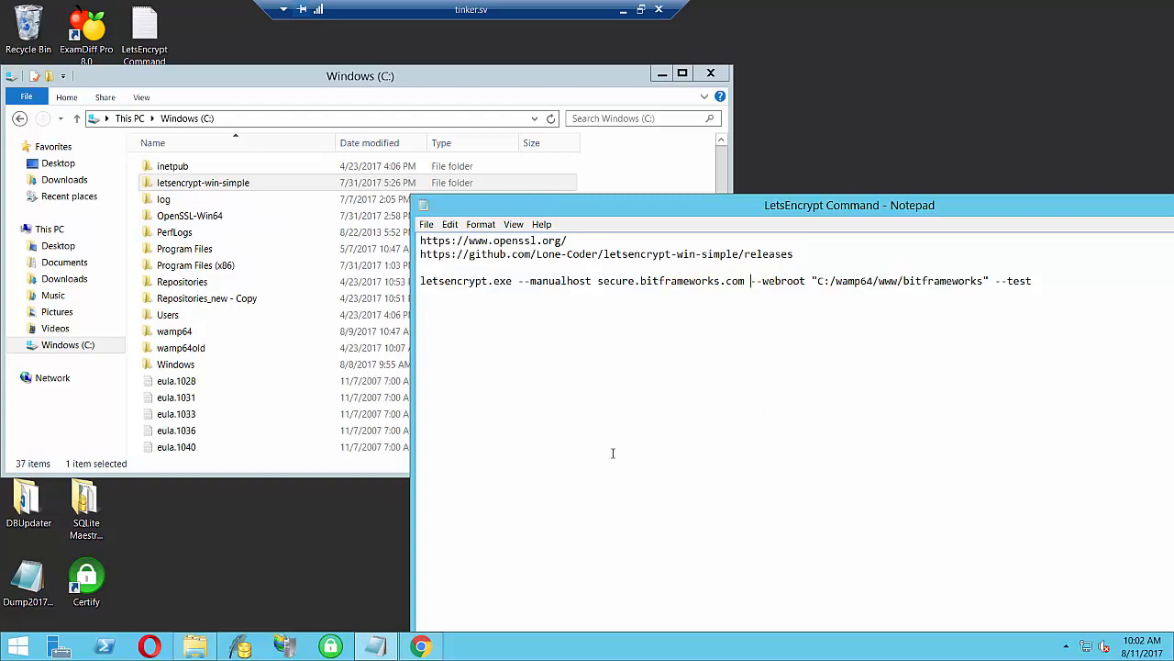
Find Wampserver64 through the Windows search and launch it
click(11, 652)
text(wampserver64)
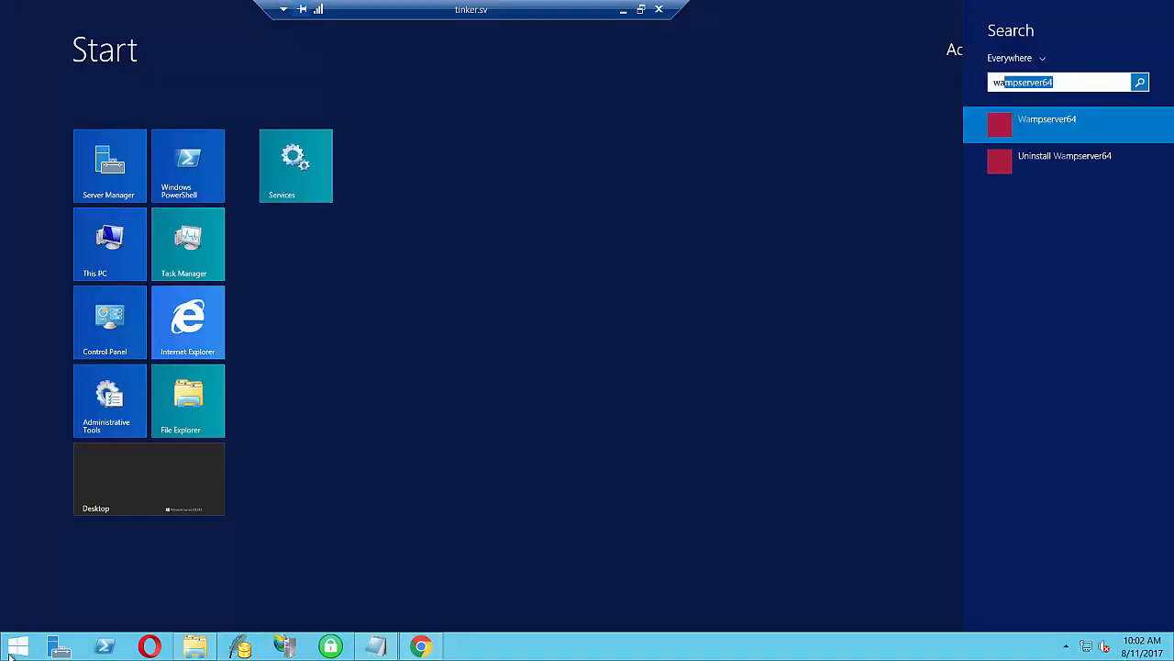
click(1086, 132)
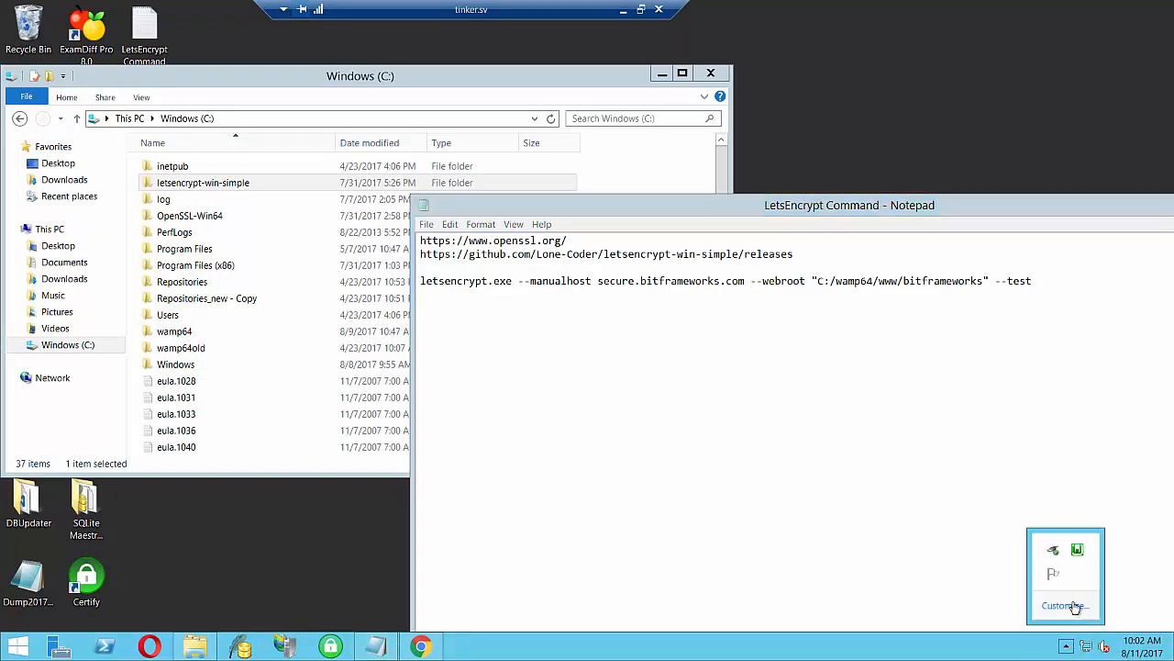
Look up ssl_module in Wampserver's list of Apache modules
click(1079, 552)
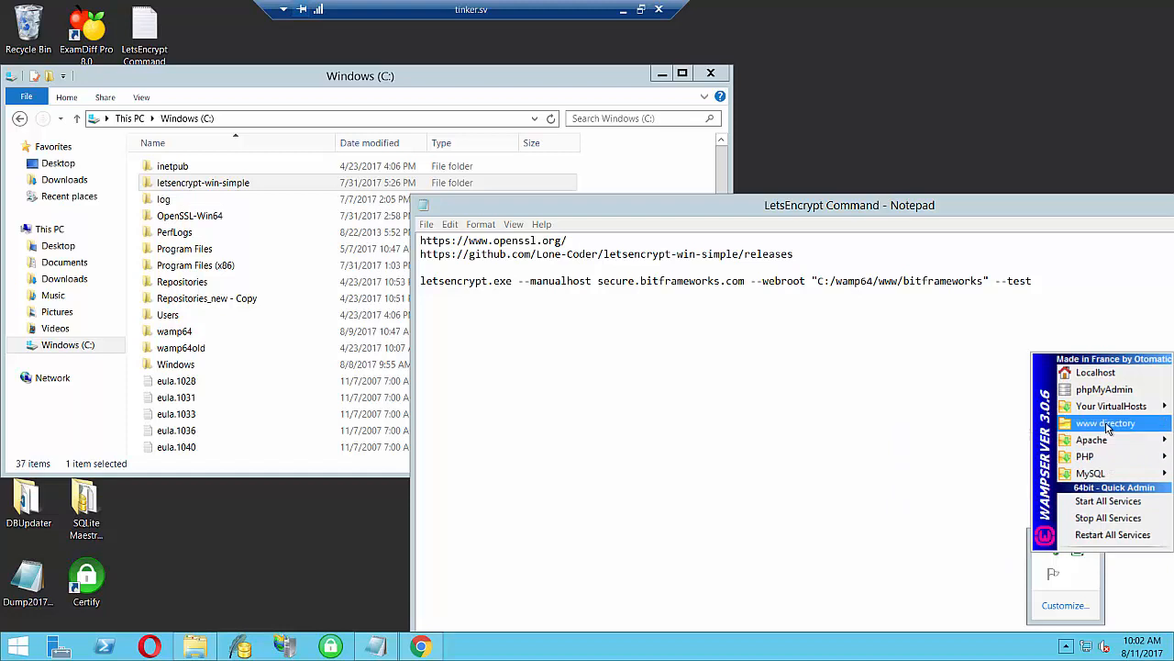
mouse_move(1108, 441)
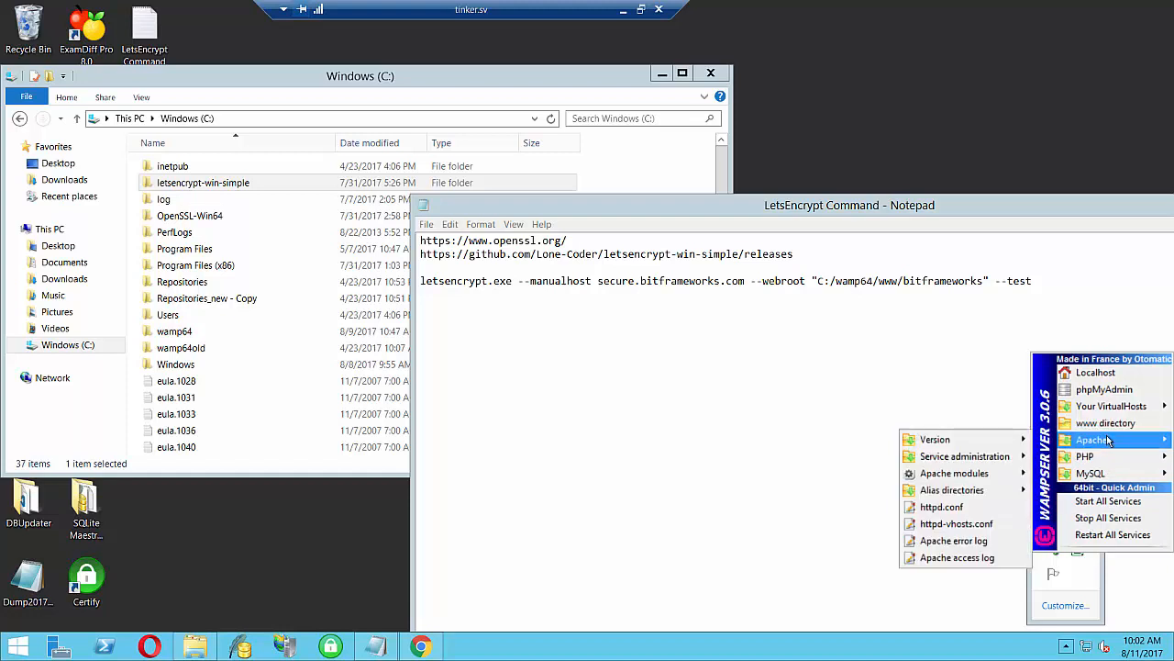
mouse_move(954, 475)
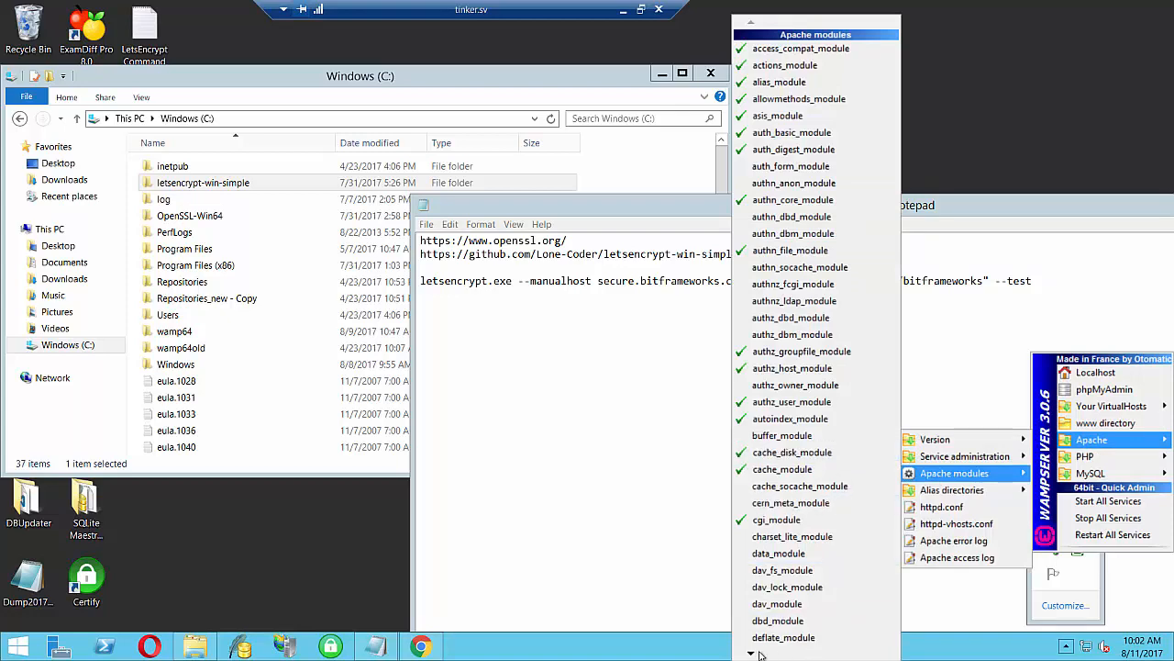
mouse_move(754, 653)
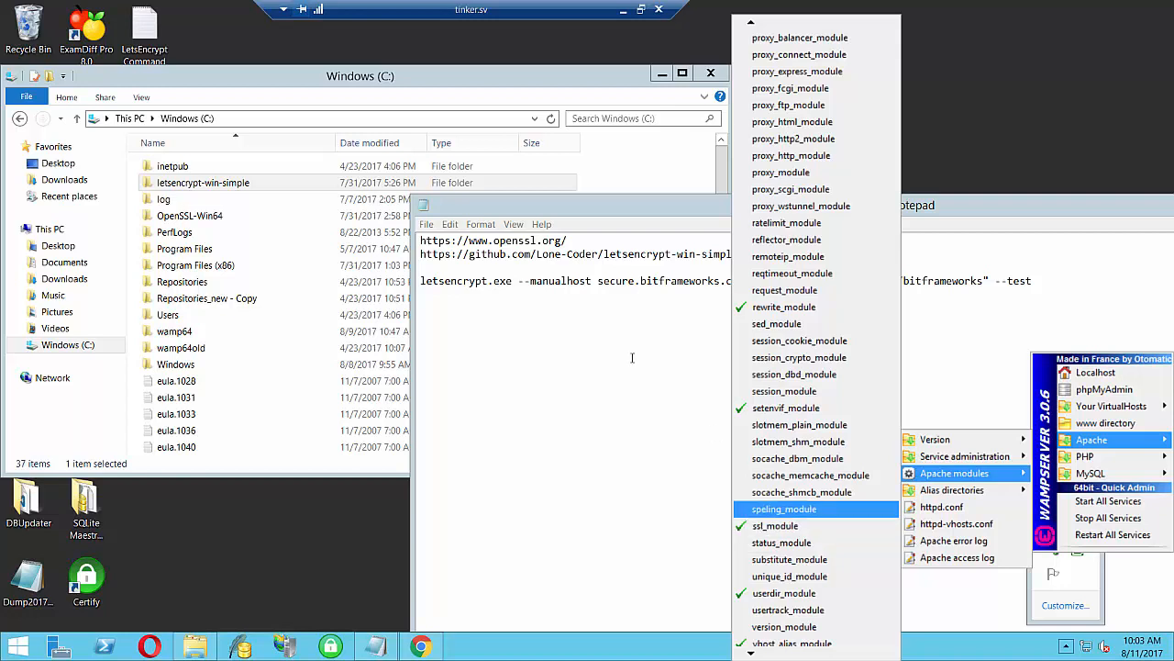
Add "step 3" with the line "enable ssl_module in apache" above the letsencrypt.exe command, keeping empty lines around it
click(605, 268)
key(Return)
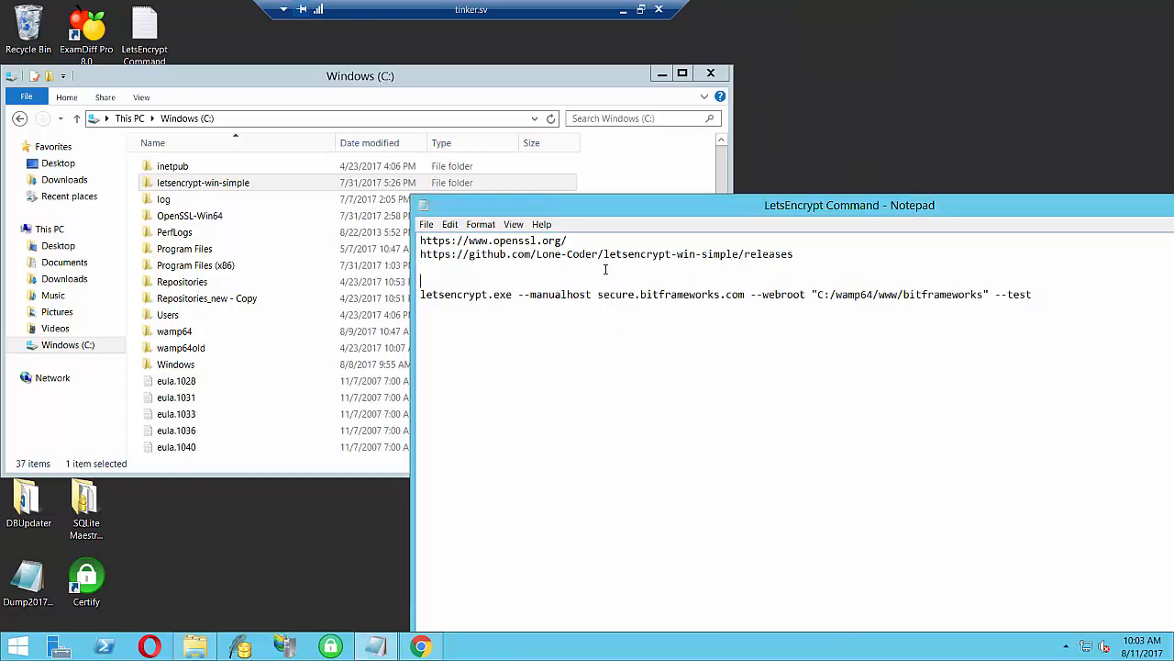
key(Up)
key(Return)
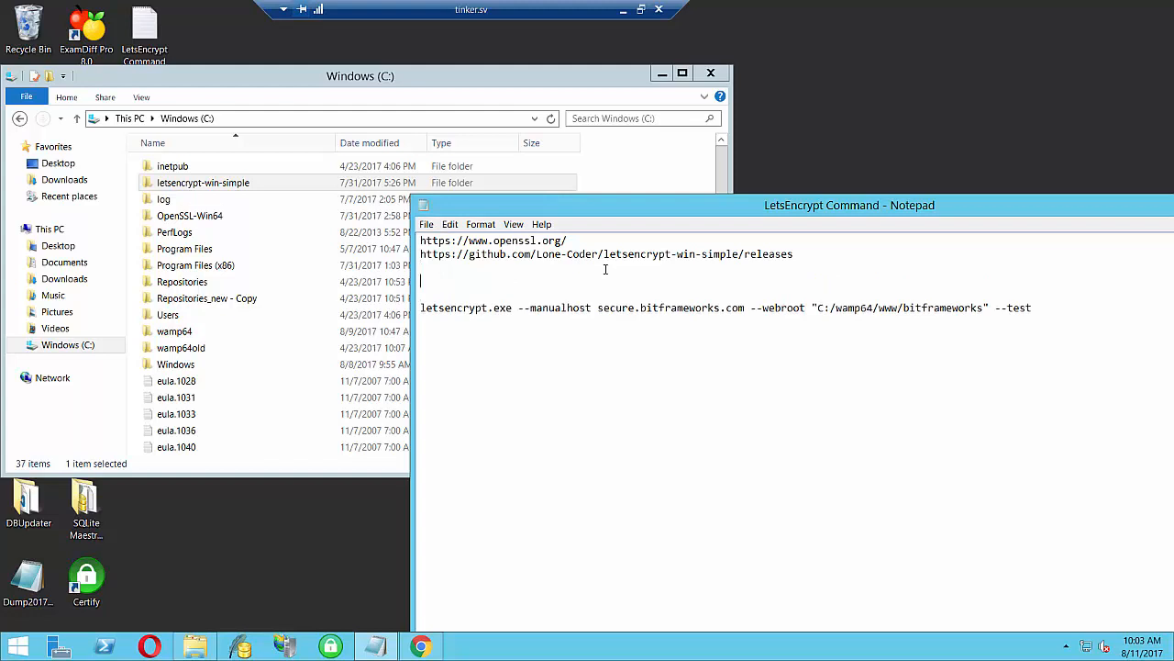
text(step 3)
key(Return)
text(e)
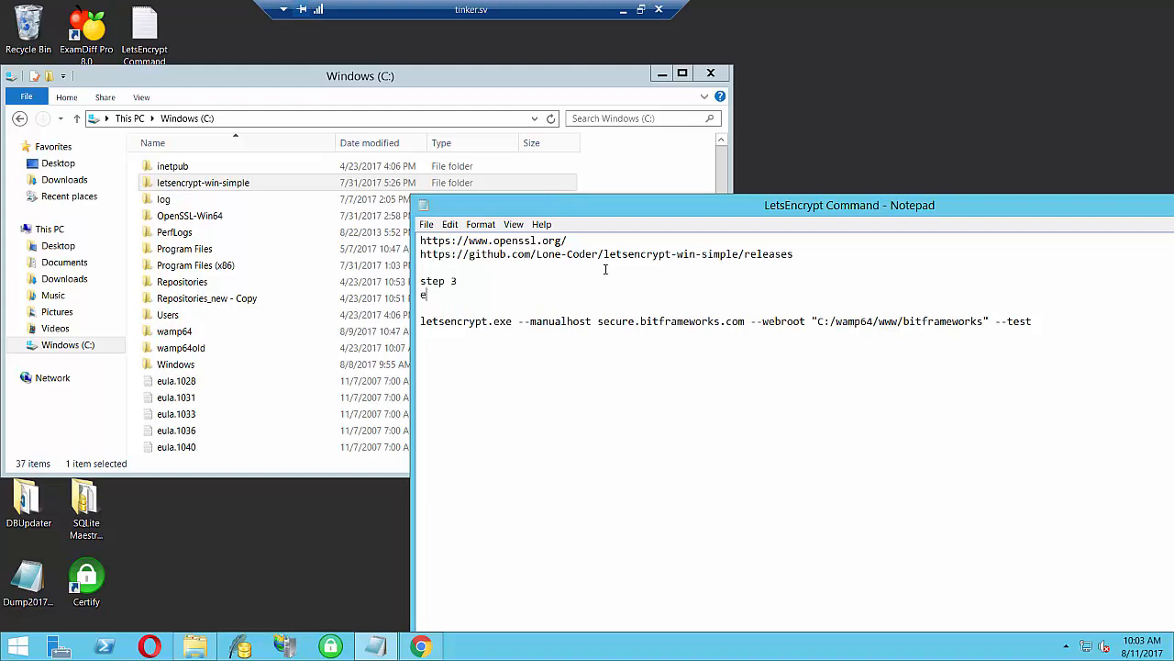
text(nable ssl)
text())
text(om)
key(BackSpace)
key(BackSpace)
text(m)
key(BackSpace)
text(module in apache)
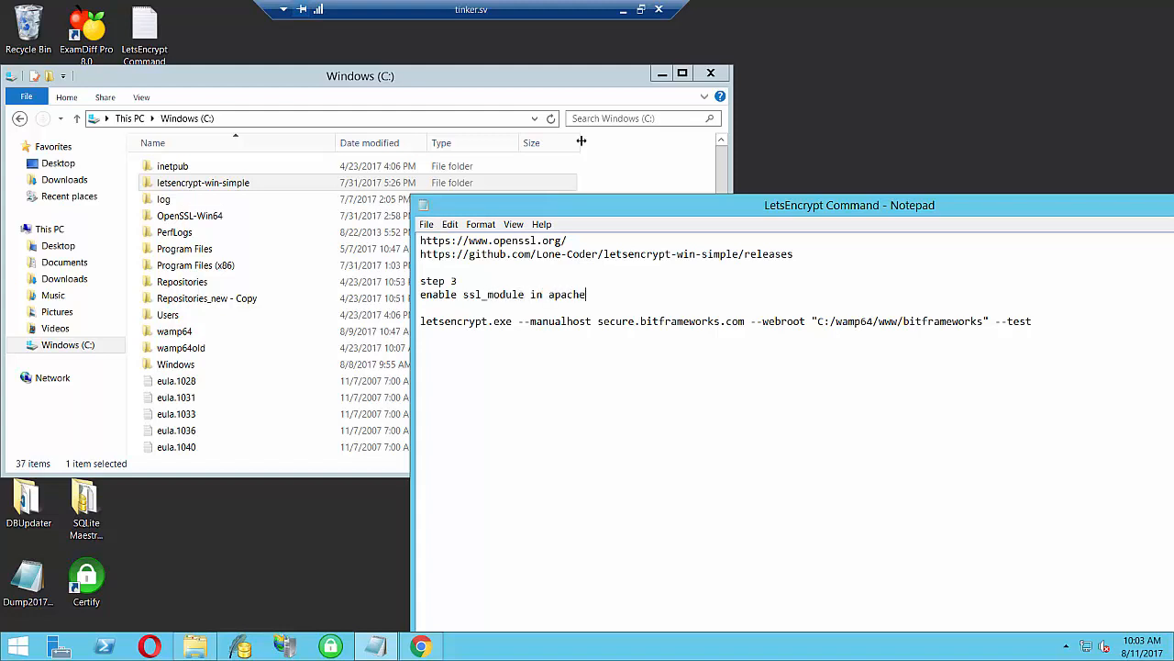
Add the heading "step 1 download the softare" above the OpenSSL link in the note
key(ctrl+Home)
key(Return)
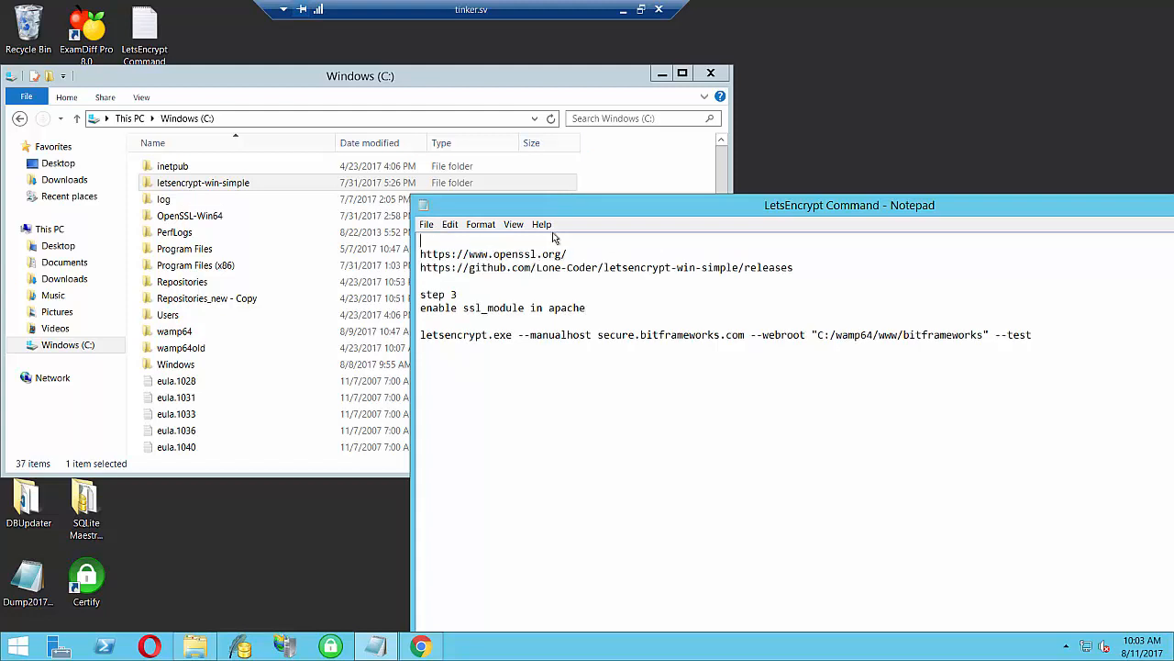
text(step 1 download the)
key(BackSpace)
key(BackSpace)
text(the softare)
Add empty lines below the GitHub link and write "step 2 install the software" between it and step 3
key(Down)
key(Down)
key(Return)
key(Up)
key(Return)
key(Return)
key(Up)
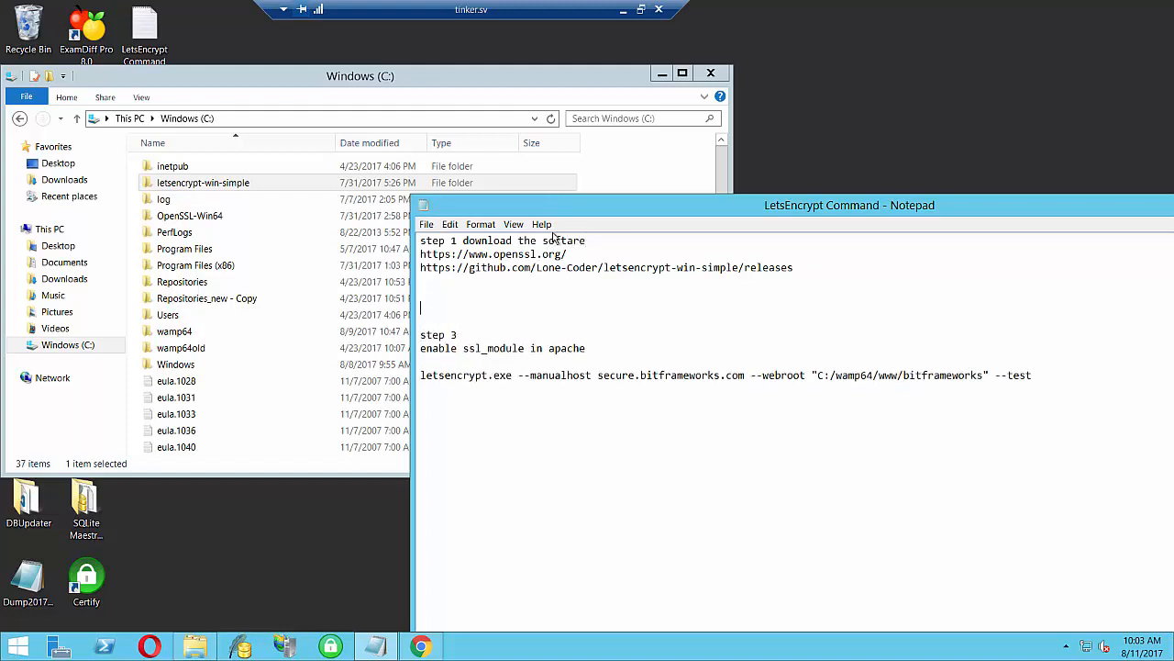
key(Up)
text(step 2 install the software)
Minimize the note and open Apache's httpd.conf from Wampserver in Notepad++
drag(1044, 204, 894, 214)
click(1065, 212)
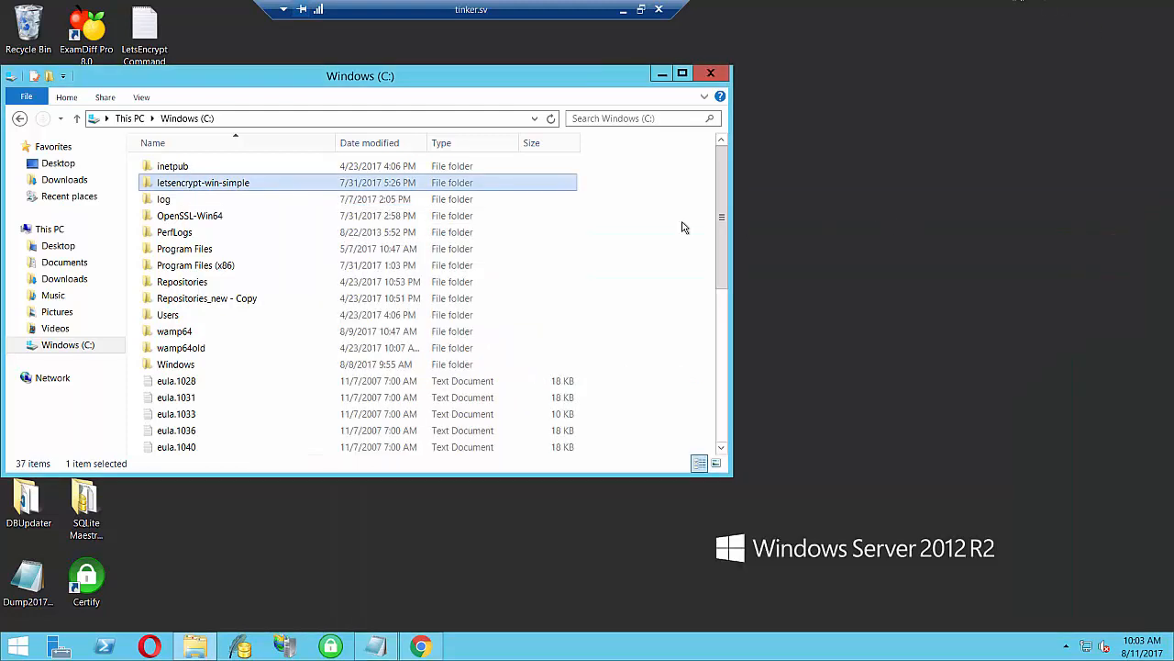
click(1066, 647)
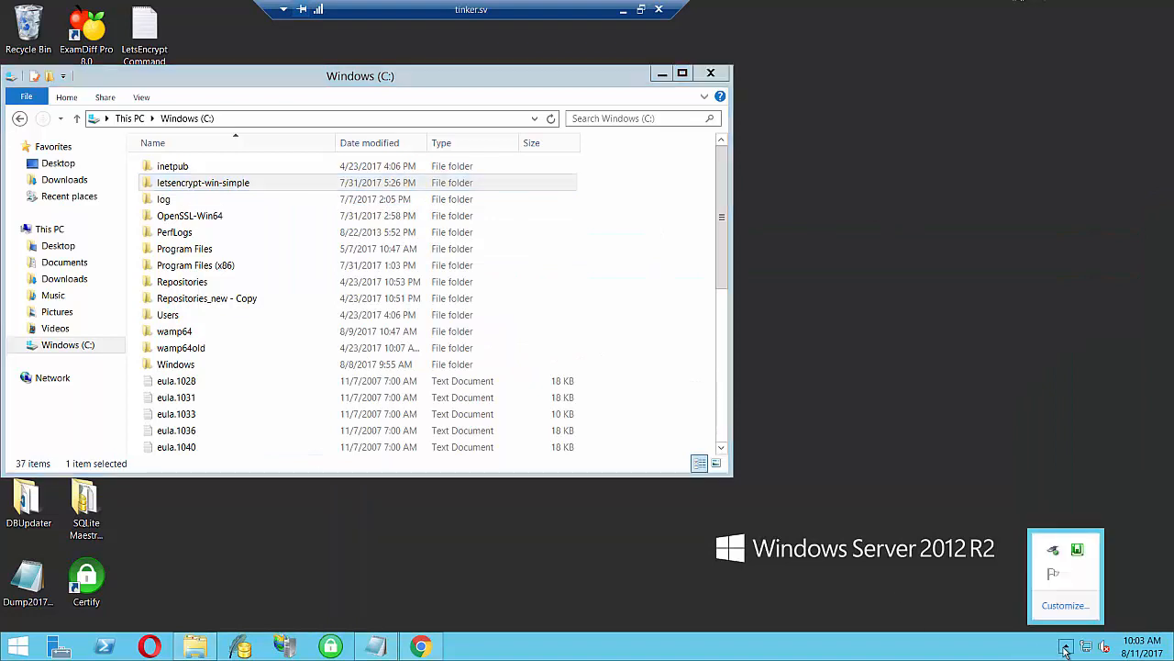
click(1079, 552)
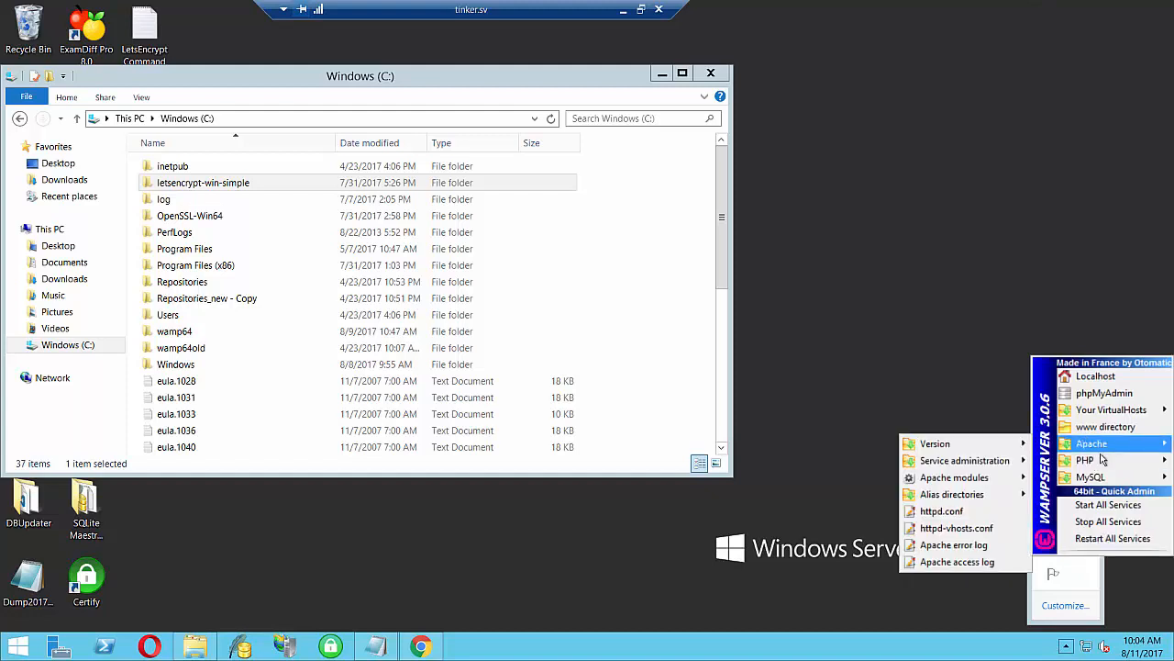
mouse_move(1096, 445)
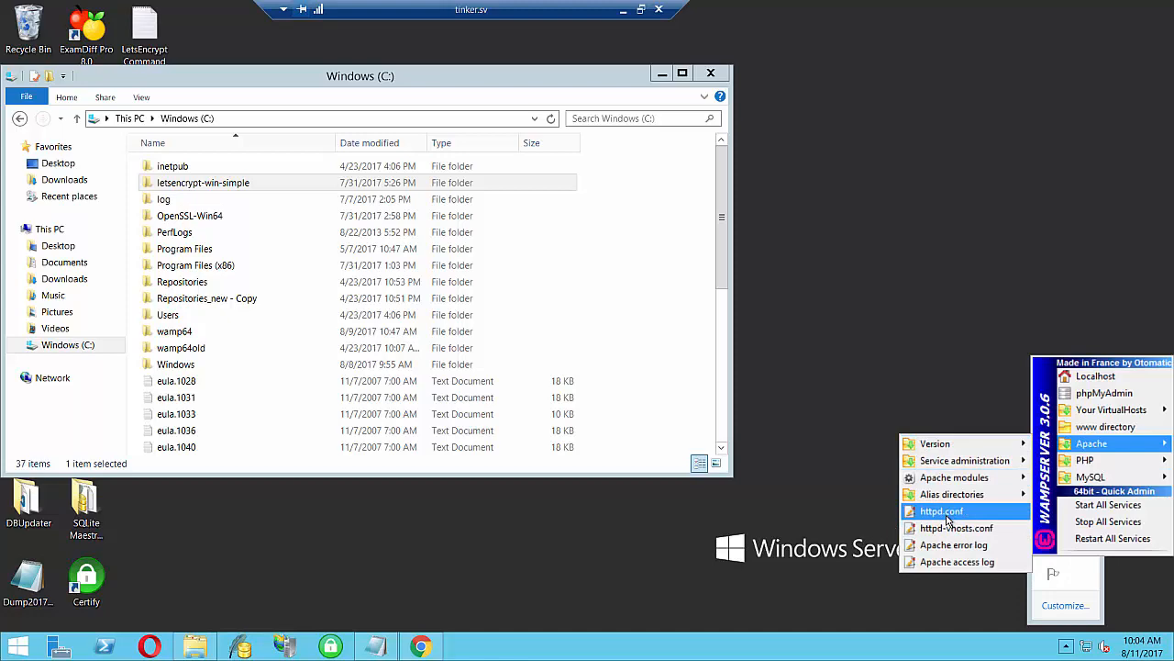
click(947, 514)
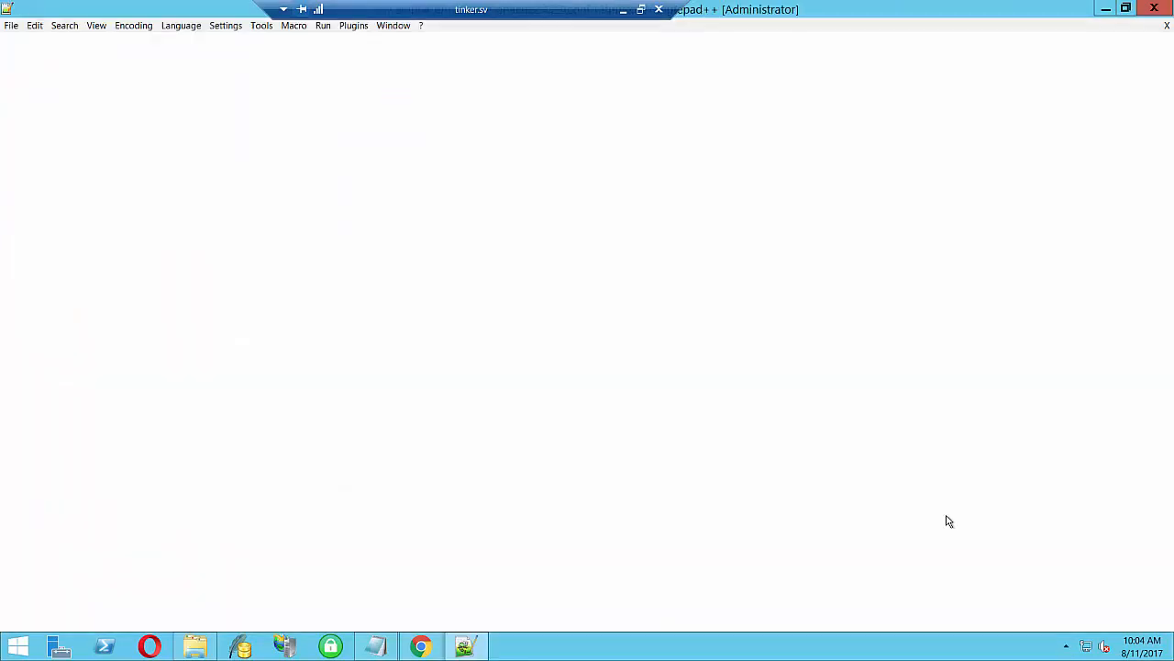
Search httpd.conf for "listen" to reach the Listen directives
scroll(552, 507, down, 2)
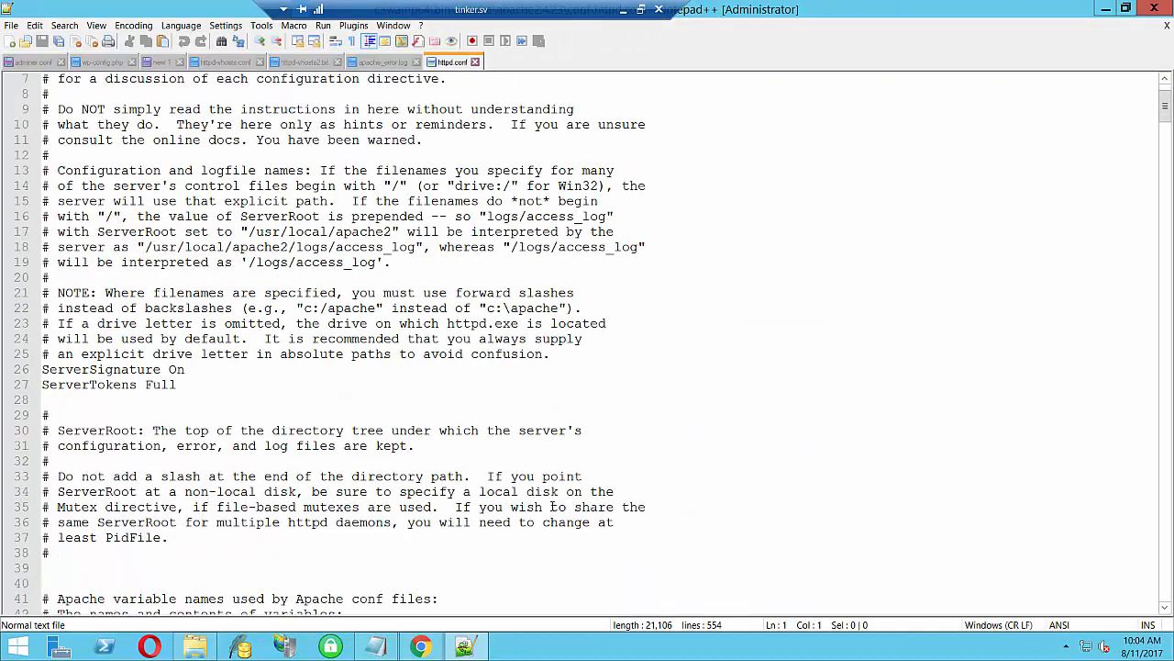
key(ctrl+f)
text(listen)
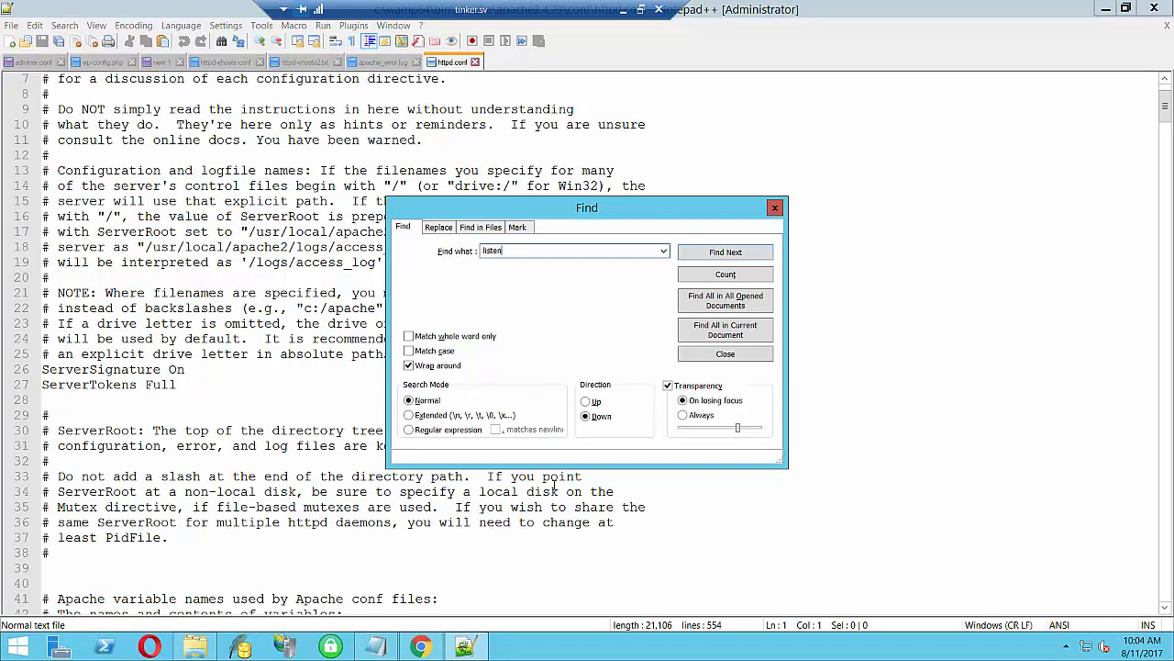
key(Return)
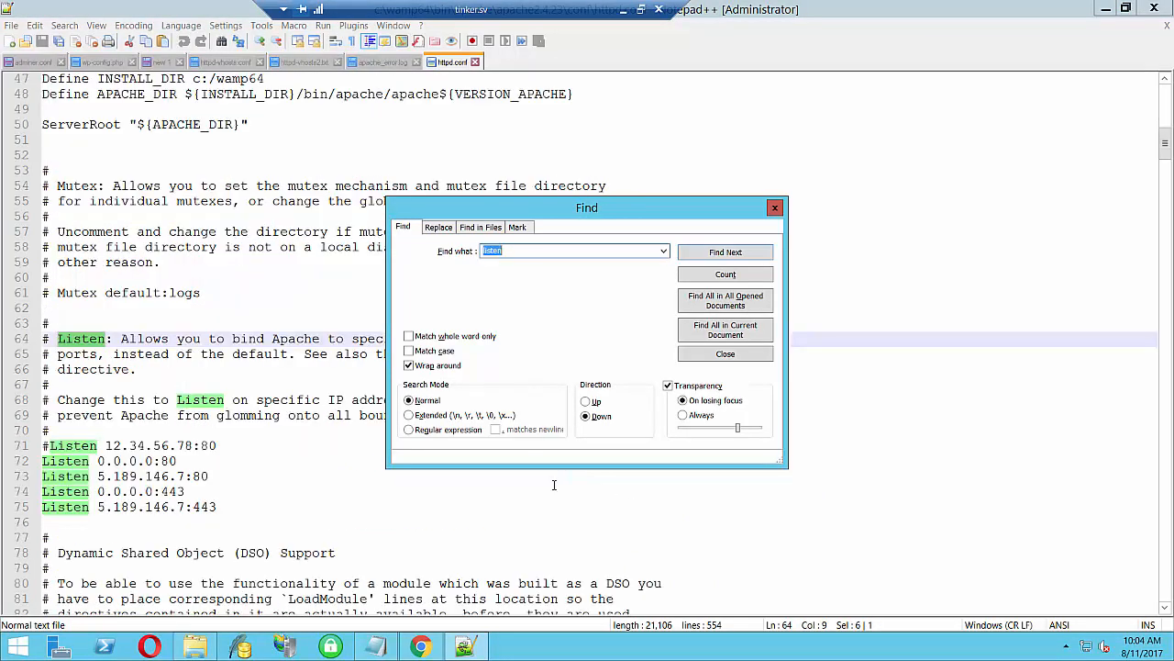
key(Escape)
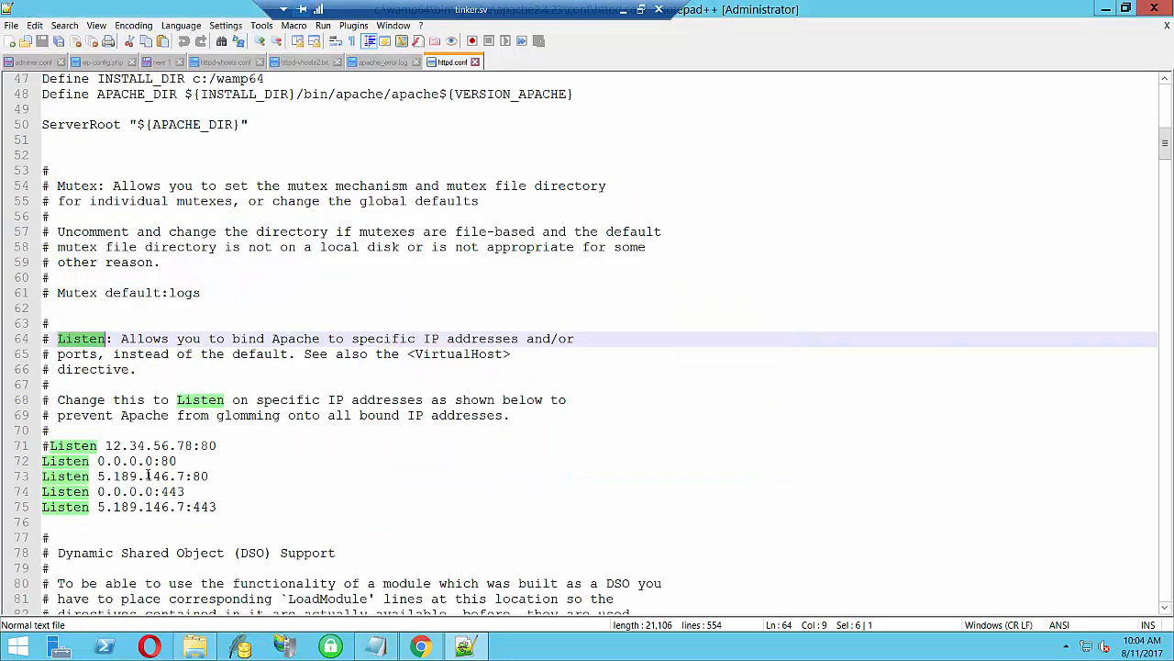
Examine the Listen lines for ports 80 and 443 and the address in the commented-out Listen example above them
drag(228, 504, 42, 462)
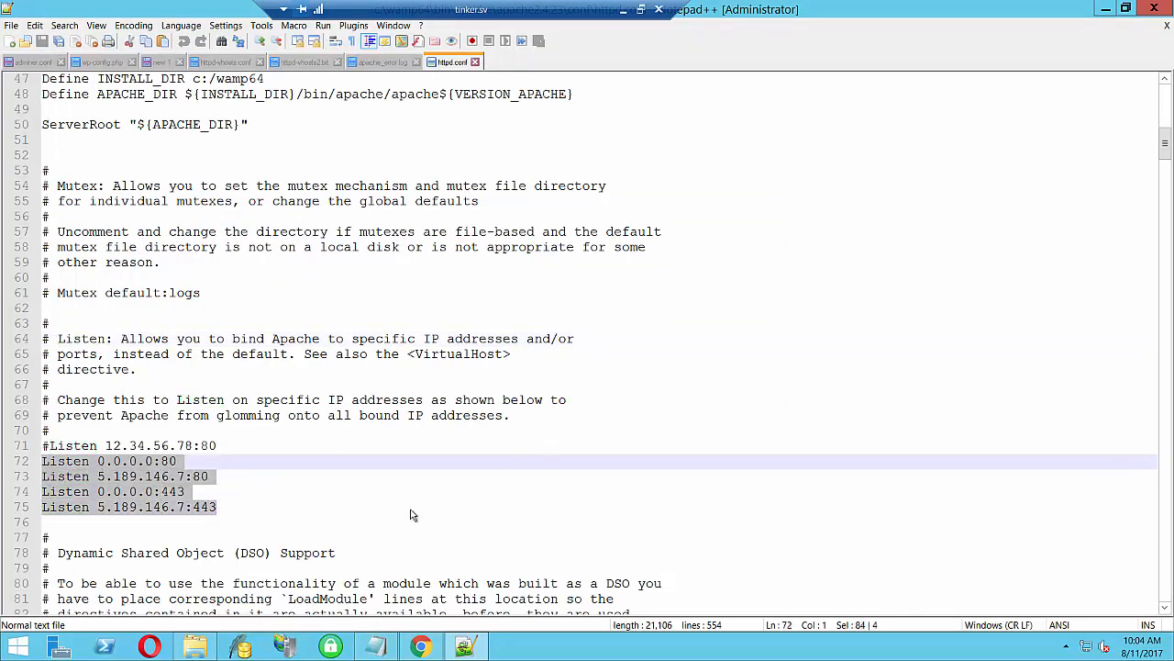
click(246, 491)
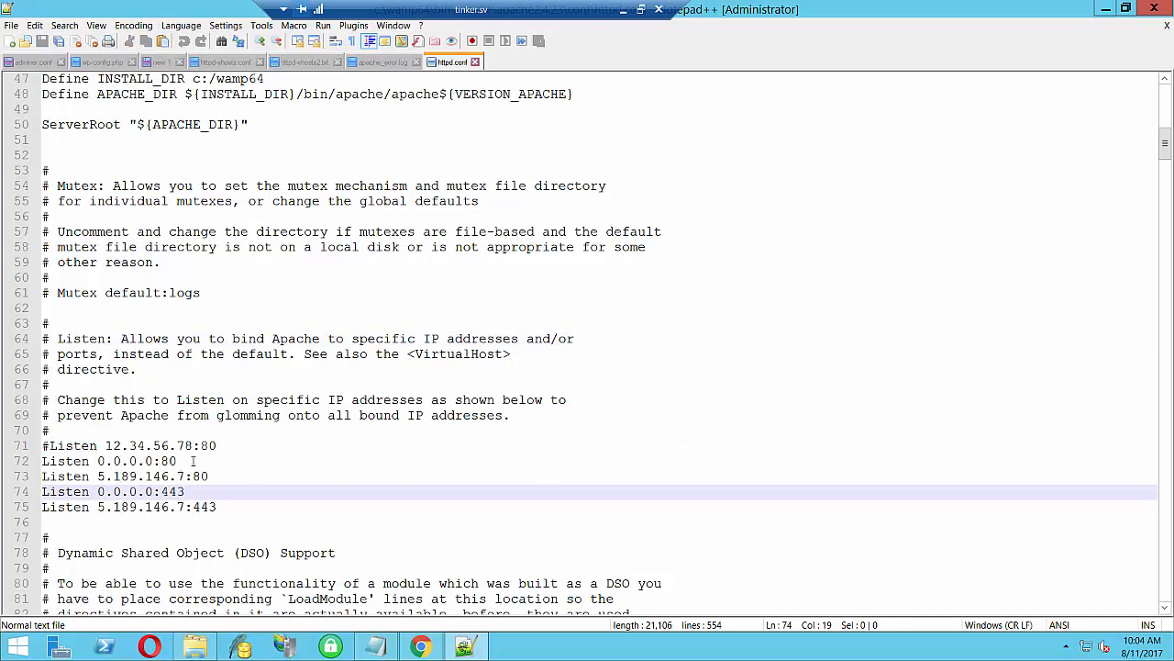
drag(106, 445, 238, 442)
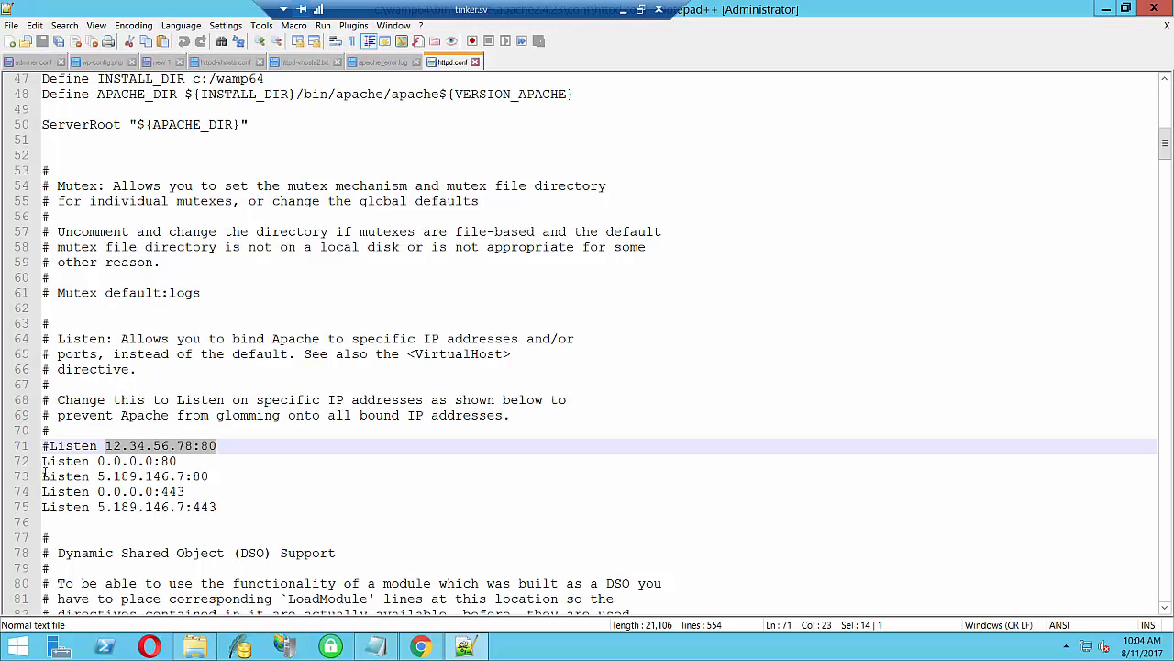
Try adding "Listen *:80" to the comment line above the commented-out Listen example, and undo it
drag(43, 476, 236, 477)
key(ctrl+c)
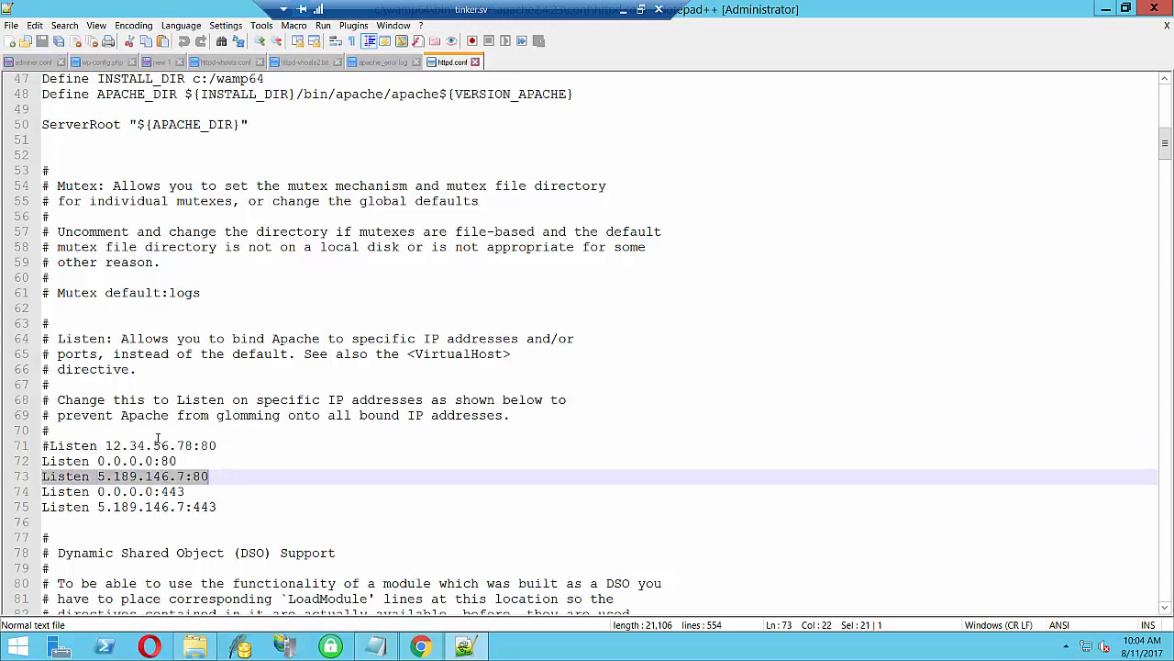
click(174, 430)
key(ctrl+v)
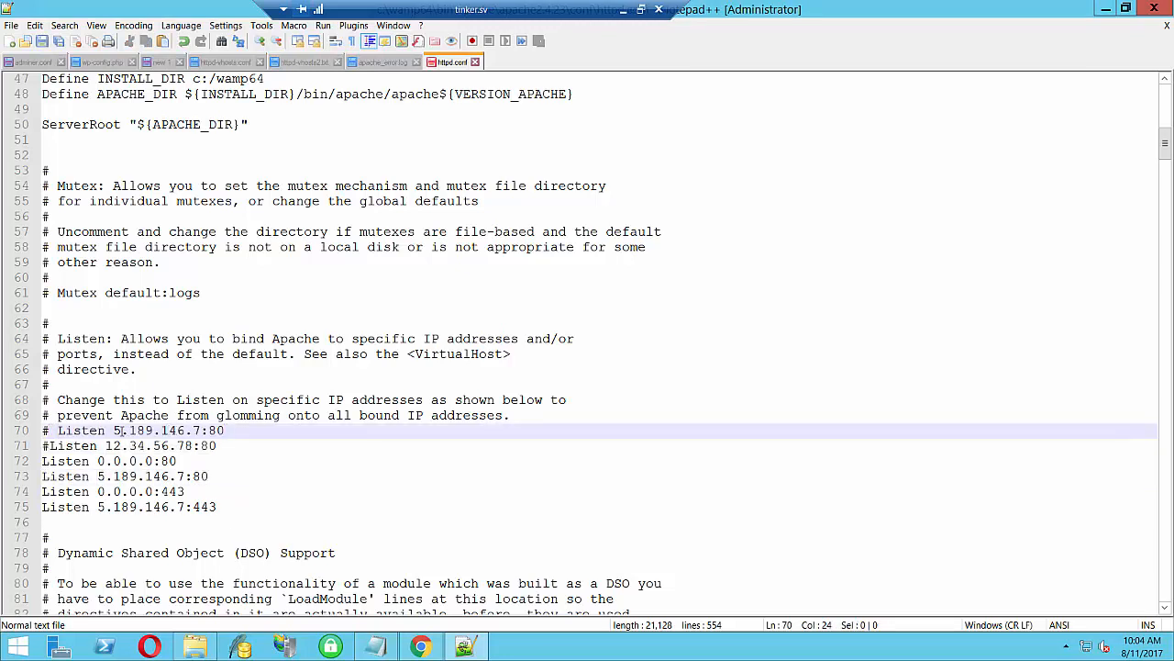
drag(114, 430, 206, 432)
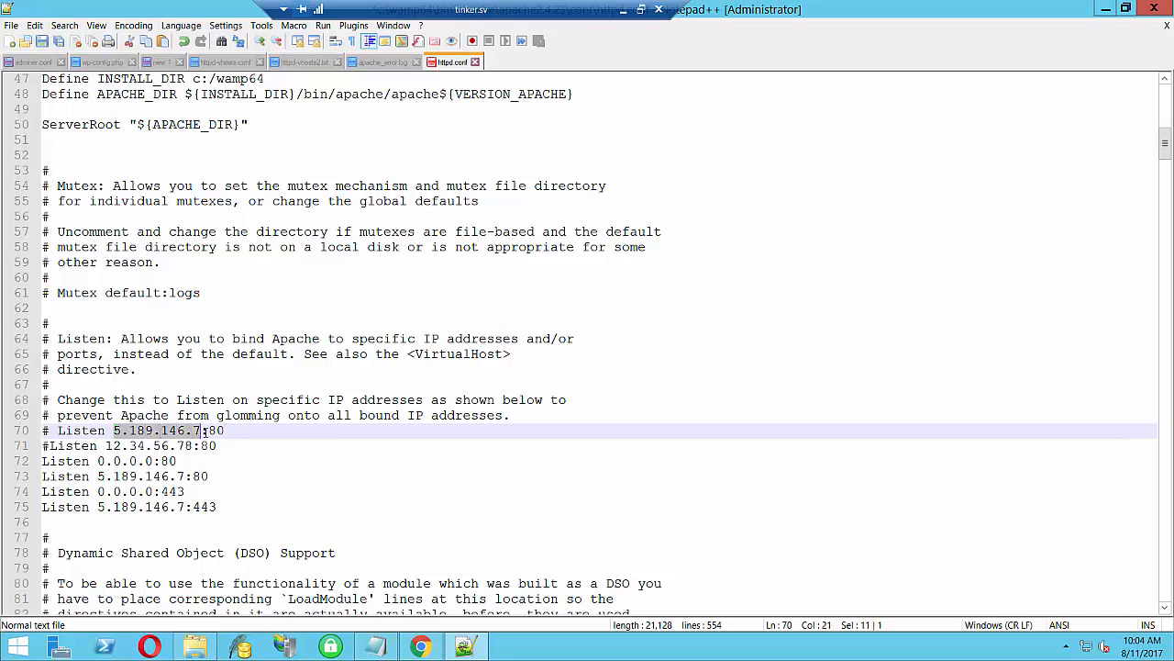
text(*)
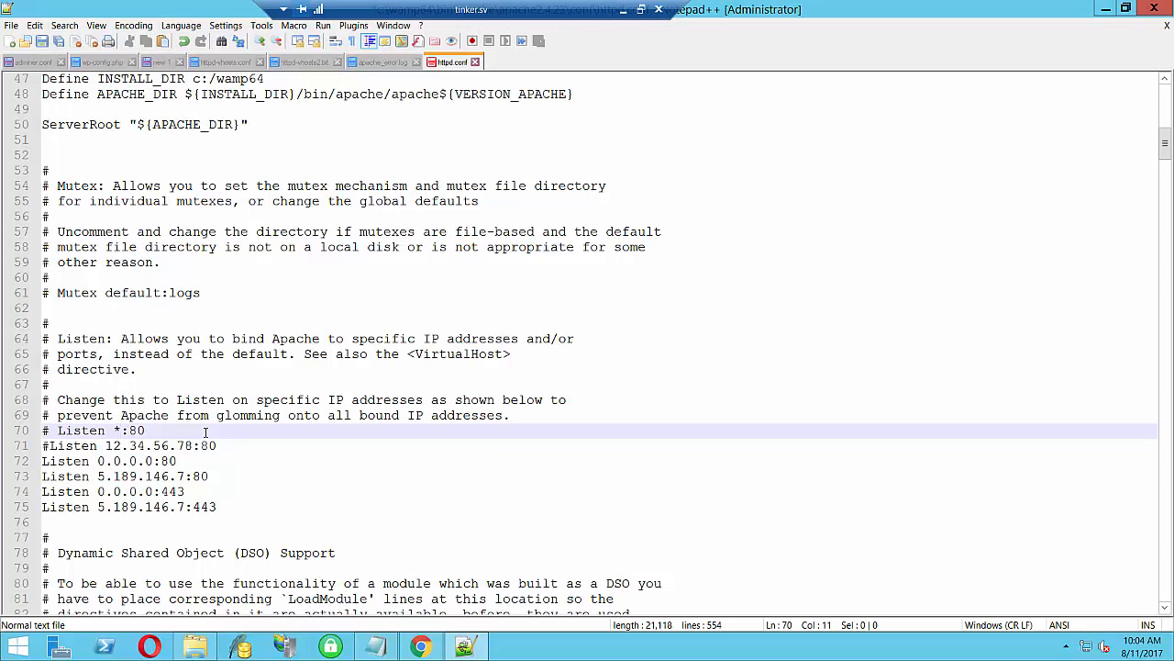
key(ctrl+z)
key(ctrl+z)
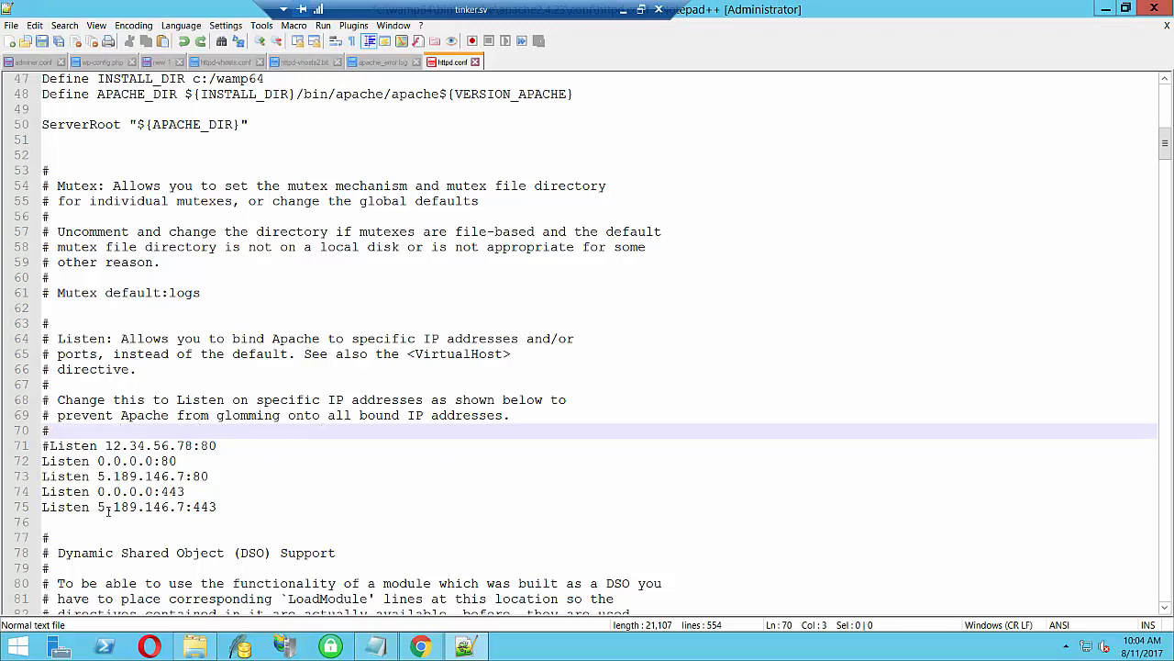
Insert an empty line in httpd.conf between the commented-out Listen example and the active Listen lines
click(222, 445)
key(Return)
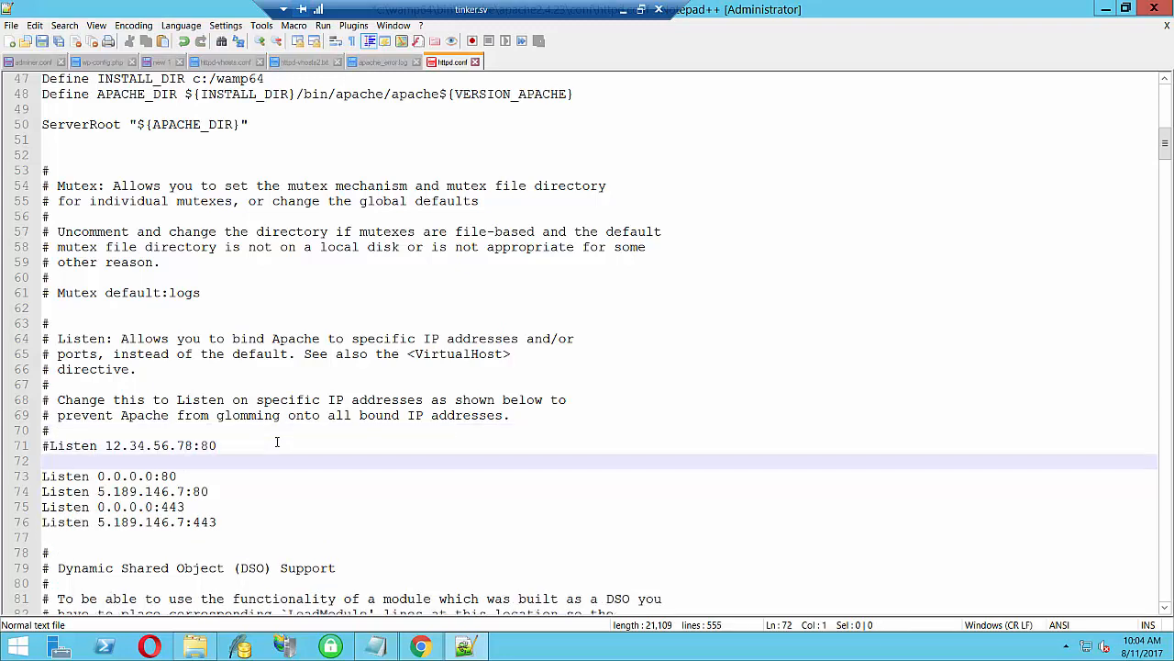
key(Down)
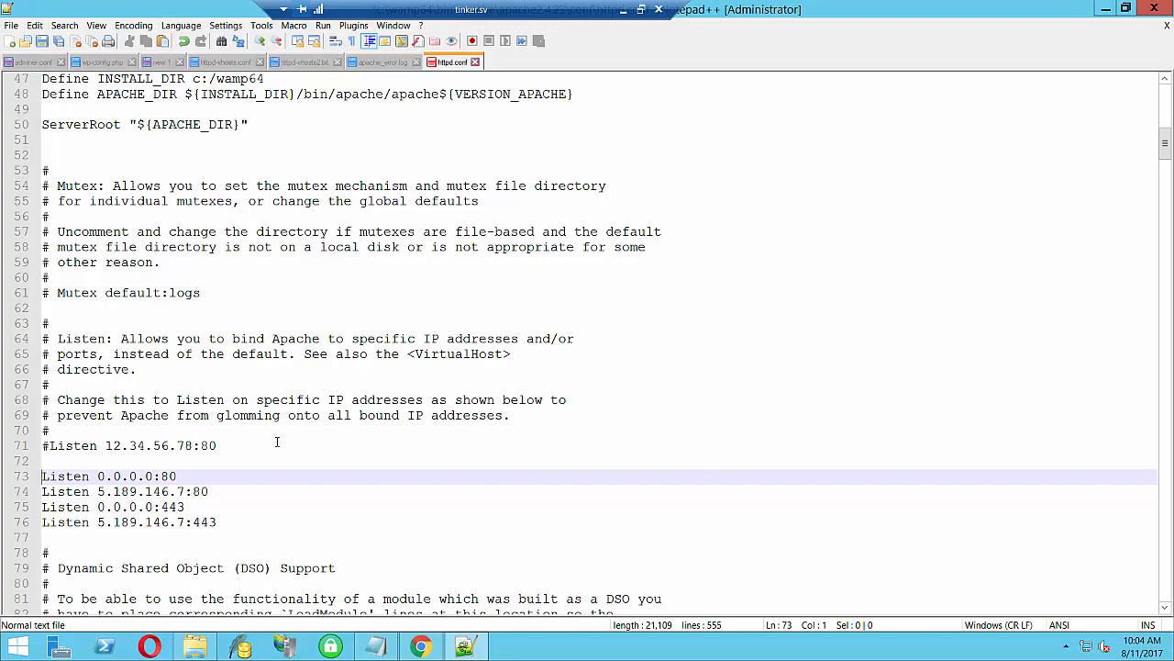
Examine the four active Listen lines for ports 80 and 443, especially the two addresses used with port 443
key(Down)
key(Down)
key(Down)
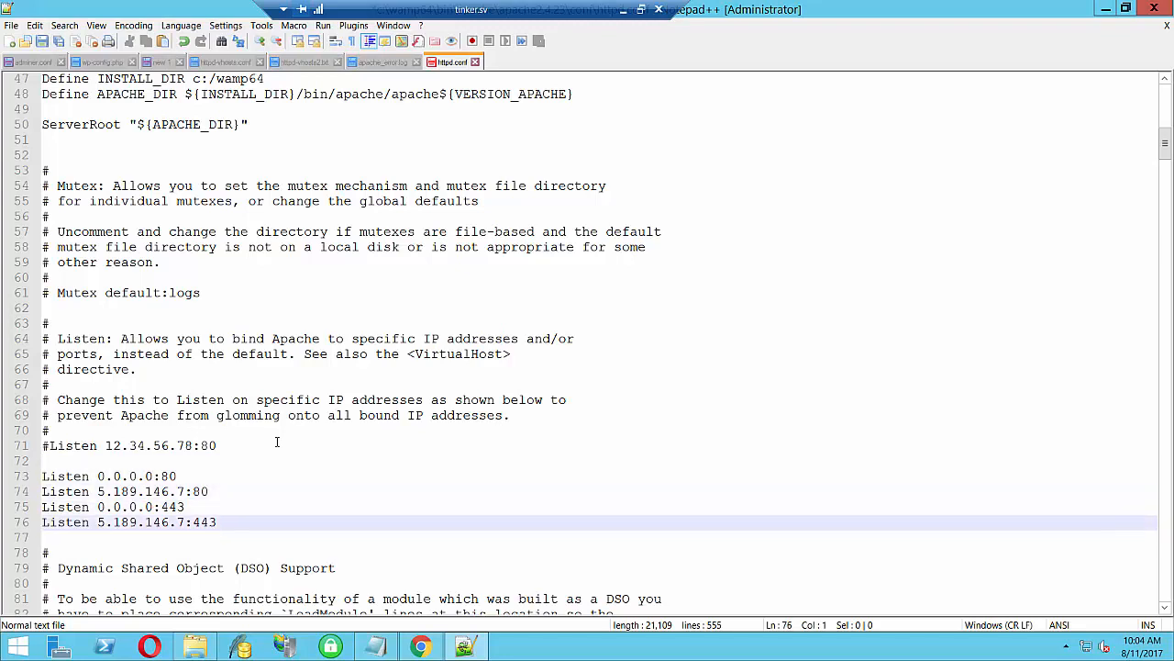
key(Up)
key(Up)
key(Up)
key(Down)
key(Down)
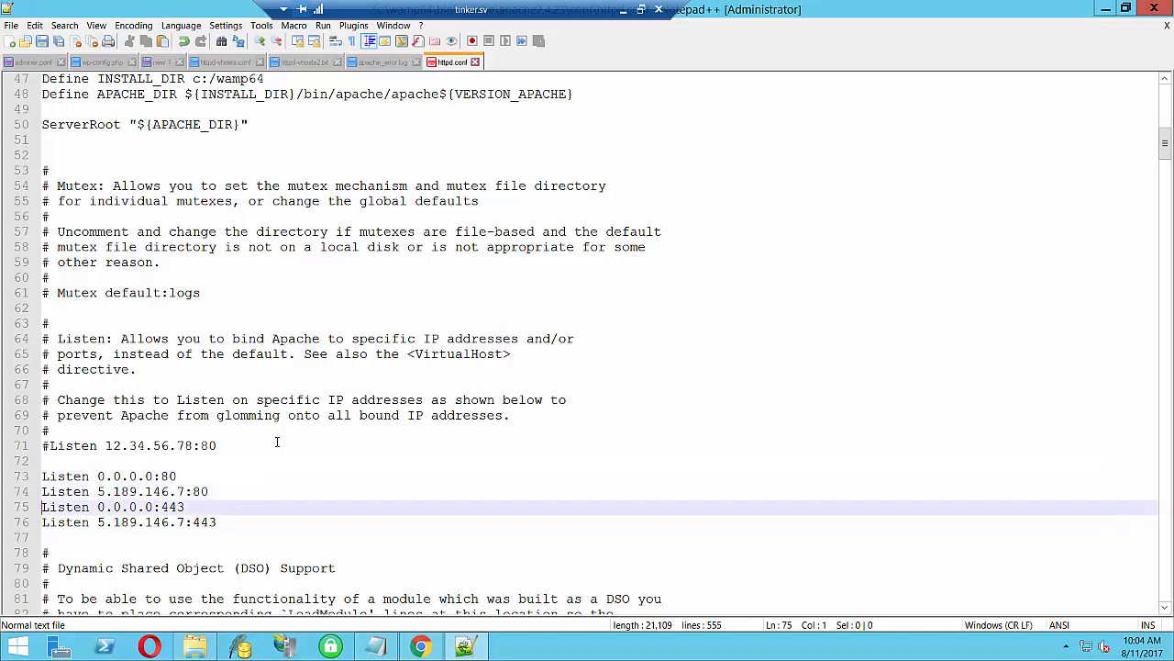
key(Up)
key(Up)
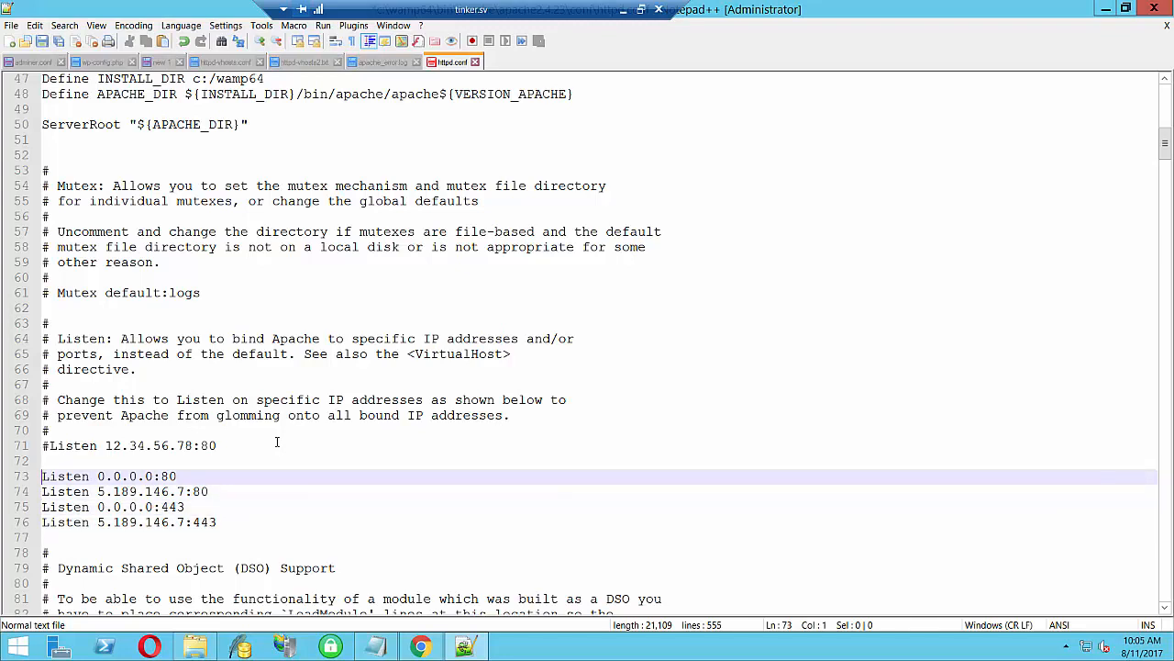
key(Down)
key(Down)
key(Down)
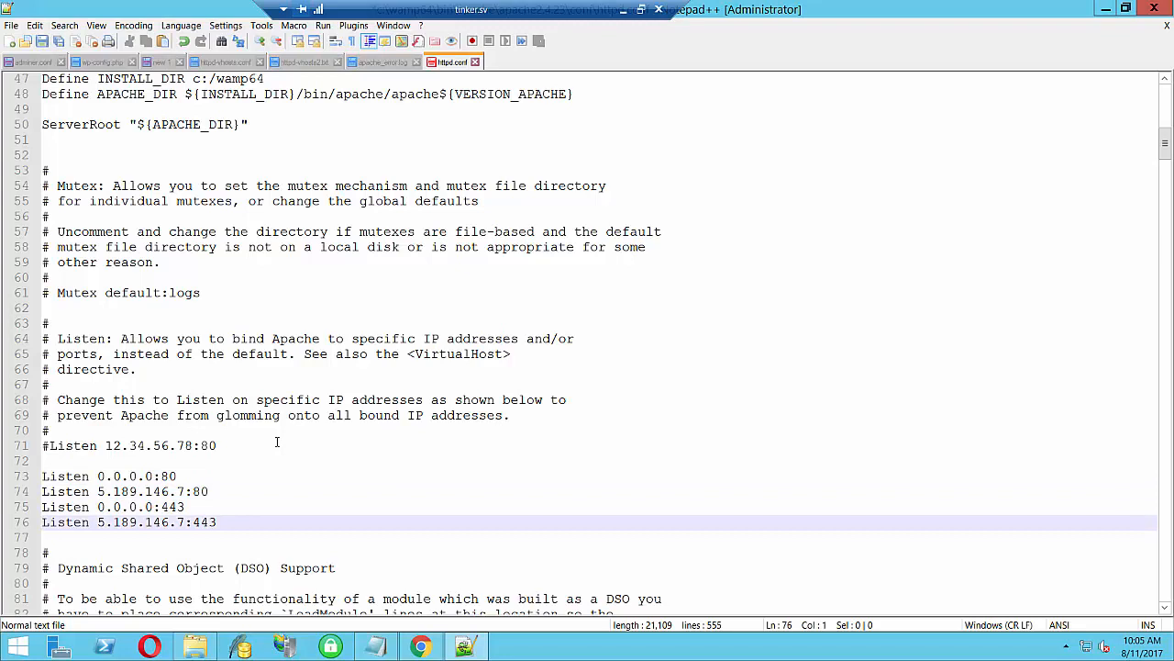
click(239, 520)
double_click(73, 507)
click(69, 522)
double_click(70, 508)
click(71, 524)
click(179, 507)
drag(97, 507, 212, 507)
click(151, 538)
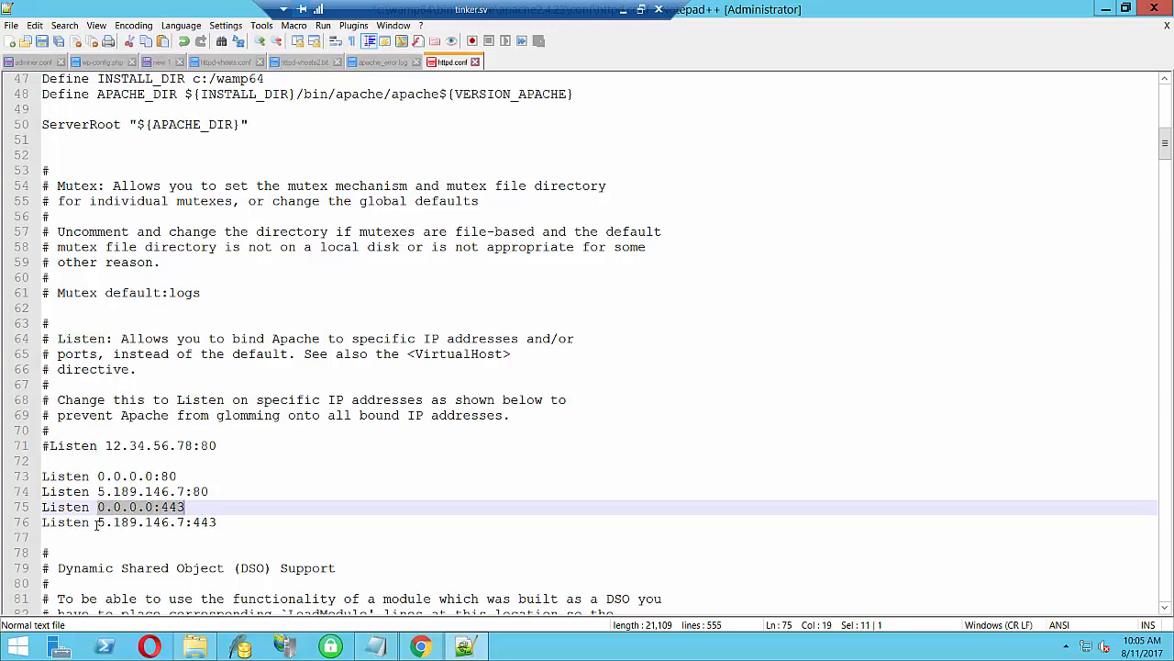
drag(99, 524, 228, 523)
key(shift+Right)
key(shift+Right)
key(shift+Right)
key(shift+Right)
key(shift+Right)
key(shift+Right)
key(shift+Right)
key(shift+Right)
key(shift+Right)
key(shift+Right)
key(shift+Right)
key(shift+Right)
key(shift+Right)
key(shift+Right)
key(shift+Right)
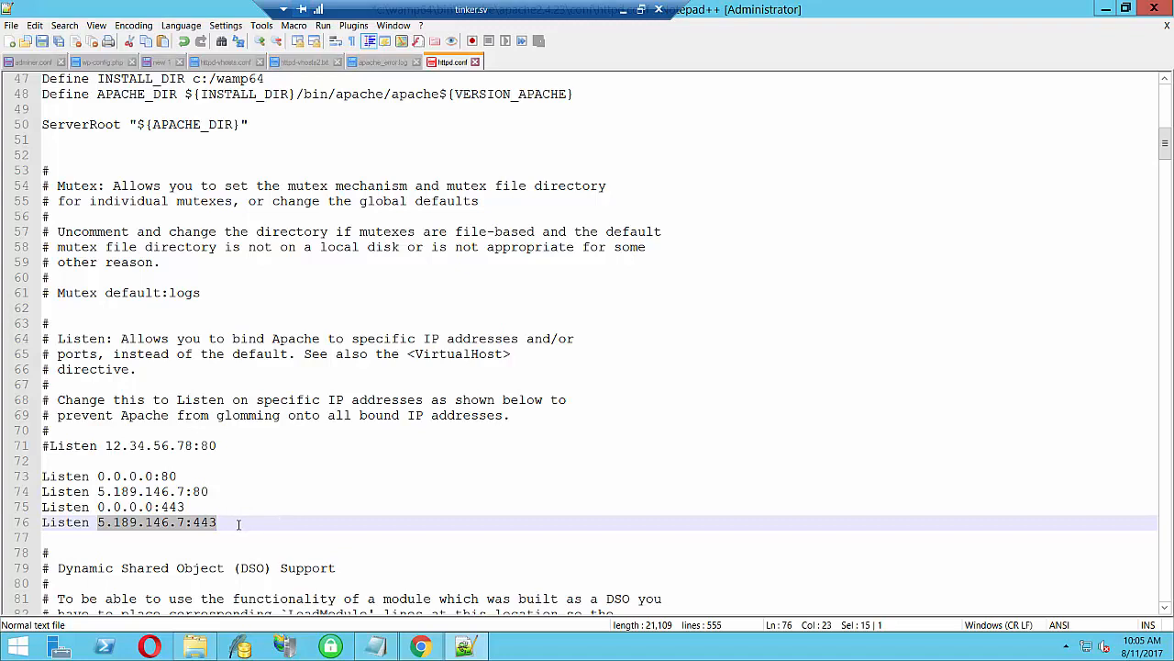
Copy the four active Listen lines from httpd.conf
click(235, 523)
drag(235, 522, 41, 477)
key(ctrl+c)
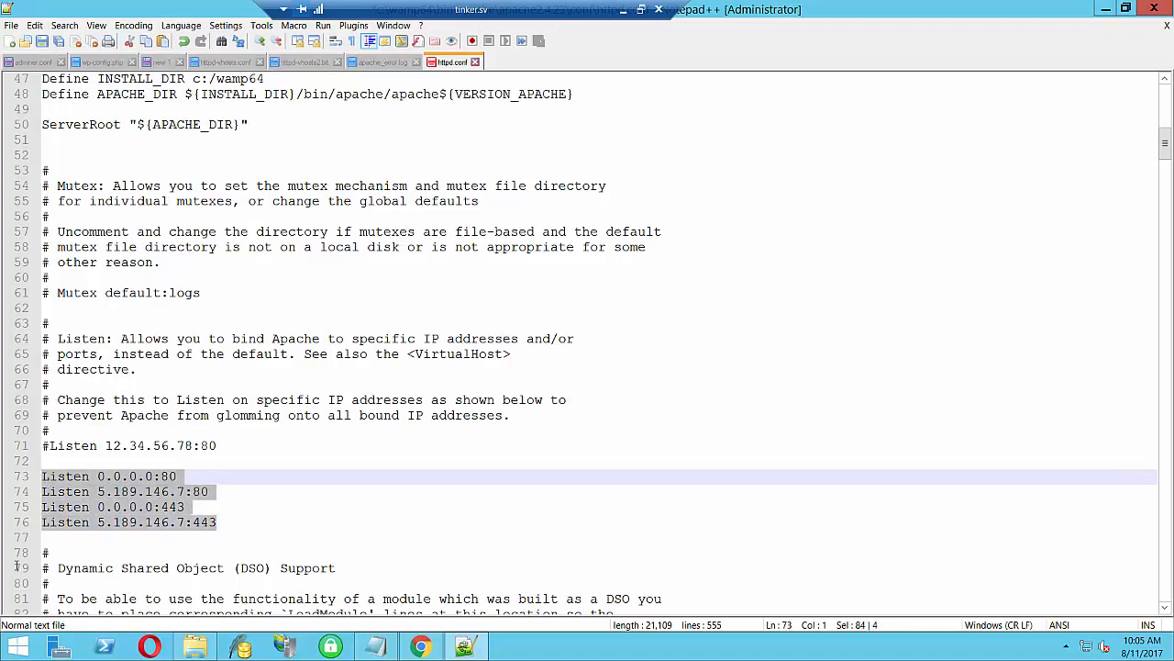
click(14, 646)
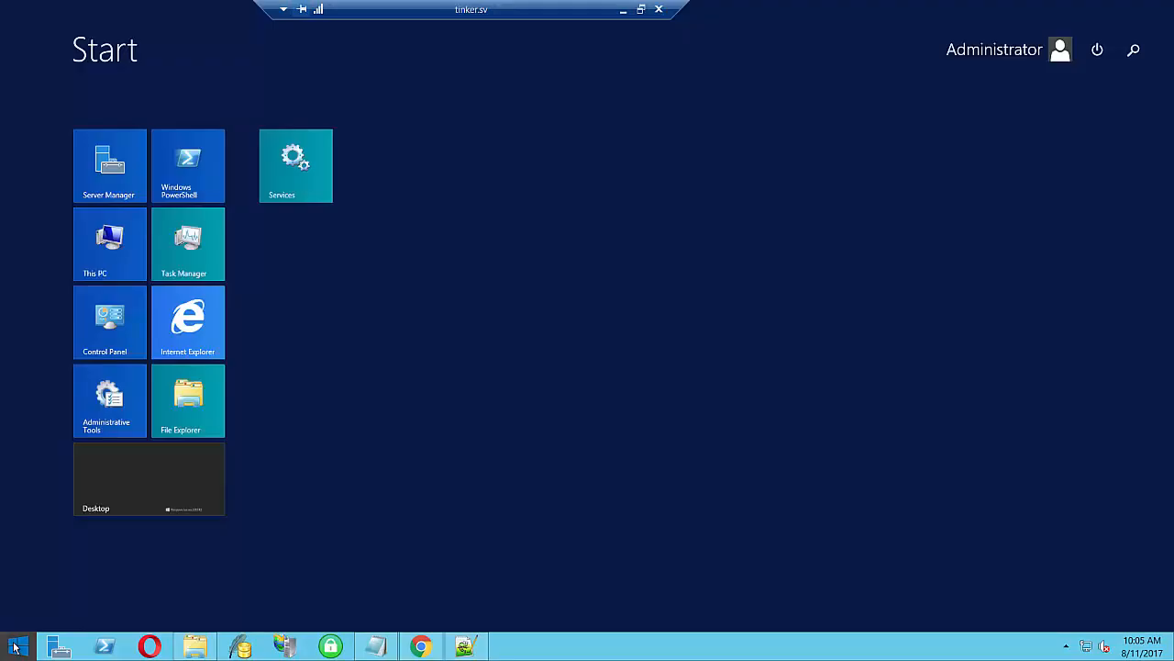
click(14, 647)
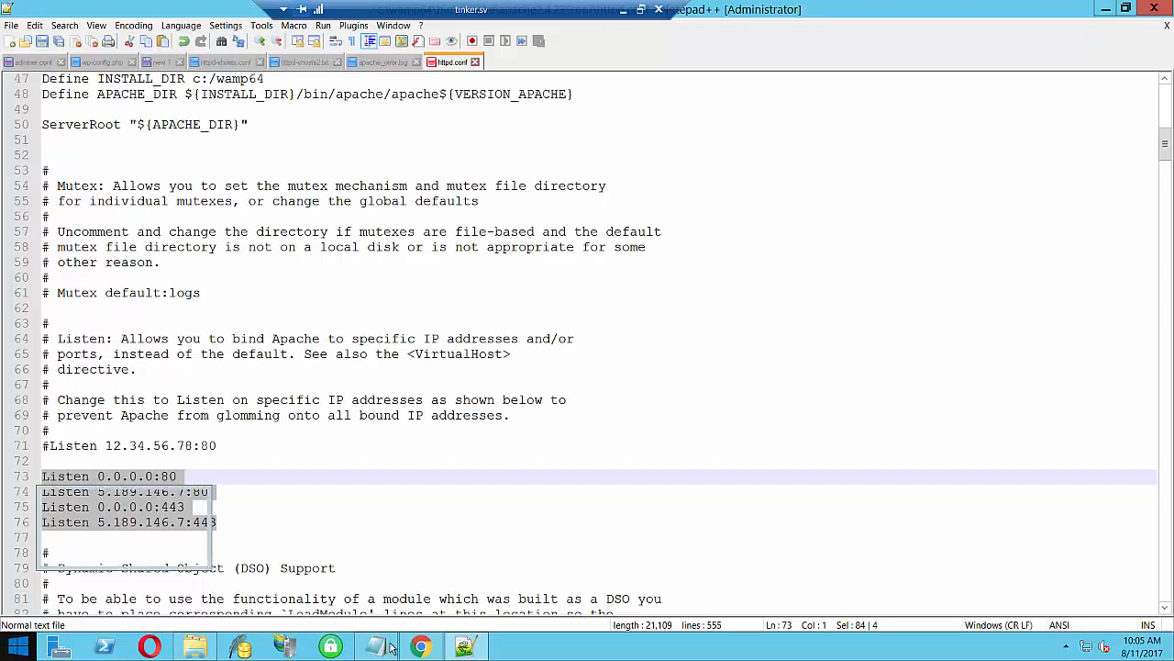
text(n)
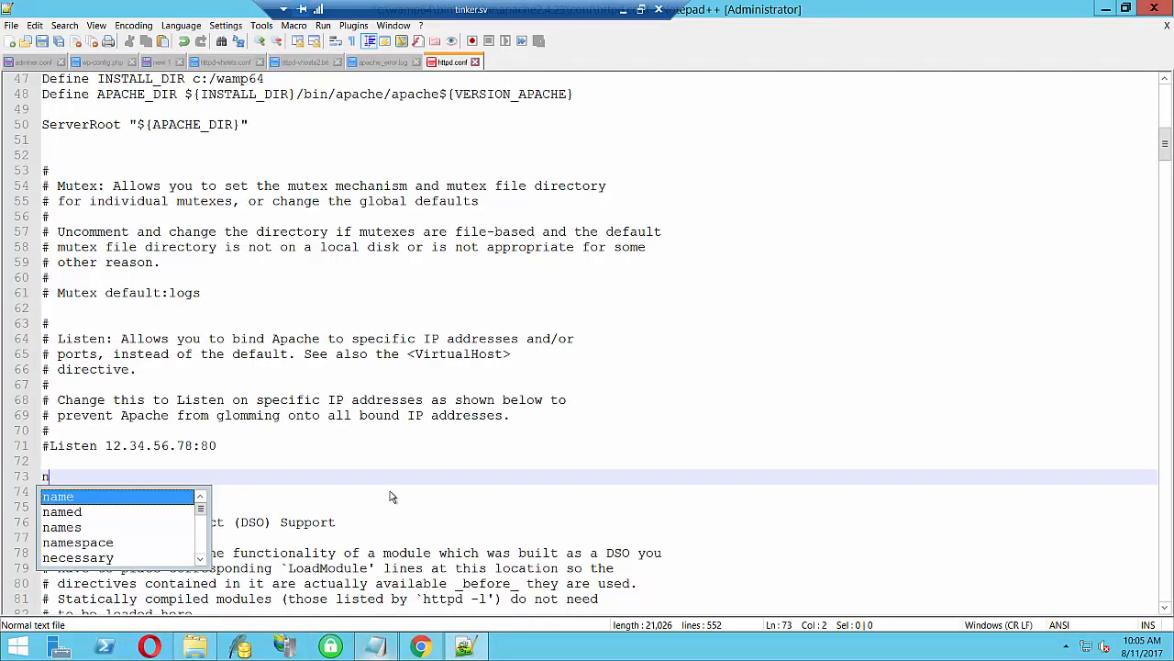
key(super)
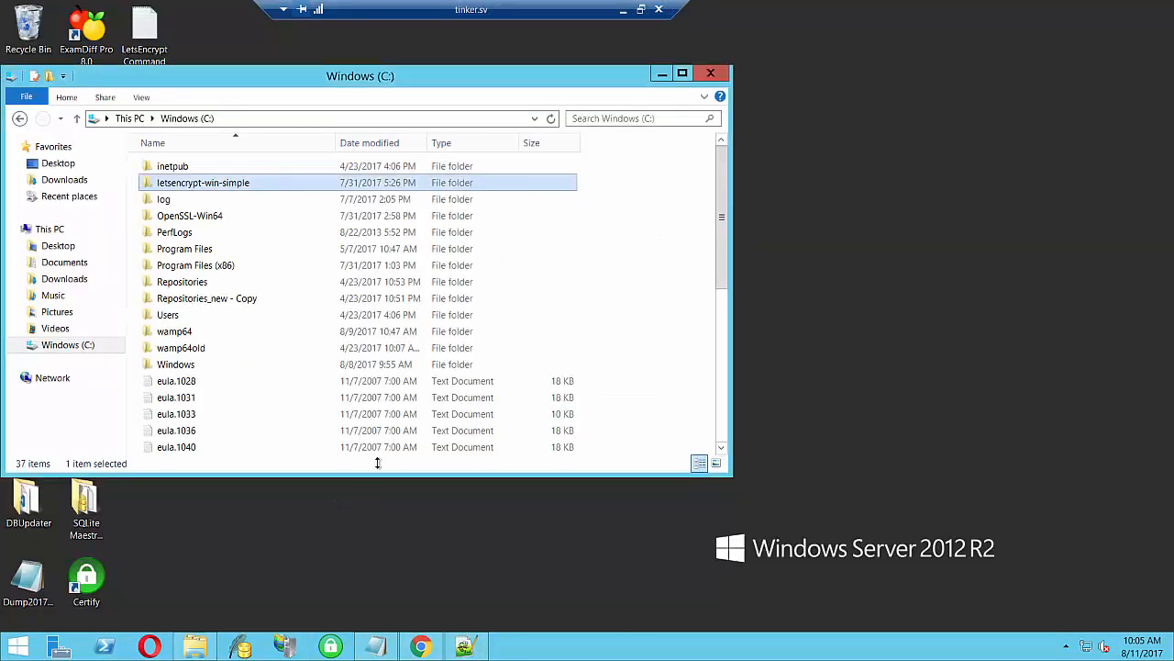
click(464, 645)
key(BackSpace)
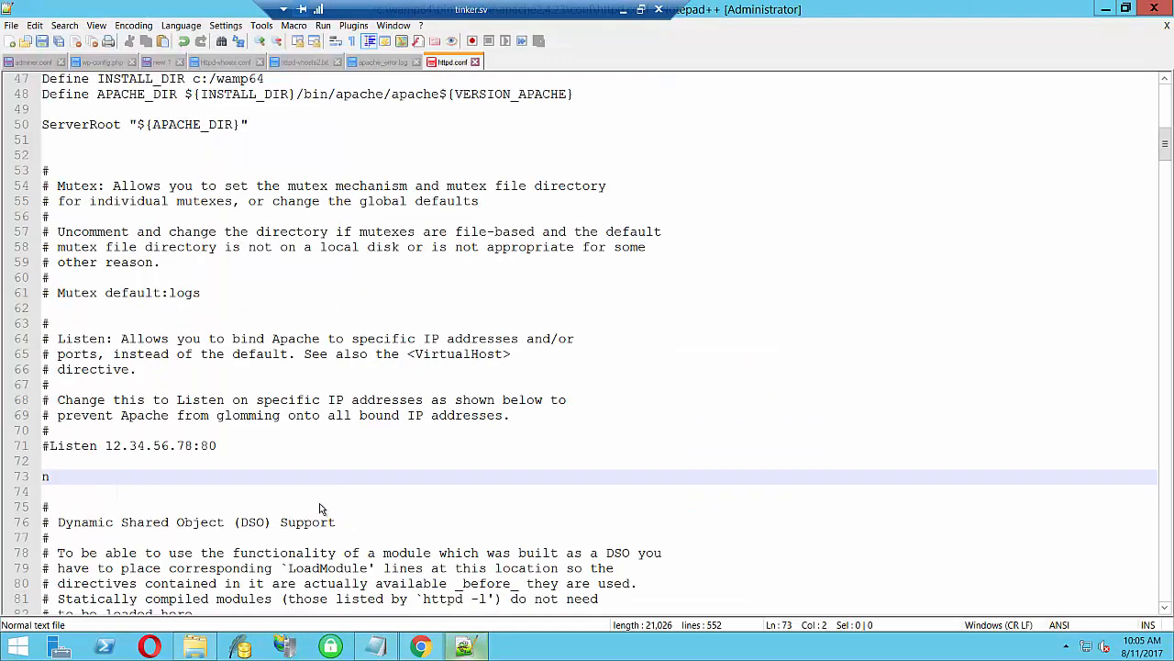
key(ctrl+v)
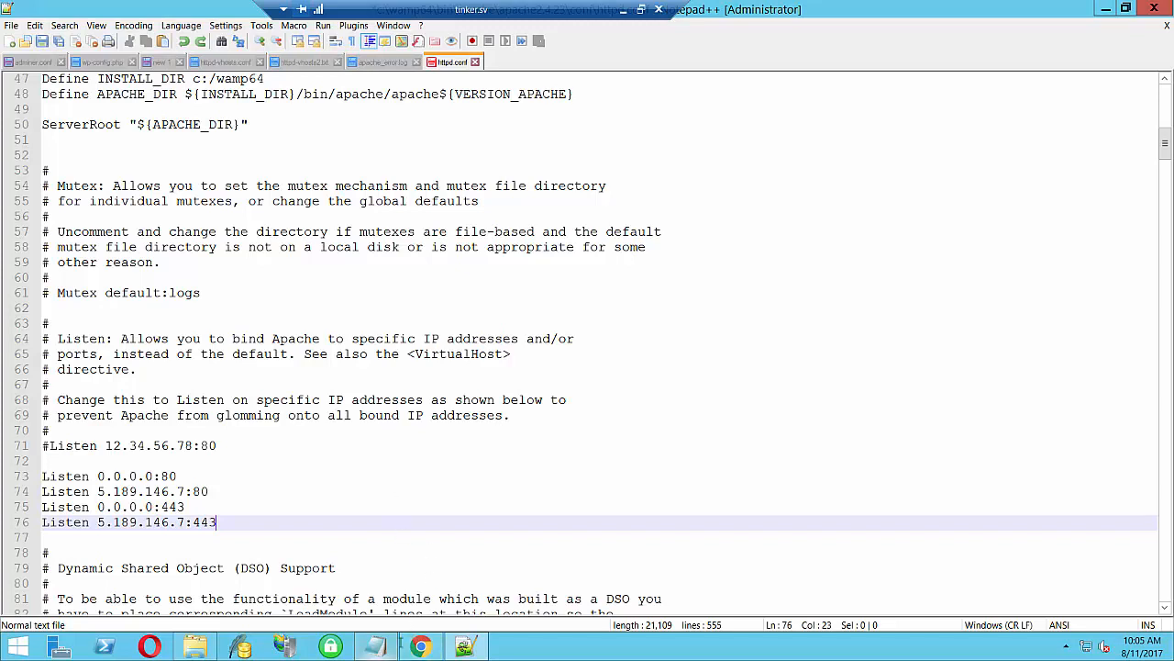
Switch to the LetsEncrypt Command note and add the heading "step 4" below the ssl_module line
click(393, 646)
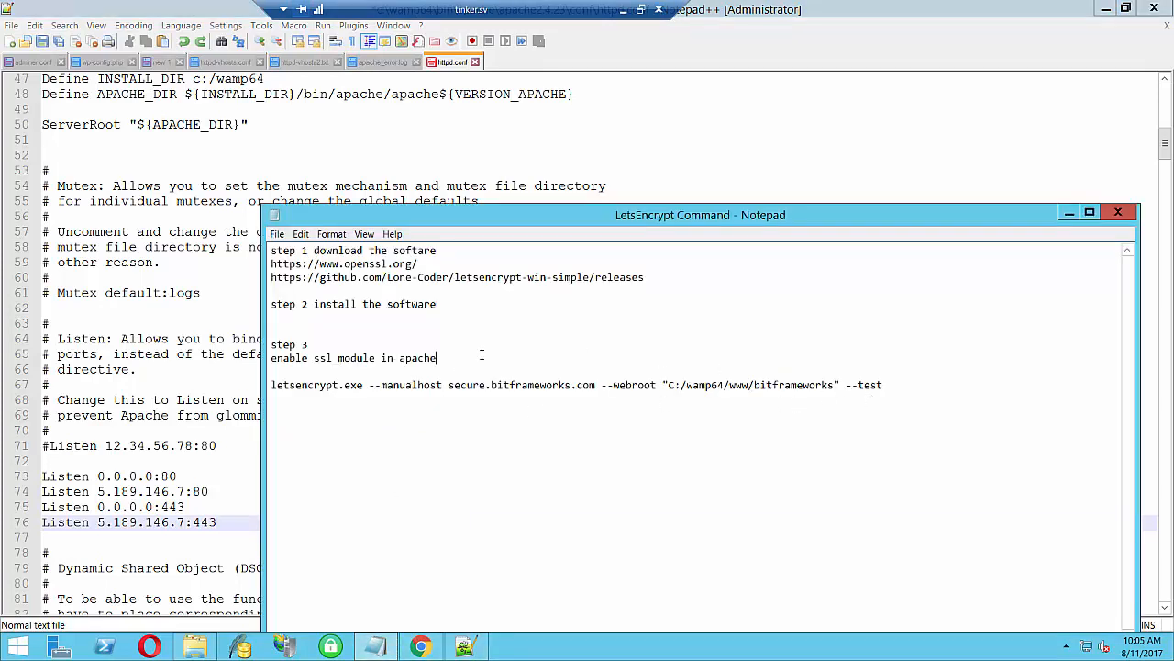
key(Return)
key(Return)
text(s)
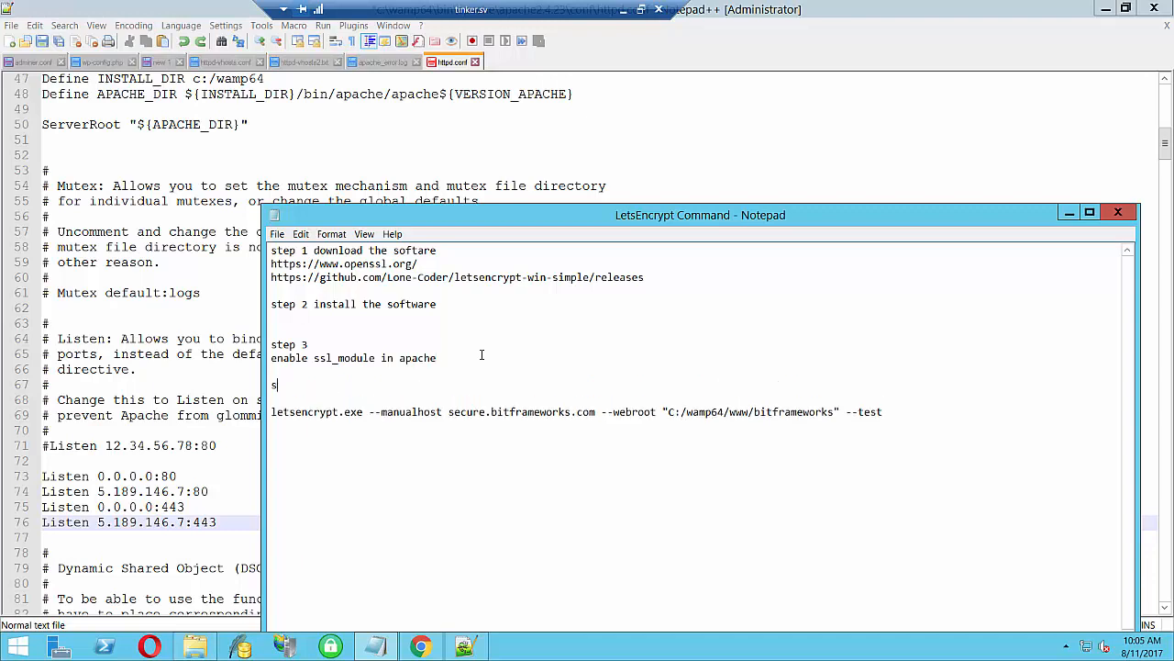
text(etep form)
key(BackSpace)
key(BackSpace)
text(4 mo)
key(BackSpace)
key(BackSpace)
key(BackSpace)
key(Return)
Write "modify your httpd.conf to listen in the port 80 and 443" under step 4
text(m)
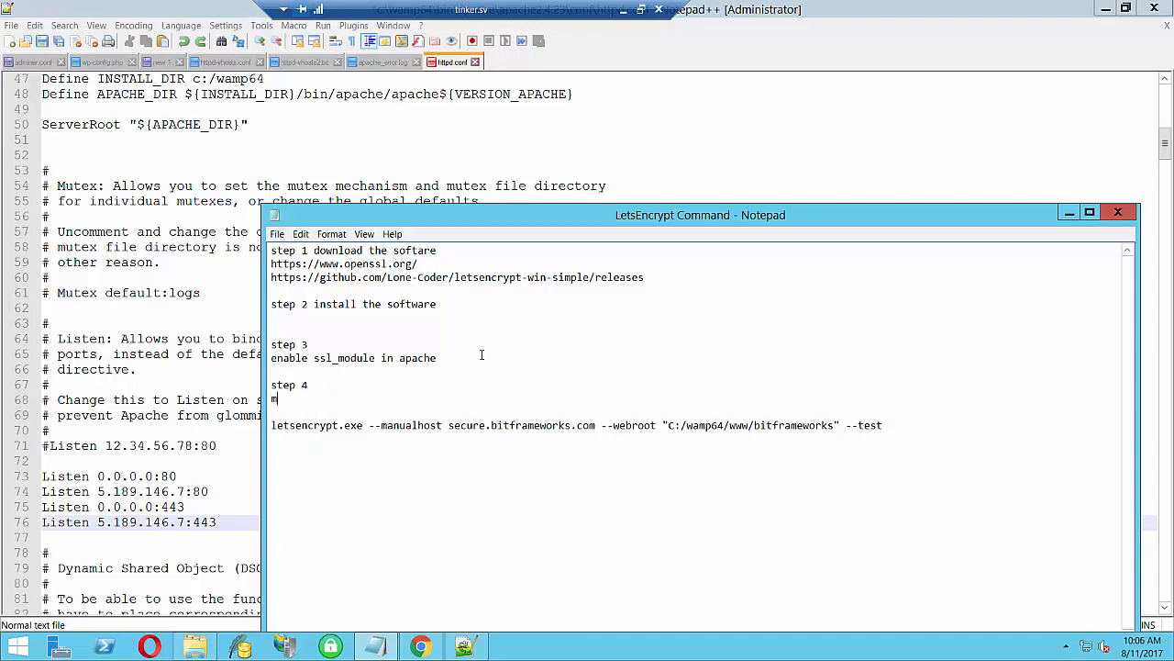
text(odify your httpd.conf to listen in)
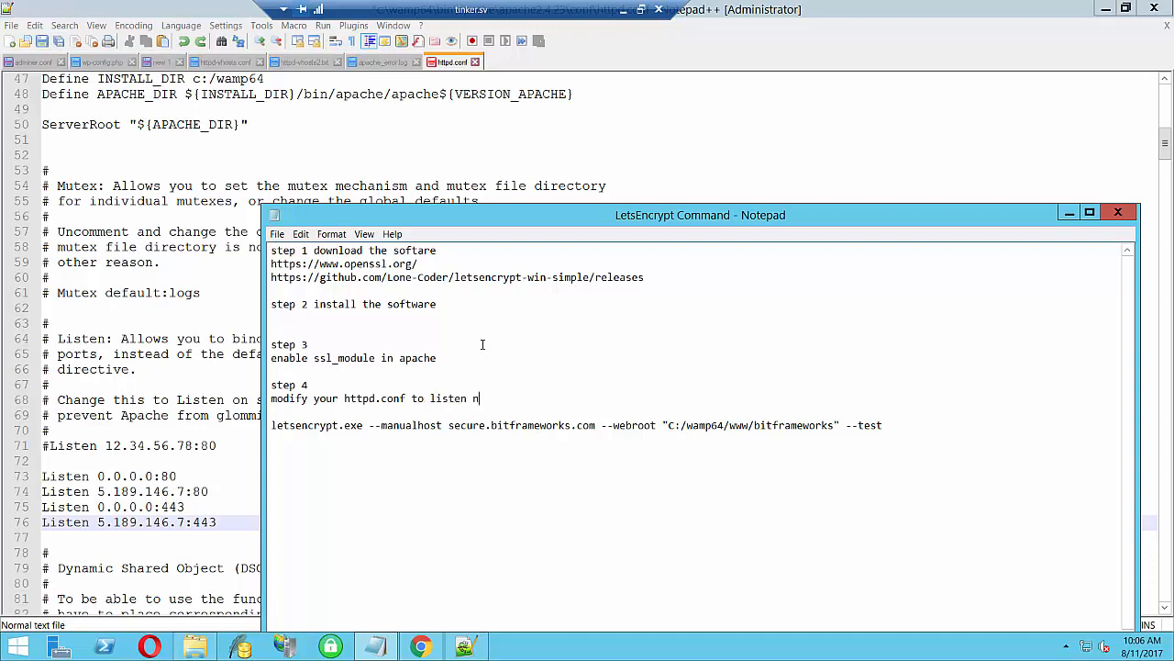
text( the port 90)
key(BackSpace)
key(BackSpace)
text(80 and 443)
key(BackSpace)
text(3)
Paste the four copied Listen lines below the step 4 text, separated by an empty line
key(Return)
key(Return)
key(ctrl+v)
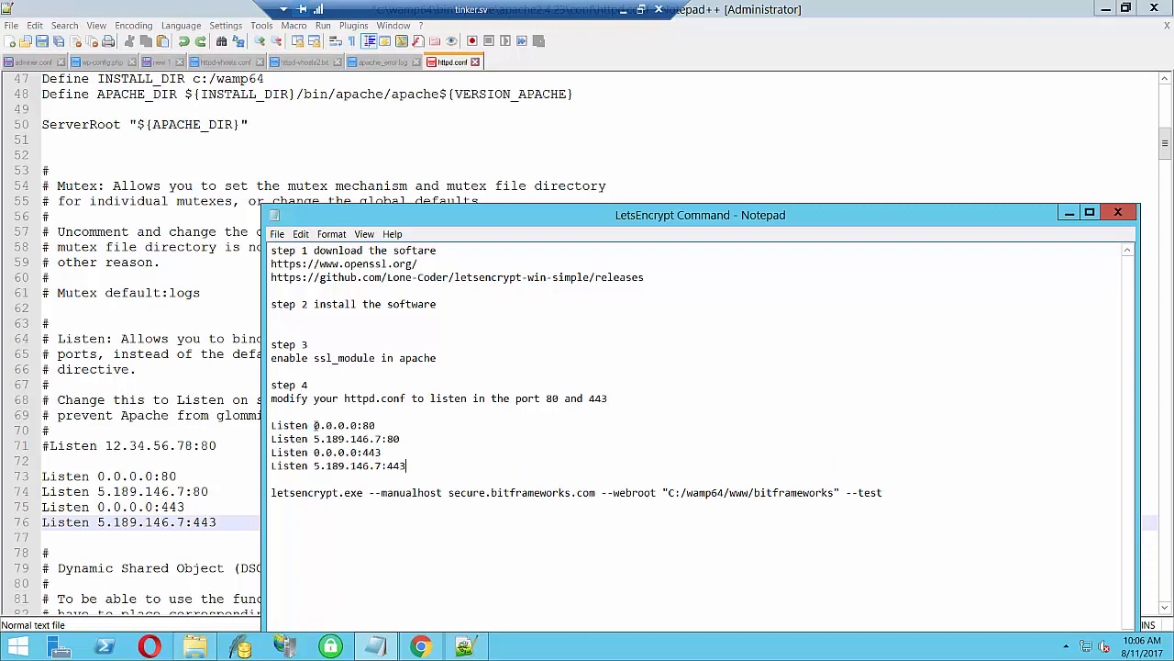
Replace the server's specific IP address with * in the second and fourth pasted Listen lines, and save the note
drag(314, 424, 358, 425)
mouse_move(376, 424)
mouse_down()
mouse_move(269, 427)
mouse_move(378, 439)
mouse_up()
click(329, 439)
text(*)
drag(311, 451, 380, 465)
click(326, 466)
text(*)
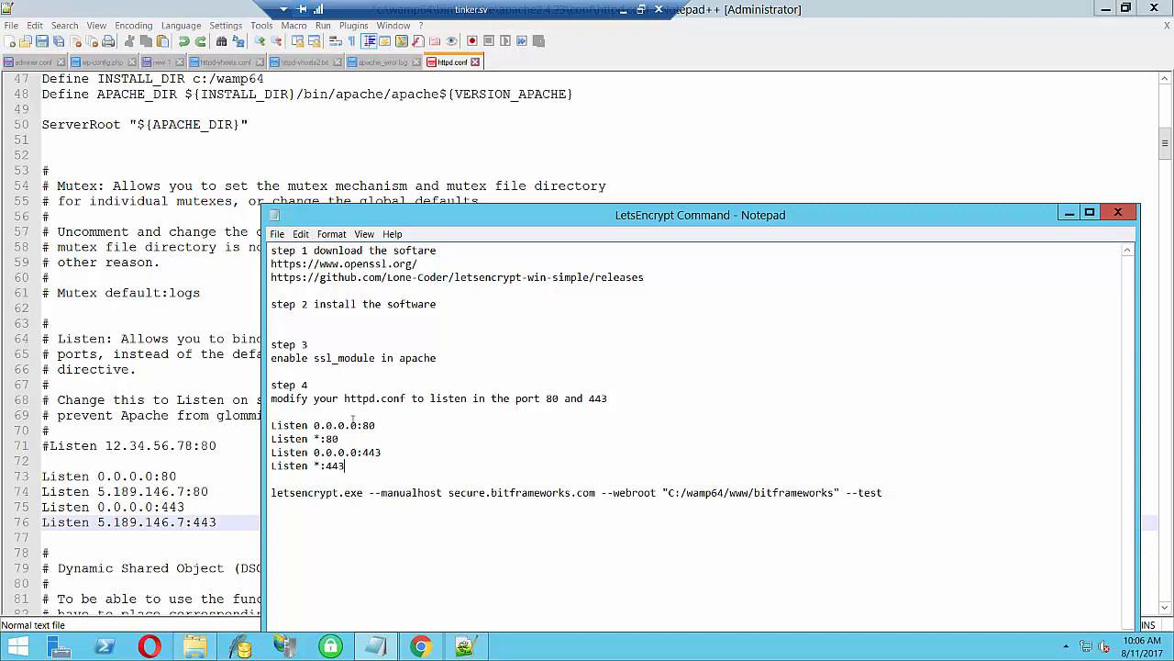
click(277, 234)
click(295, 280)
Minimize the httpd.conf editor and bring the C: drive folder window in front of the note
click(235, 461)
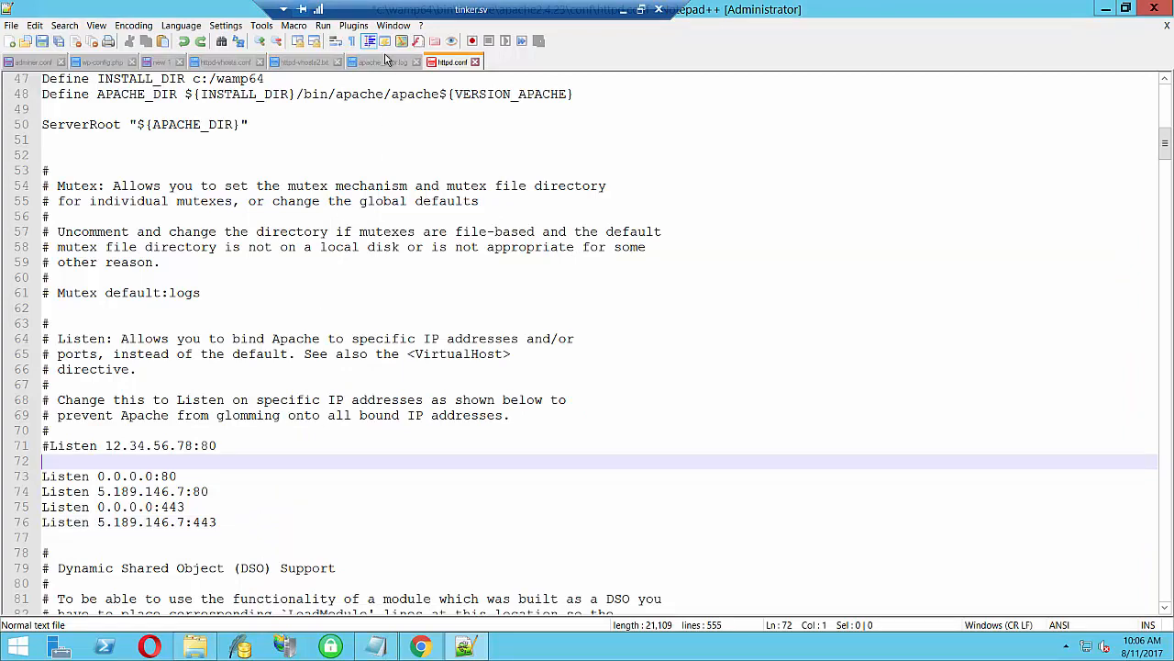
click(1105, 8)
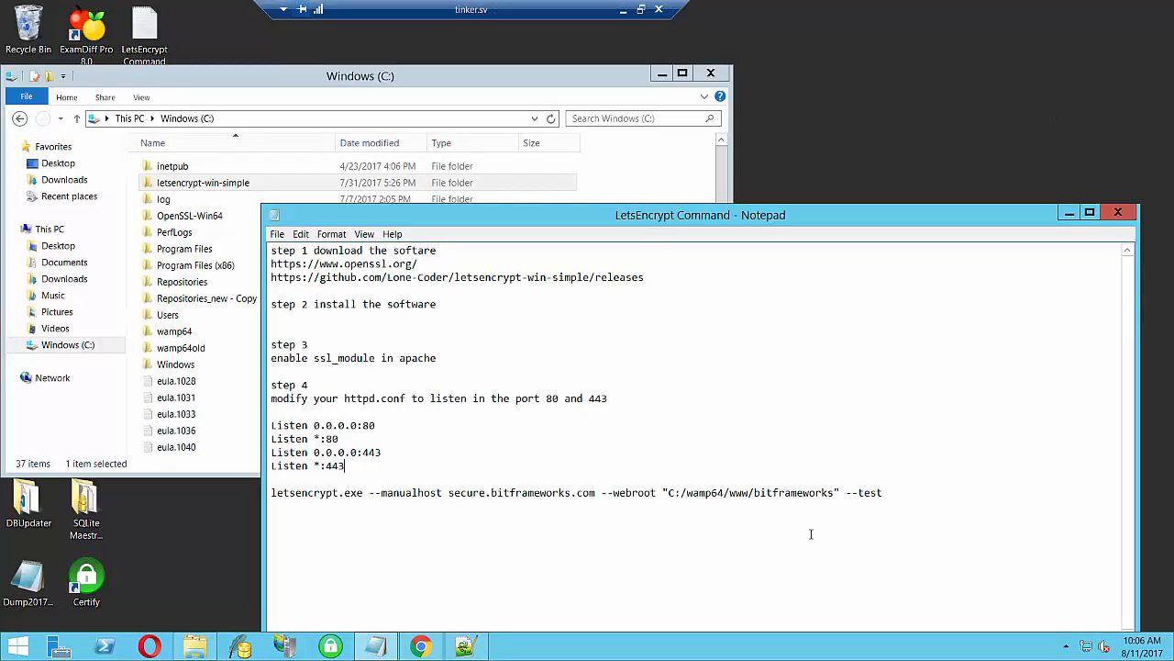
click(587, 83)
drag(587, 83, 618, 81)
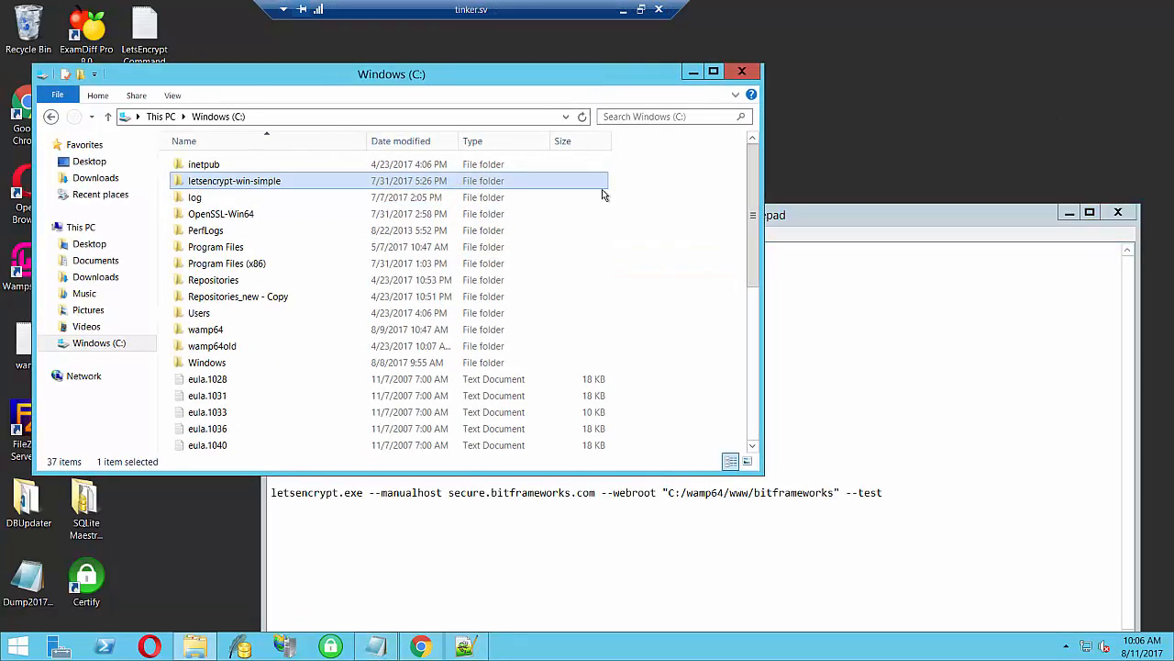
Search Windows for "cmd" and run Command Prompt as administrator
click(23, 647)
text(cmd)
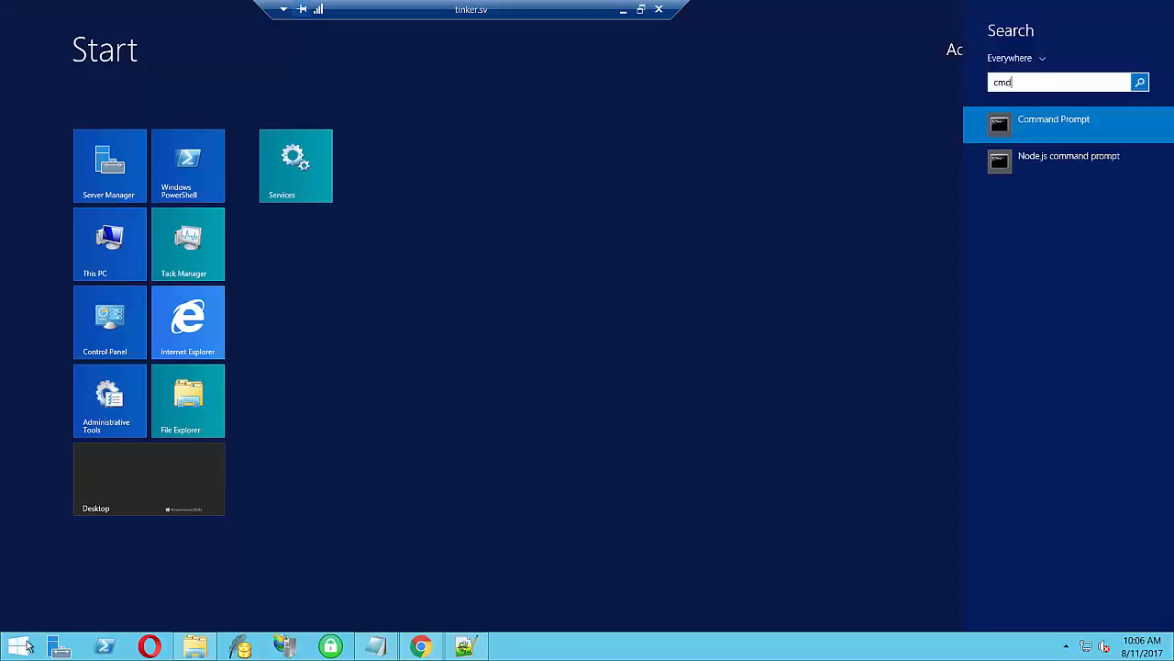
right_click(1012, 135)
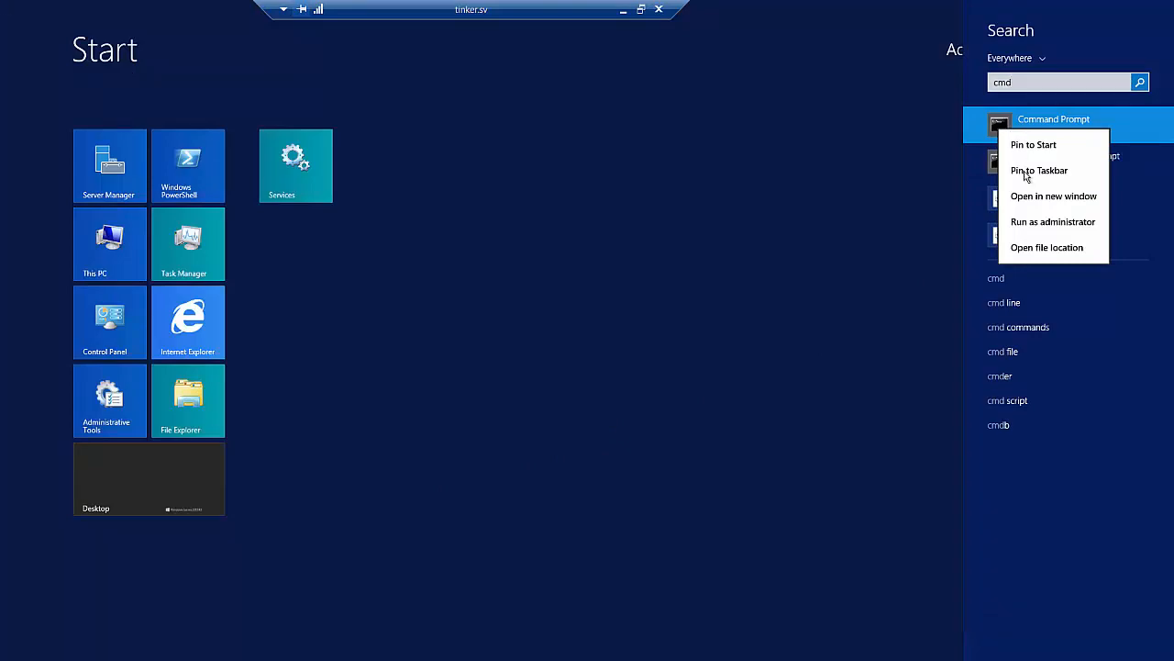
click(1032, 222)
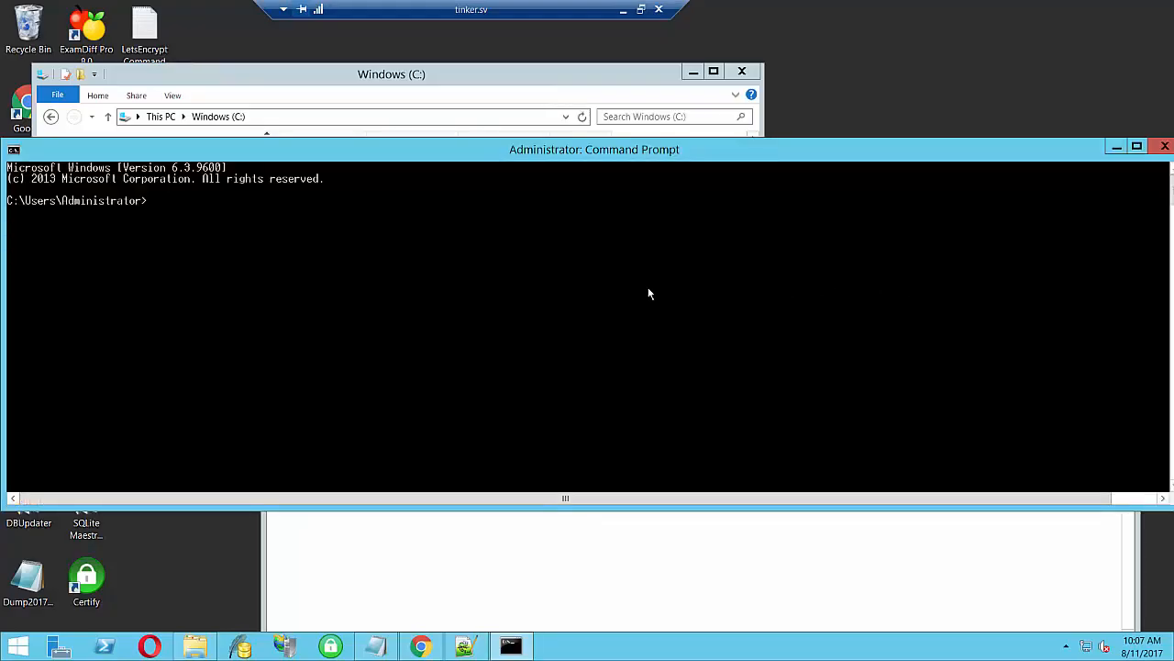
Change the Command Prompt directory to the C: root and from there into letsencrypt-win-simple
text(cd\)
key(Return)
click(596, 84)
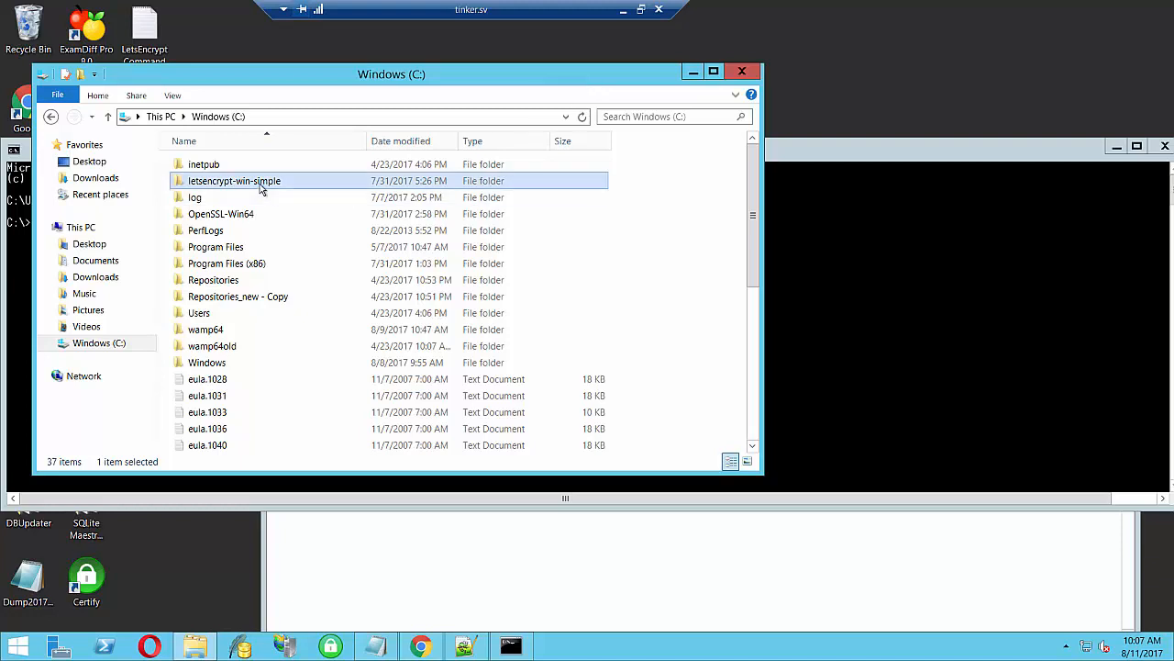
click(25, 318)
text(cd)
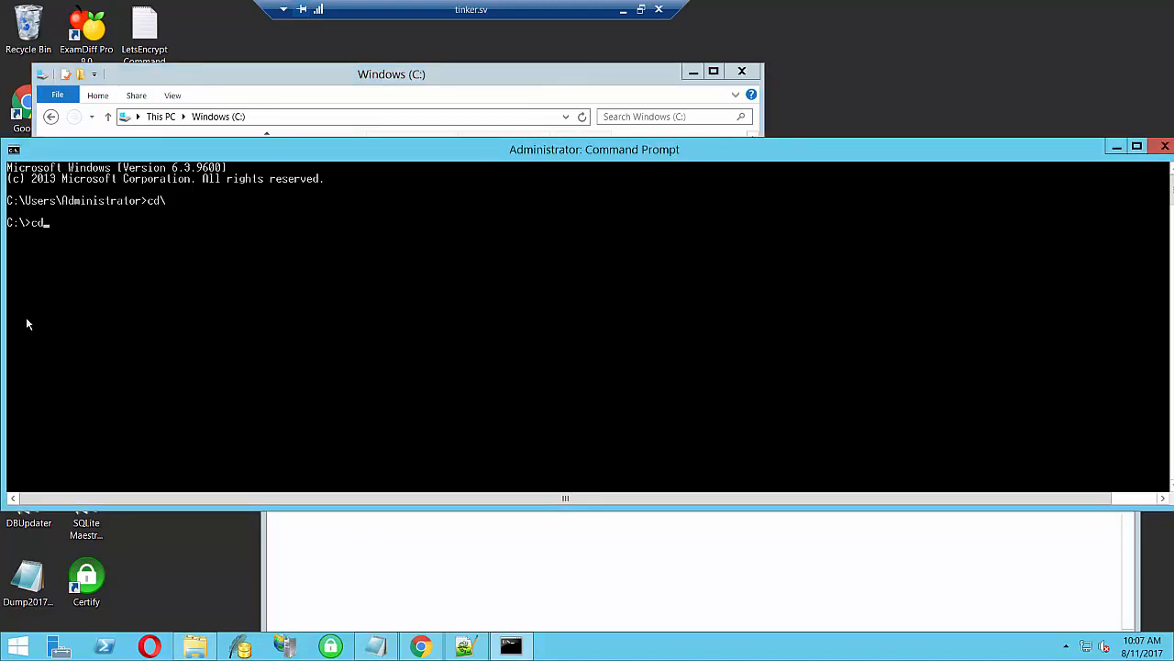
text( le)
key(Tab)
key(Return)
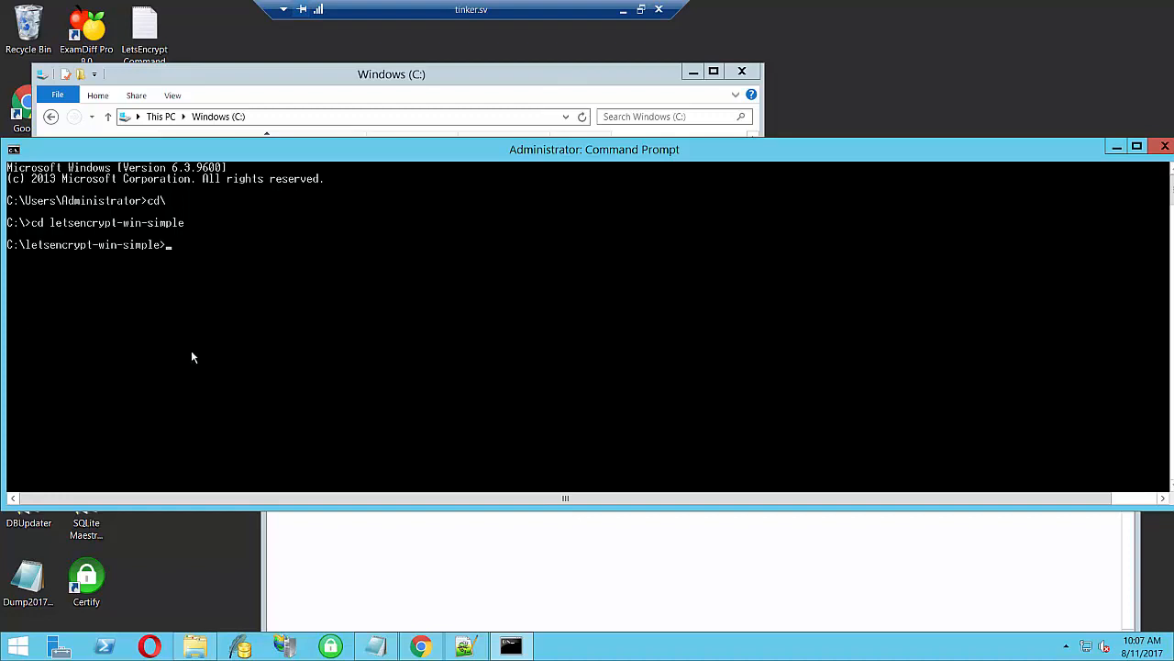
Bring up the LetsEncrypt Command note, then minimize it, Command Prompt and the C: drive window
click(492, 583)
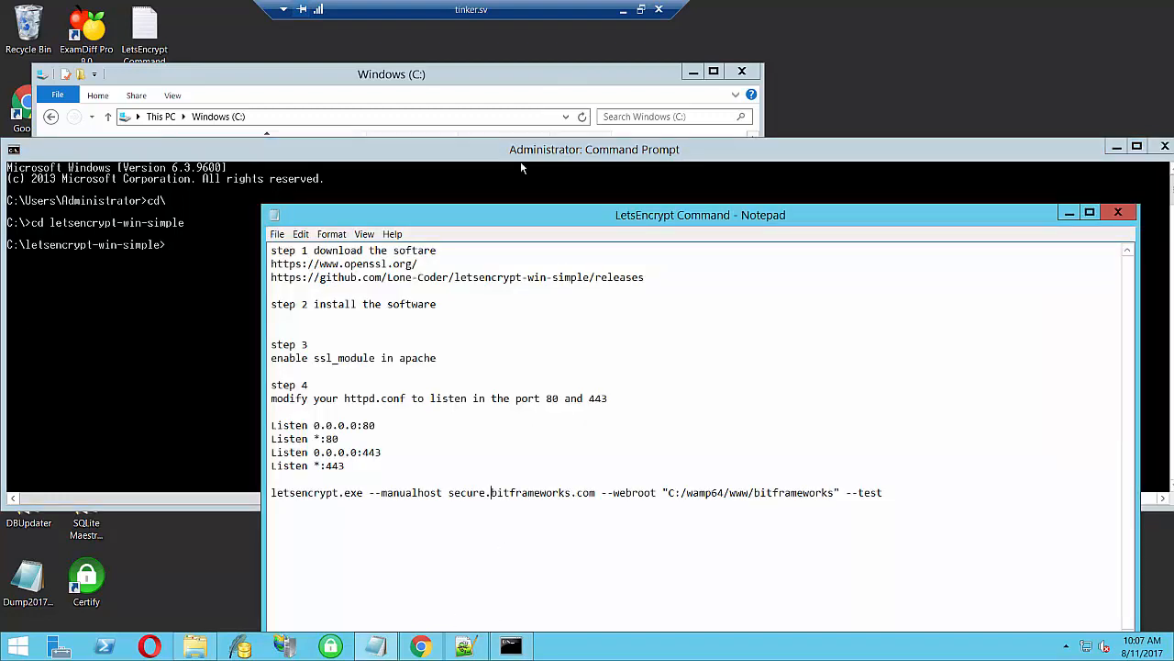
click(1070, 213)
click(1117, 149)
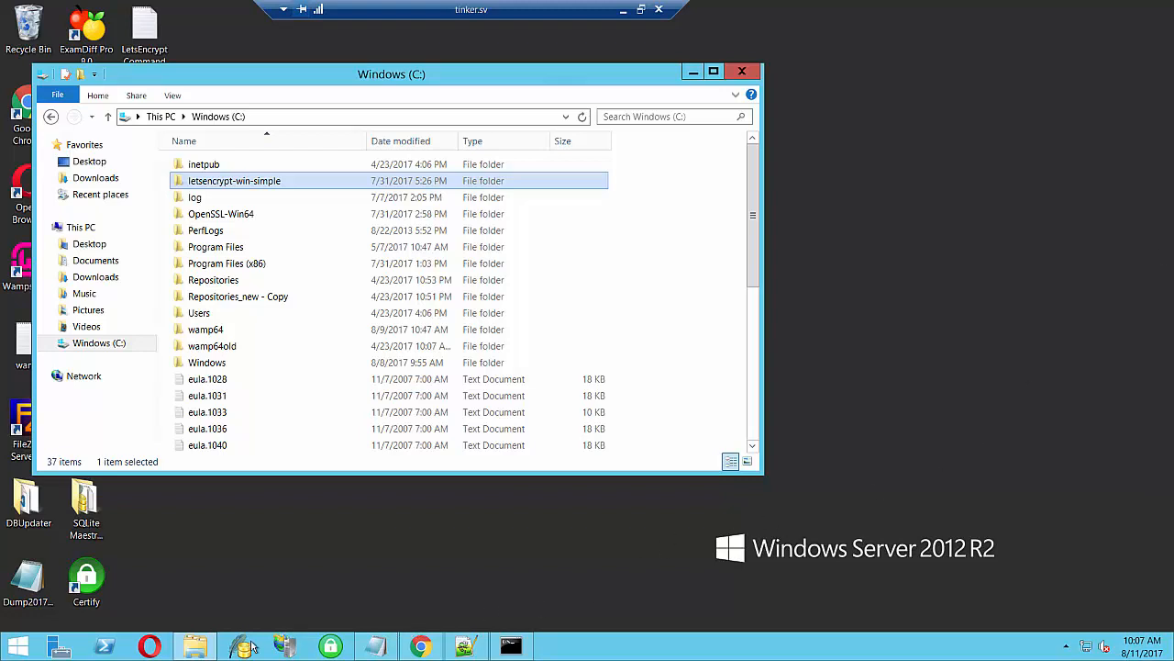
click(197, 650)
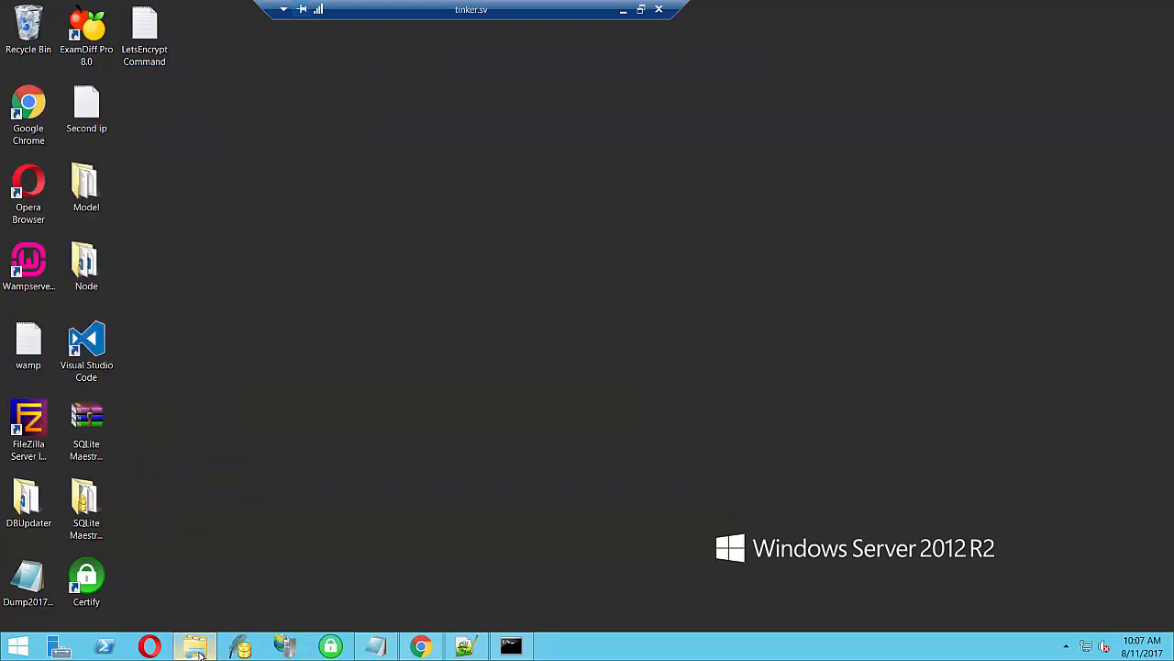
Open a new File Explorer window, browse to C:\wamp64\www and maximize the window
right_click(199, 654)
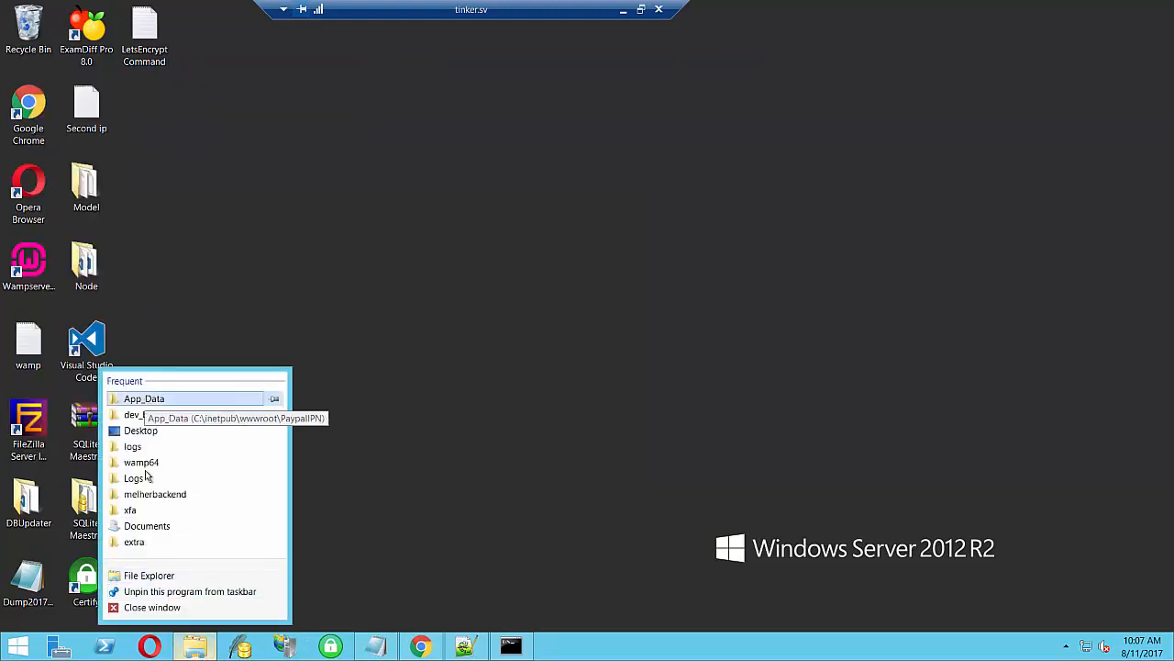
click(151, 574)
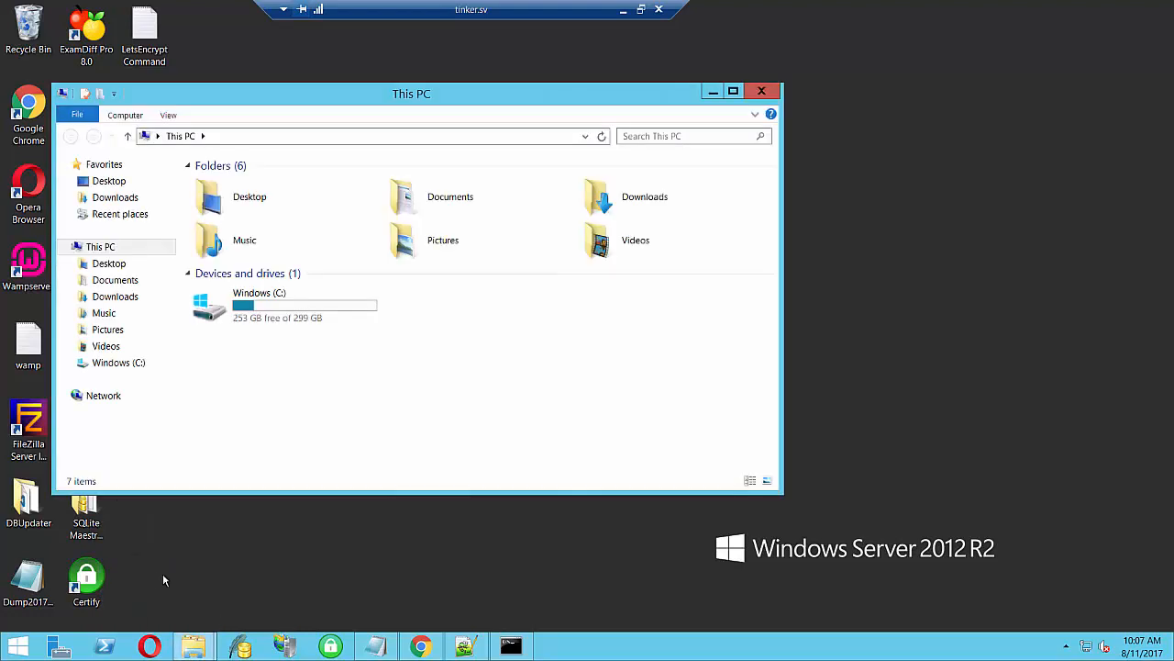
click(622, 10)
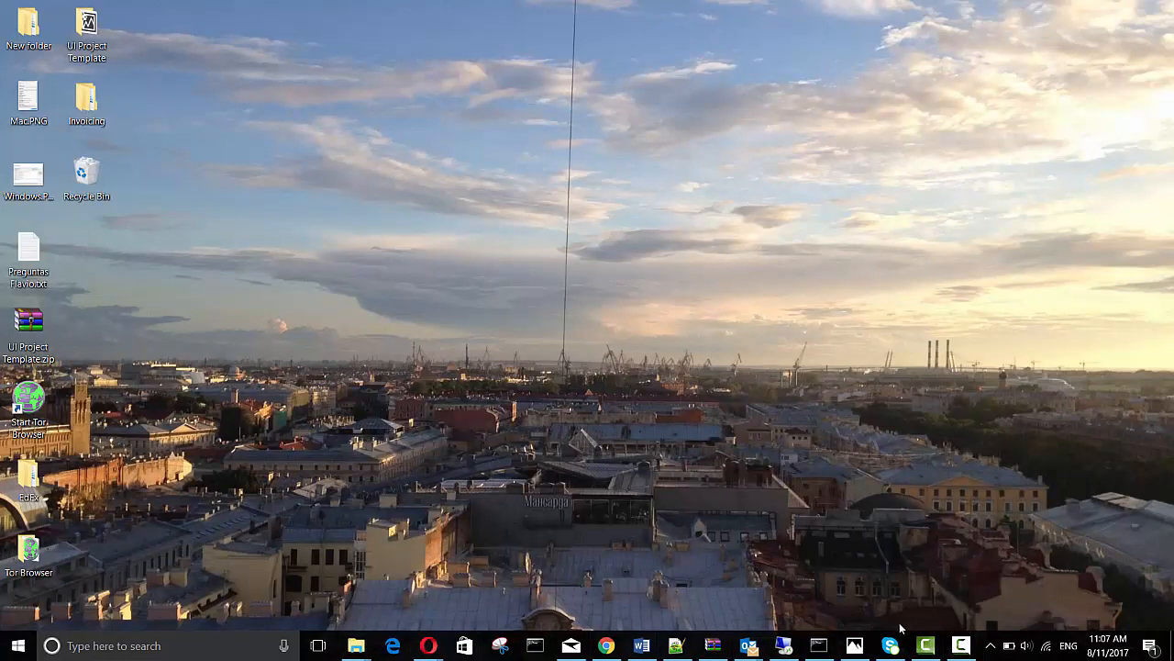
click(785, 646)
double_click(350, 302)
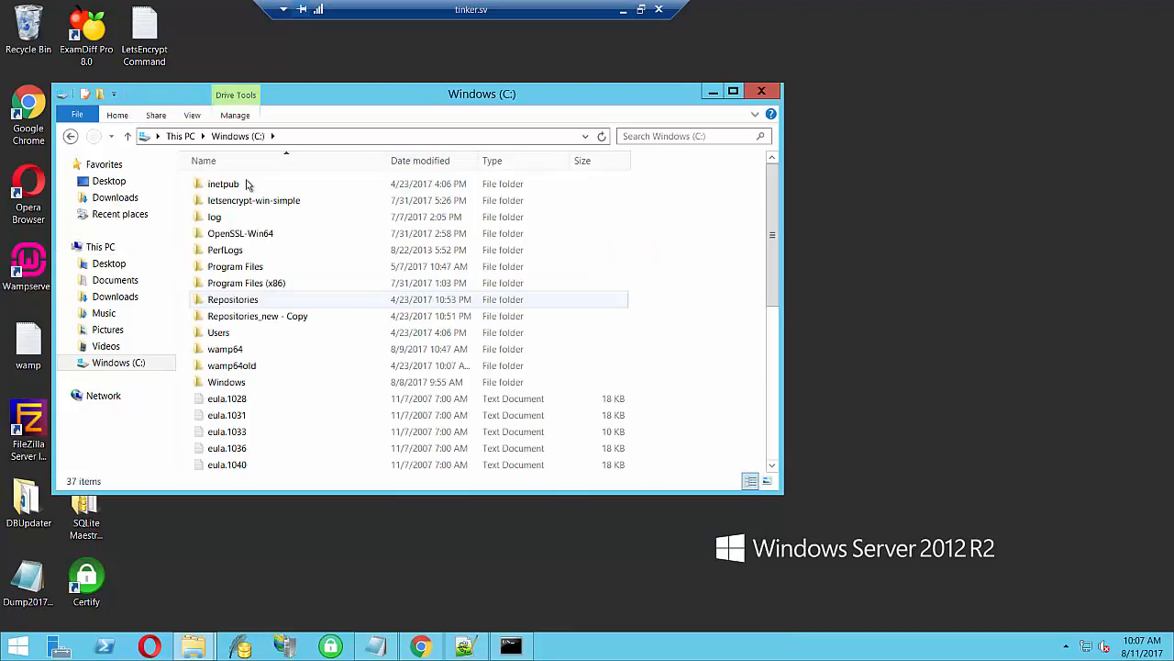
double_click(281, 349)
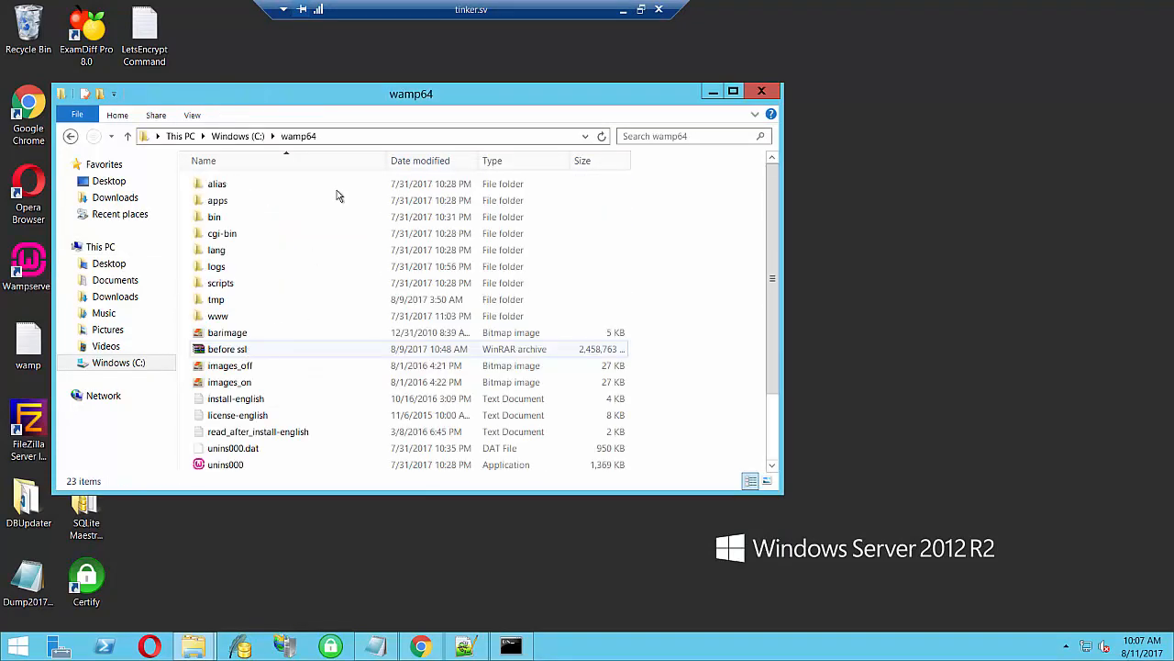
double_click(247, 316)
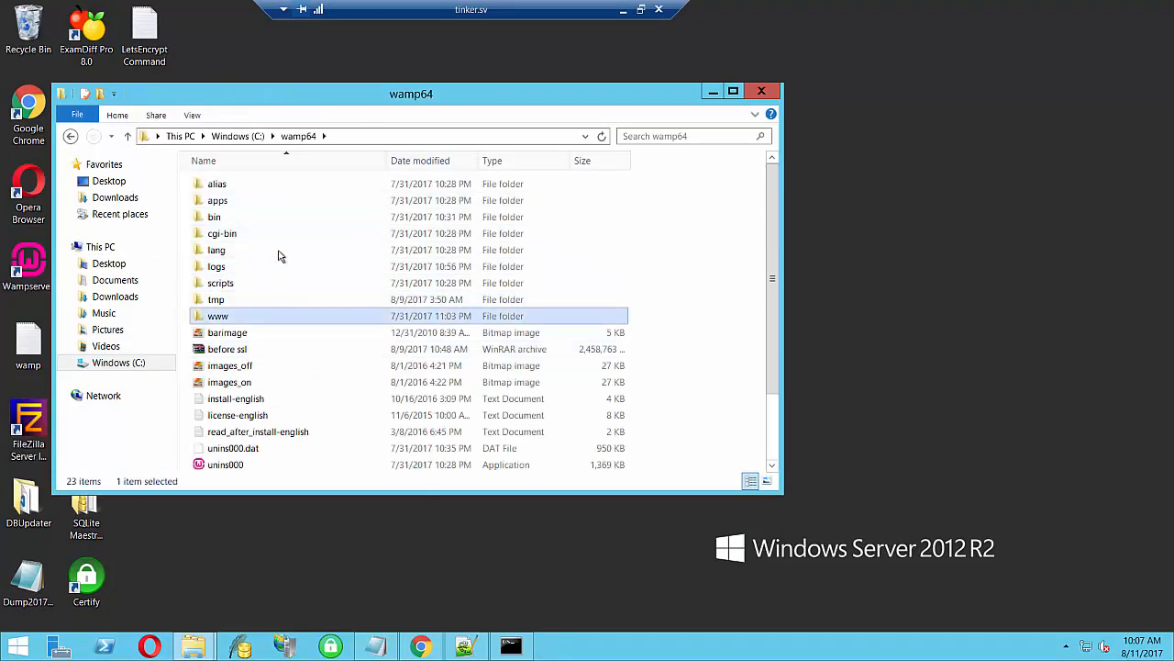
double_click(388, 95)
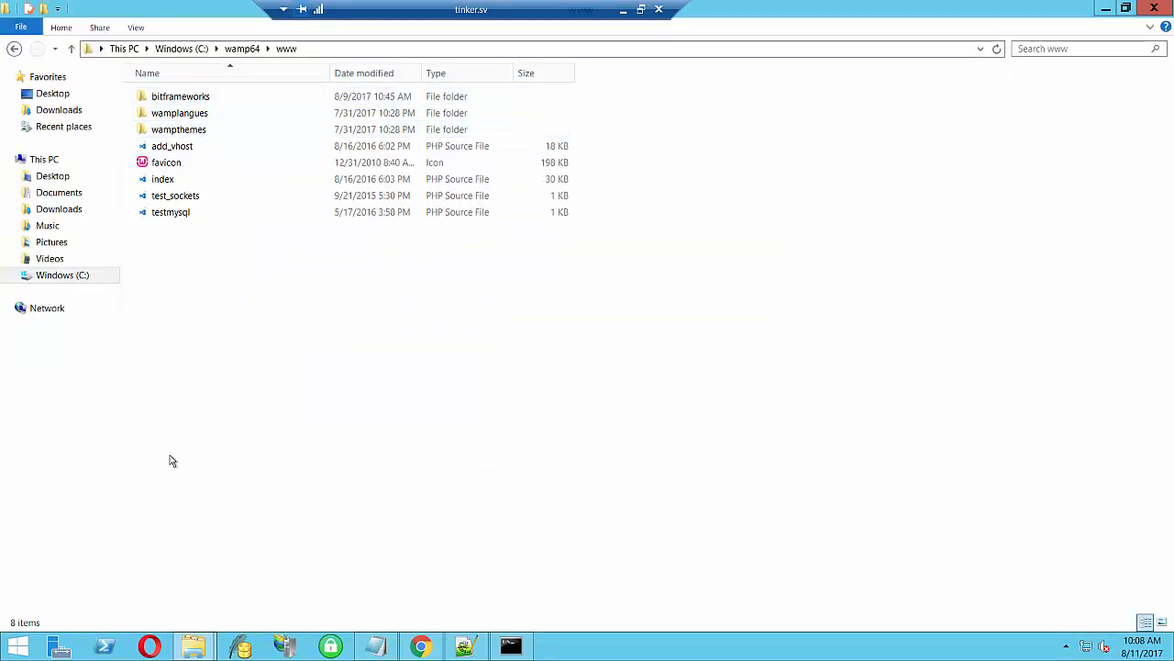
Create a folder named xap inside www and open it
right_click(164, 261)
mouse_move(202, 413)
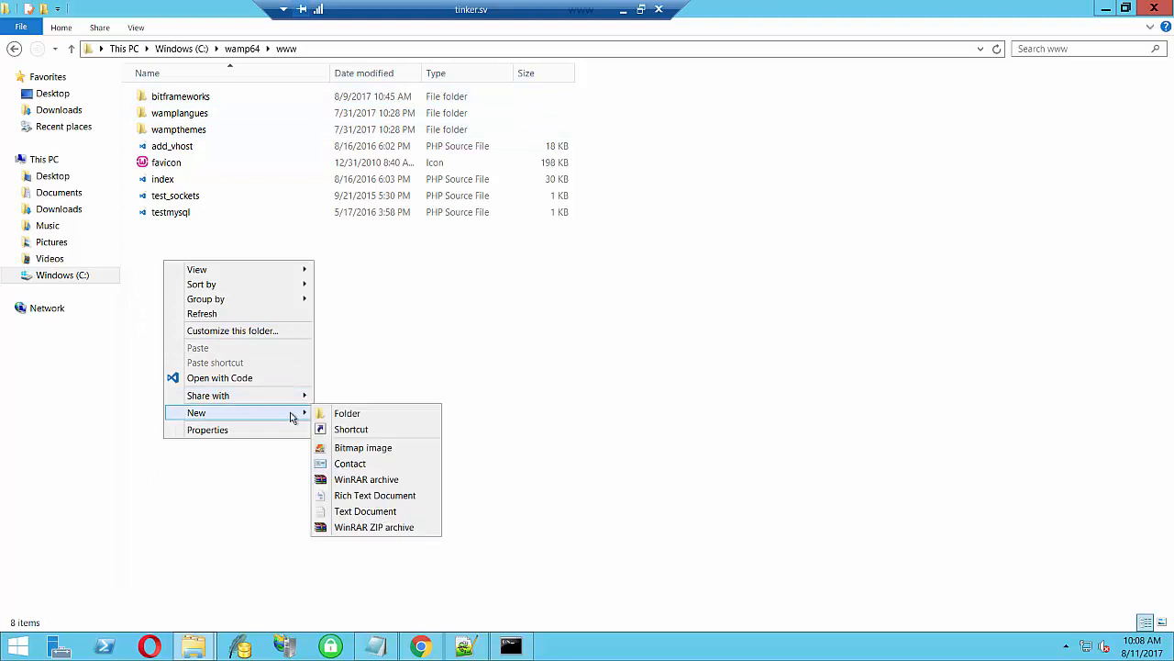
click(354, 415)
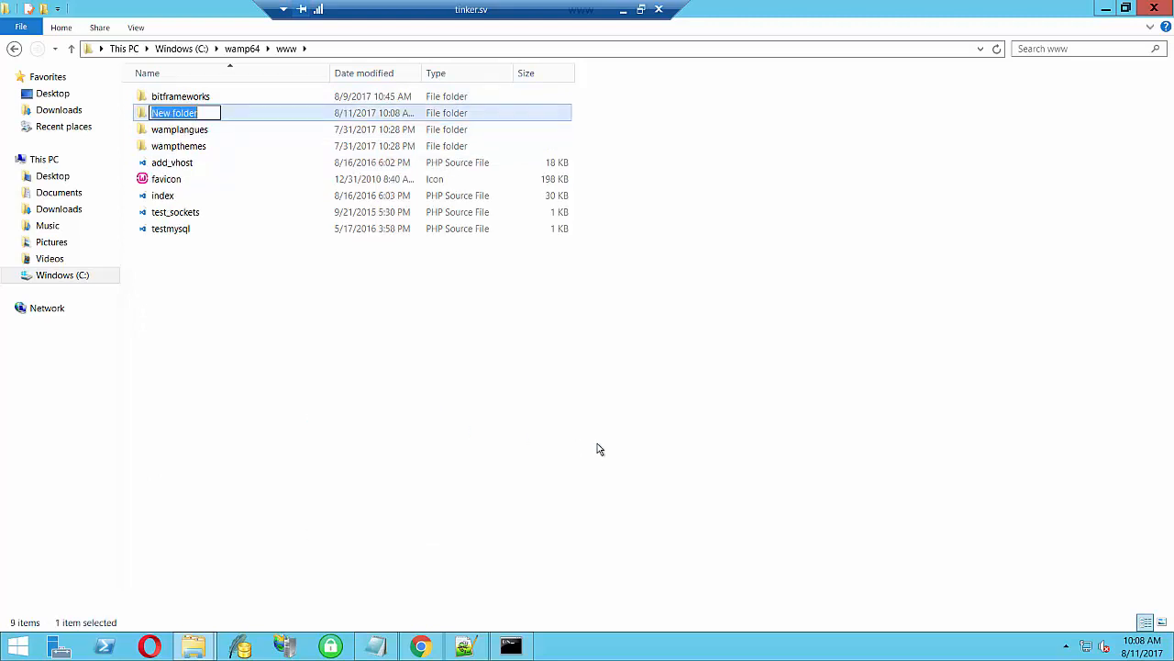
text(xap)
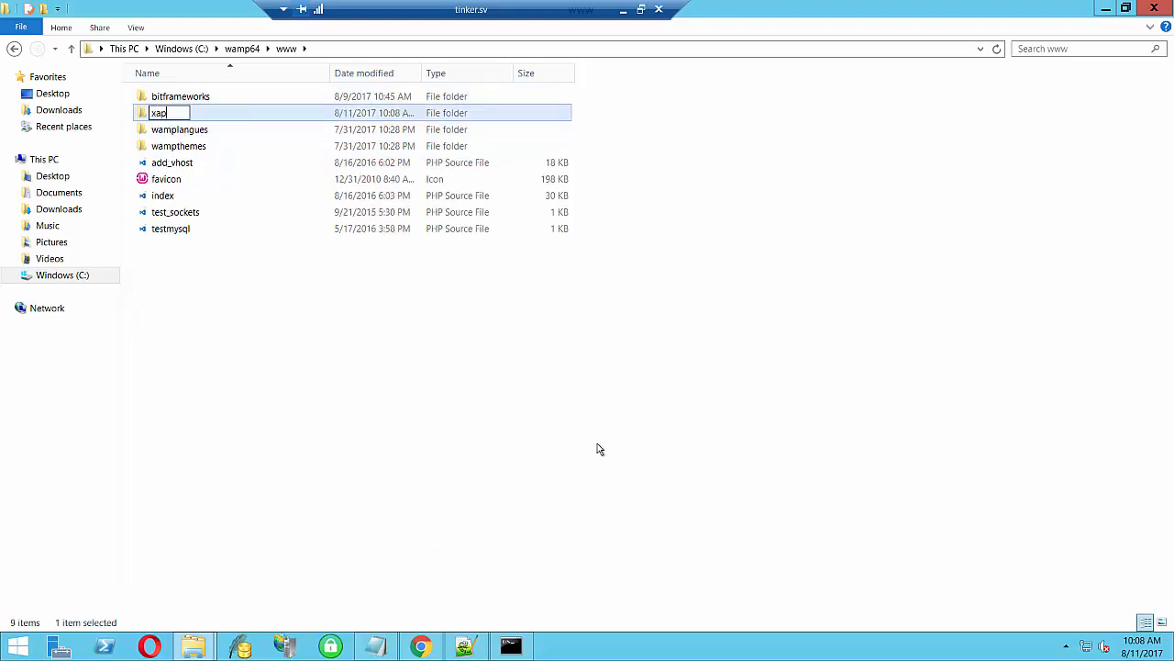
key(Return)
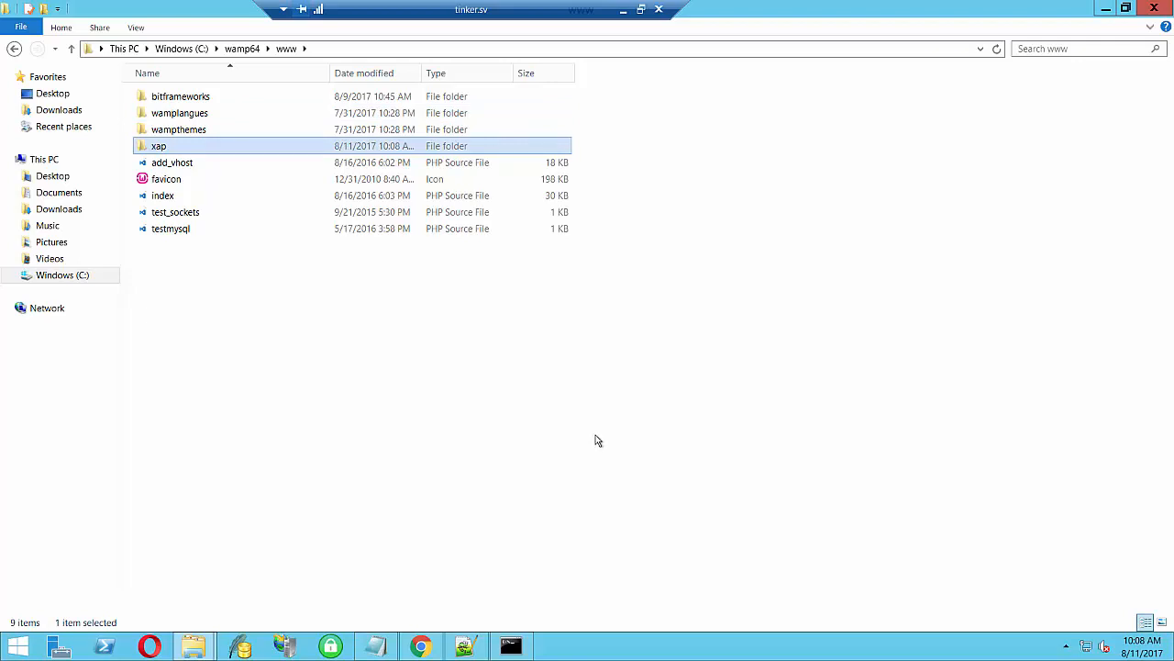
double_click(244, 147)
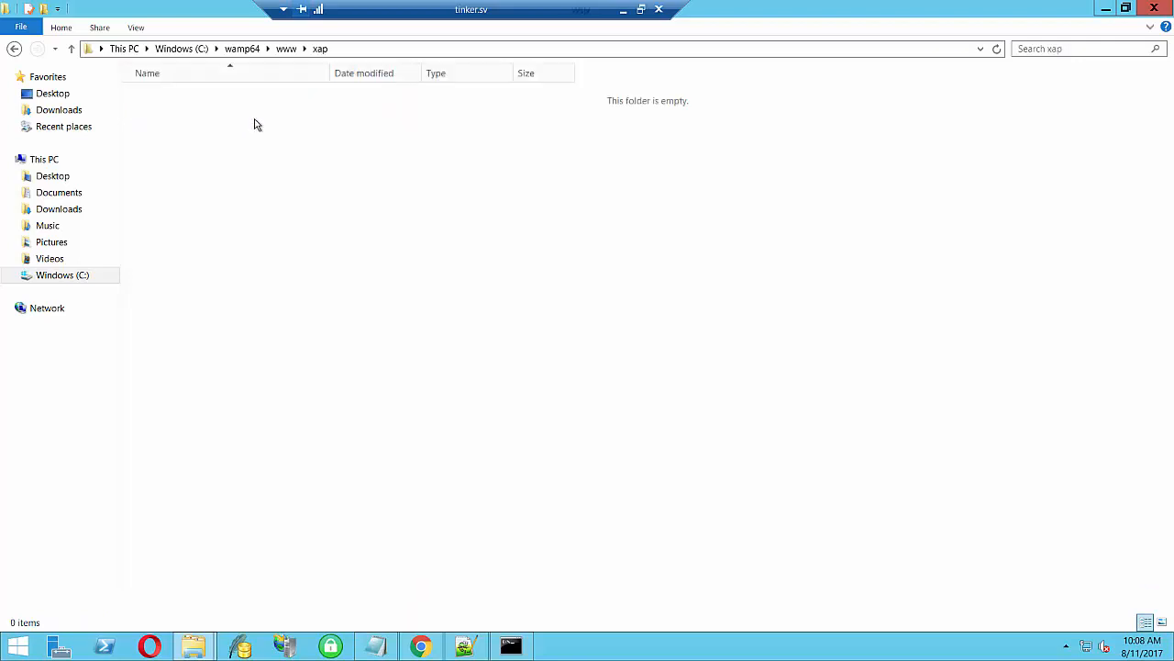
Open Apache's httpd-vhosts.conf through WampServer
click(1065, 647)
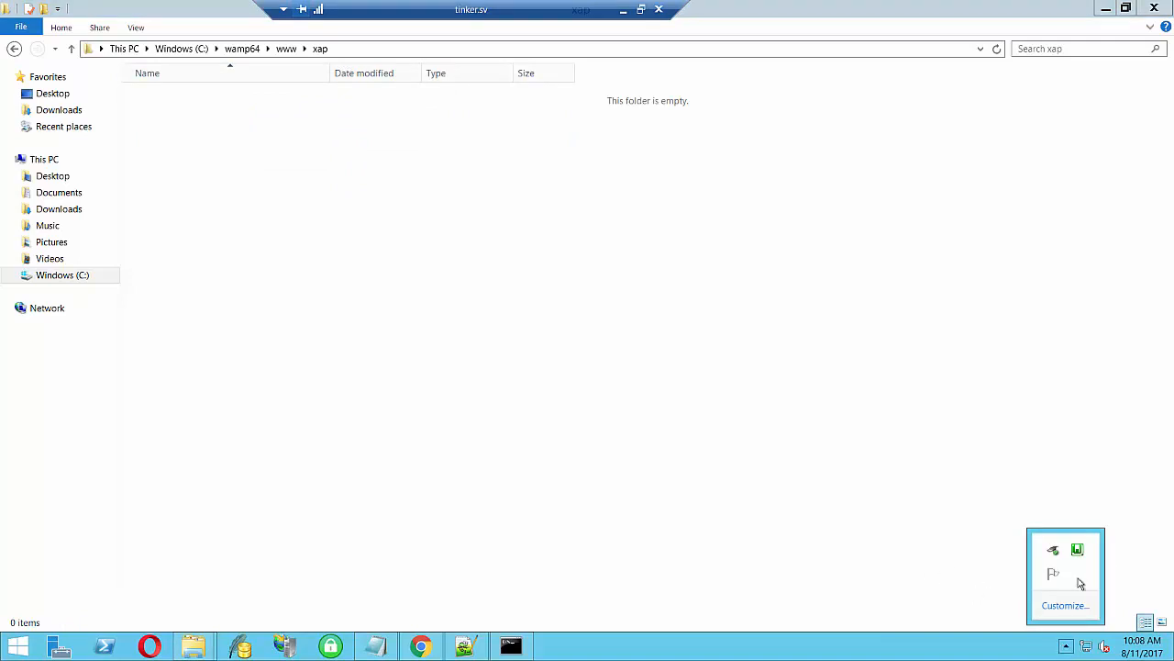
click(1052, 558)
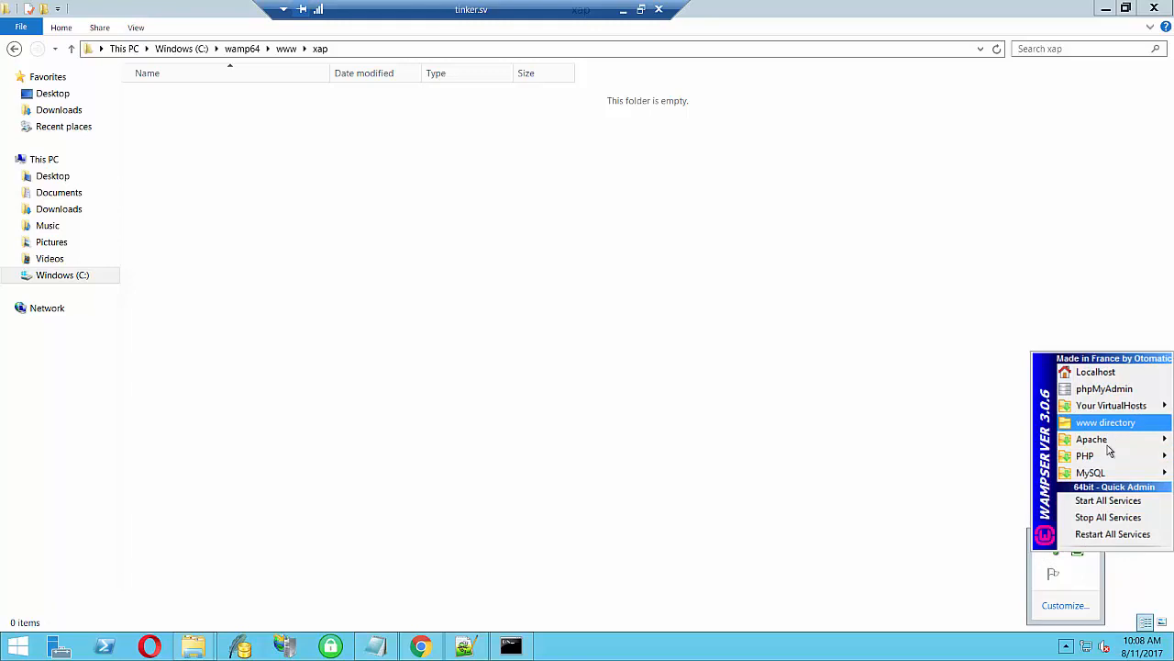
mouse_move(1110, 441)
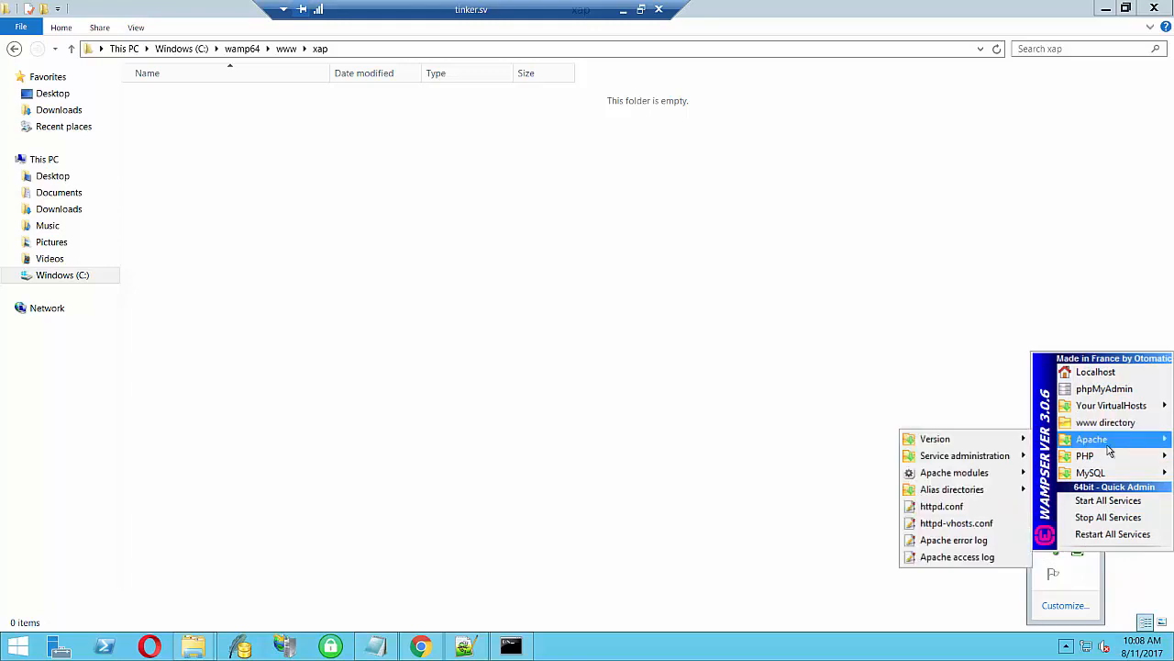
click(964, 525)
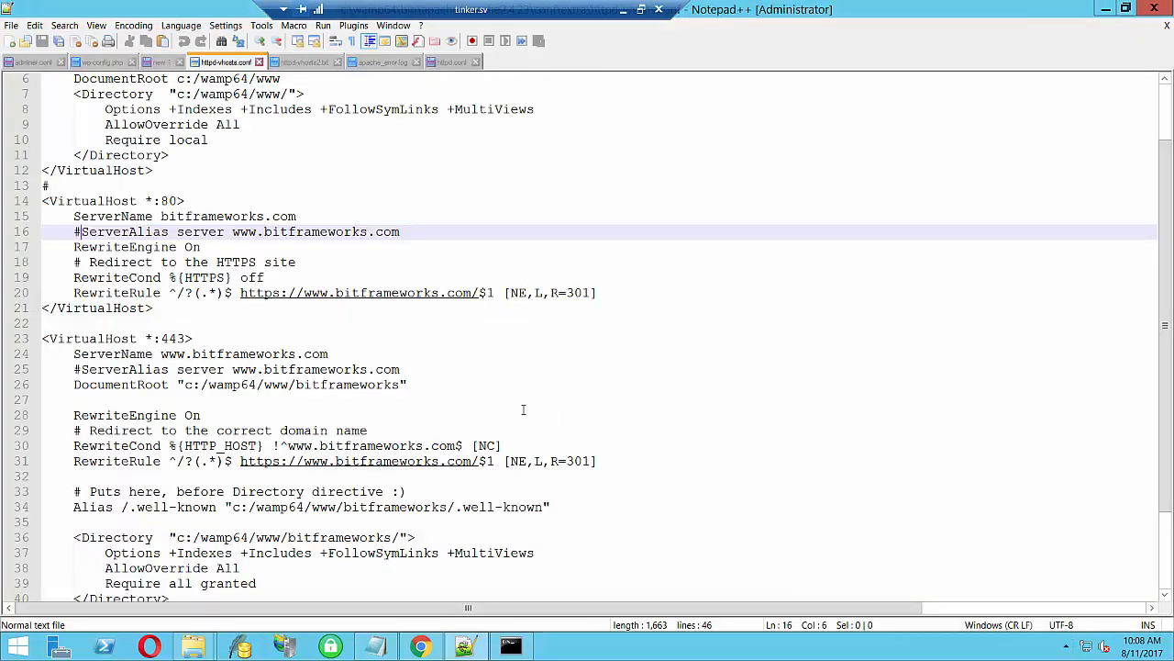
Insert a blank line after the localhost virtual host block in httpd-vhosts.conf
scroll(228, 307, up, 2)
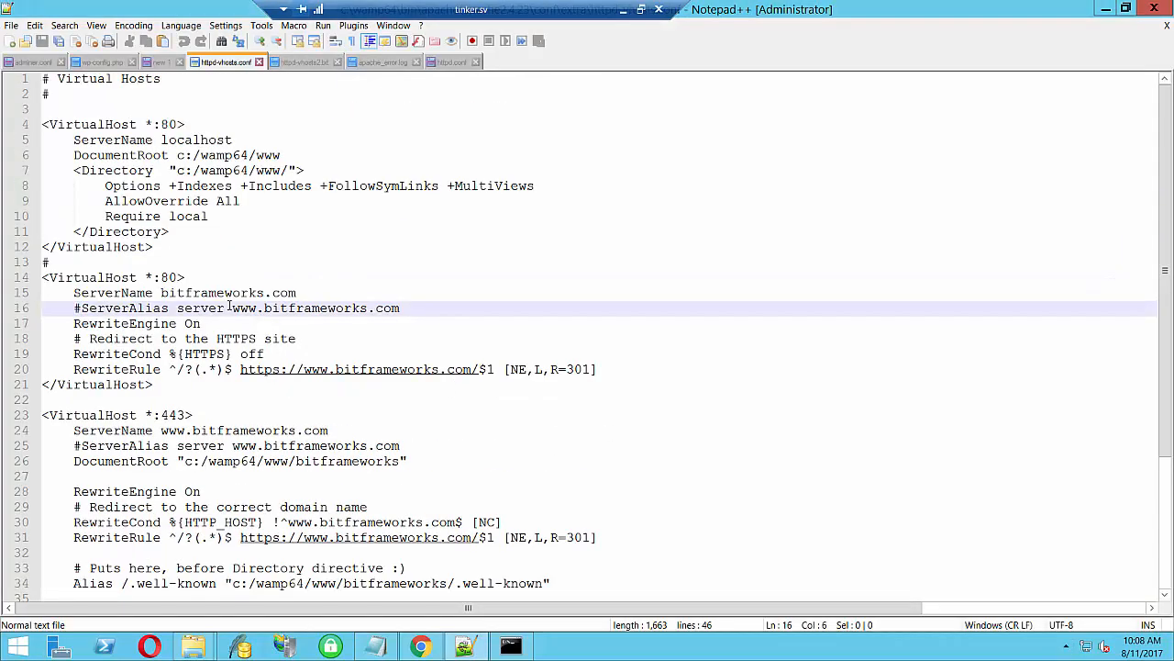
drag(174, 248, 25, 124)
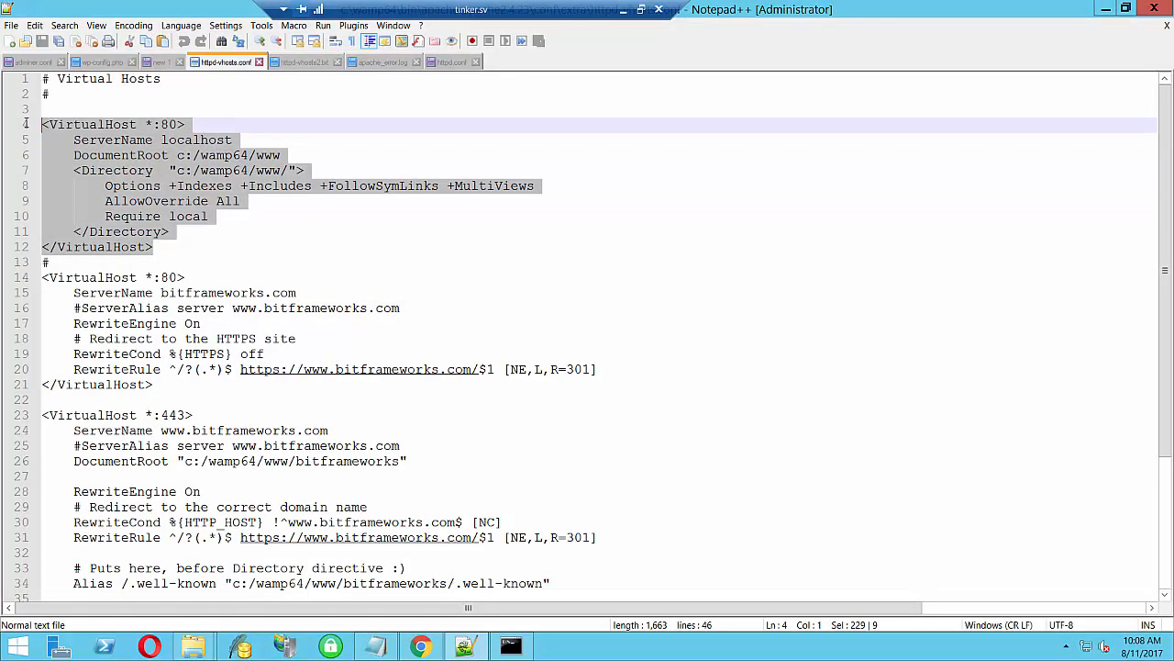
click(44, 263)
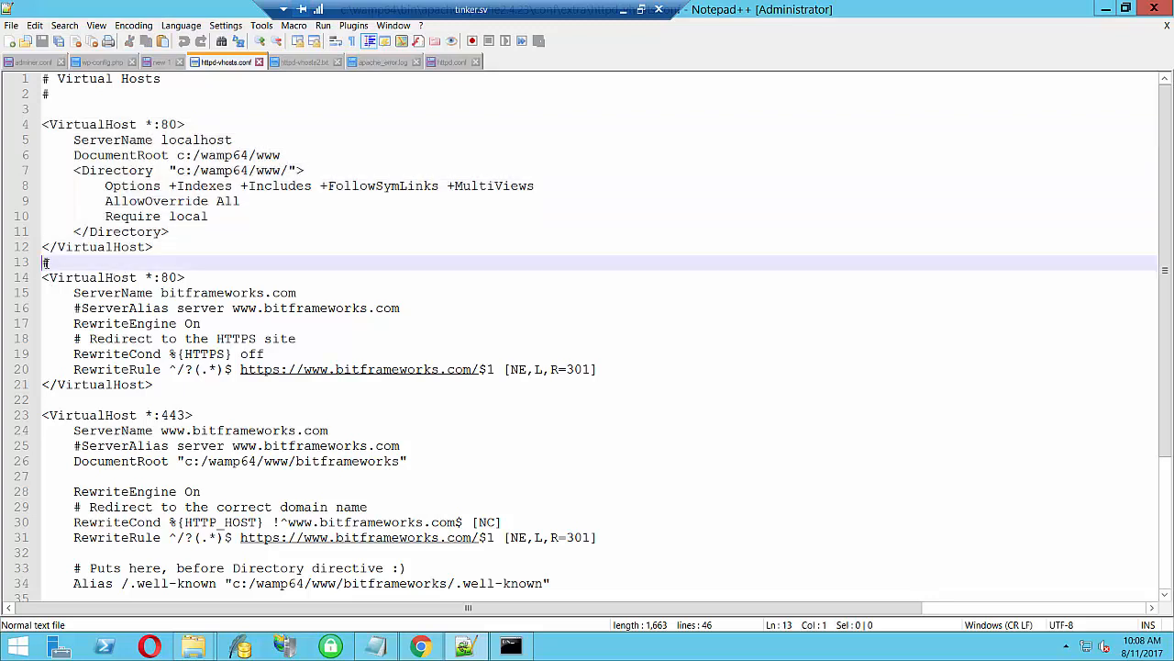
click(173, 249)
key(Return)
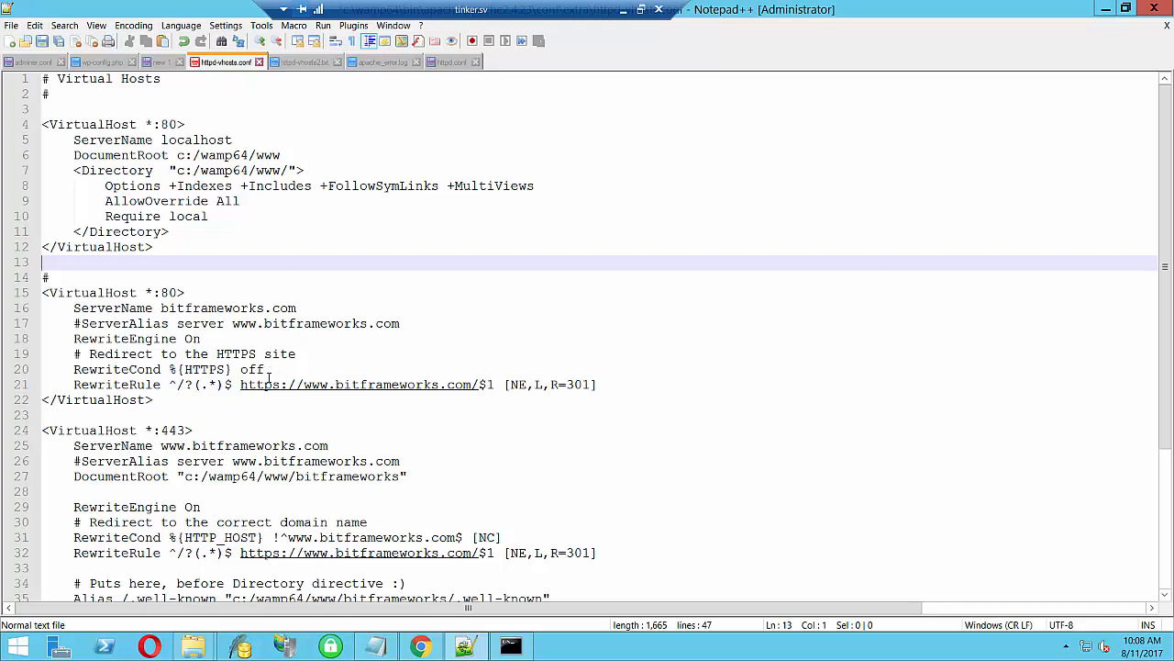
Examine the port 80 and port 443 virtual host blocks for bitframeworks.com
scroll(268, 377, down, 1)
scroll(267, 373, down, 1)
scroll(196, 283, up, 1)
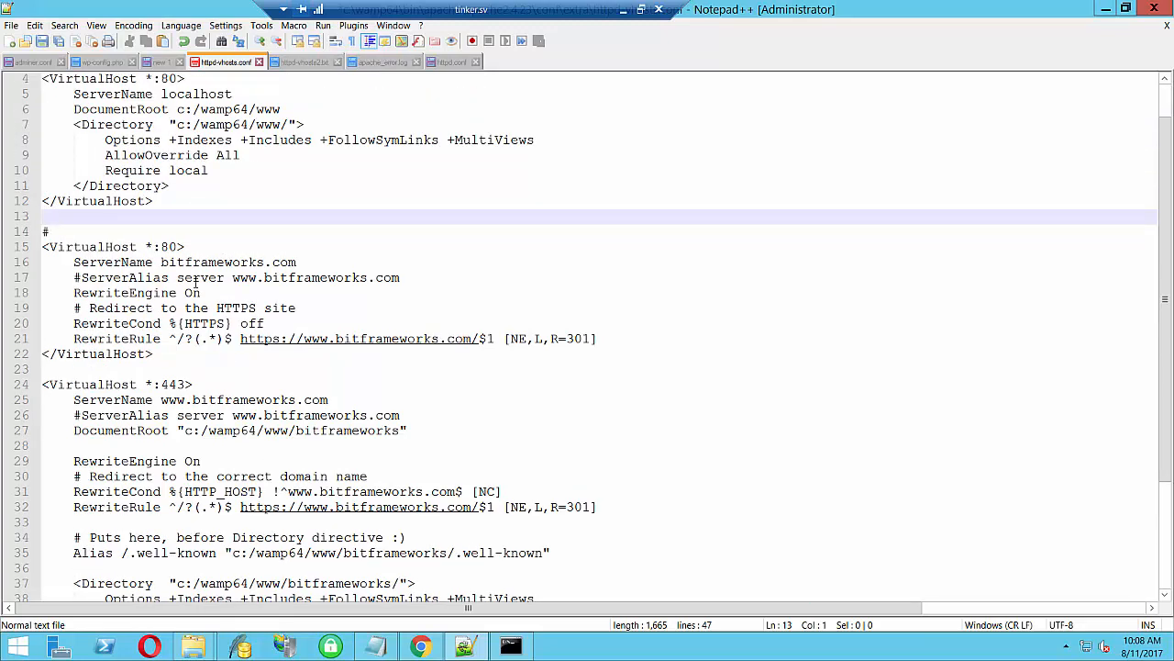
click(161, 246)
click(172, 385)
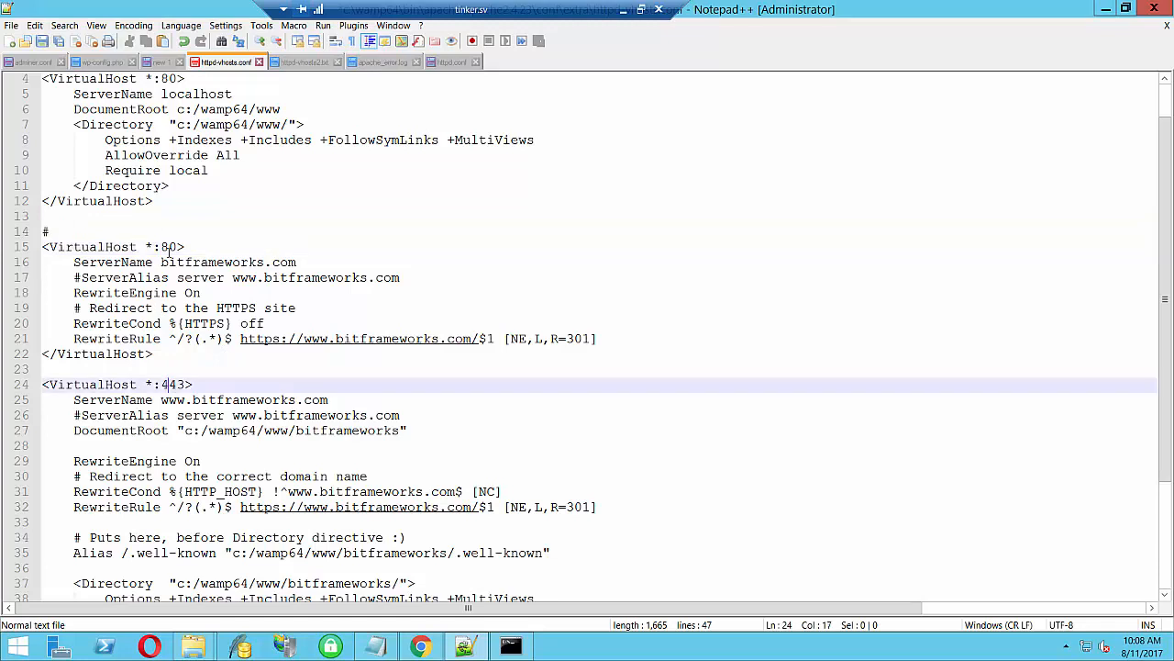
click(170, 246)
click(180, 384)
scroll(183, 385, down, 4)
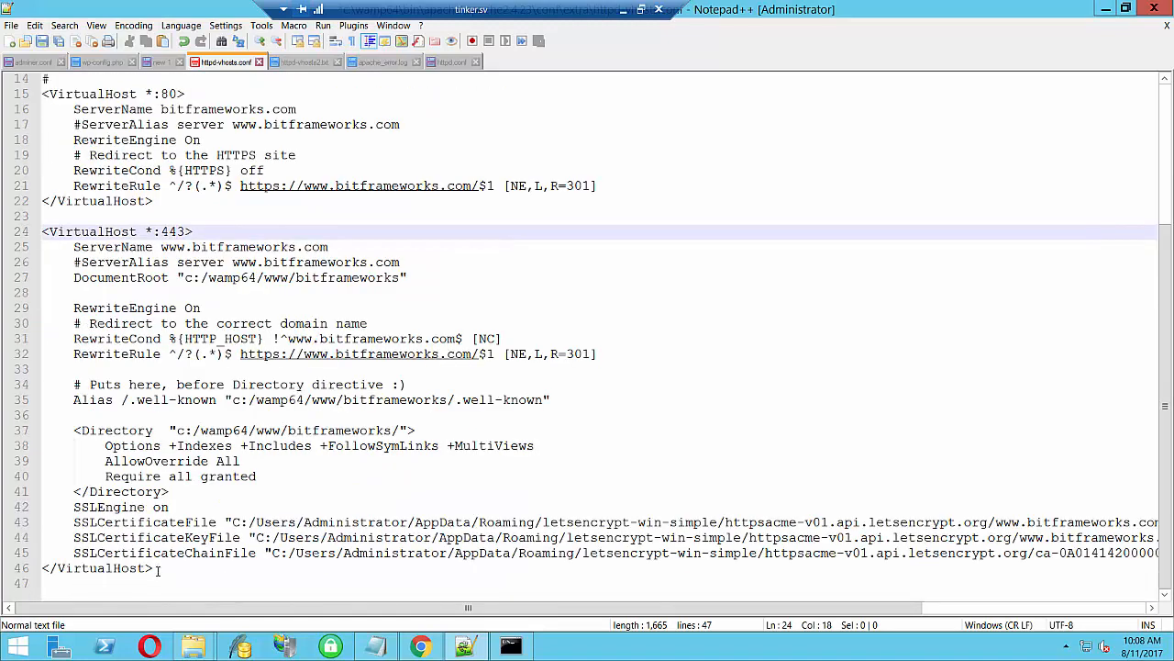
drag(154, 569, 27, 235)
key(ctrl+c)
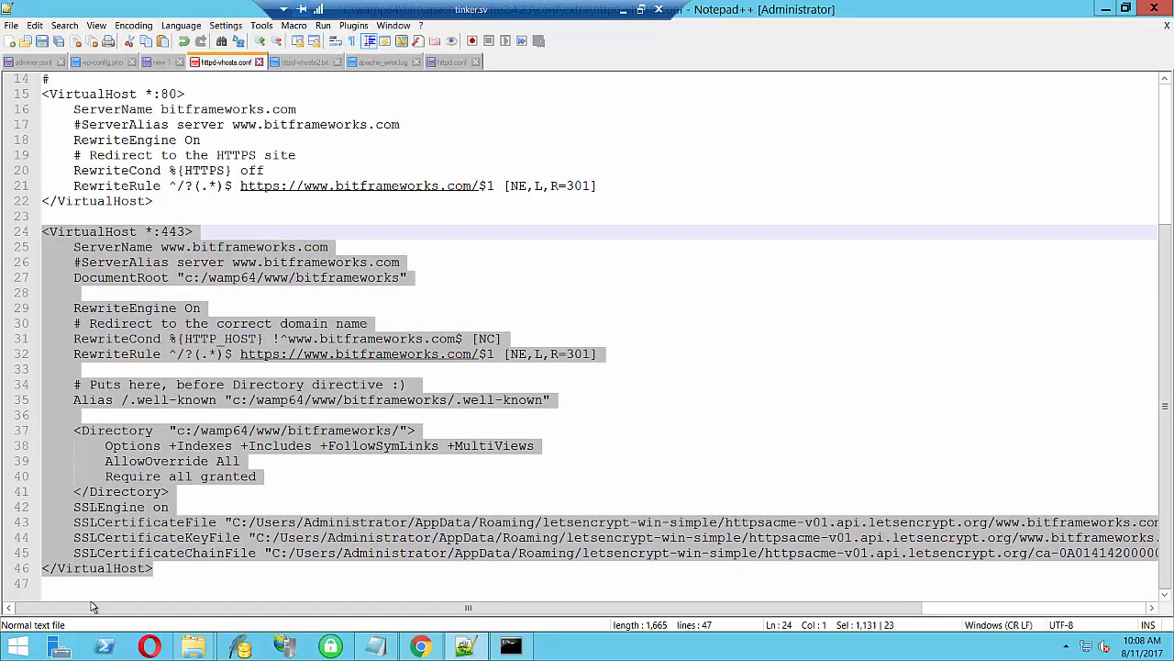
click(177, 247)
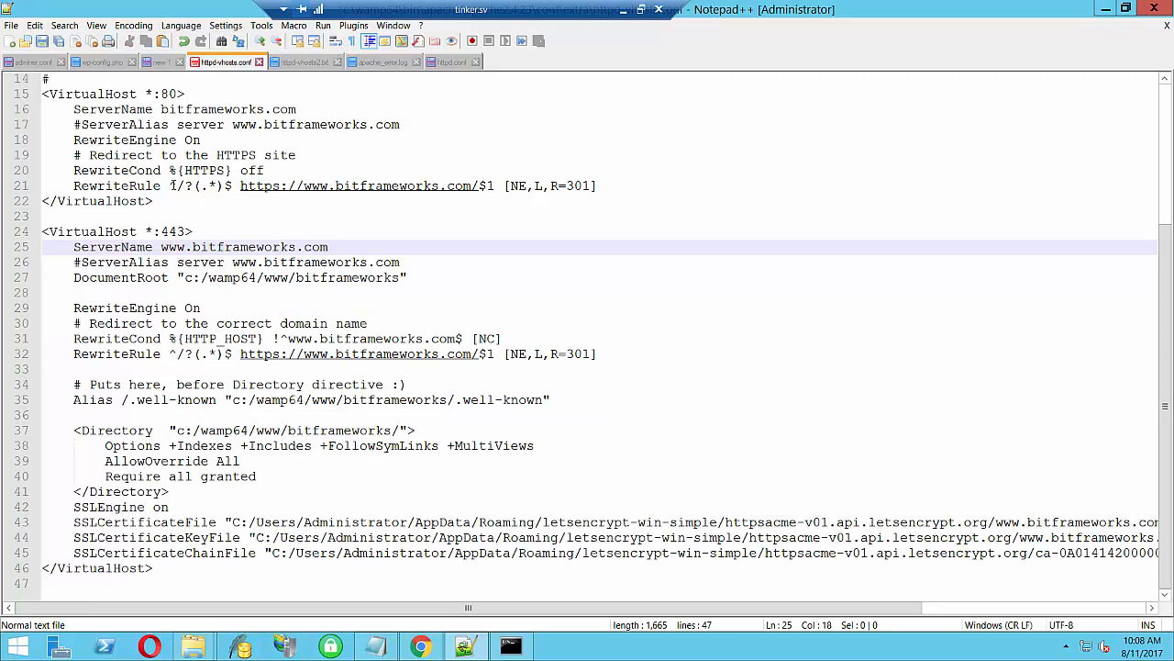
drag(154, 204, 42, 93)
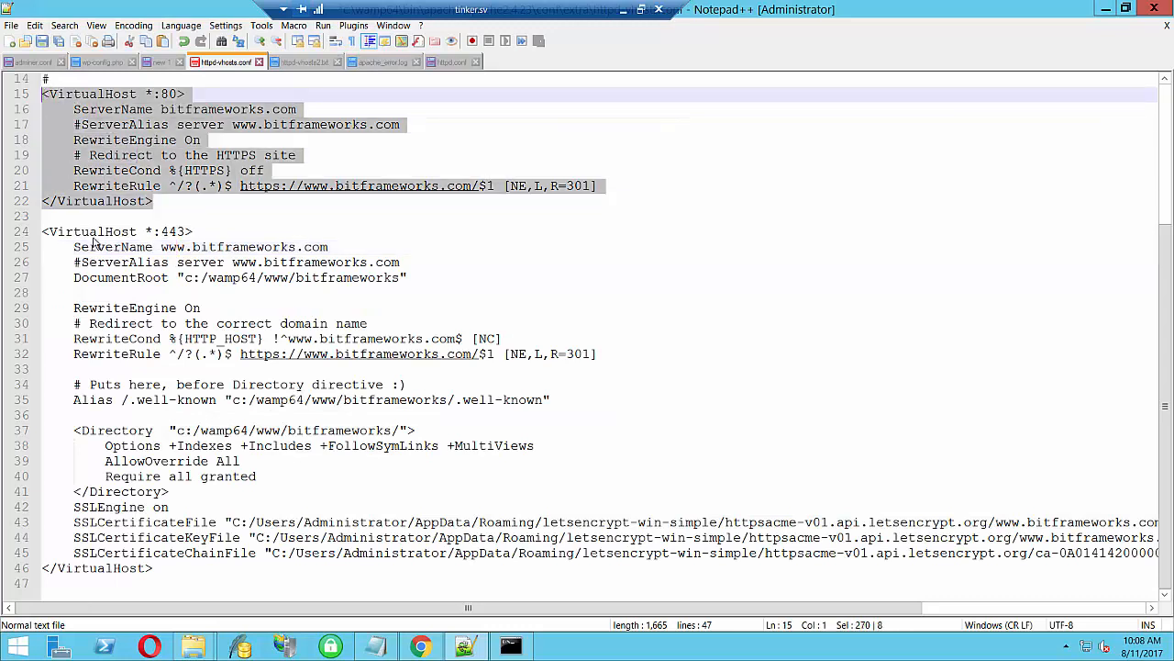
Add the comment "#xamarin android apps" after the last virtual host and paste the copied block beneath it
click(175, 567)
key(Return)
key(Return)
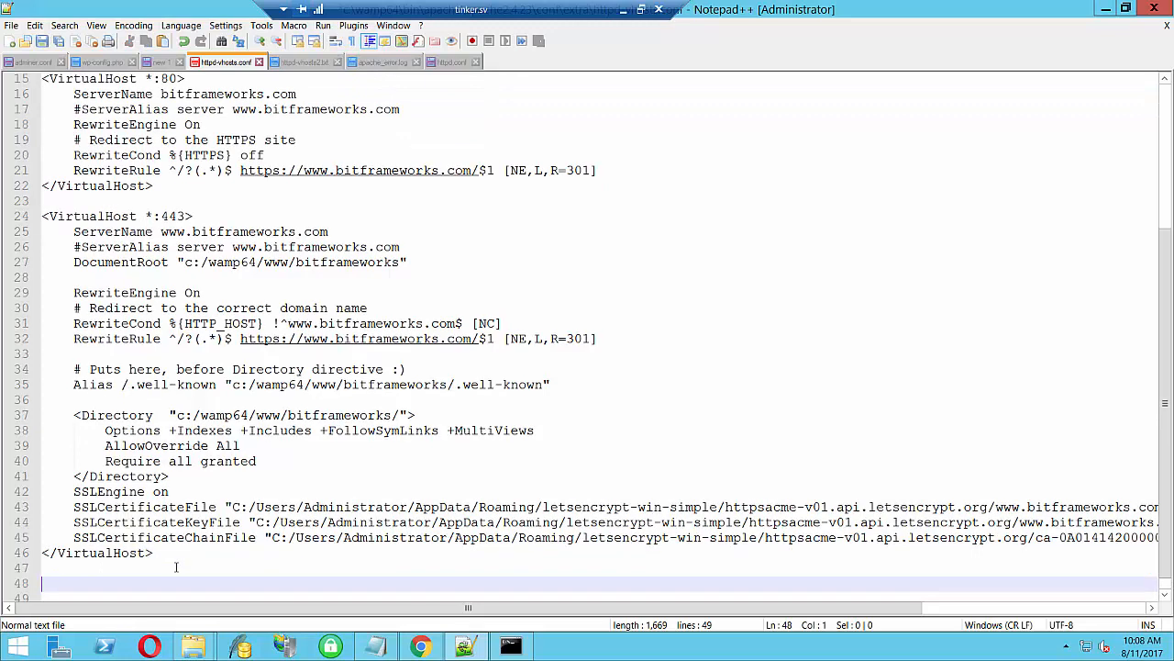
text(#xamarin androi)
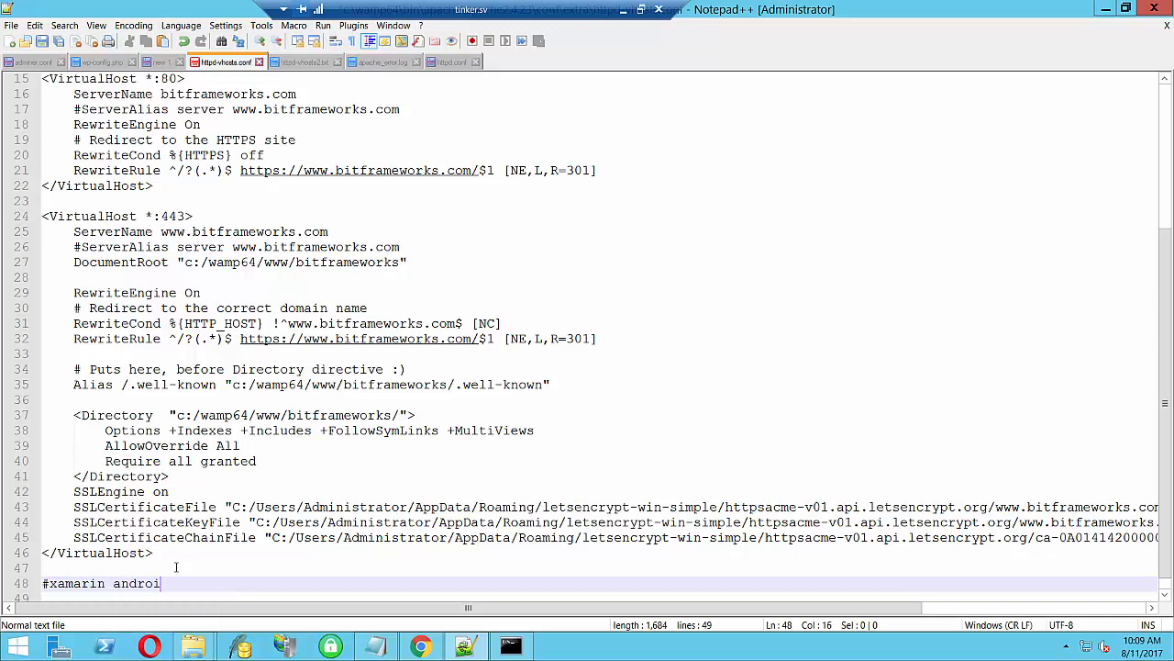
text(d apps)
key(Return)
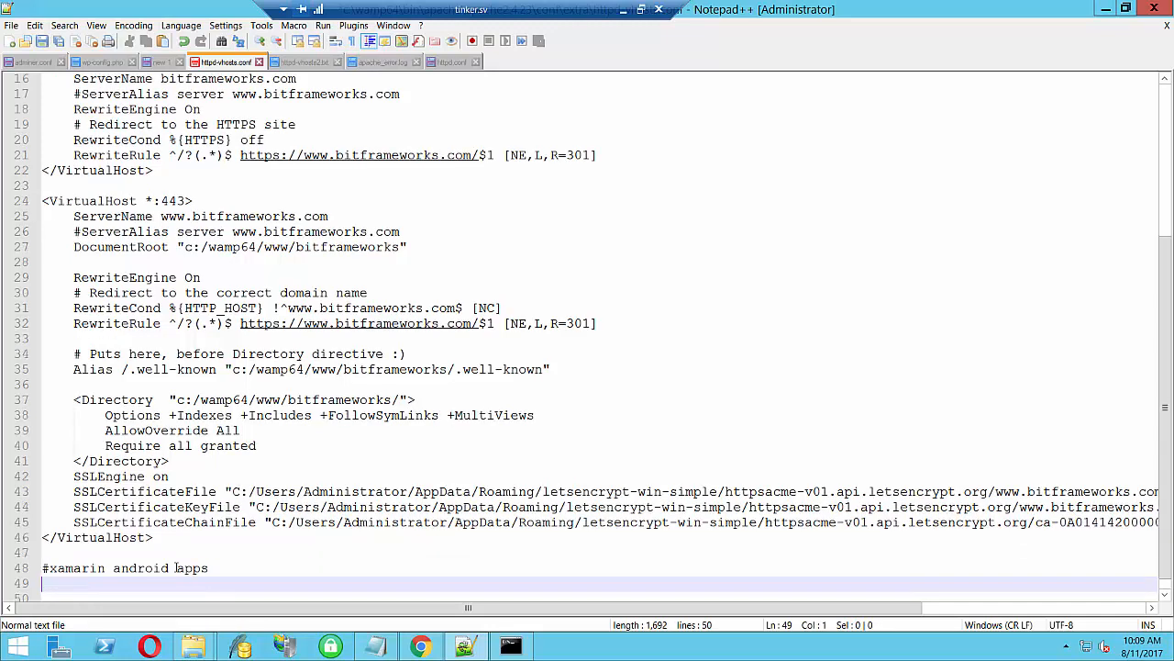
key(ctrl+v)
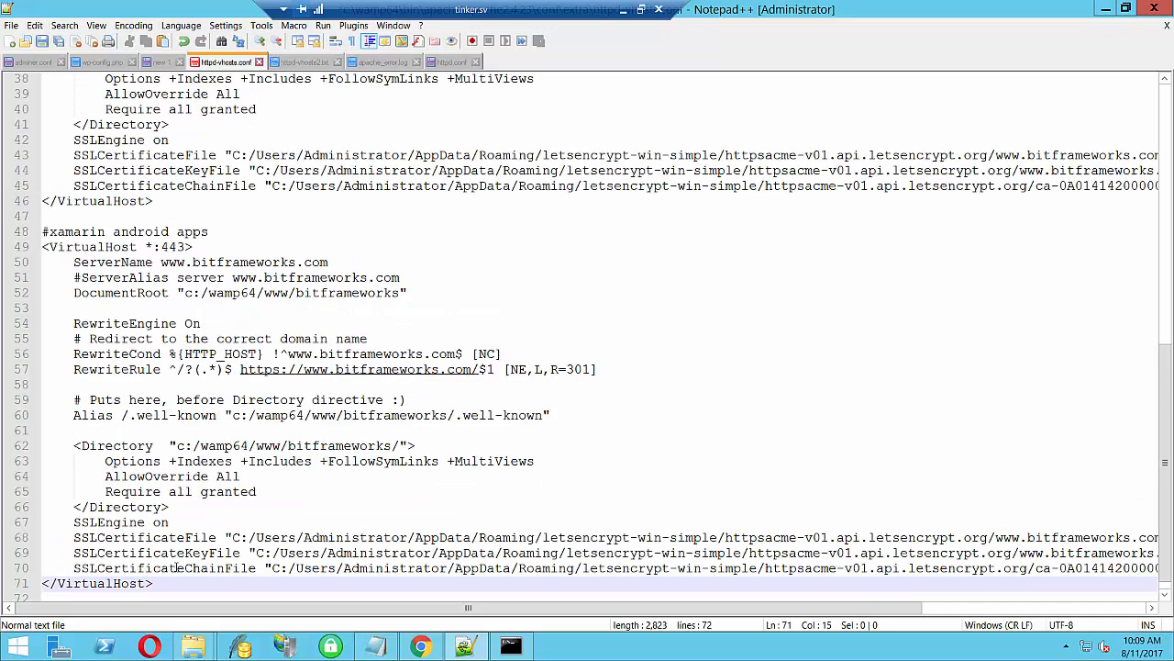
Set the pasted virtual host's port to 80 and delete its RewriteEngine, RewriteCond and RewriteRule redirect lines
double_click(172, 247)
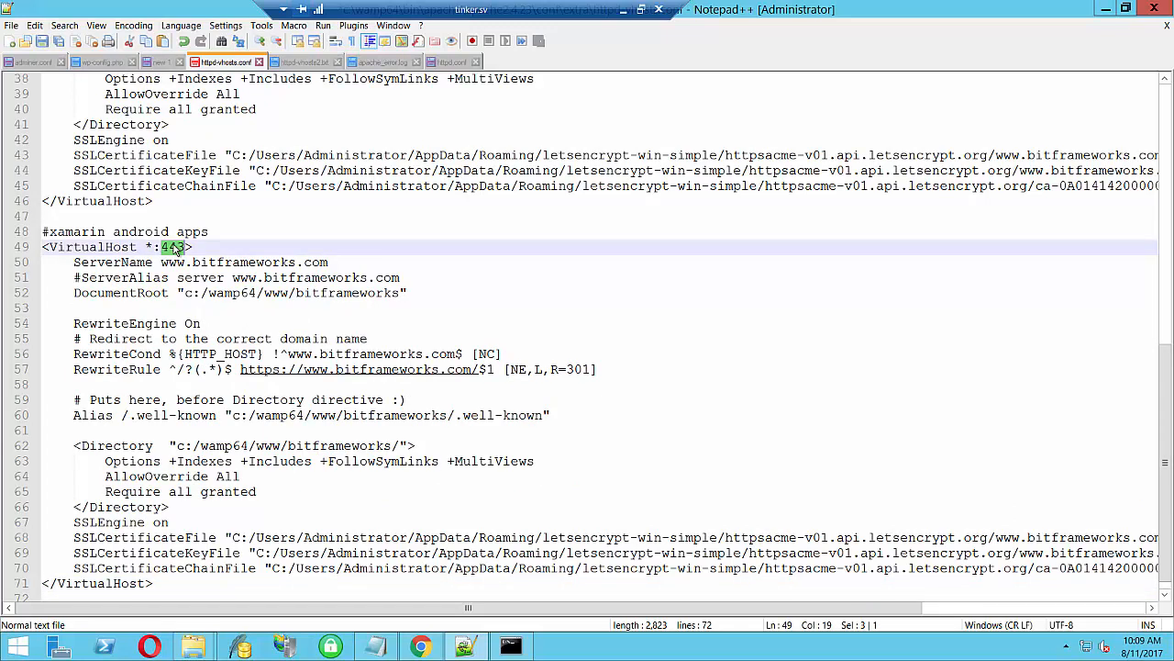
text(80)
drag(73, 323, 629, 372)
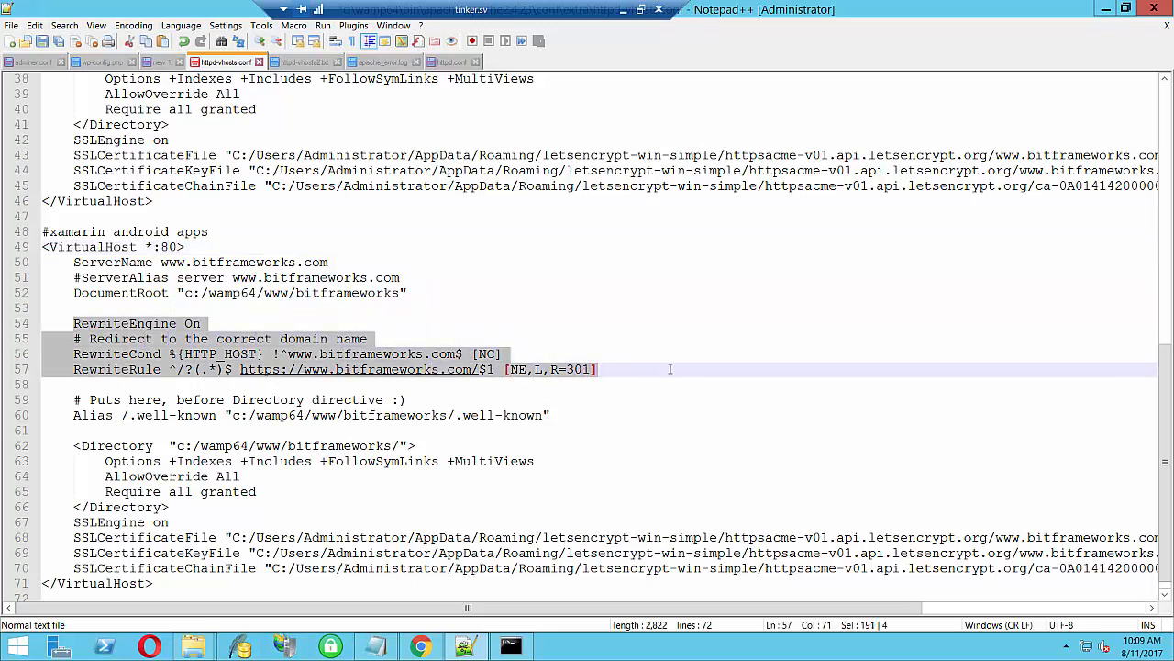
key(Delete)
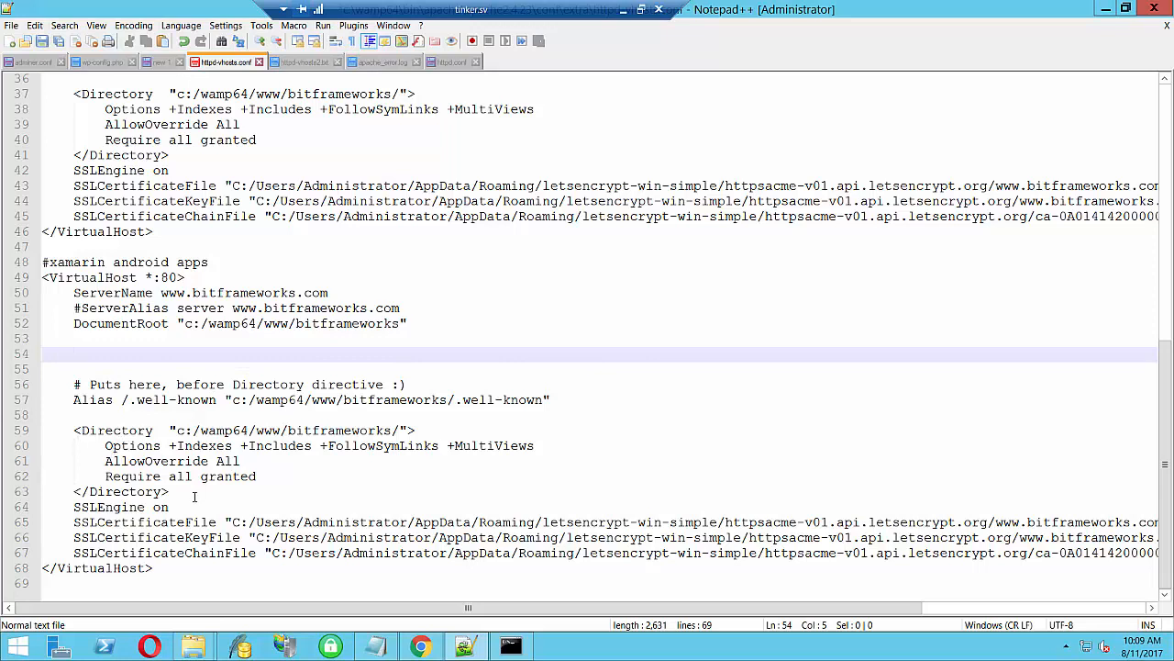
Delete the SSLEngine line and the three SSL certificate lines from the new *:80 virtual host block
drag(70, 512, 1134, 553)
key(Delete)
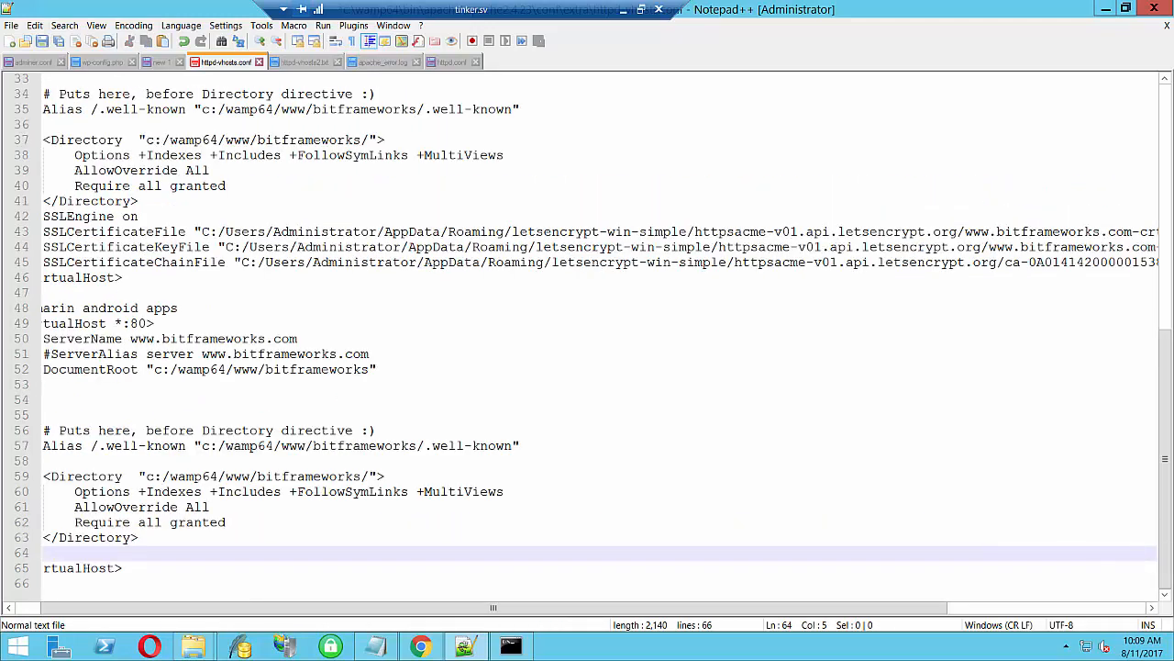
drag(497, 608, 371, 610)
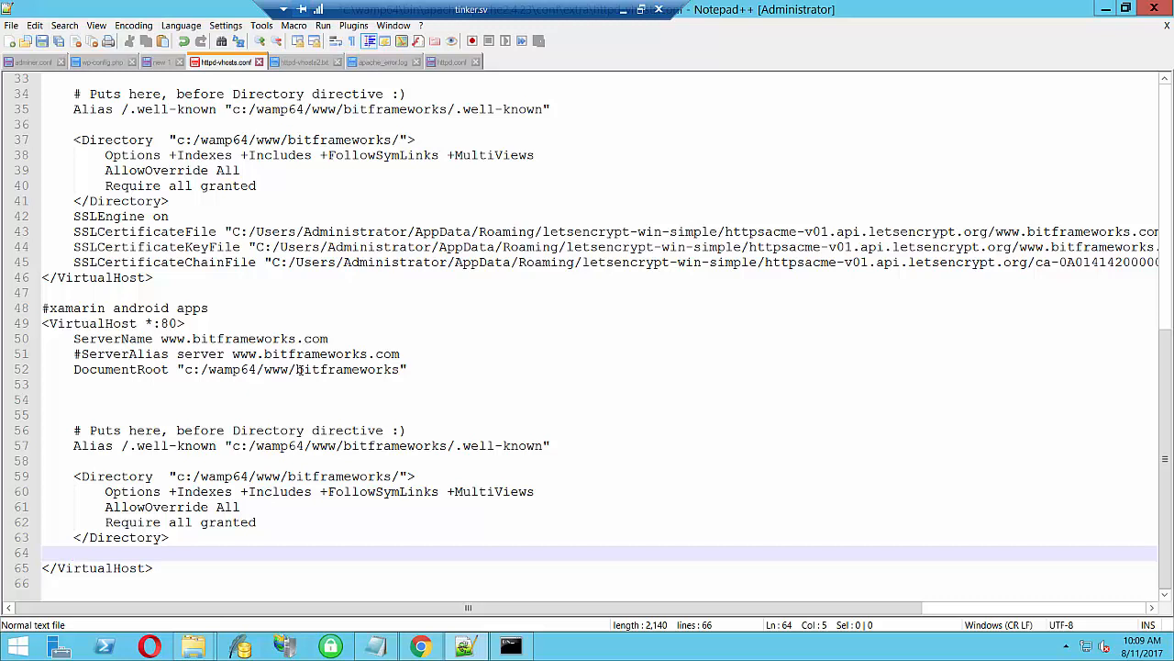
Check the xap folder in File Explorer and set the new virtual host's DocumentRoot to "c:/wamp64/www/xap"
drag(296, 369, 312, 372)
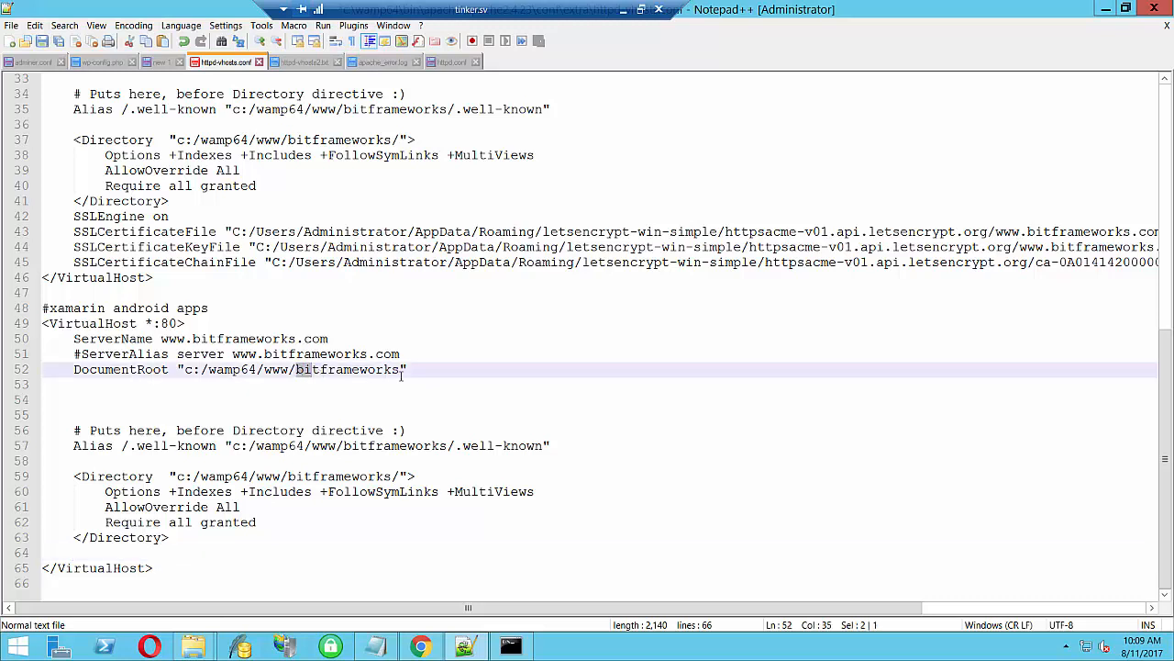
mouse_move(196, 646)
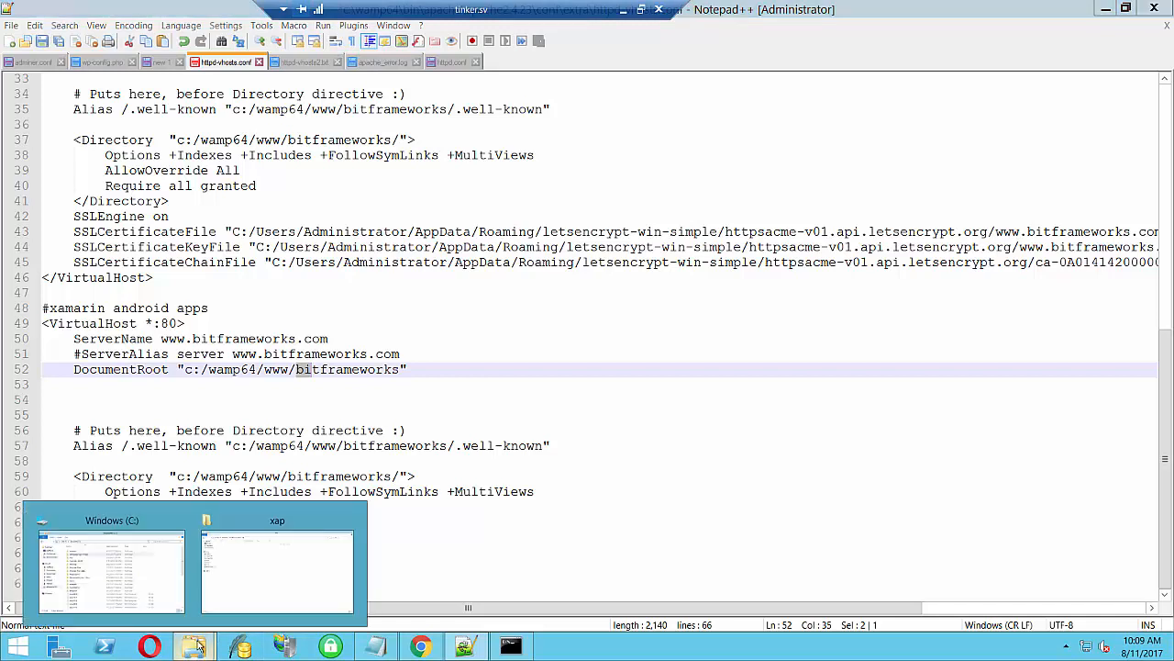
click(246, 600)
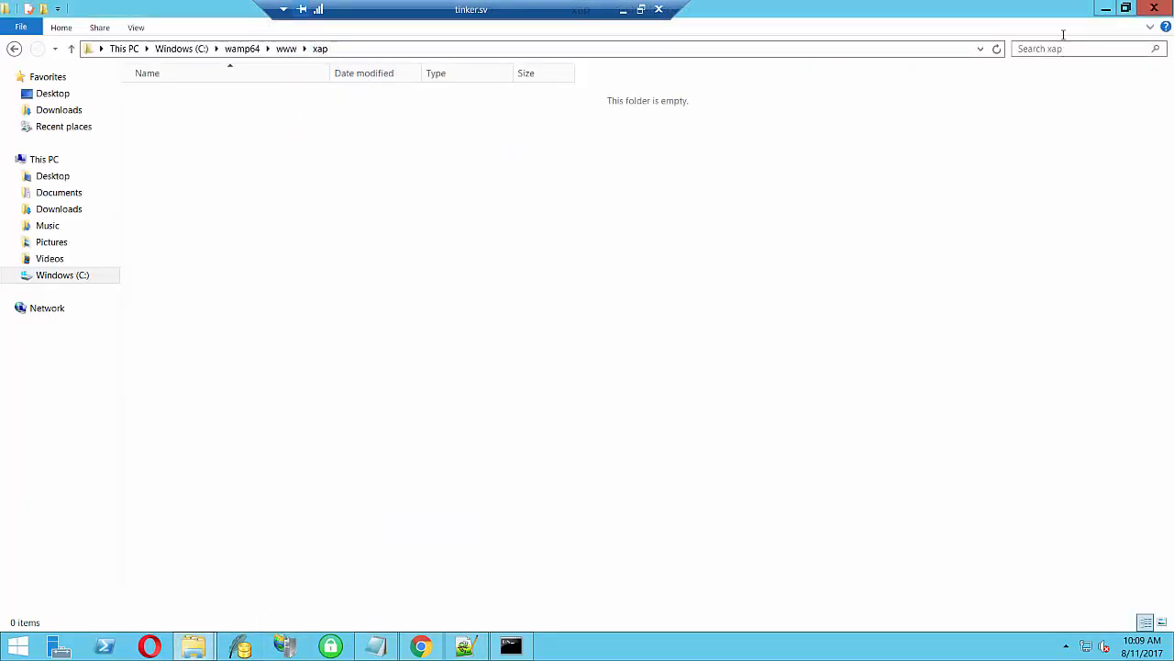
click(1106, 9)
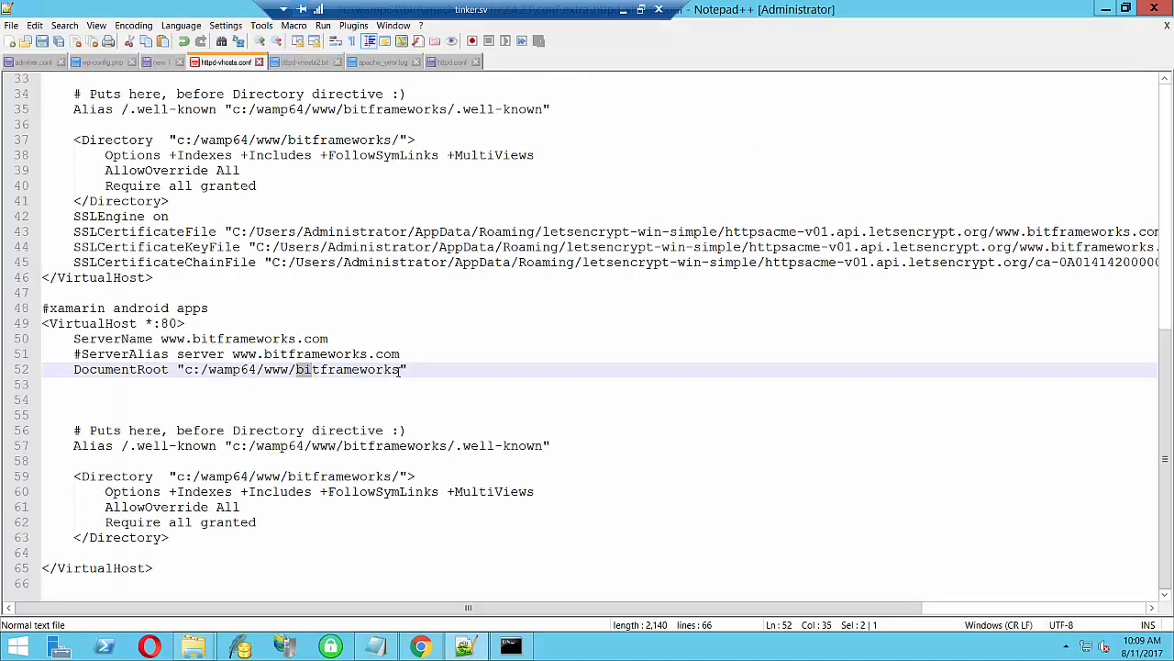
double_click(397, 369)
text(xap)
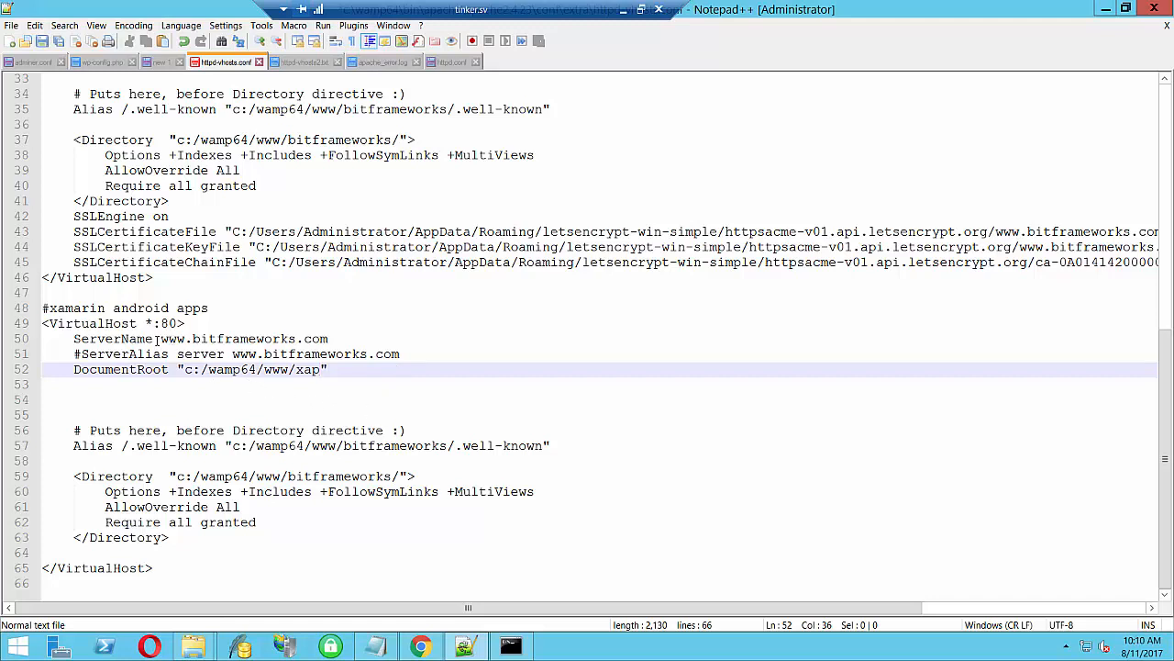
double_click(206, 338)
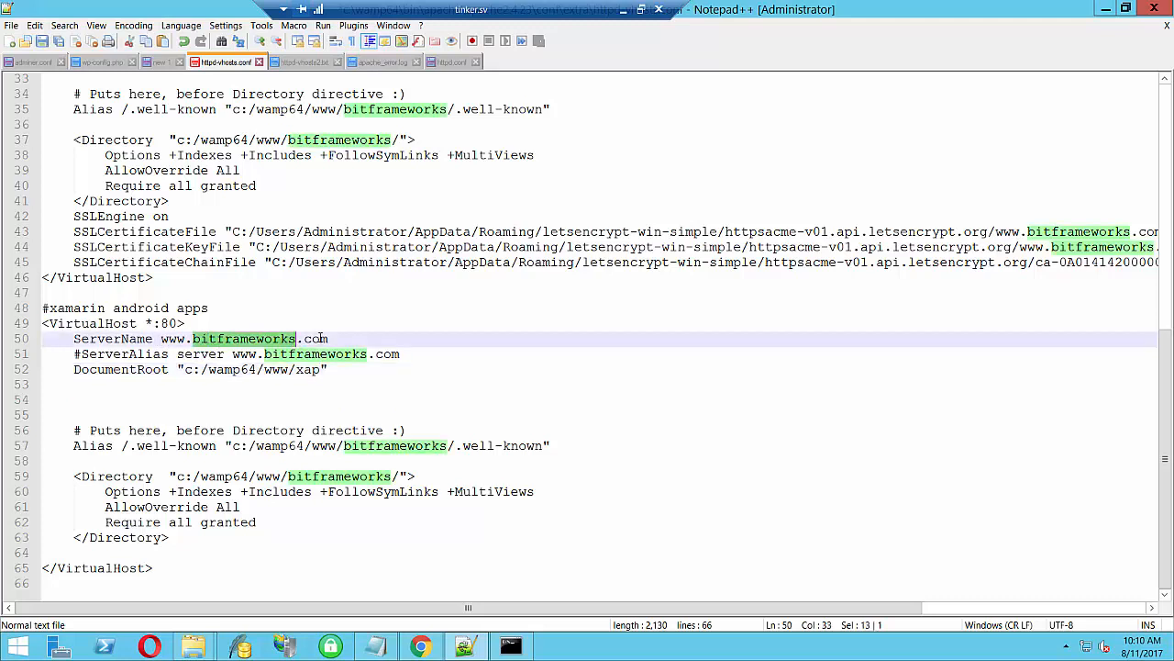
drag(205, 338, 330, 338)
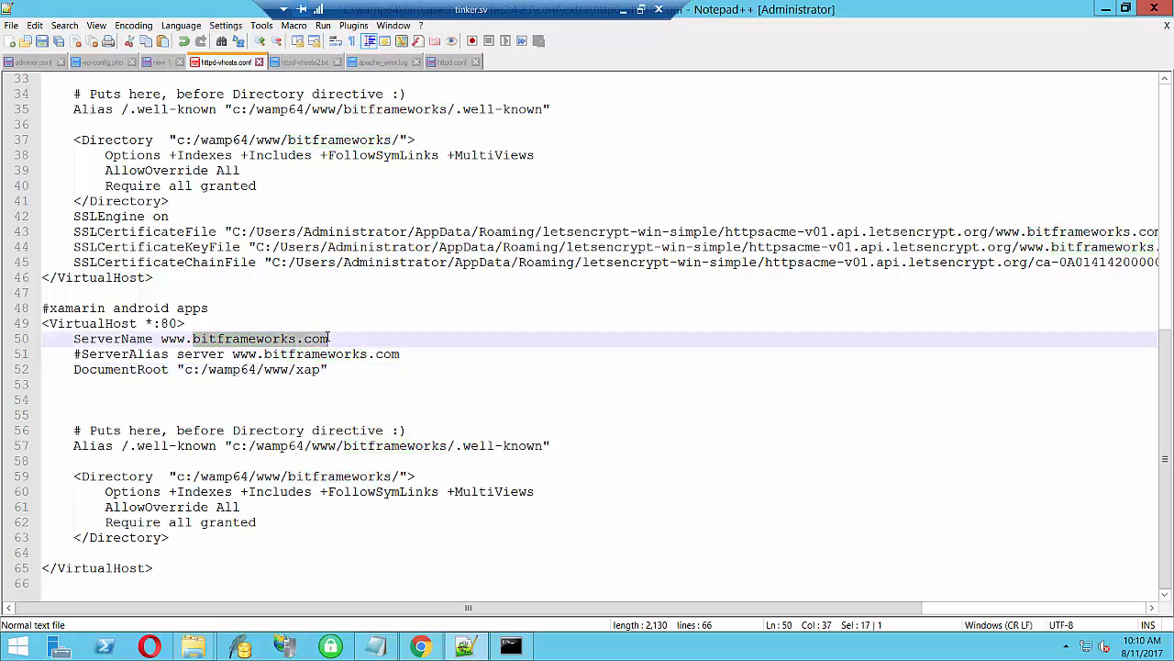
text(xamarin)
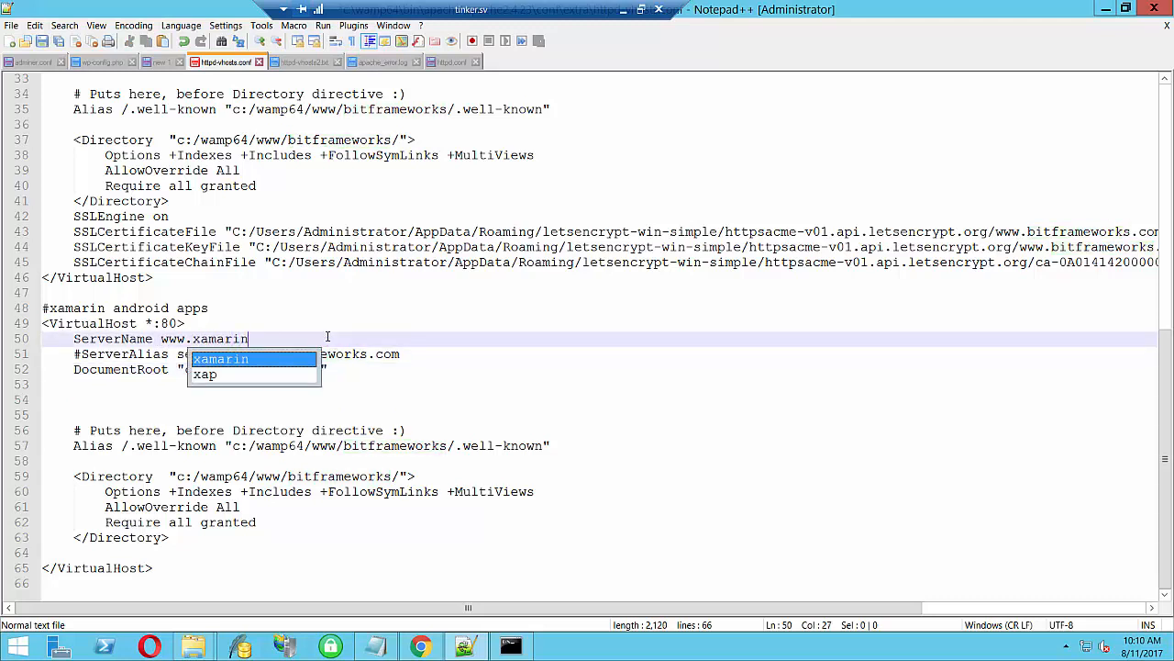
text(-andr)
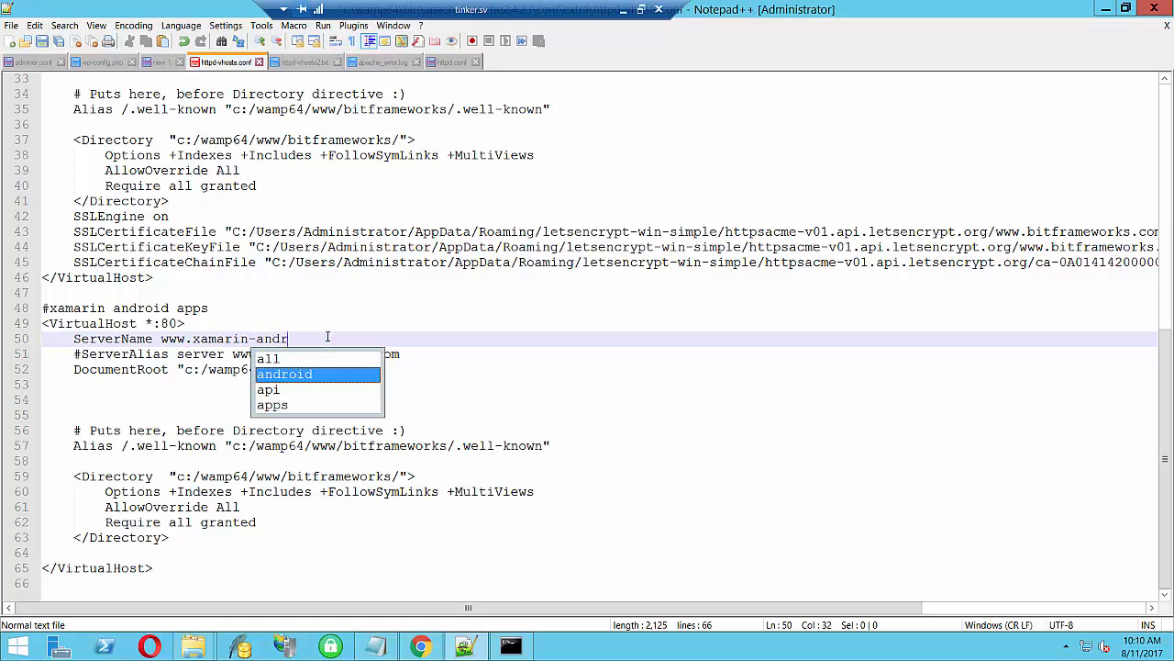
text(oid)
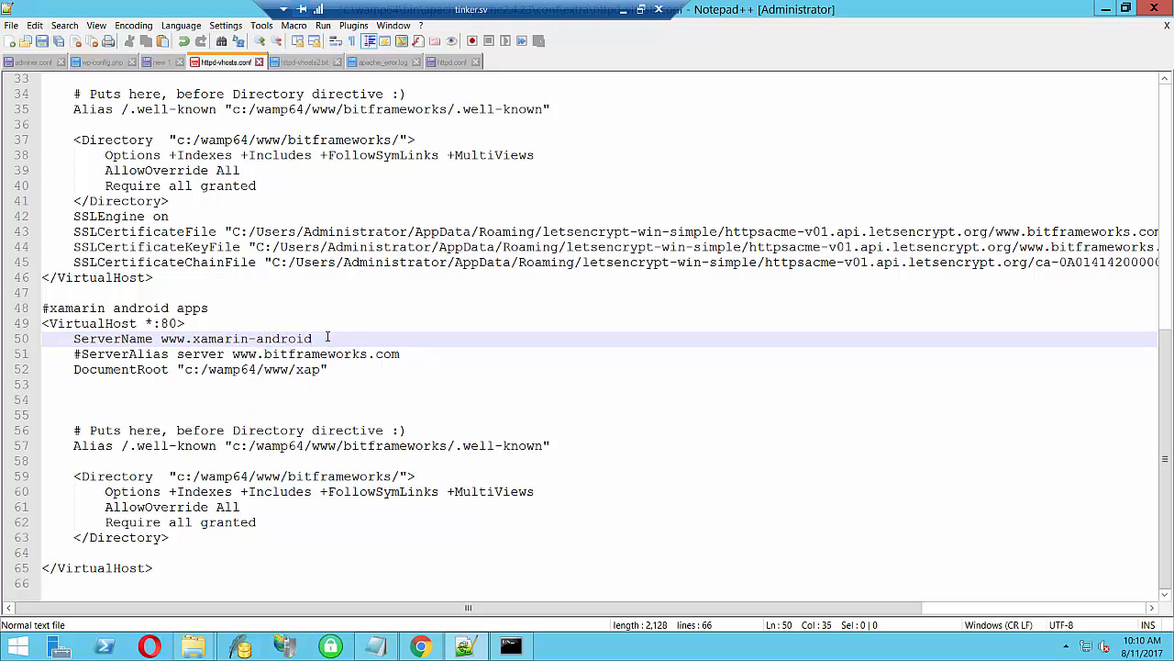
text(-apps.com)
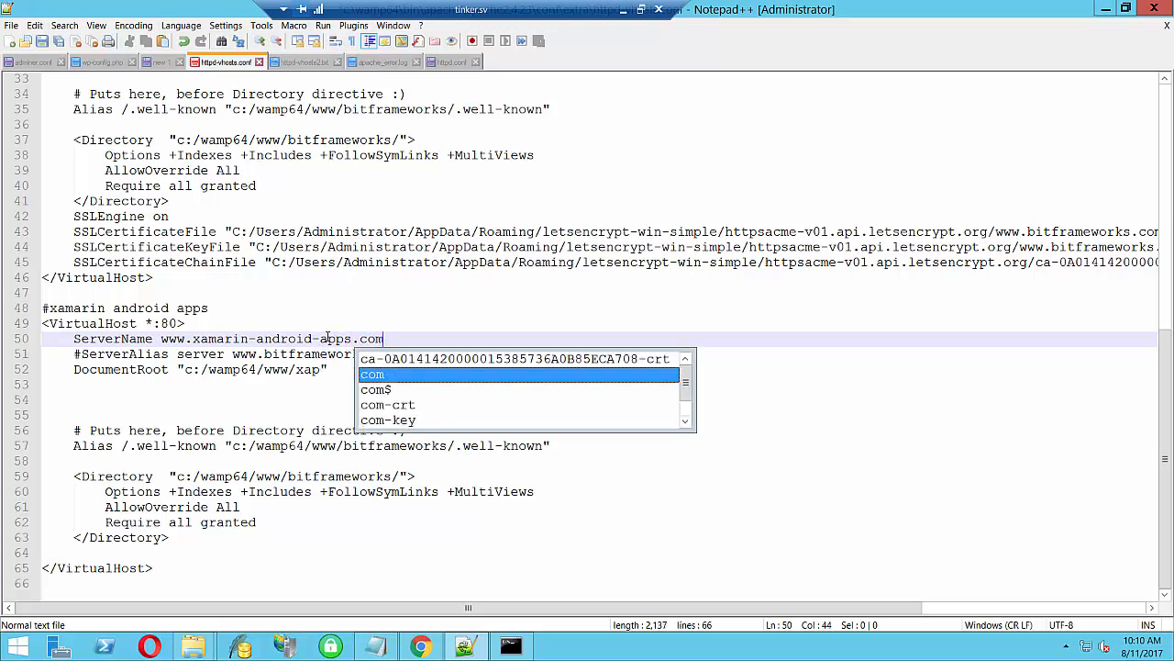
click(92, 127)
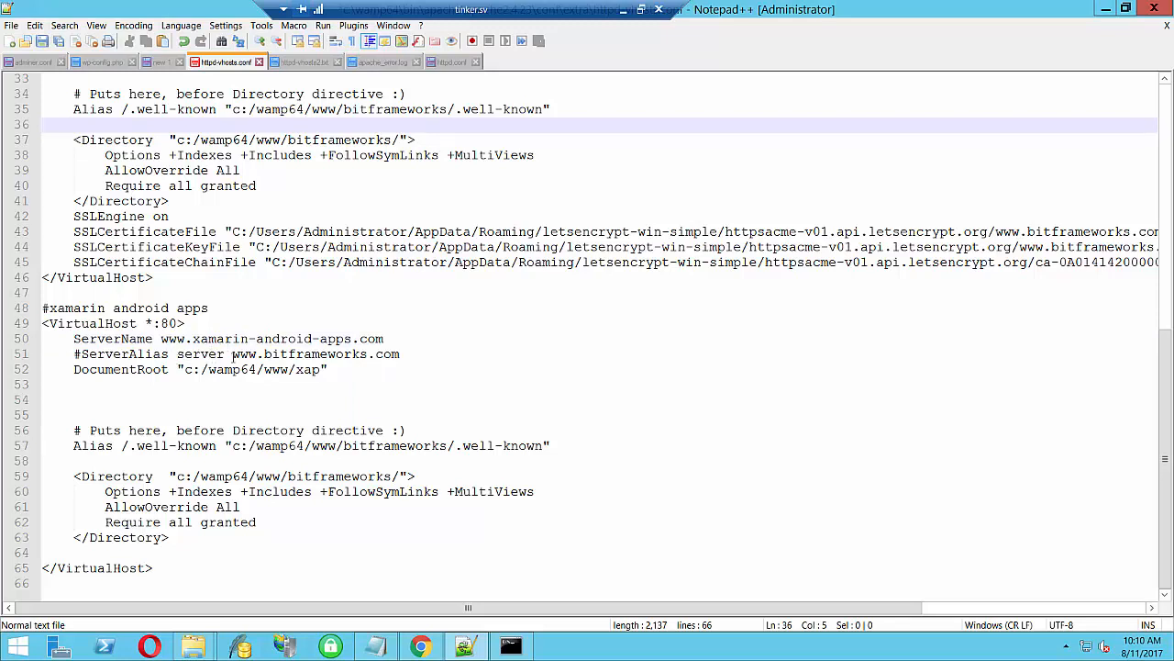
Replace the domain in the commented ServerAlias line of the new block with xamarin-android-apps.com, without the www prefix
click(264, 358)
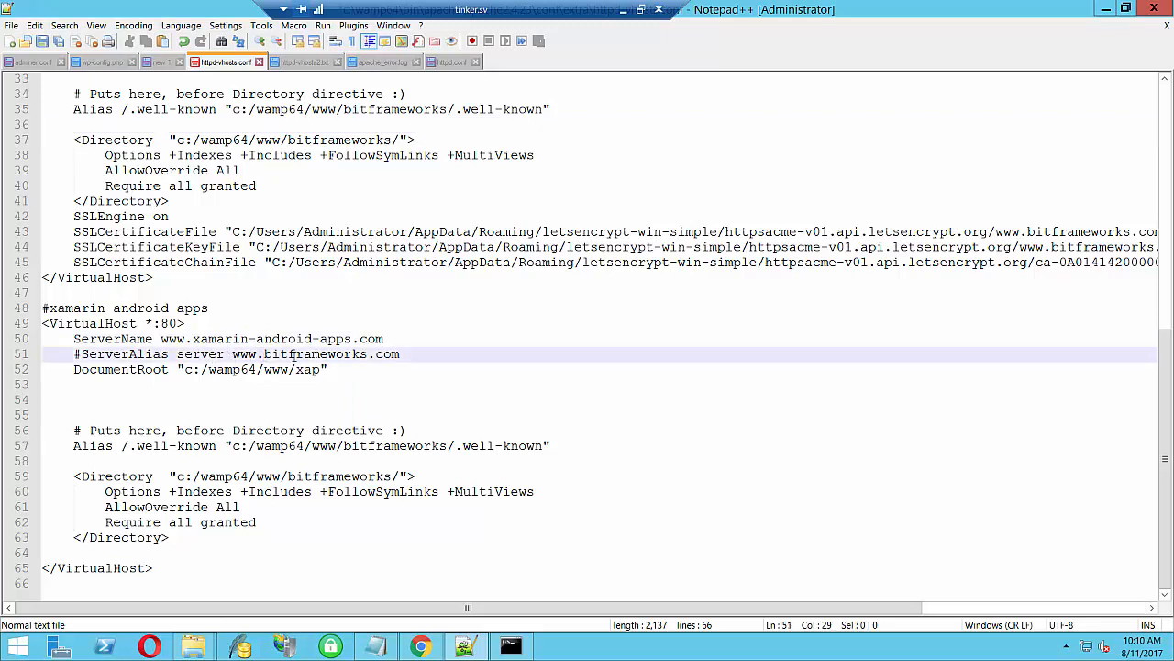
key(BackSpace)
key(BackSpace)
key(BackSpace)
key(BackSpace)
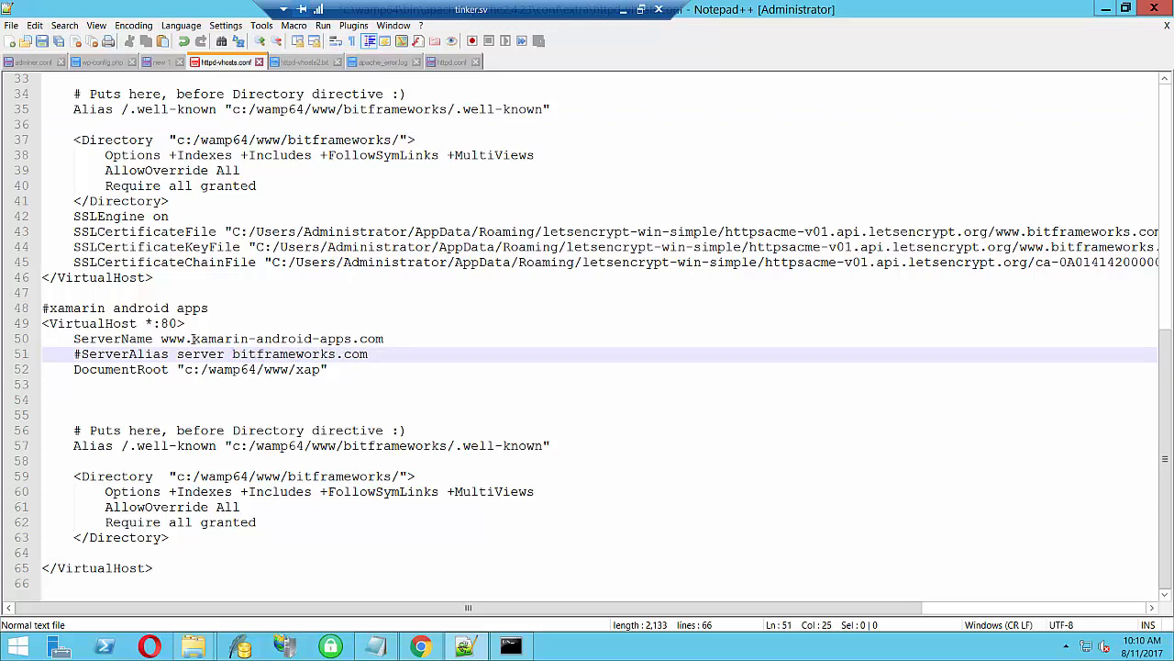
drag(193, 338, 401, 341)
key(ctrl+c)
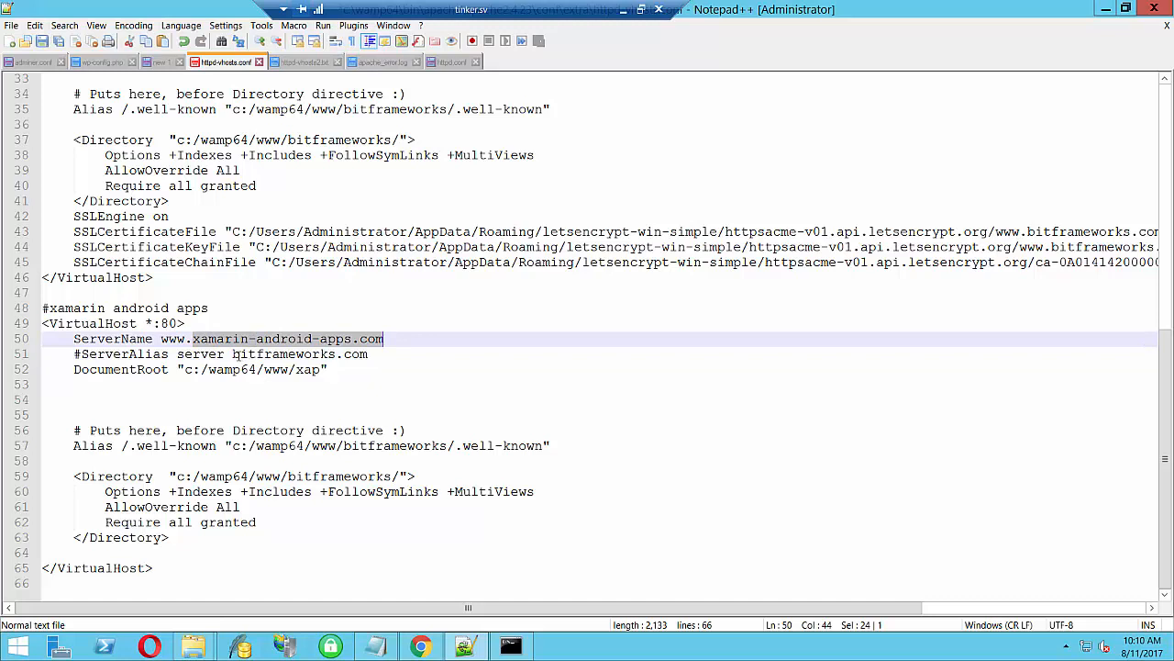
drag(233, 353, 369, 354)
key(ctrl+v)
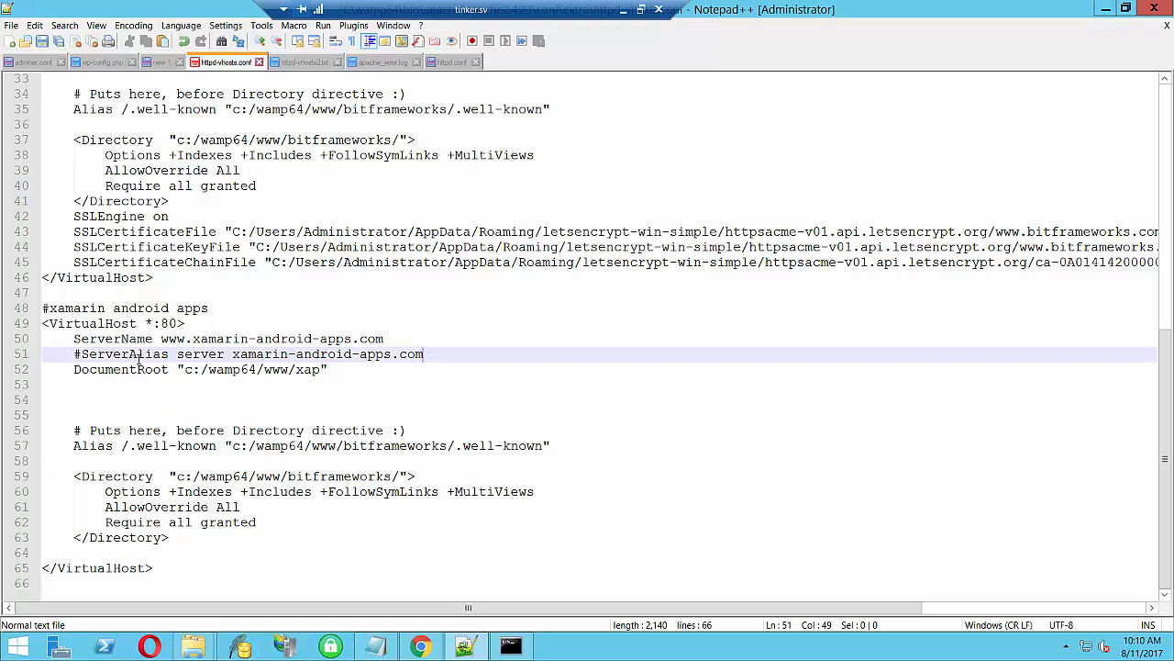
Change the new block's /.well-known Alias path to "c:/wamp64/www/xap/.well-known" by reusing the folder name from DocumentRoot
click(123, 390)
click(118, 414)
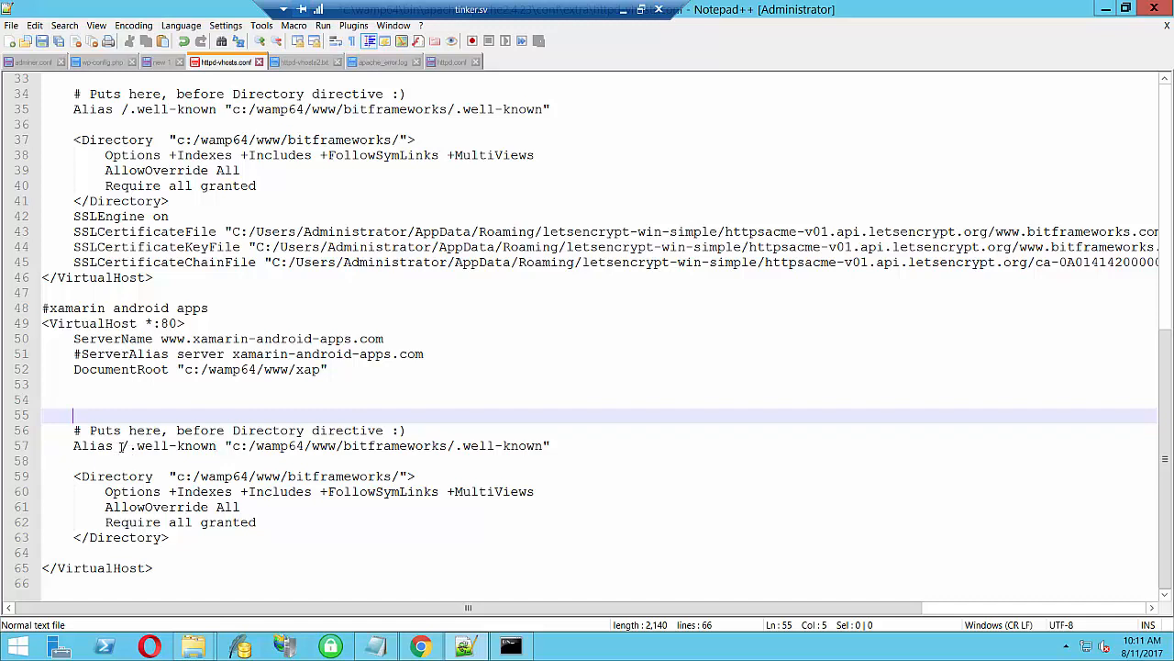
drag(121, 447, 220, 446)
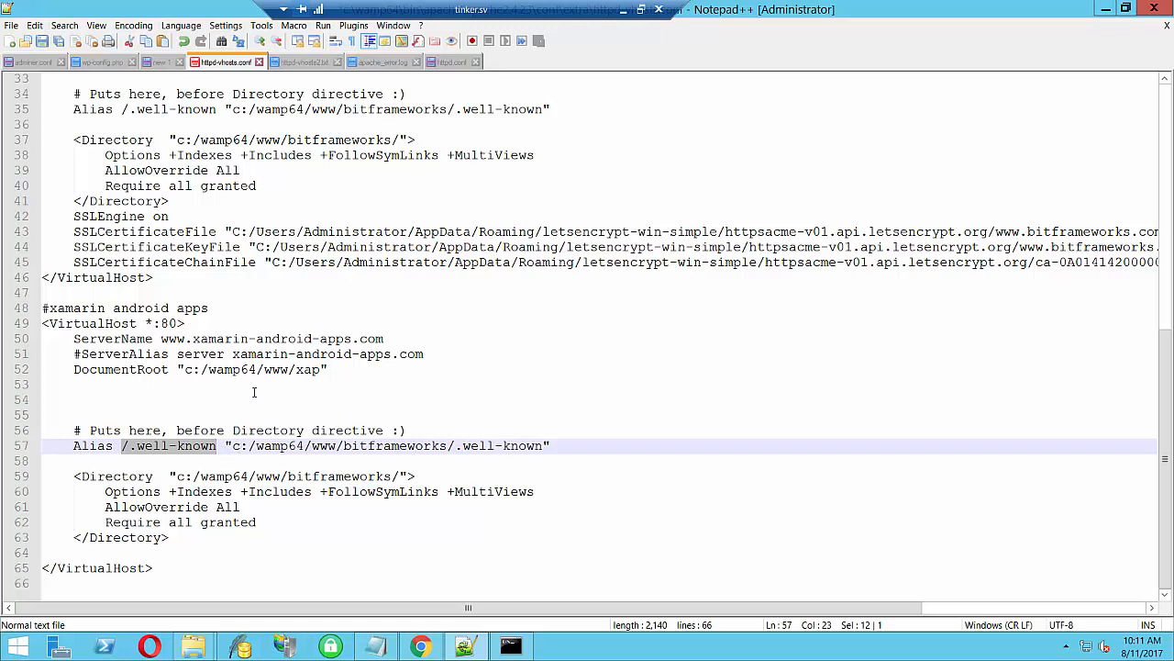
click(293, 370)
double_click(309, 370)
key(ctrl+c)
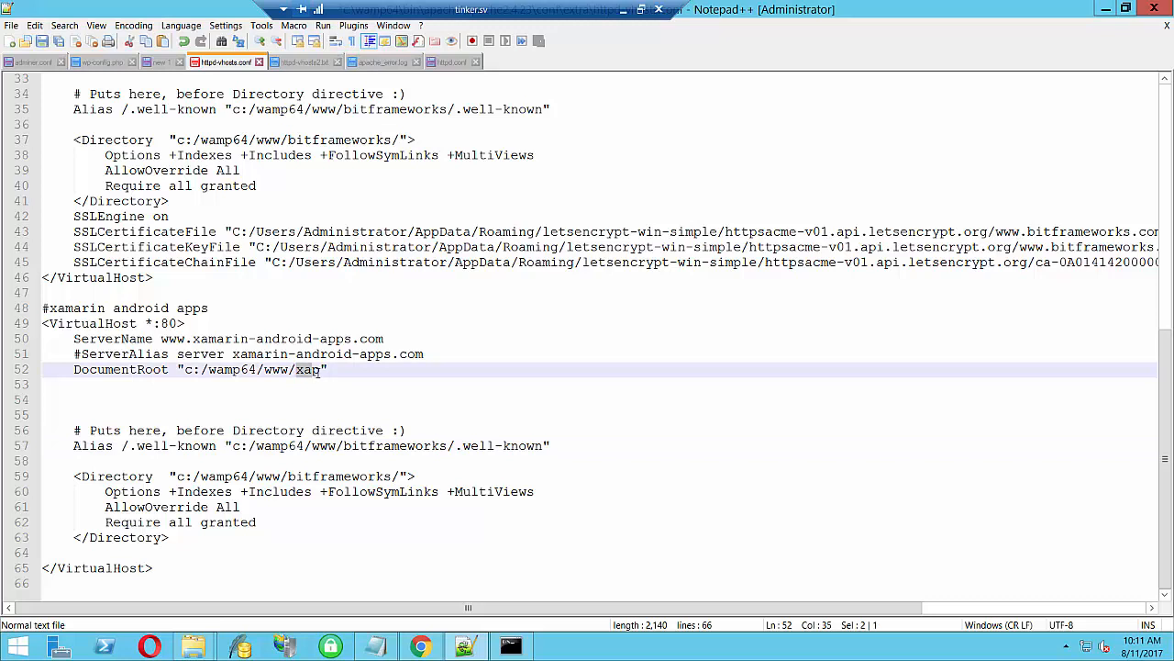
drag(343, 446, 450, 445)
key(ctrl+v)
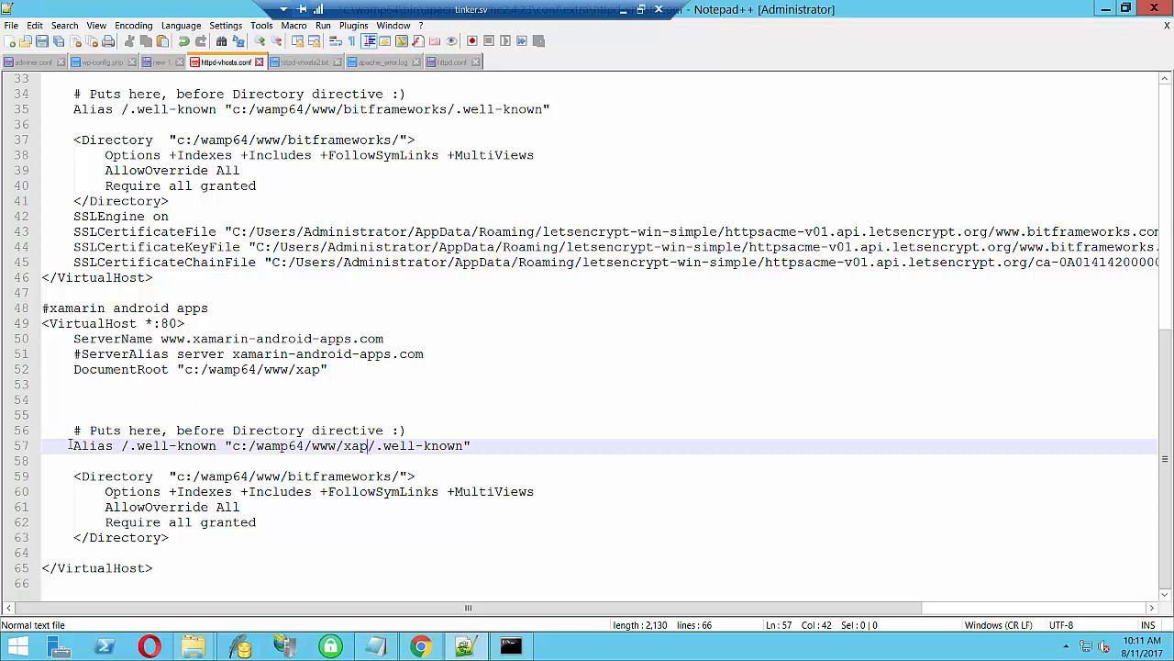
drag(68, 446, 416, 446)
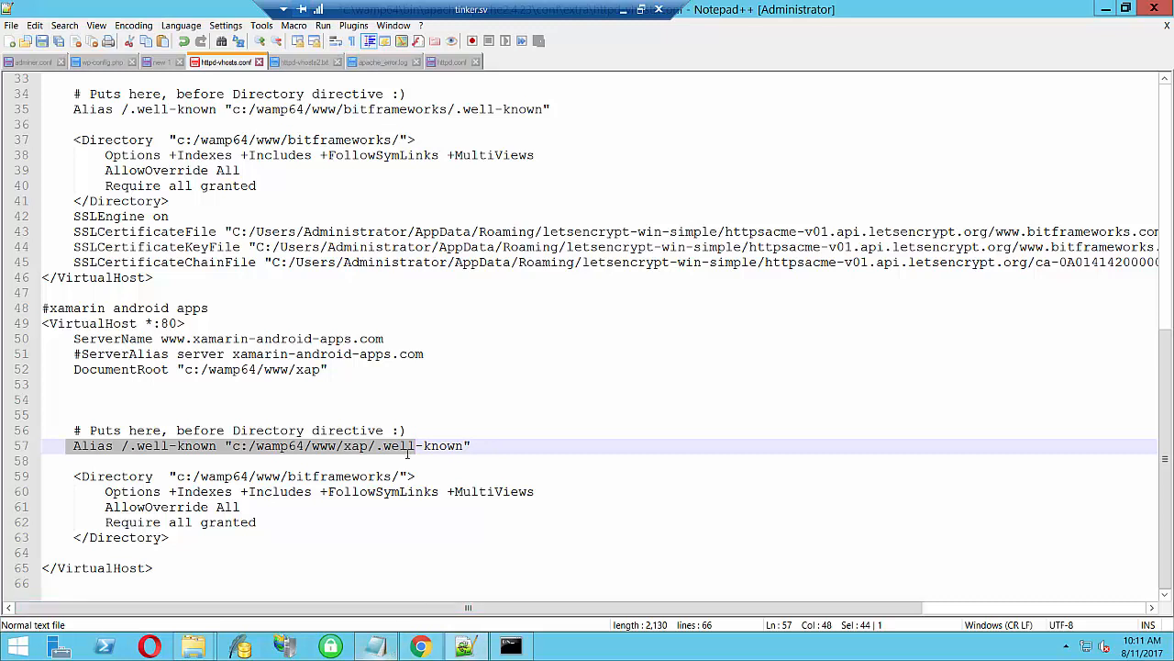
key(Left)
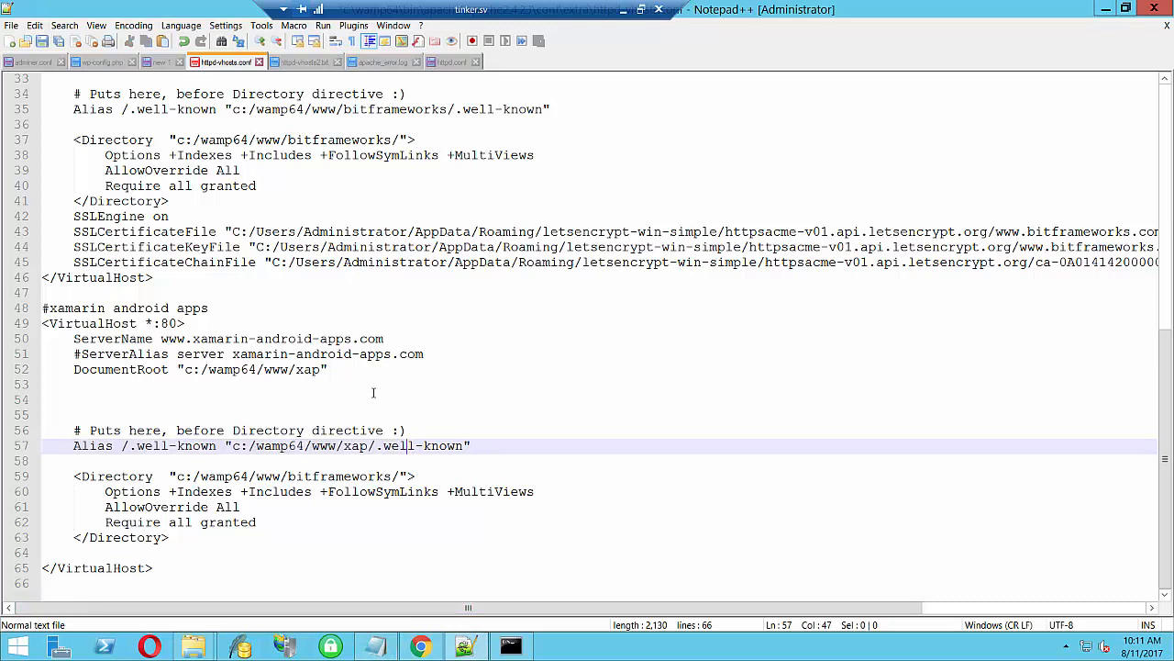
click(161, 338)
shift+click(384, 339)
key(ctrl+c)
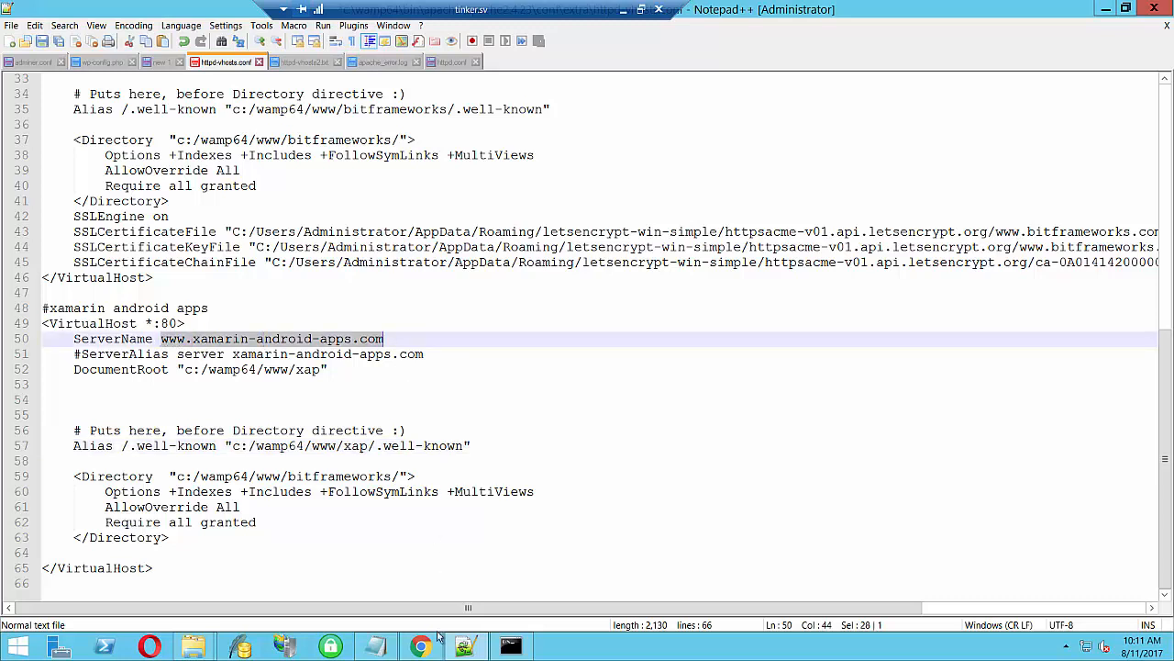
click(390, 648)
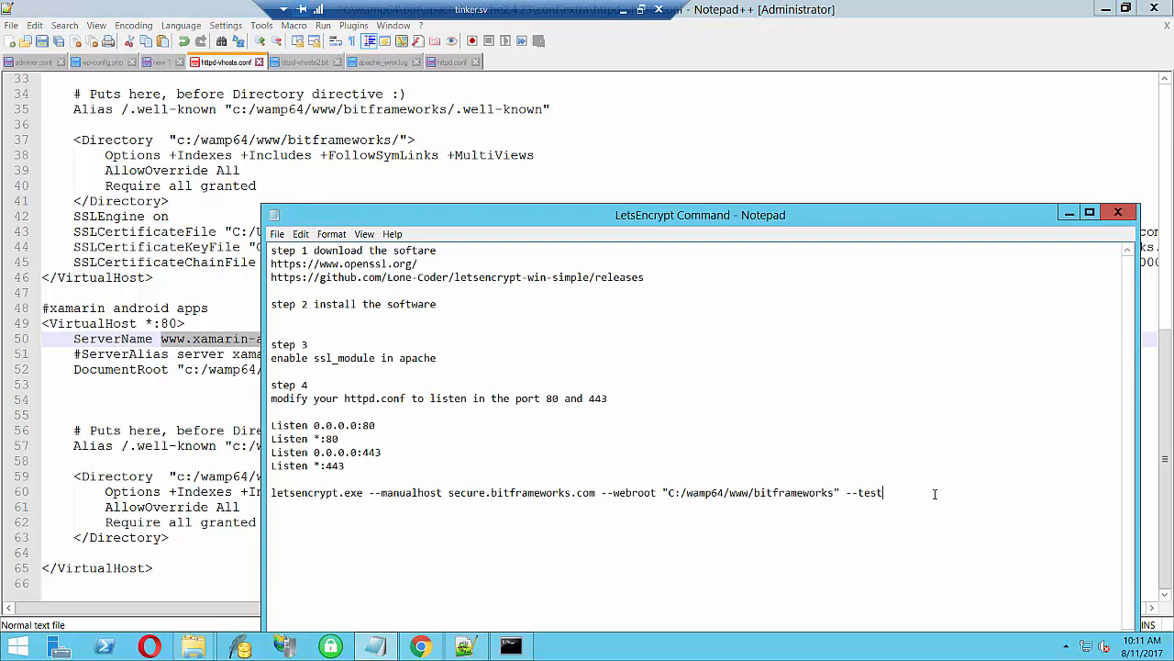
key(ctrl+v)
text(/)
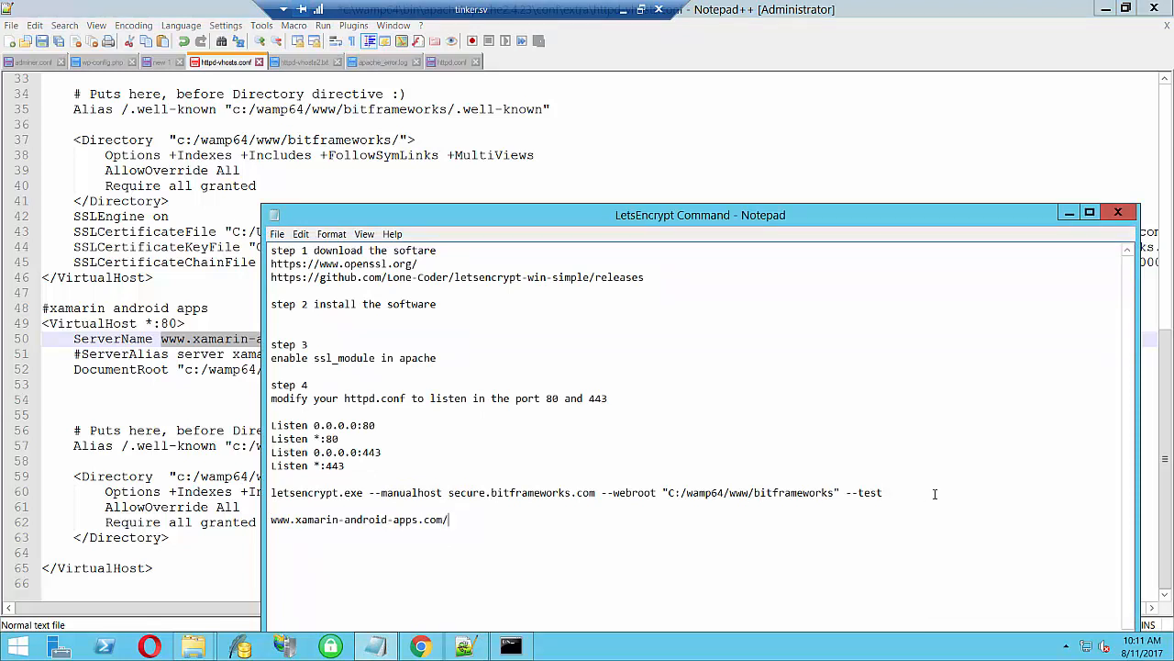
click(200, 464)
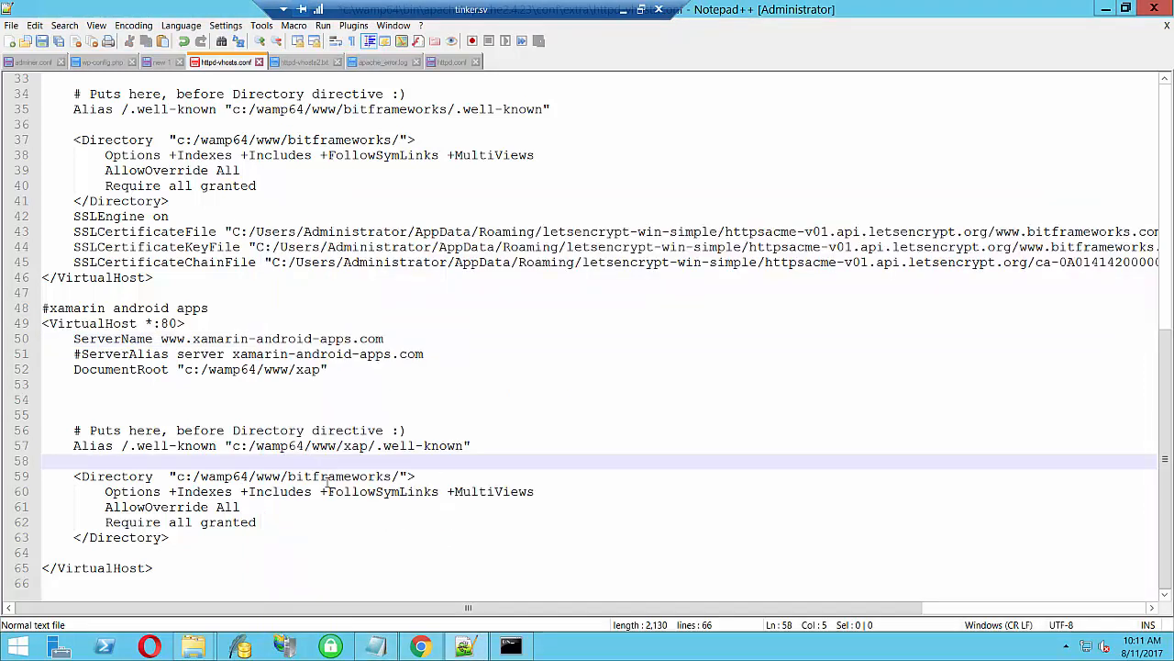
drag(376, 446, 464, 446)
key(ctrl+c)
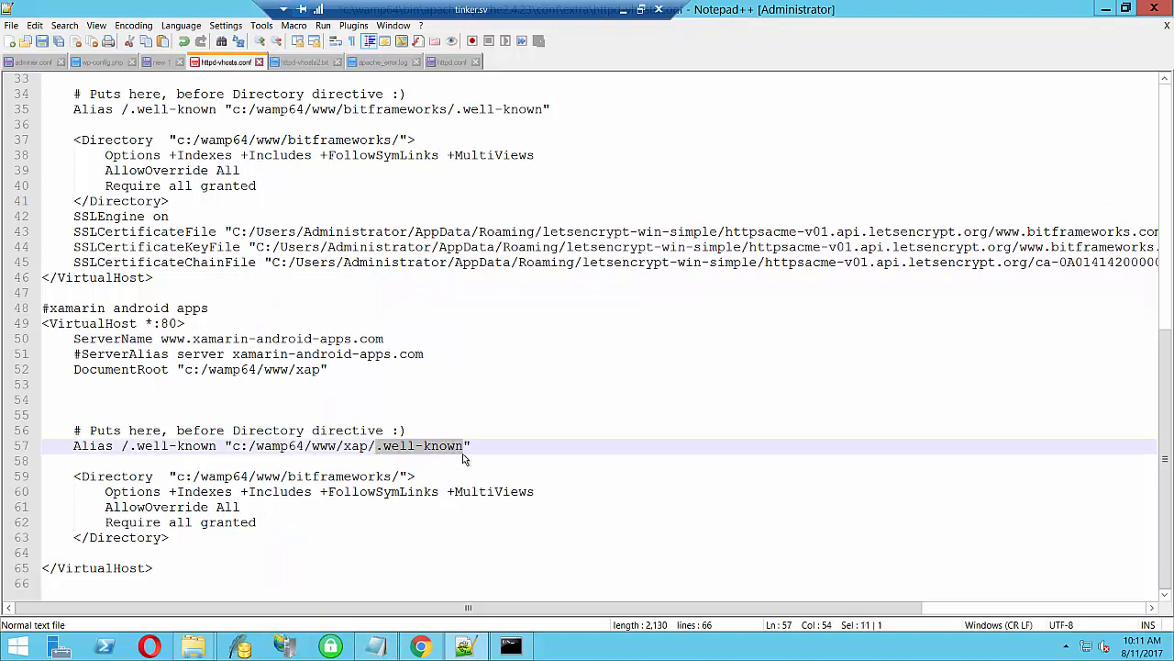
click(378, 648)
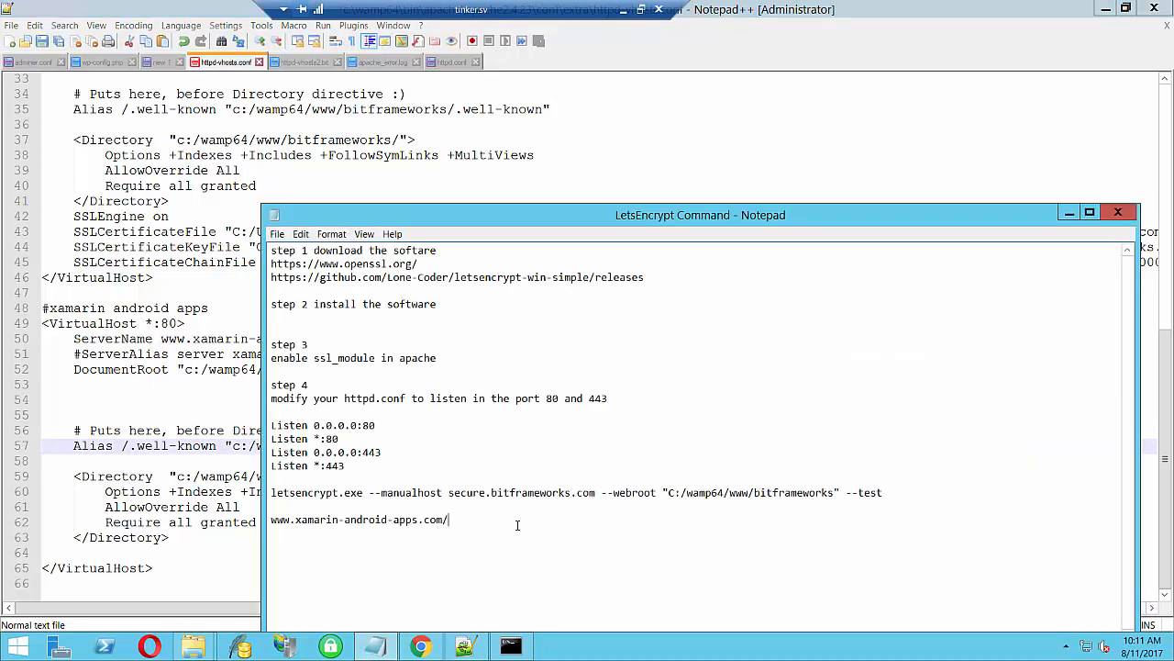
key(ctrl+v)
Remove the example URL from the LetsEncrypt Command notes and return to httpd-vhosts.conf in Notepad++
drag(500, 526, 292, 520)
click(550, 524)
click(551, 522)
drag(550, 521, 265, 513)
key(BackSpace)
key(BackSpace)
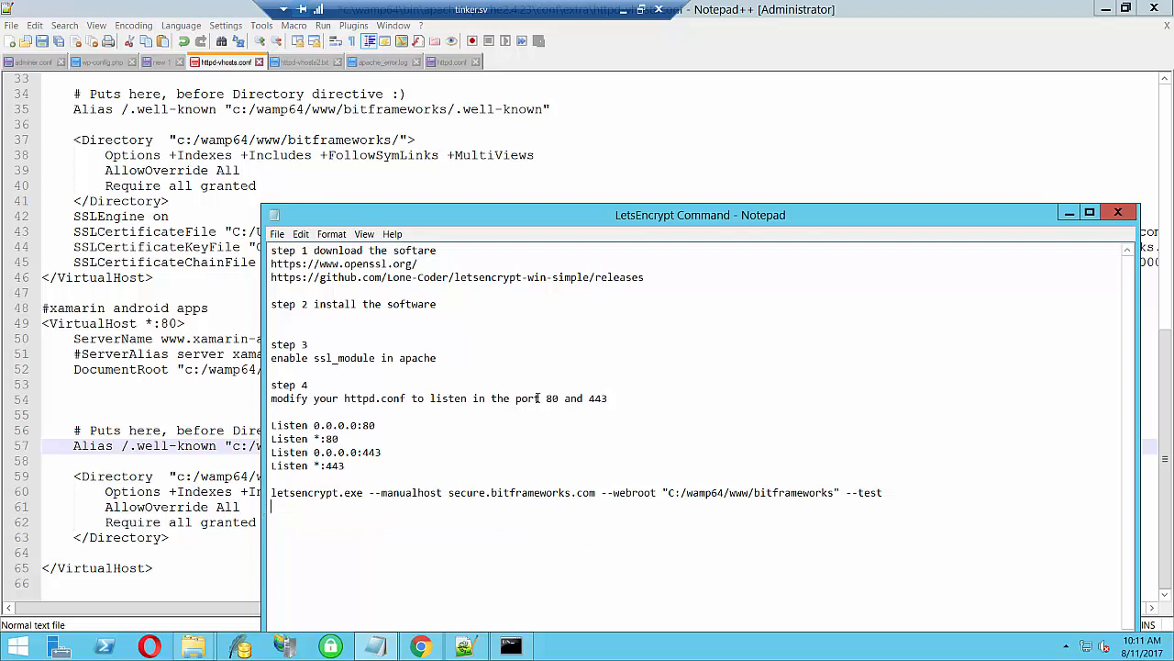
click(178, 386)
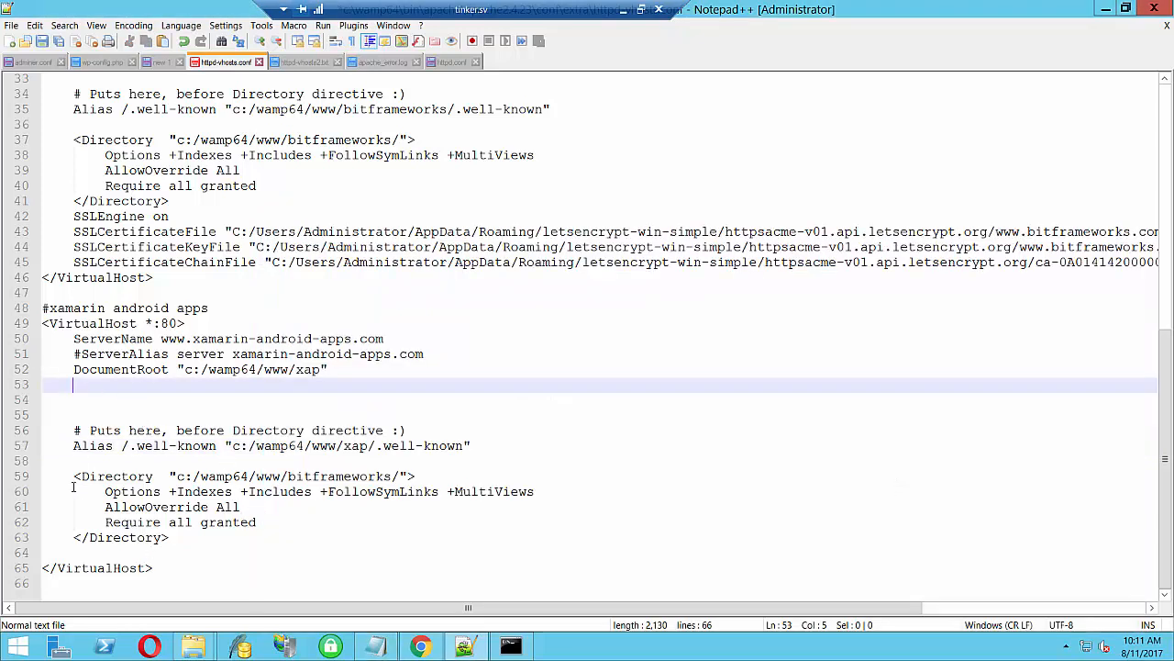
Change the new block's Directory path to "c:/wamp64/www/xap/" by reusing the path from DocumentRoot
drag(74, 476, 241, 539)
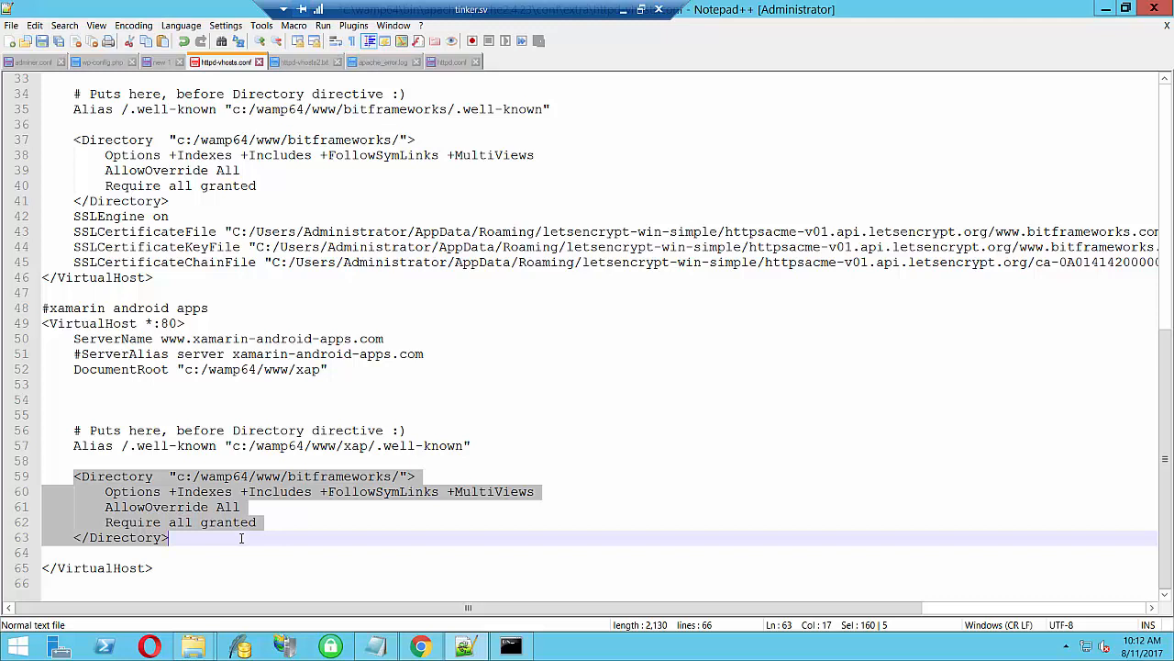
click(207, 401)
drag(176, 476, 385, 474)
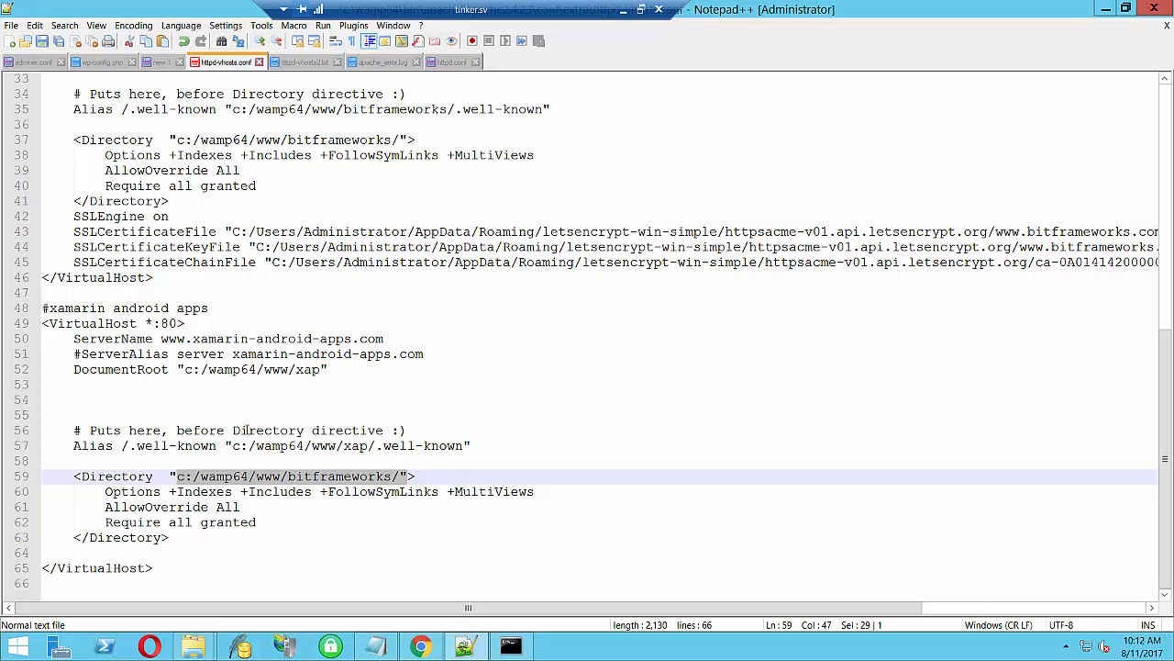
drag(184, 369, 321, 368)
key(ctrl+c)
drag(177, 476, 394, 476)
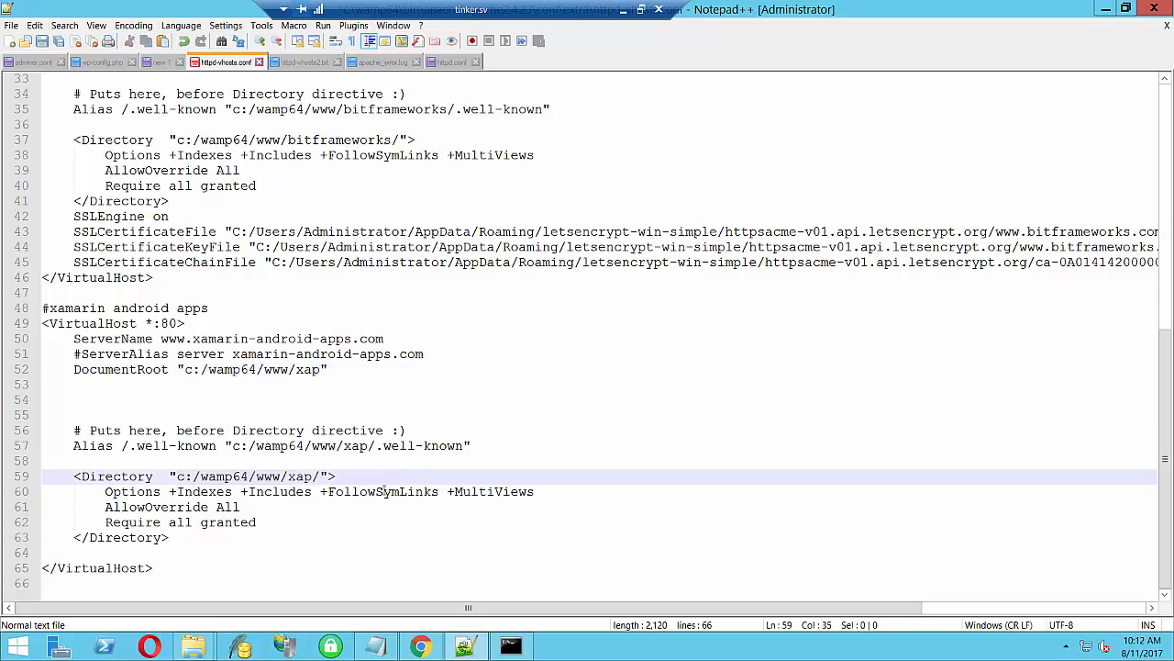
key(ctrl+v)
Save httpd-vhosts.conf with the finished port 80 block and restart all WampServer services
drag(161, 568, 26, 330)
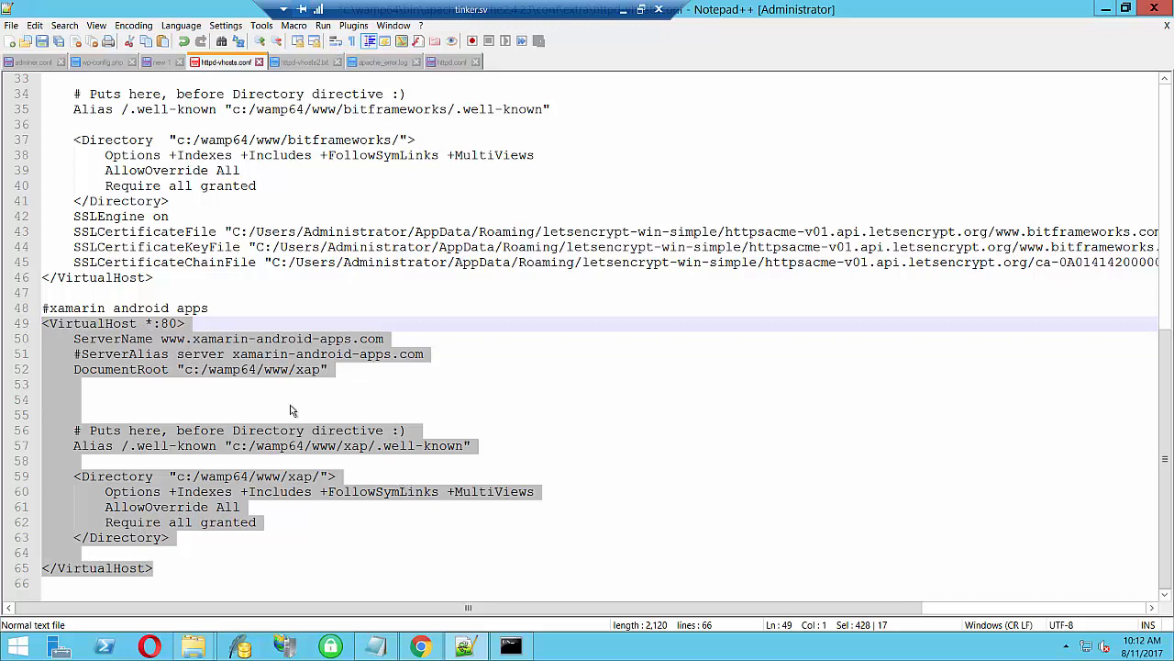
click(302, 369)
double_click(307, 369)
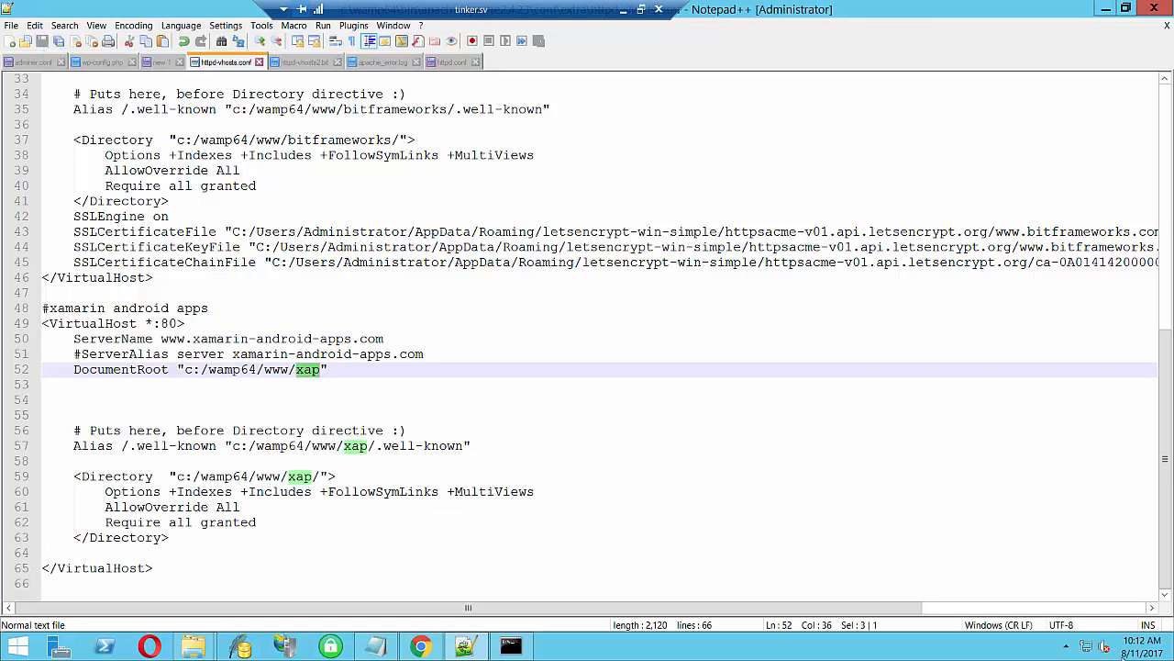
click(1066, 647)
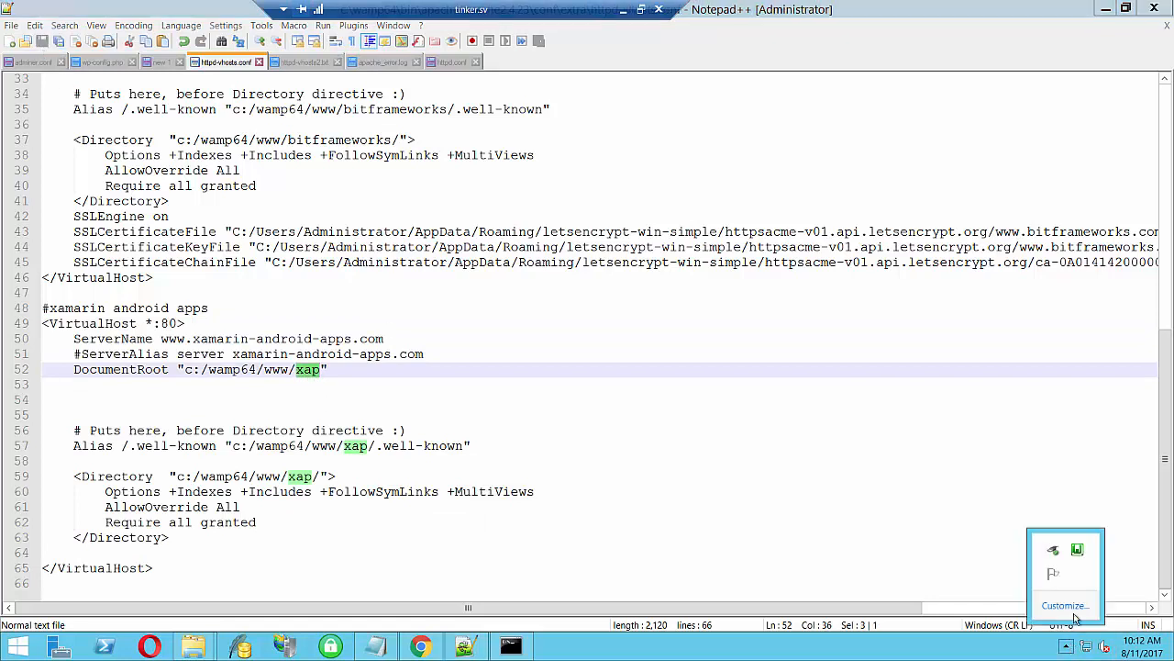
click(1078, 549)
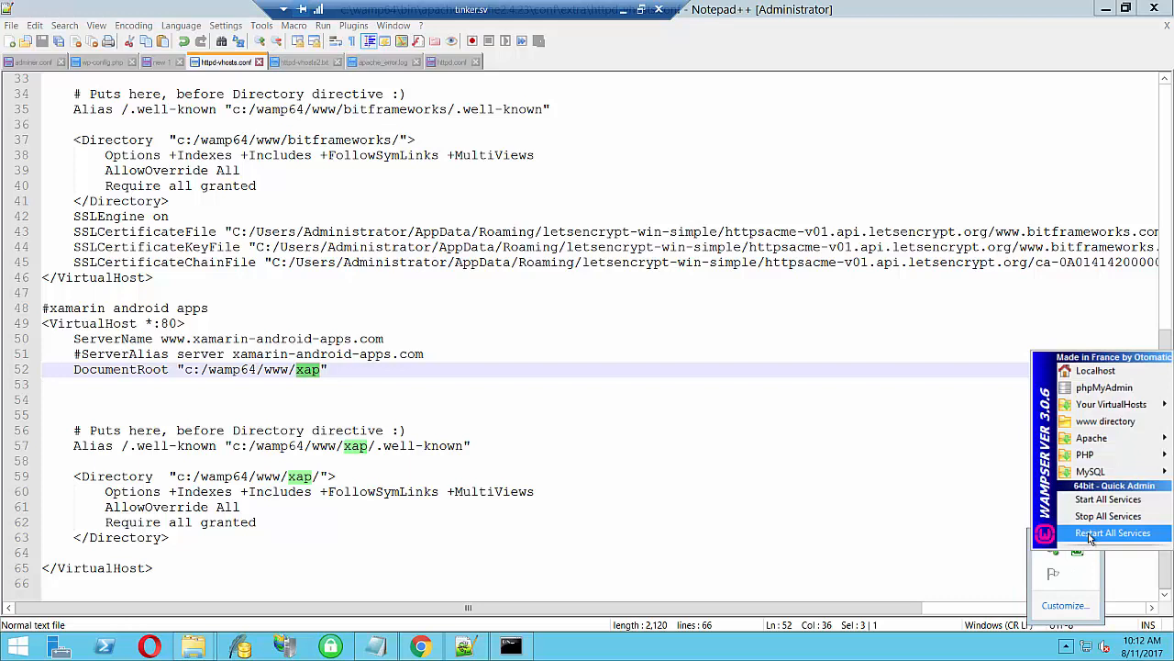
click(1091, 534)
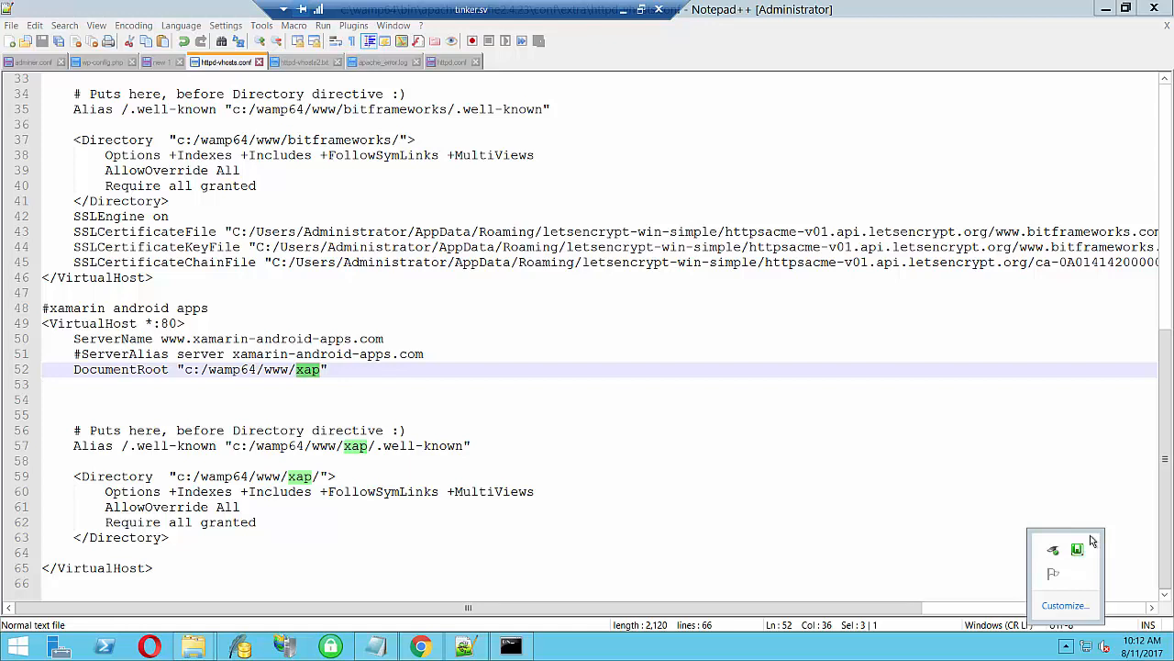
click(420, 642)
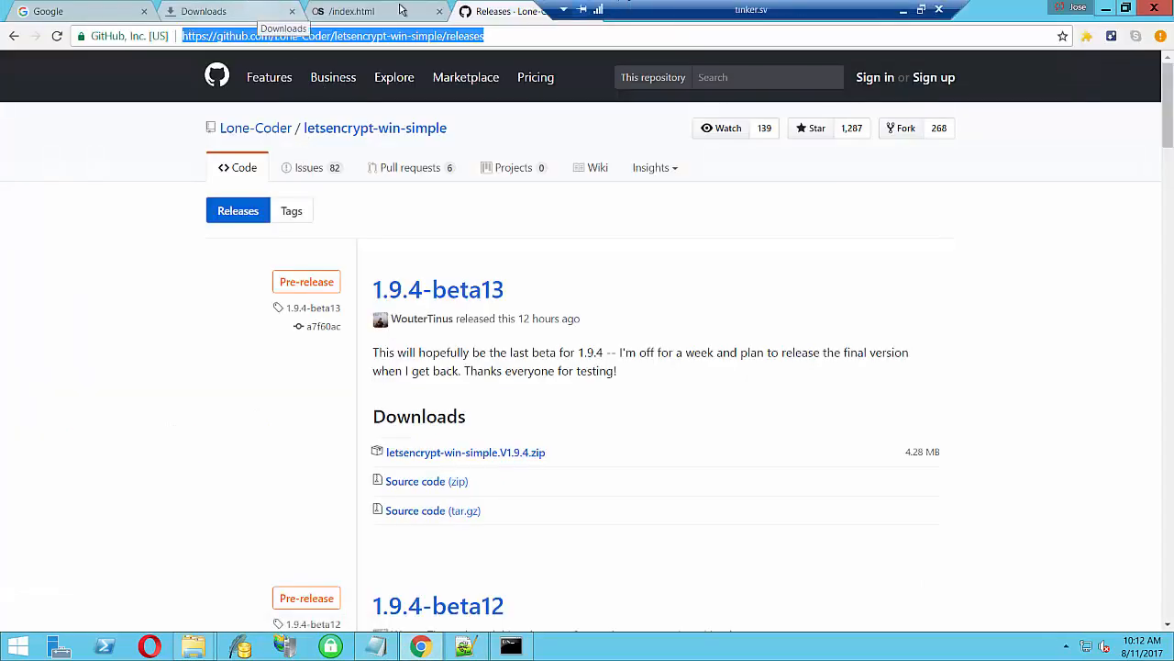
click(127, 18)
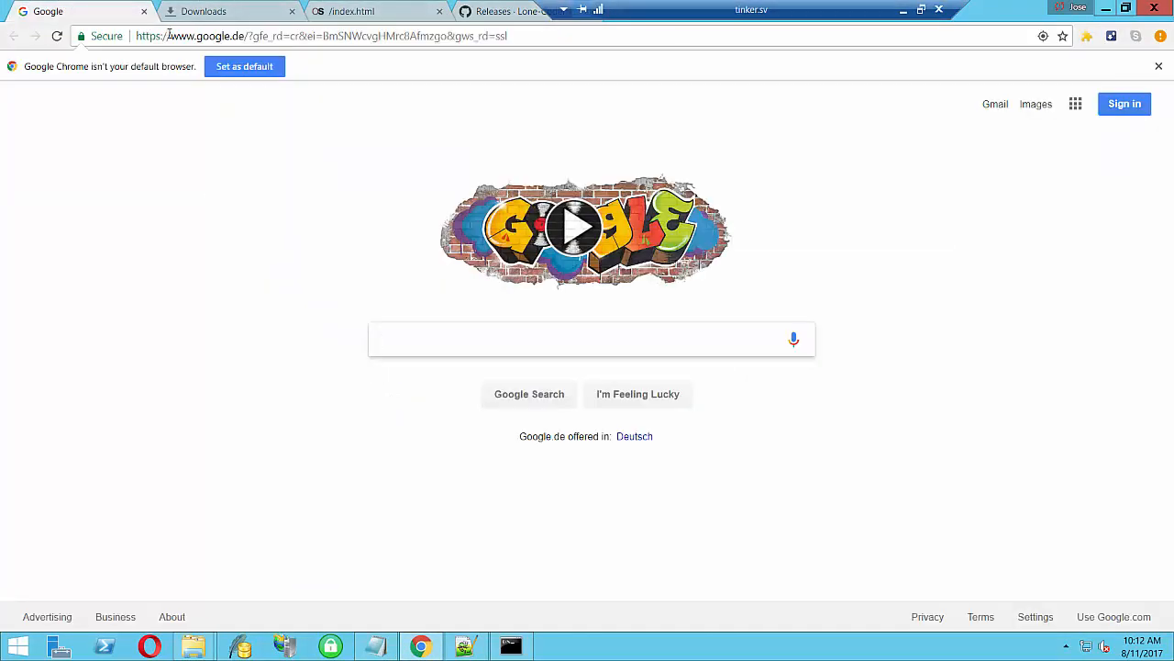
click(168, 34)
text(http)
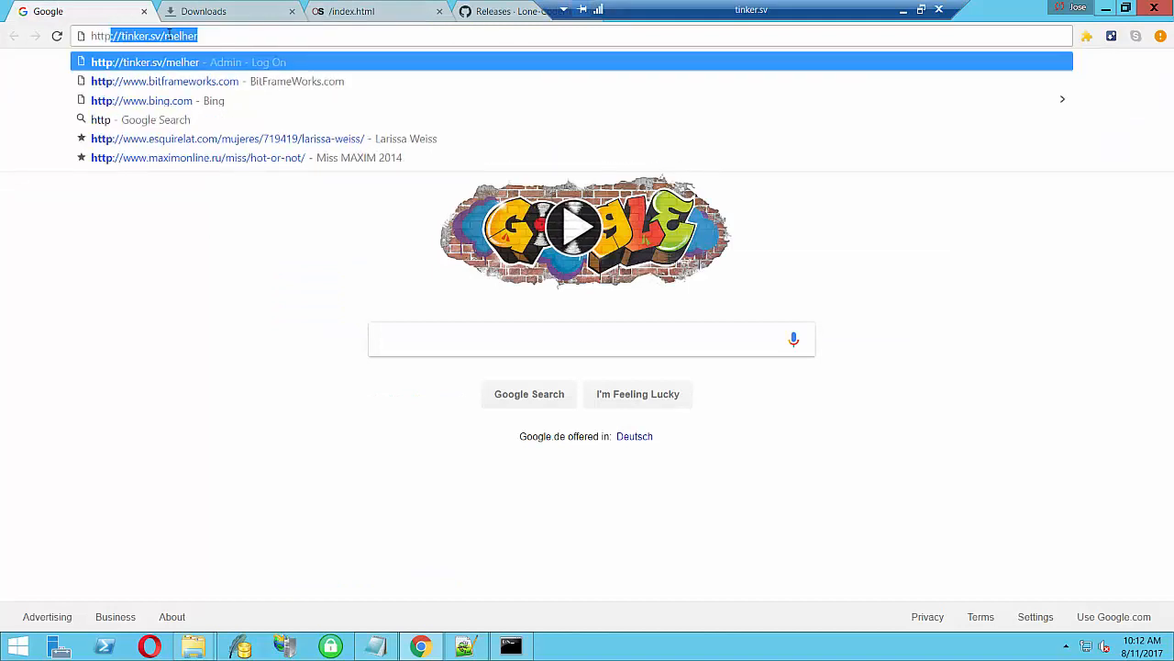
text(://www.x)
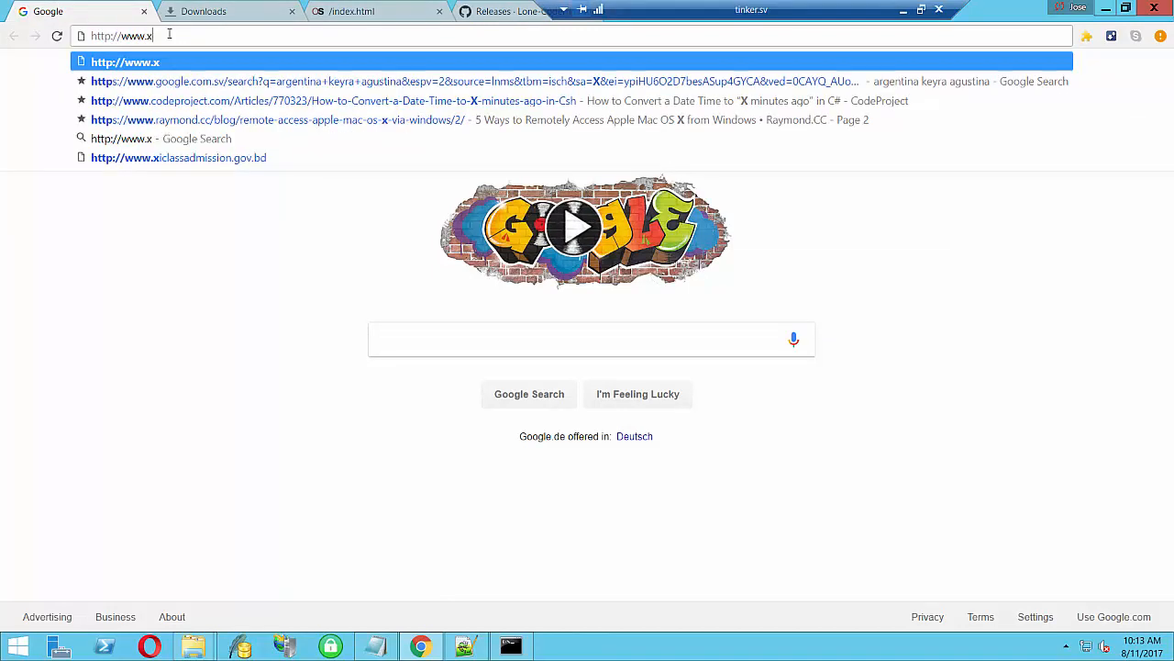
text(ama)
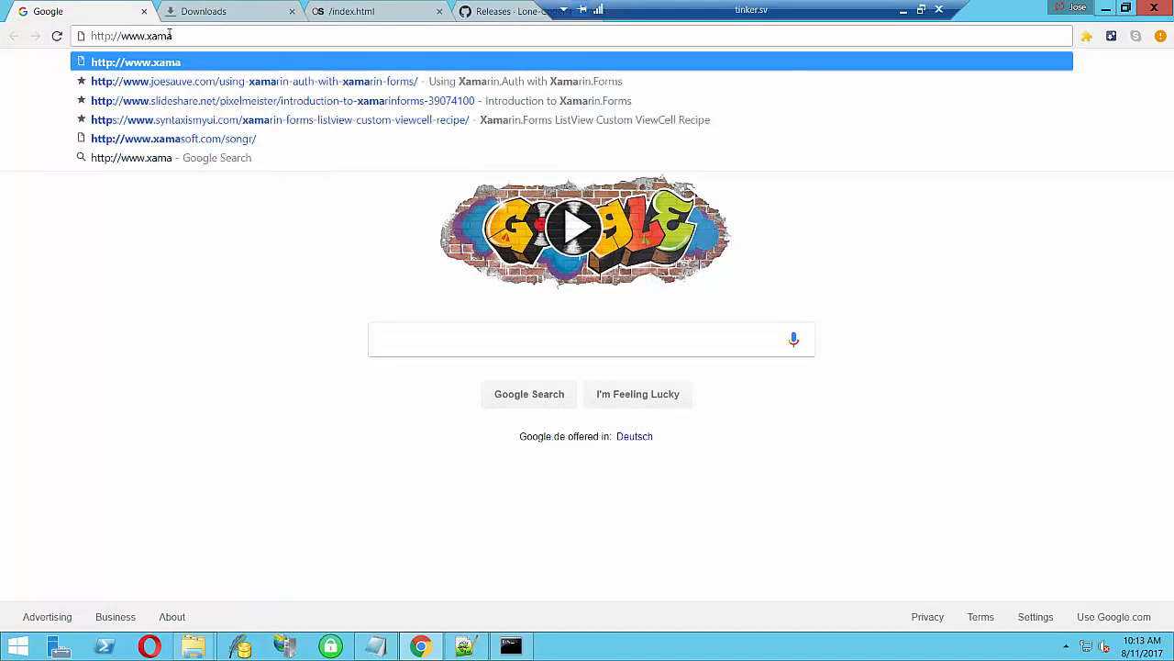
text(ro)
key(BackSpace)
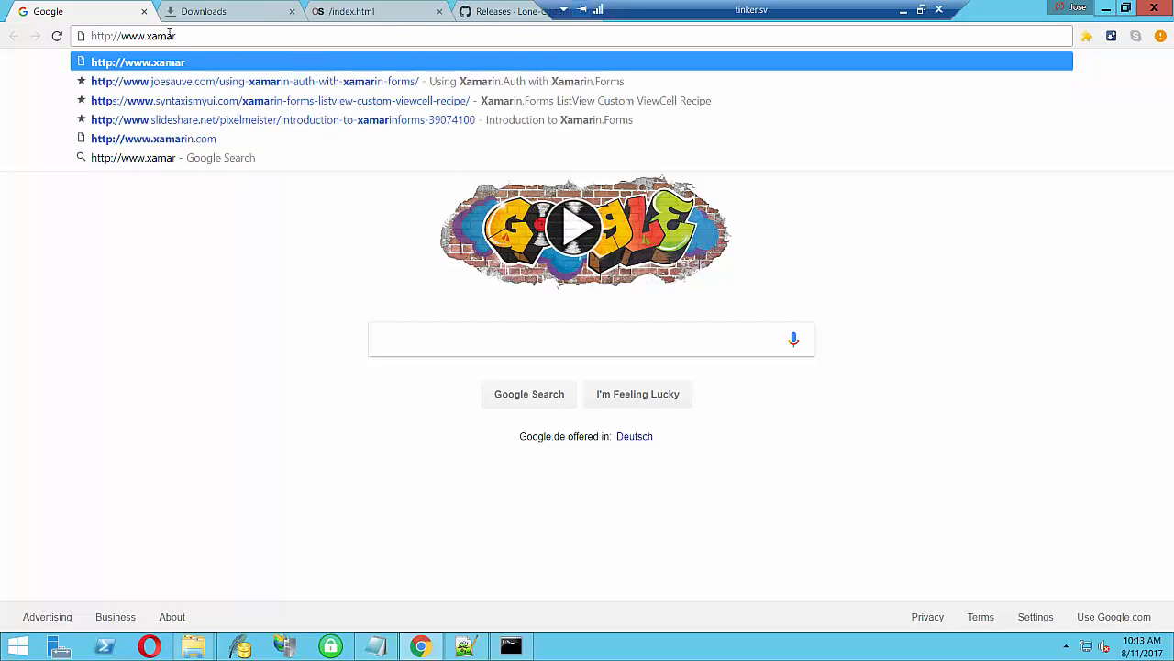
text(in-)
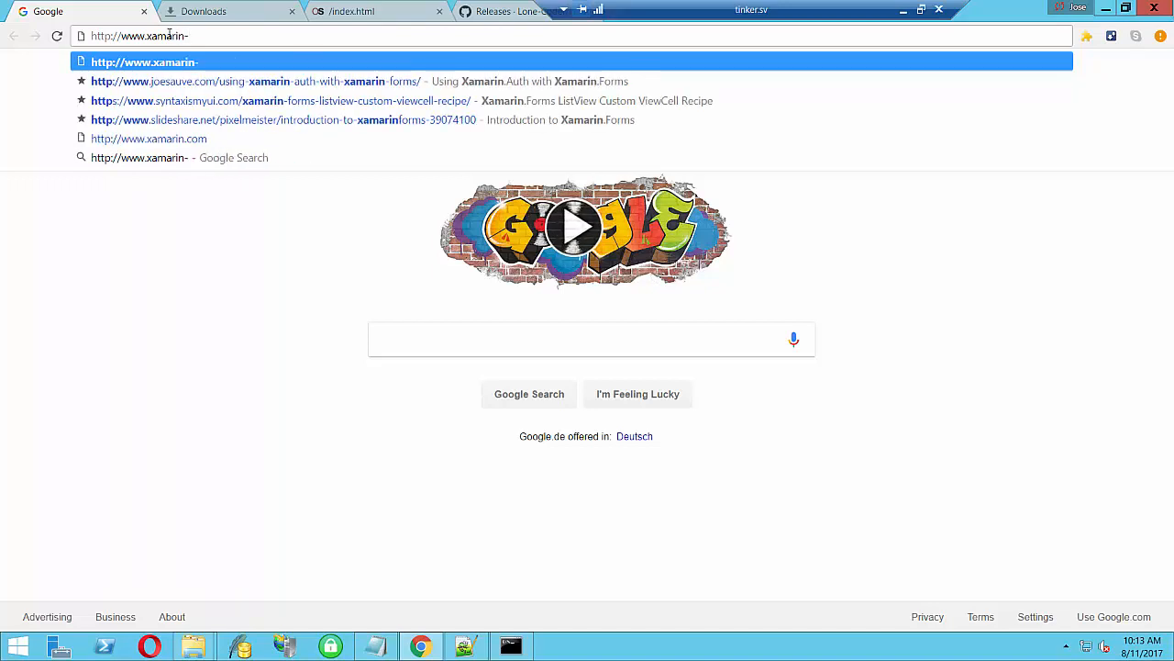
text(android-a)
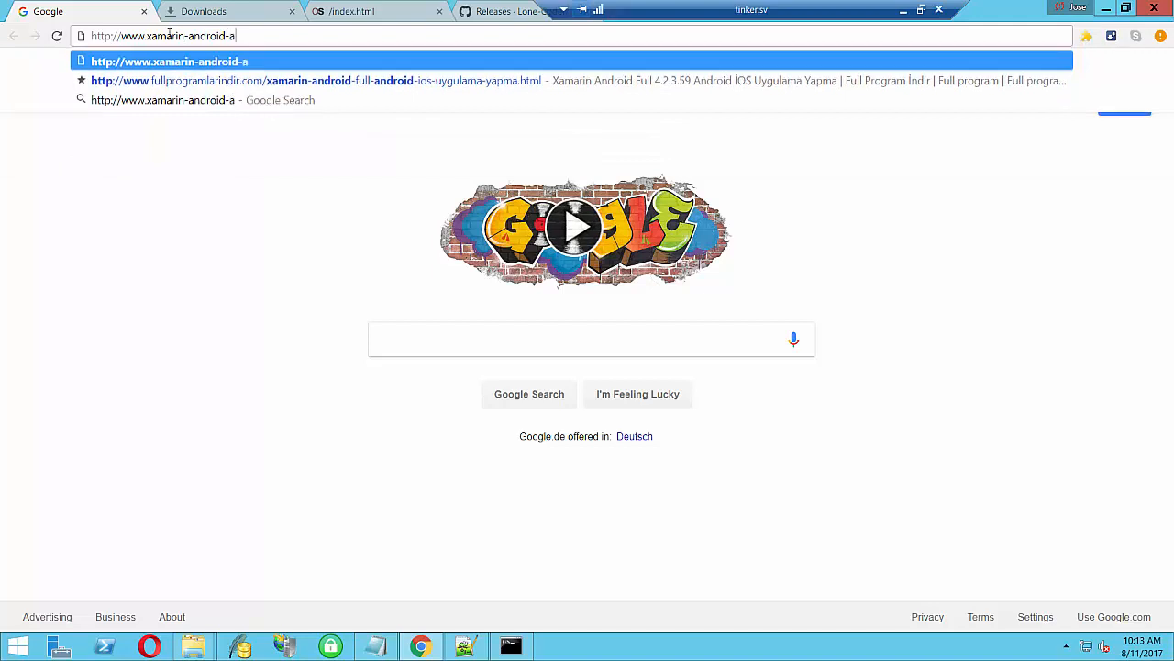
text(pps.com)
key(Return)
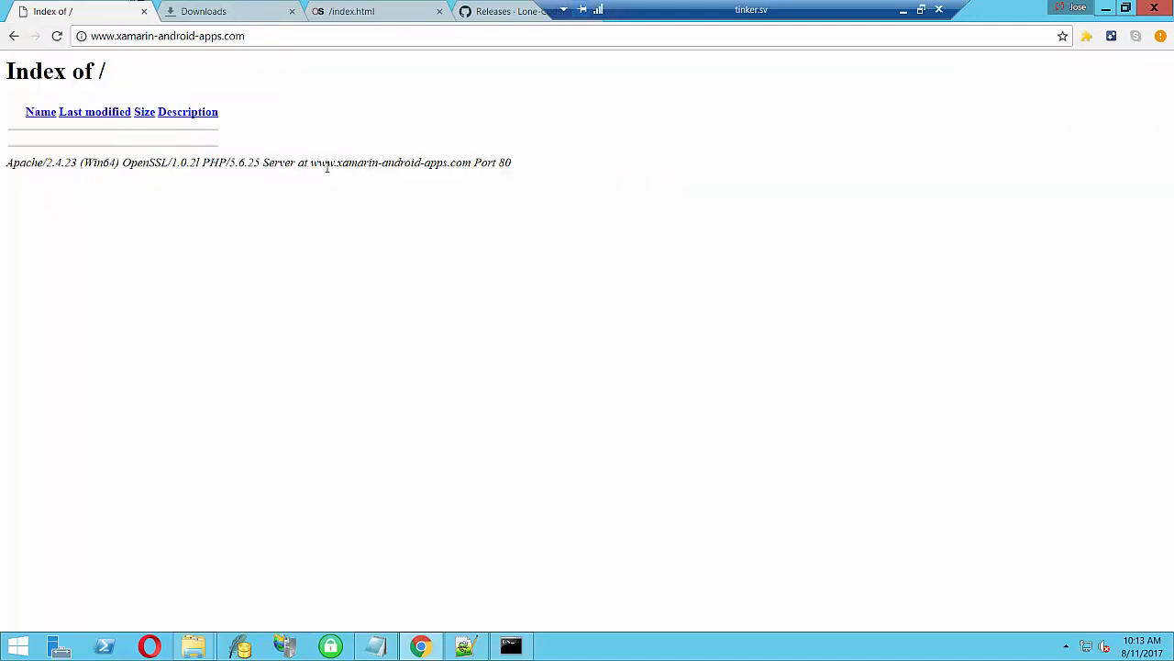
drag(327, 162, 569, 171)
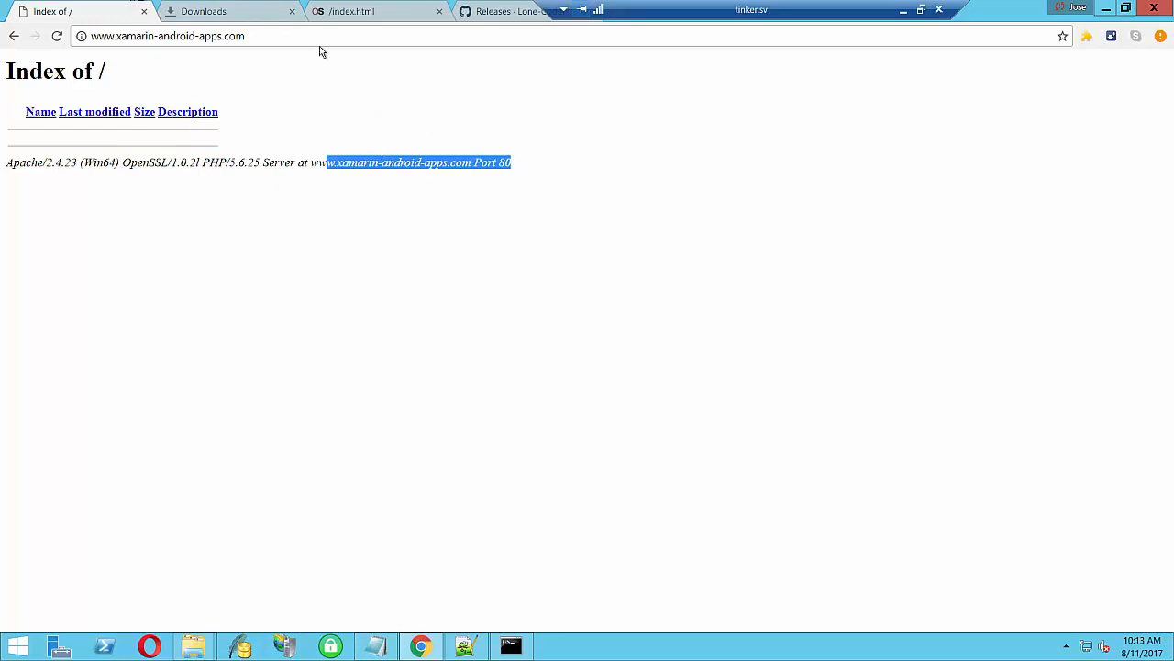
click(300, 35)
key(ctrl+a)
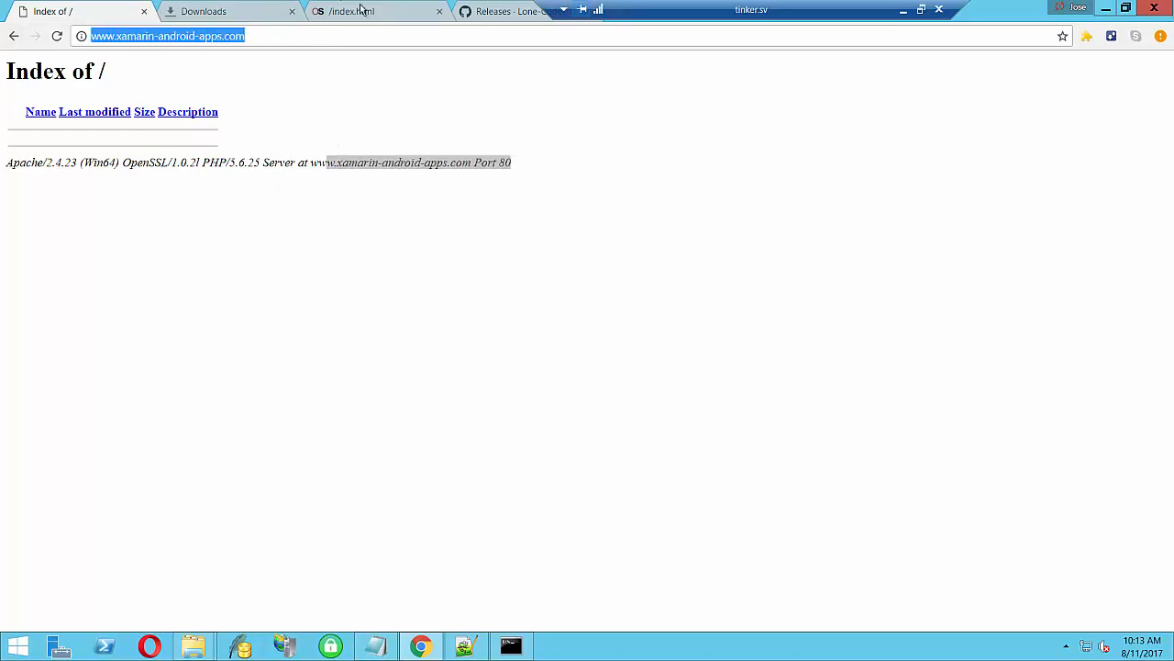
Create an empty text document named HelloXamarin in C:\wamp64\www\xap and reload the site's index page in Chrome
click(194, 646)
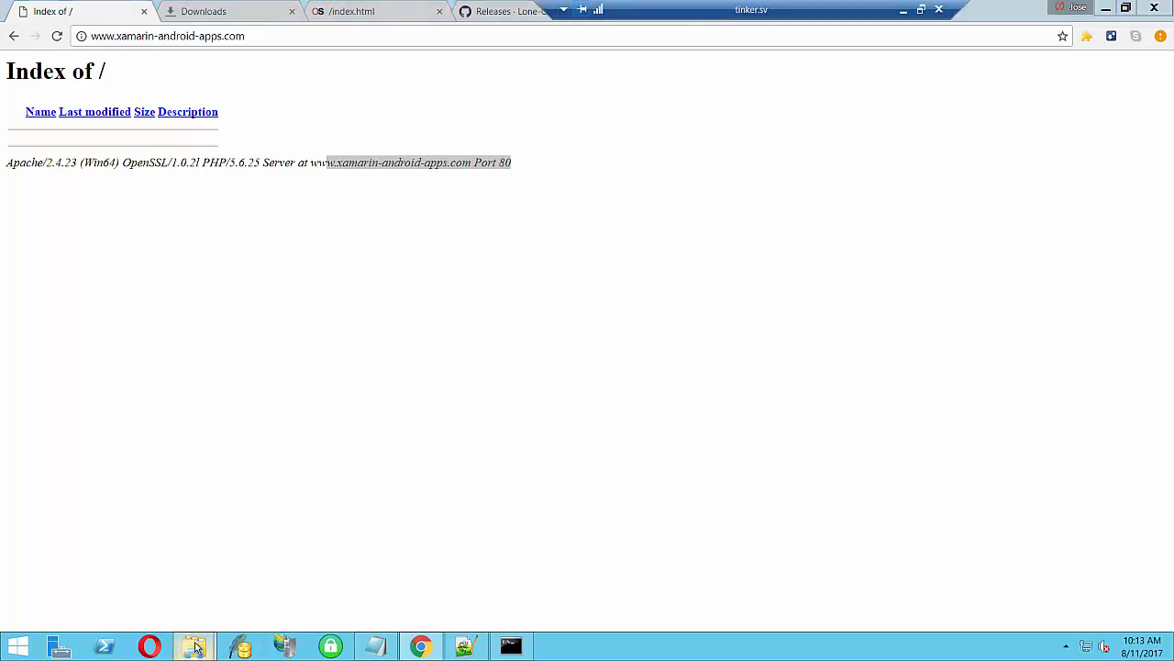
click(220, 568)
right_click(349, 228)
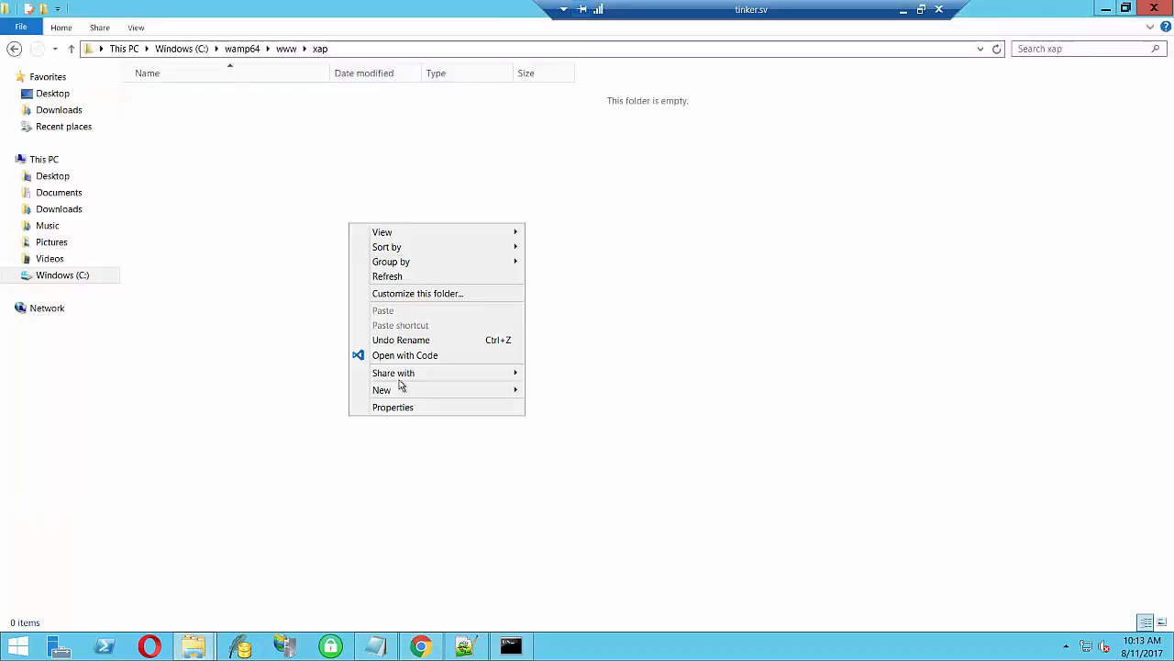
mouse_move(427, 390)
click(561, 487)
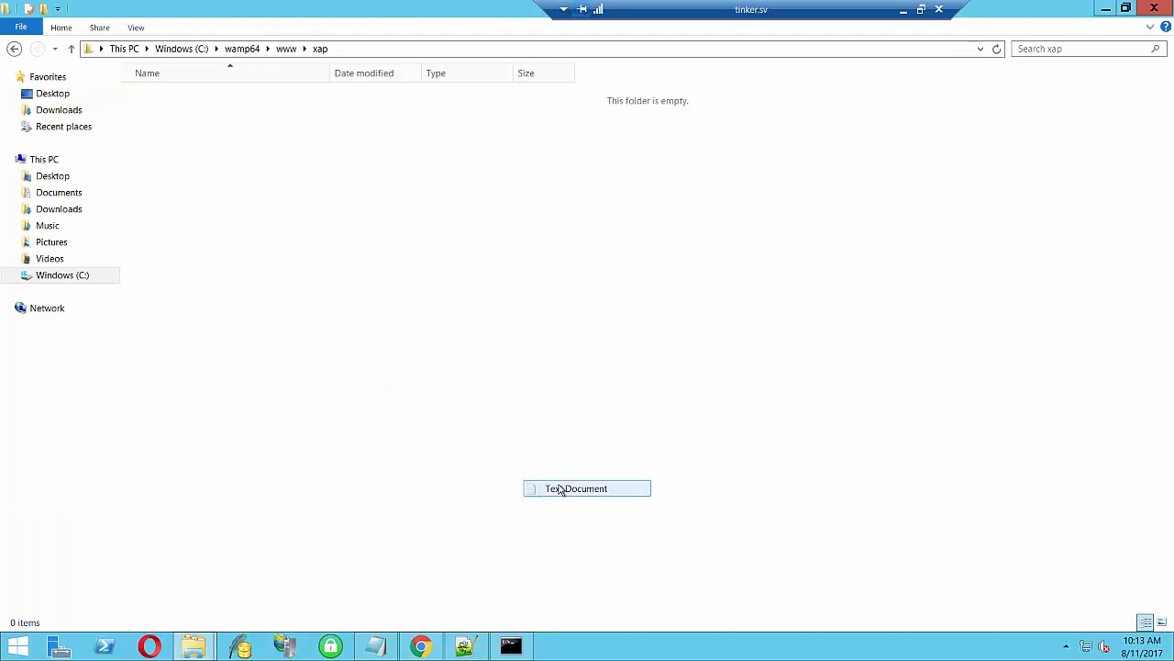
text(Hell)
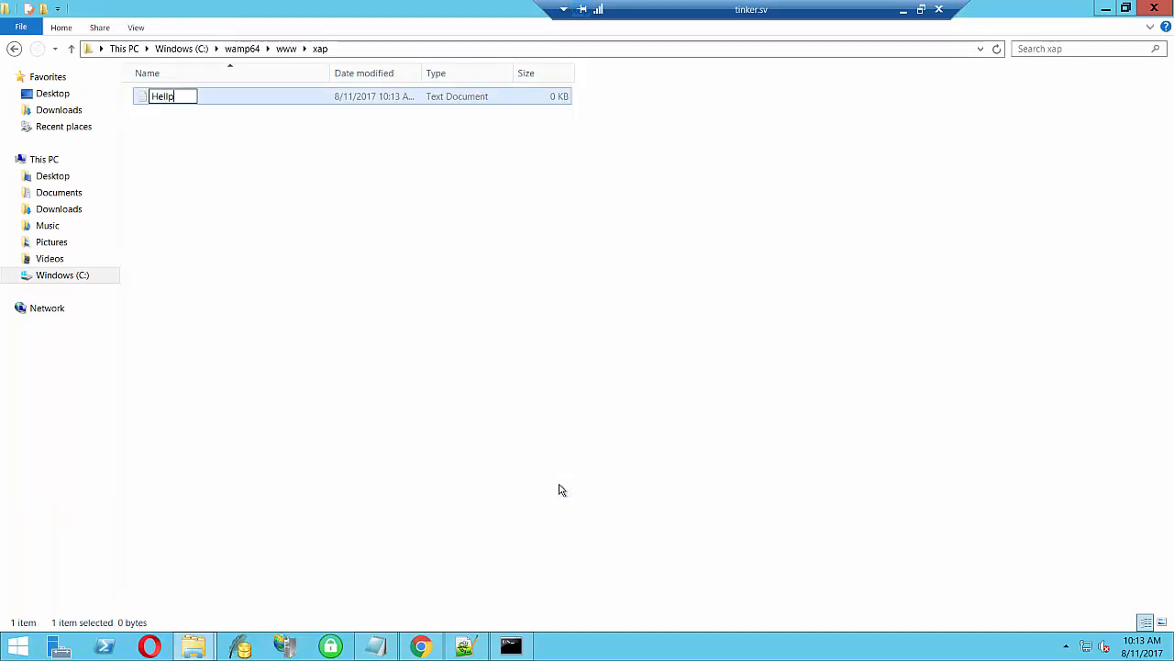
text(oXamarin)
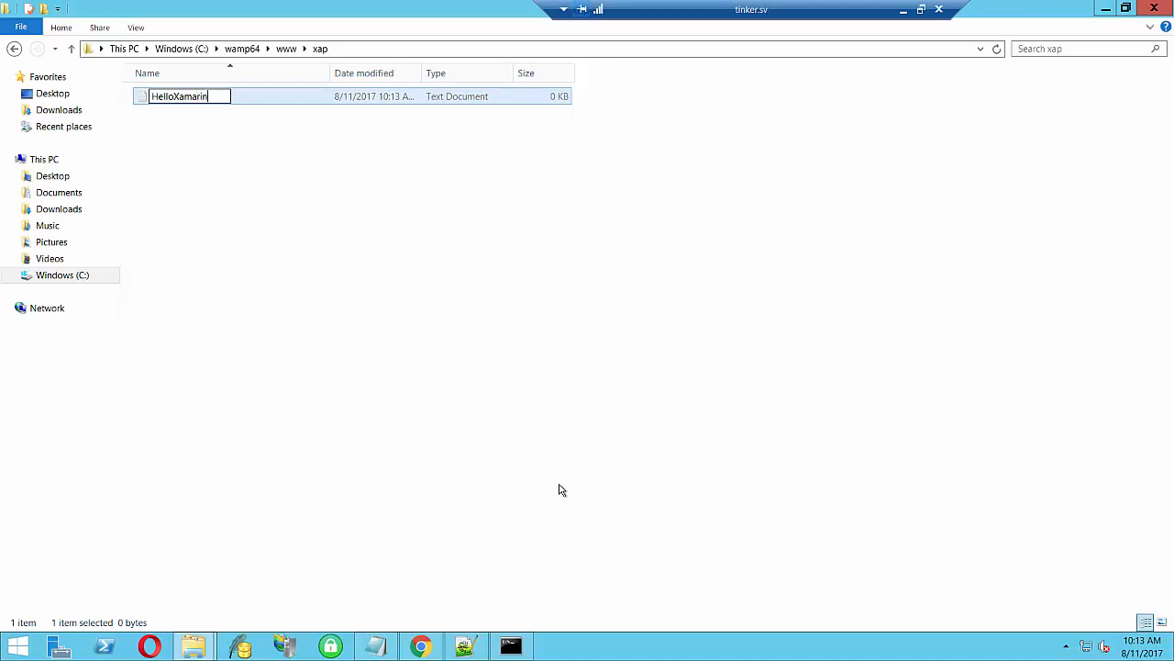
key(Return)
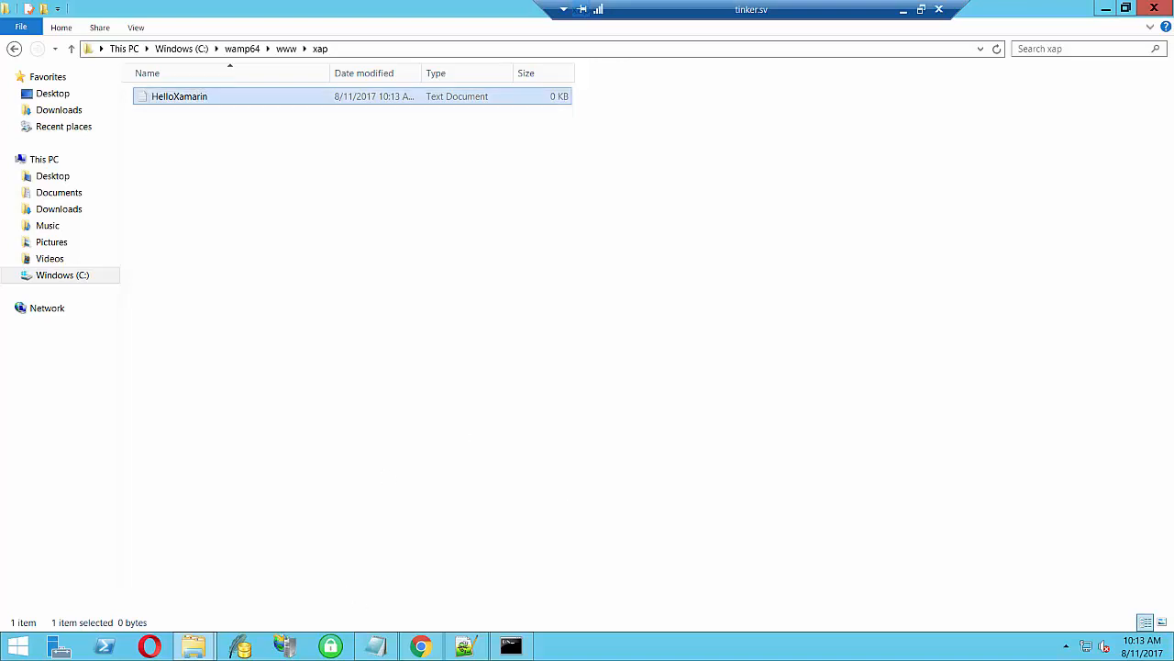
click(420, 645)
click(57, 35)
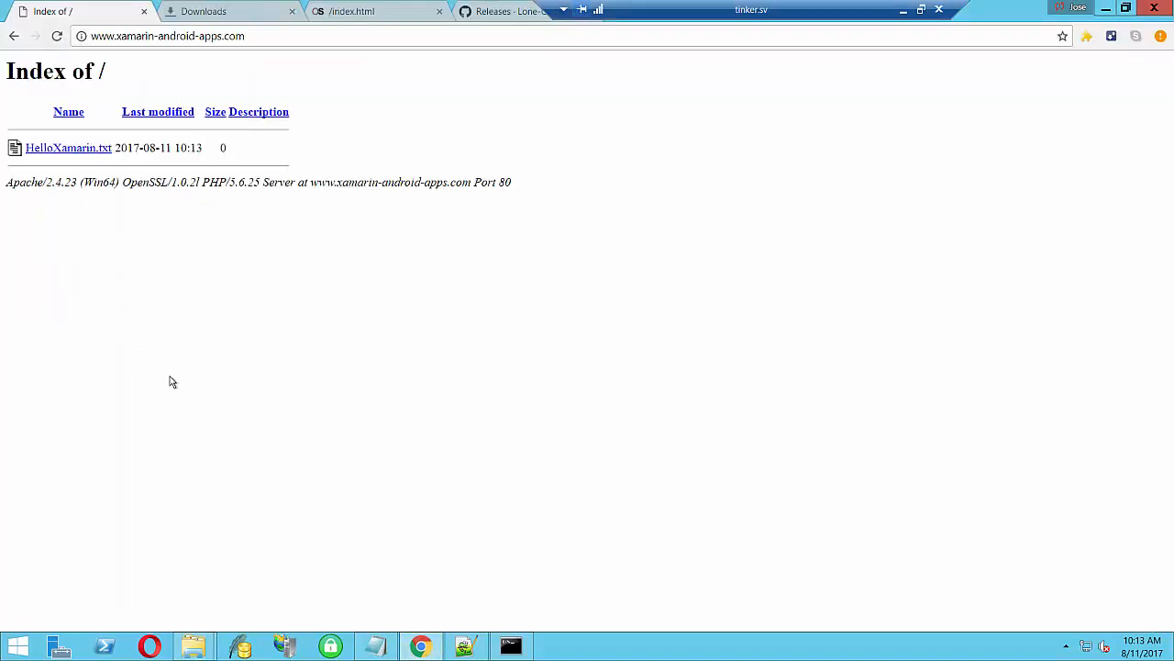
Switch to Notepad++ and reload the externally modified apache_error.log
click(475, 643)
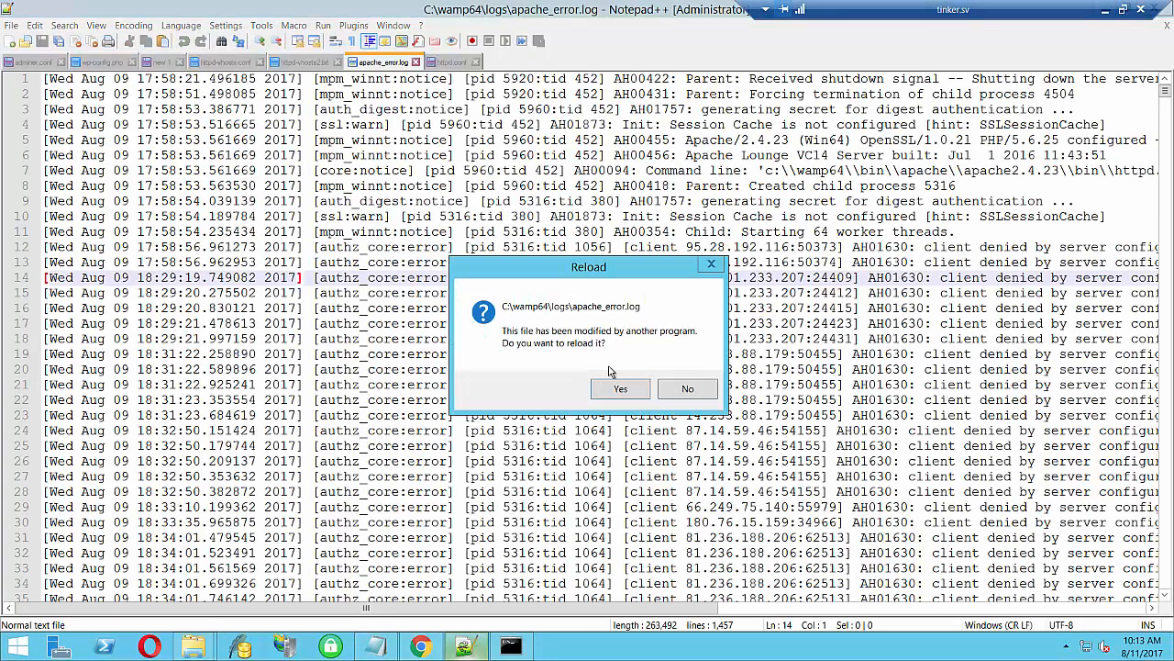
click(620, 388)
click(609, 400)
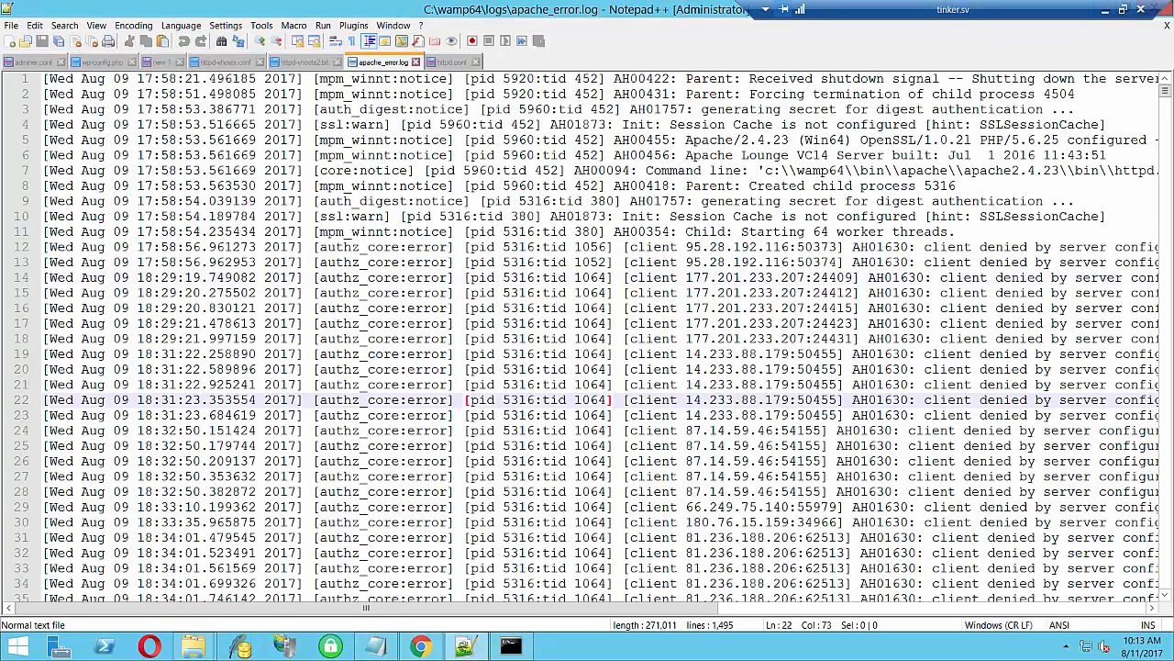
click(377, 646)
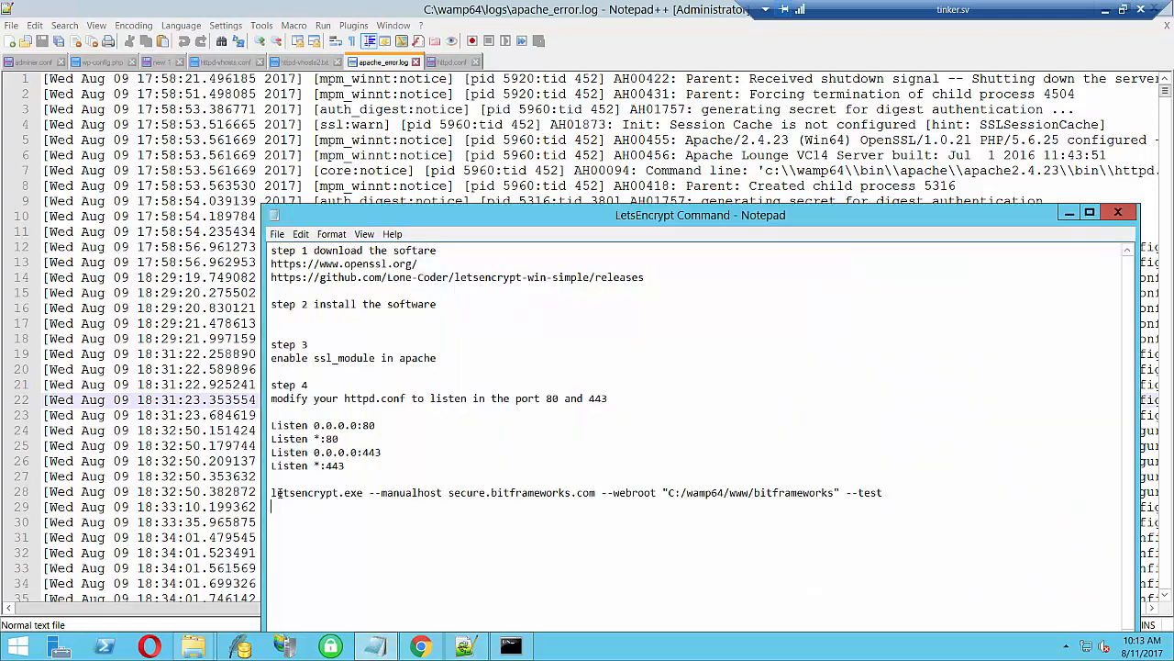
click(271, 493)
shift+click(909, 493)
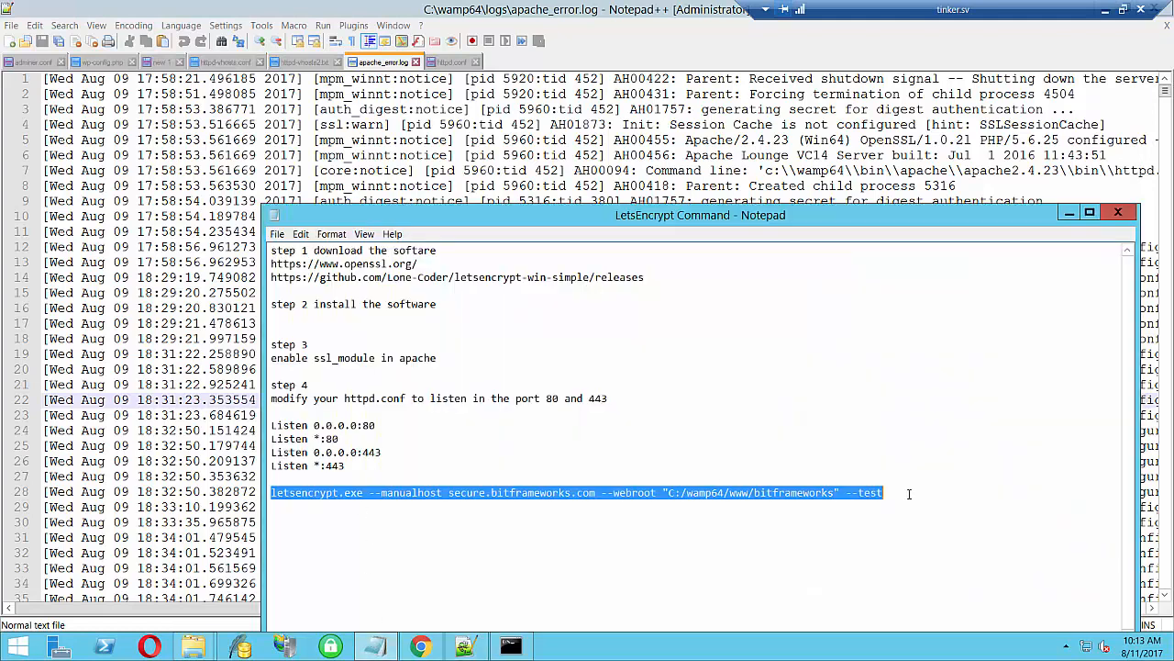
click(446, 514)
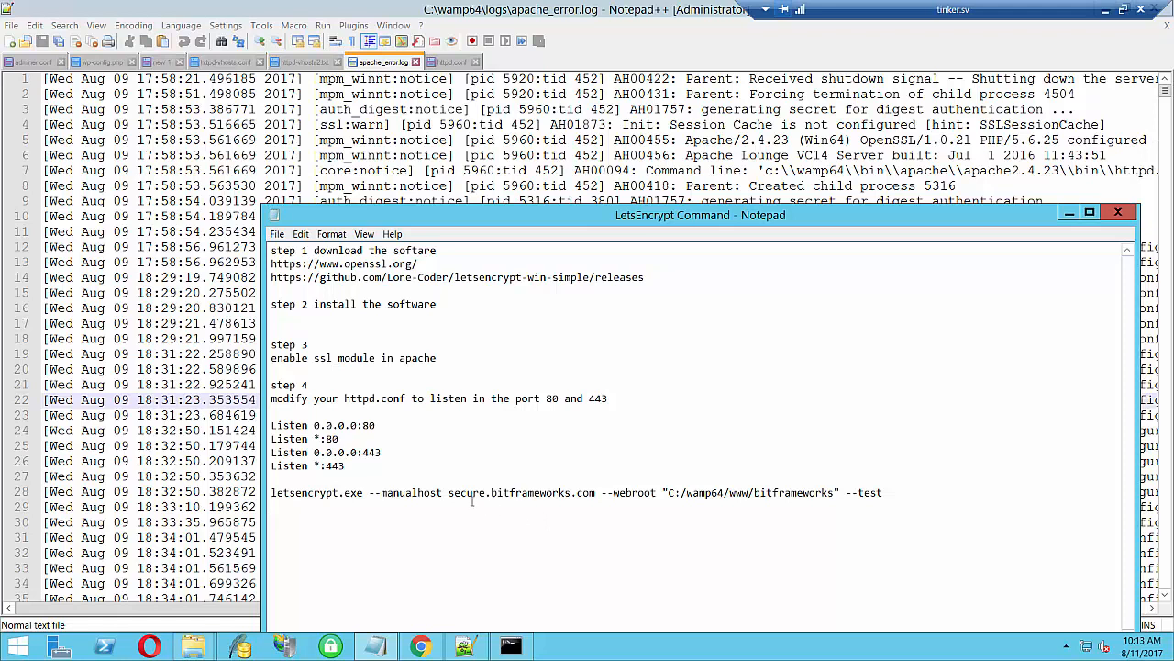
drag(449, 493, 596, 493)
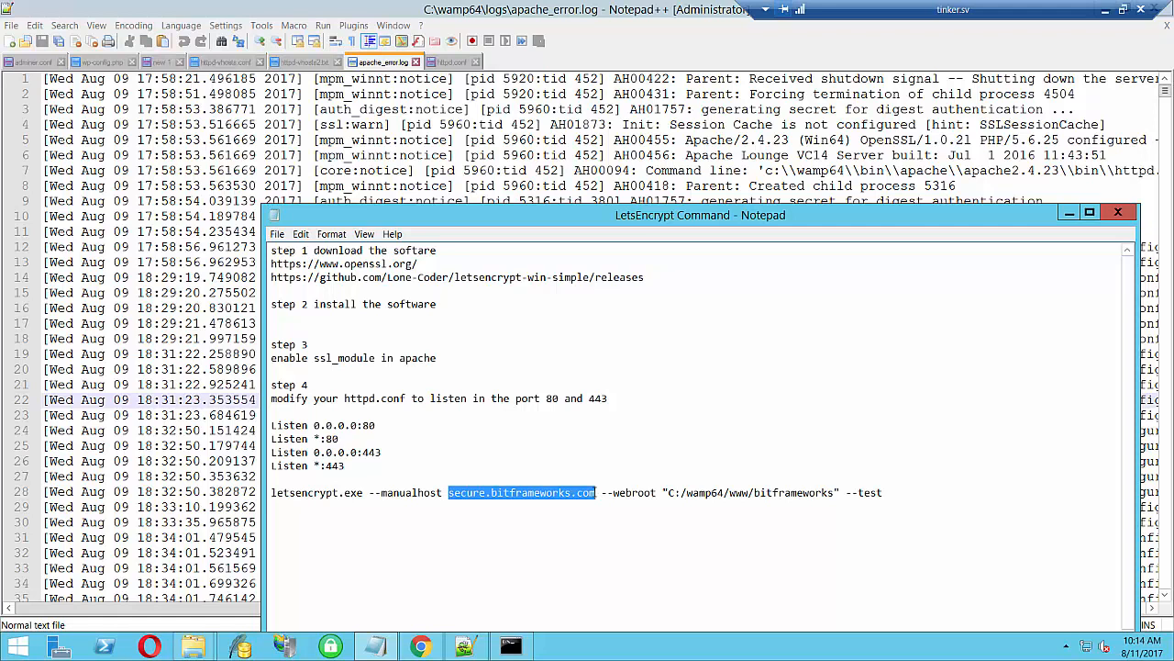
text(www.h)
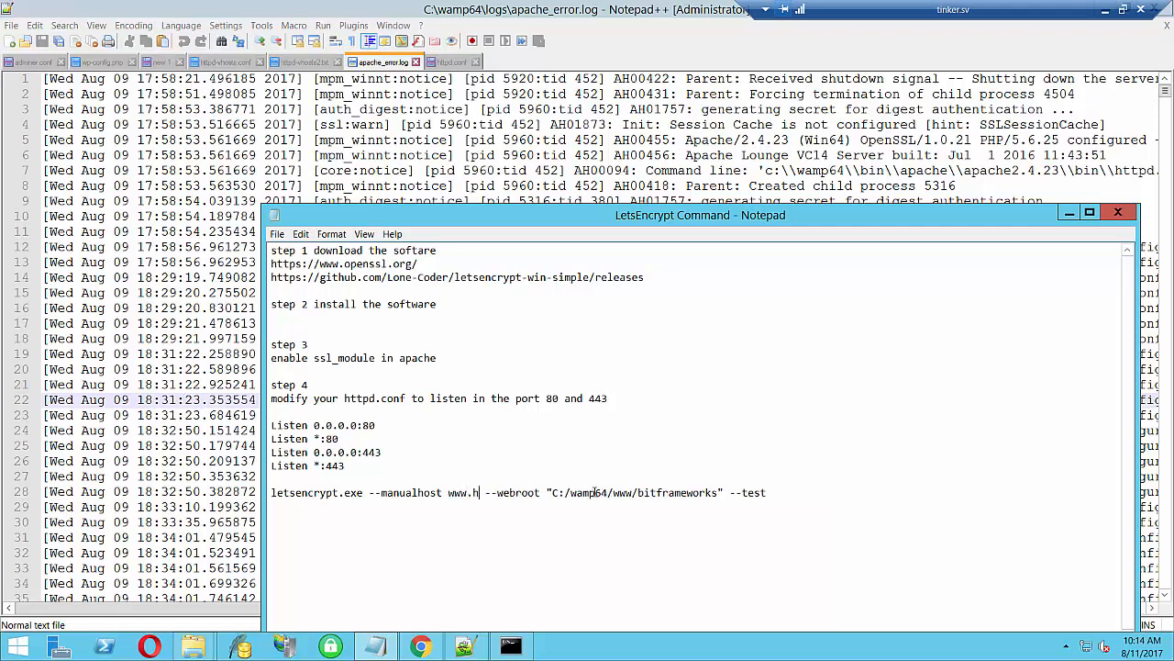
text(amarin-a)
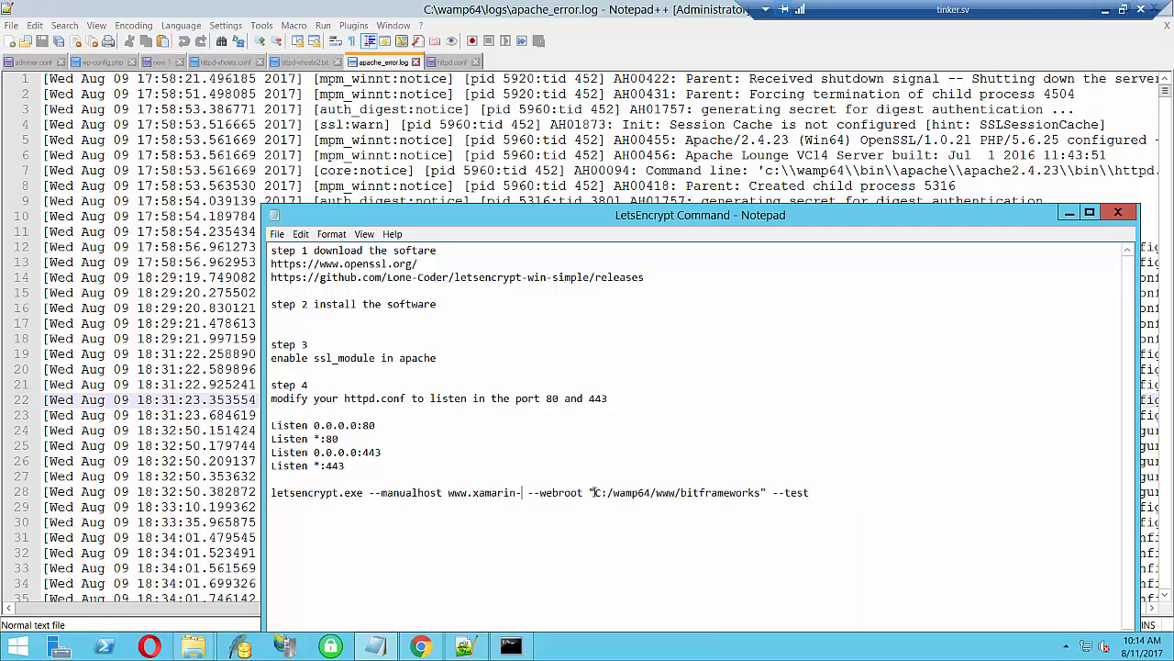
text(ndroid-)
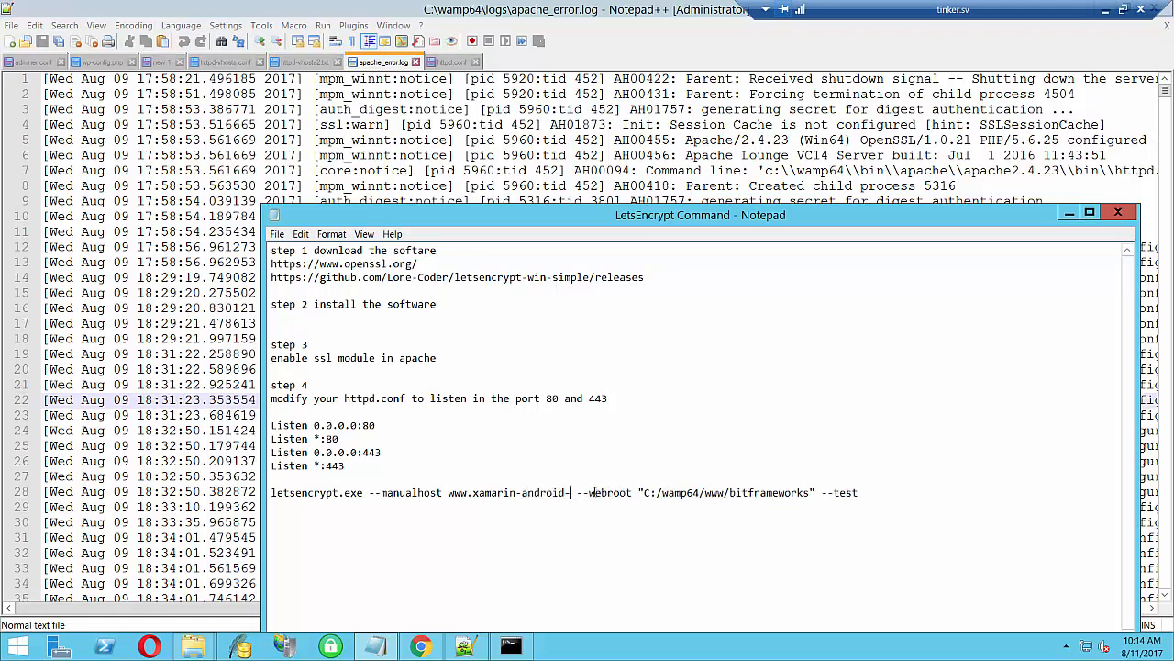
text(apps.com)
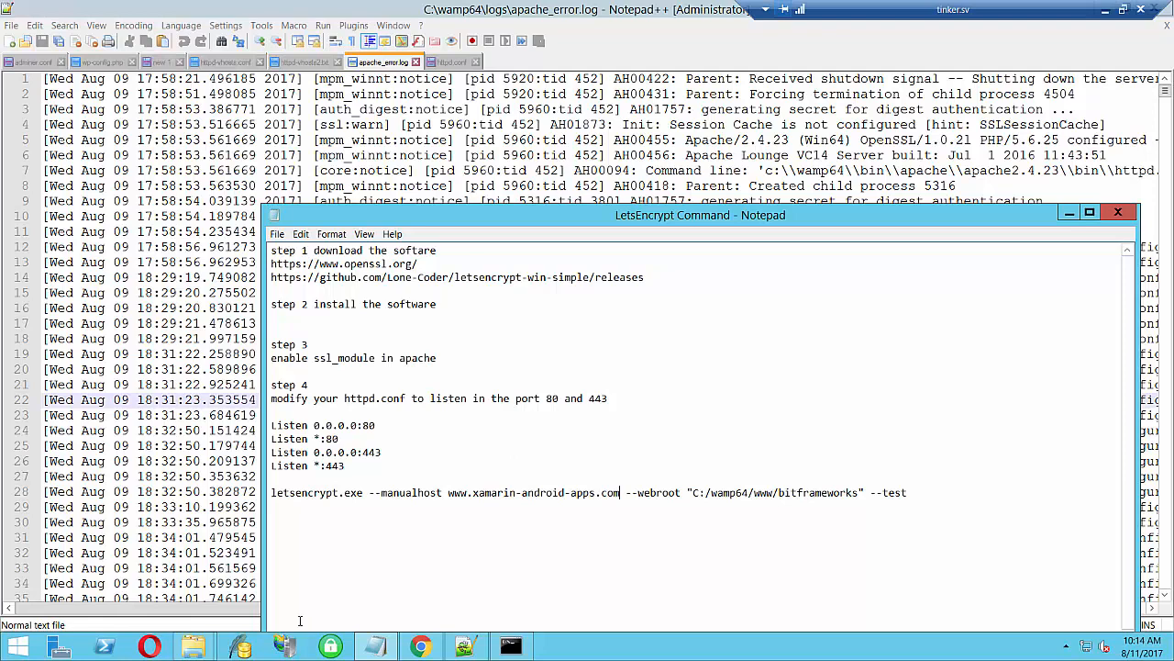
Check the xap folder's path in File Explorer and set the command's --webroot path in Notepad to "C:/wamp64/www/xap"
click(192, 646)
click(267, 592)
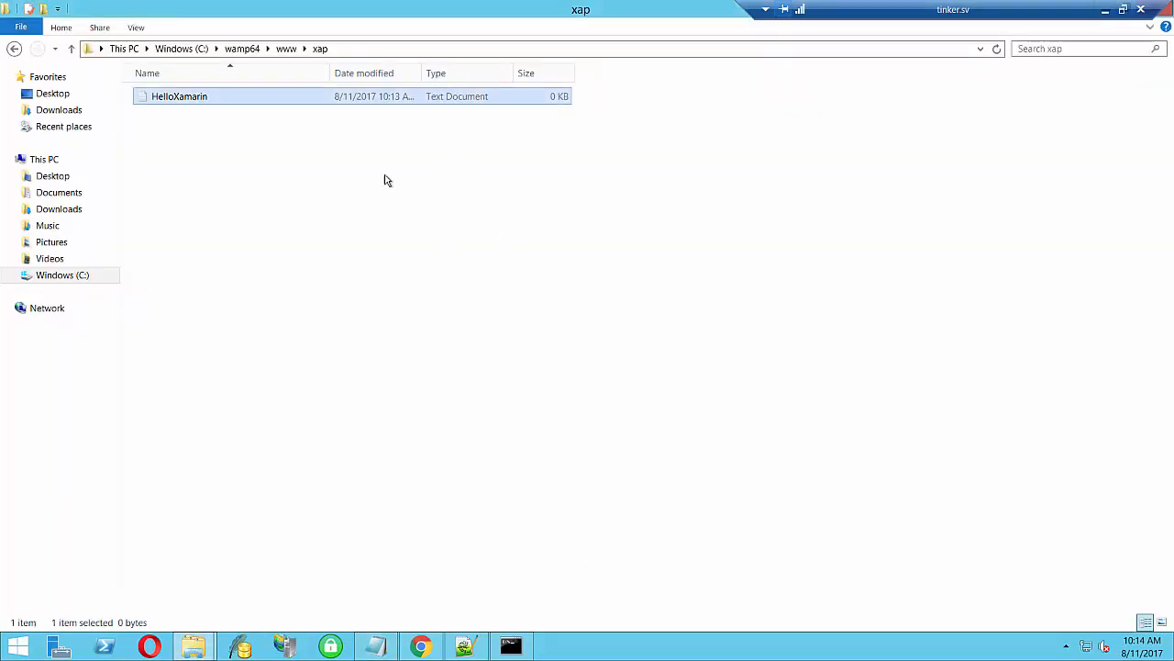
click(379, 48)
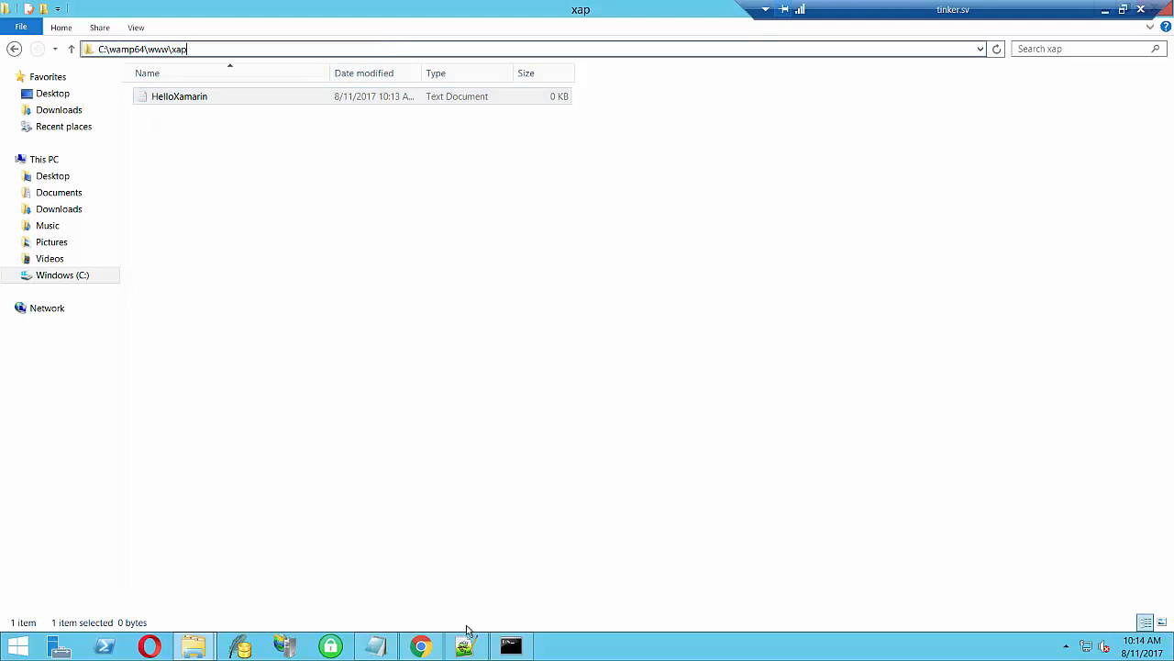
click(390, 645)
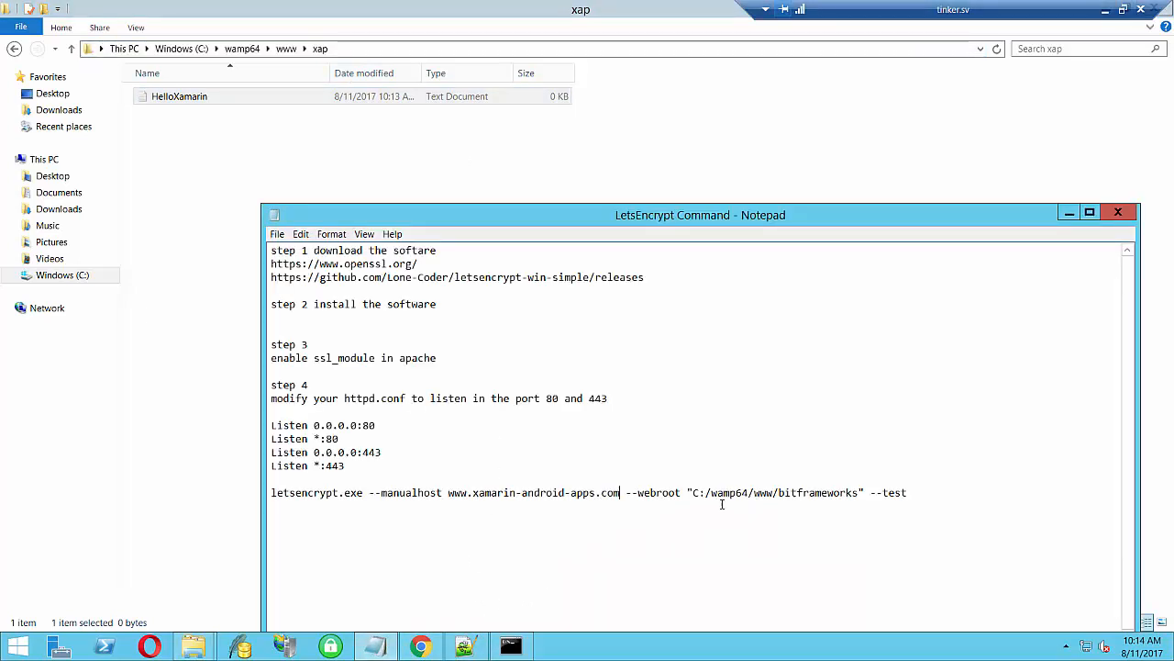
drag(780, 493, 859, 492)
text(xap)
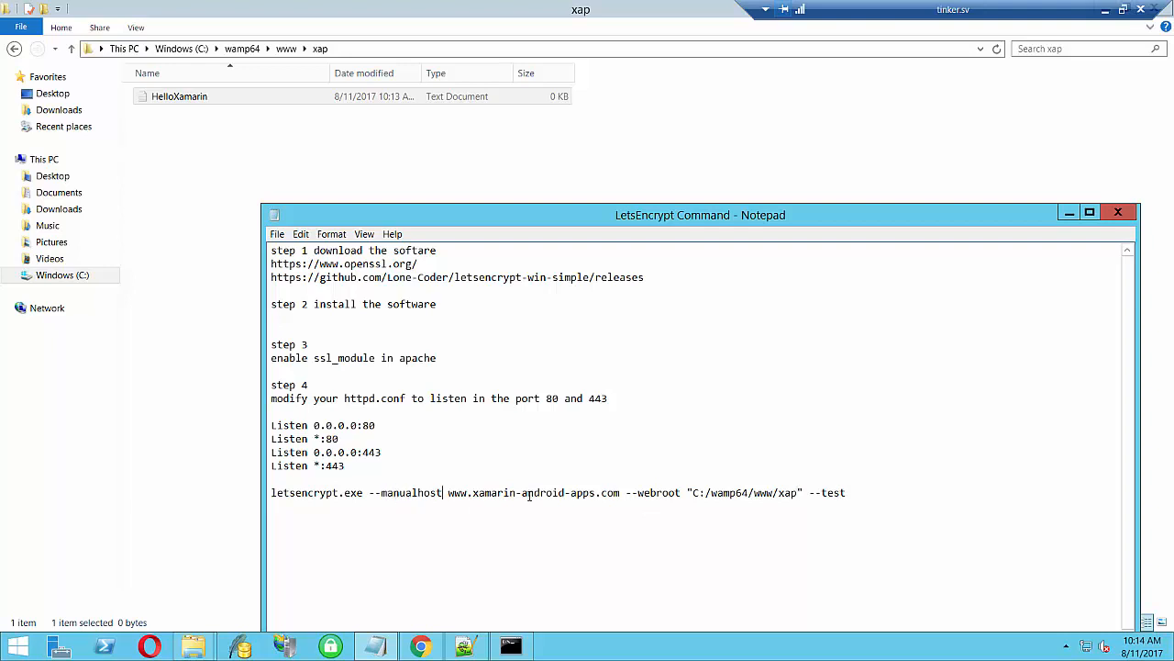
Compare the command's --manualhost value with the ServerName of the xamarin android apps virtual host in httpd-vhosts.conf
drag(443, 493, 626, 493)
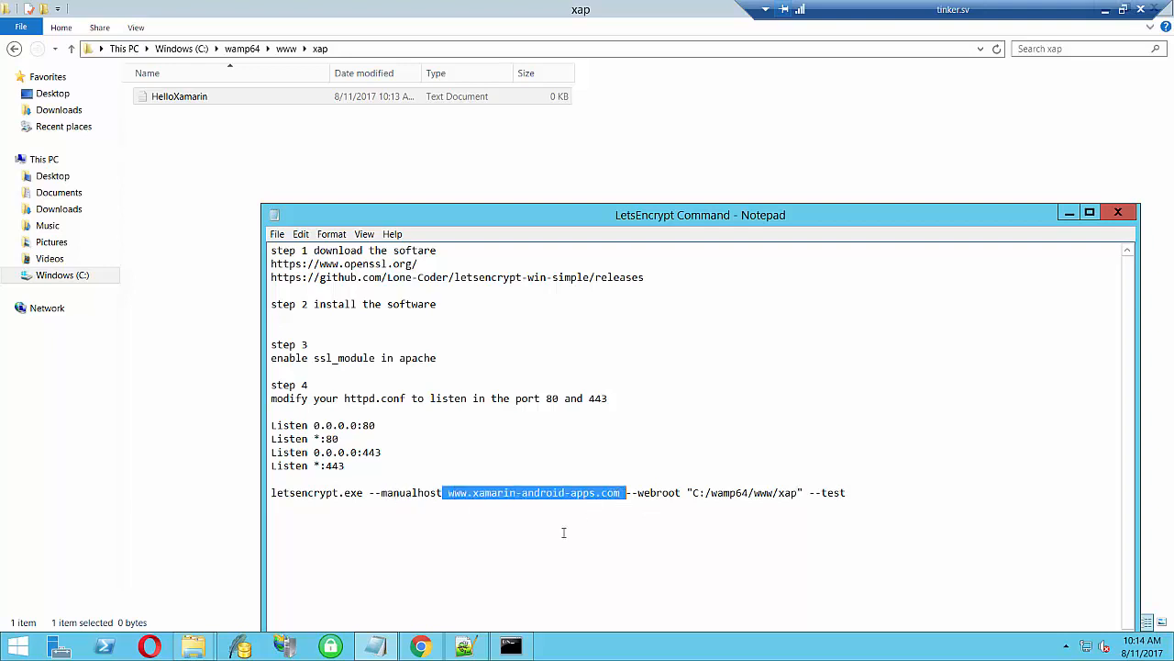
click(464, 650)
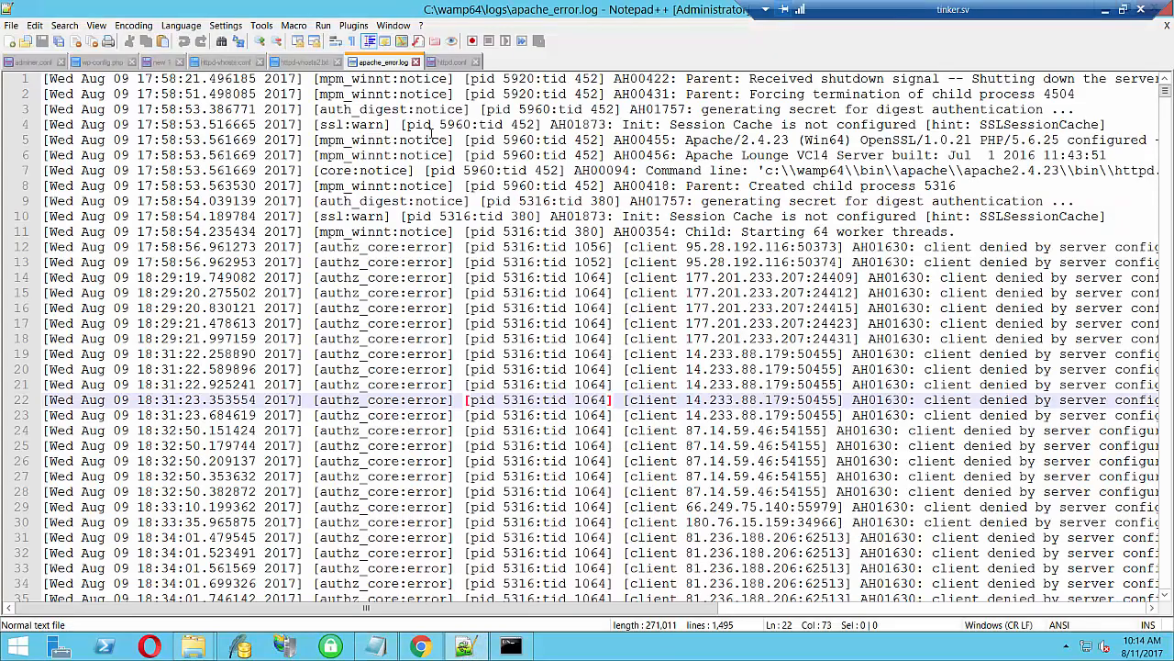
click(225, 62)
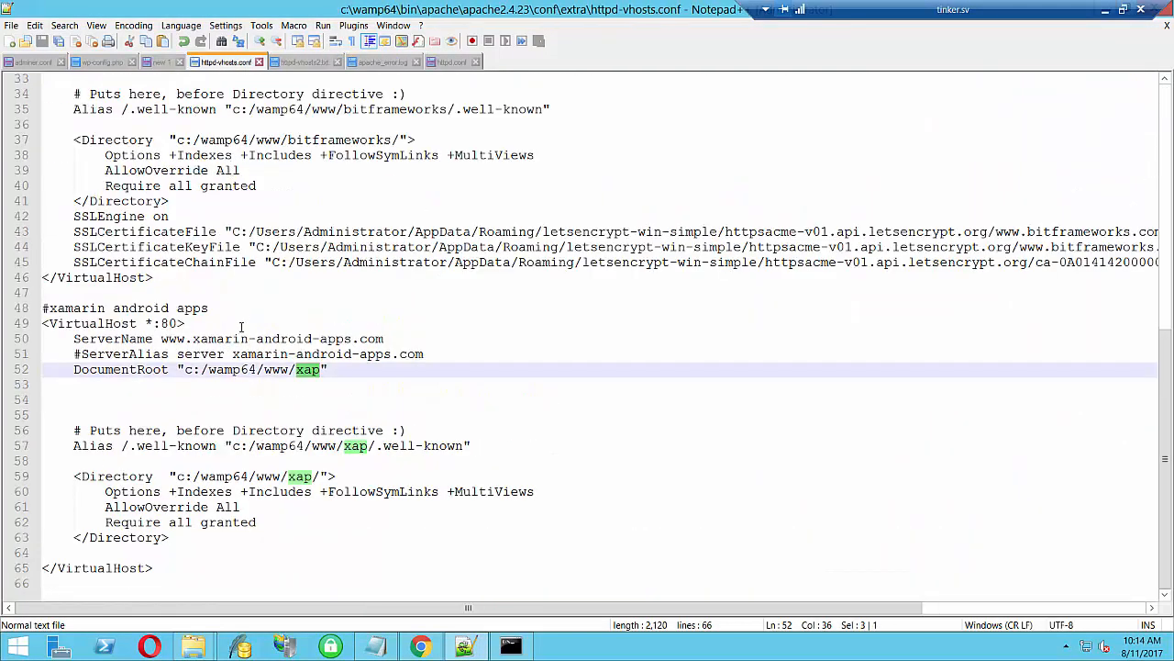
scroll(237, 353, up, 2)
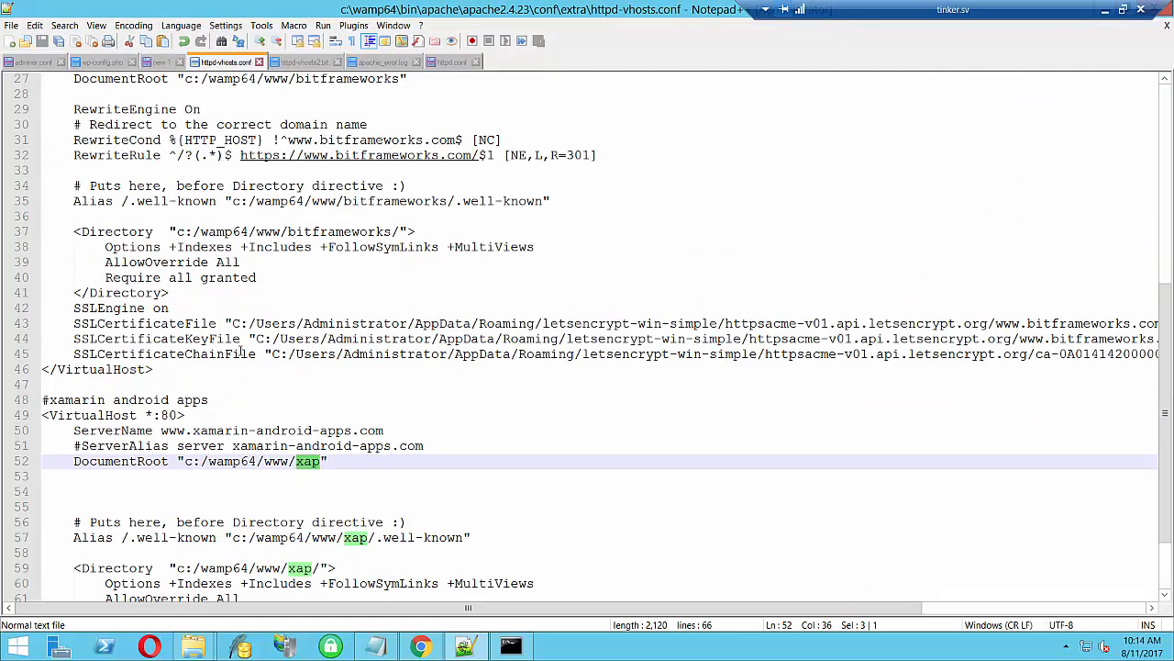
drag(162, 431, 388, 430)
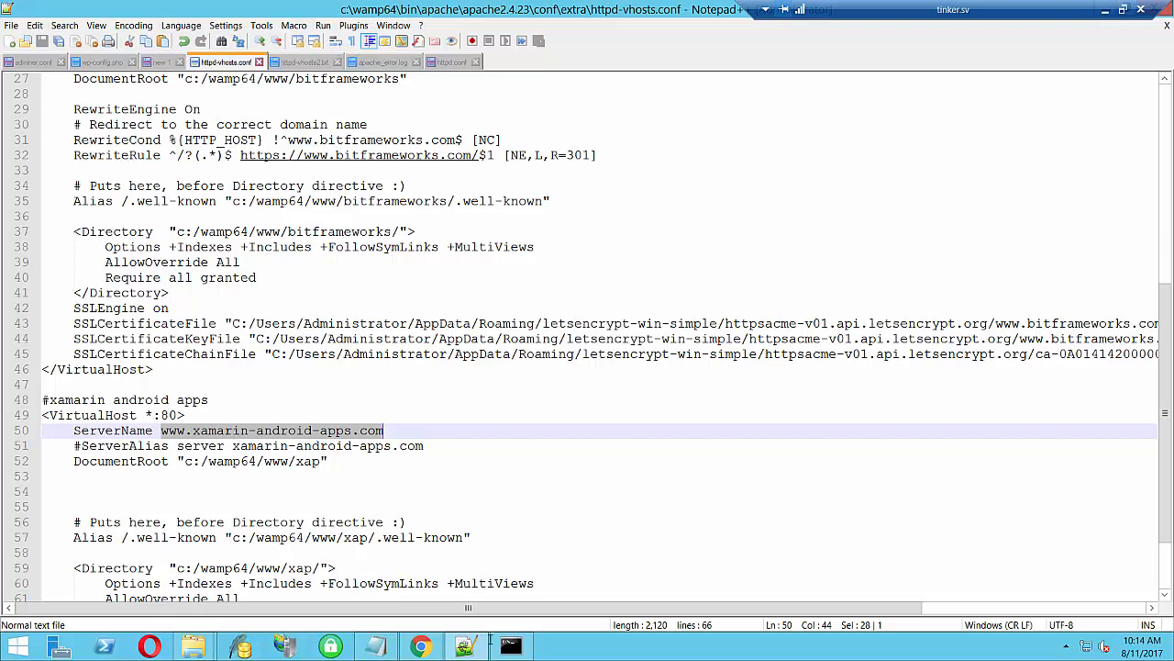
click(376, 647)
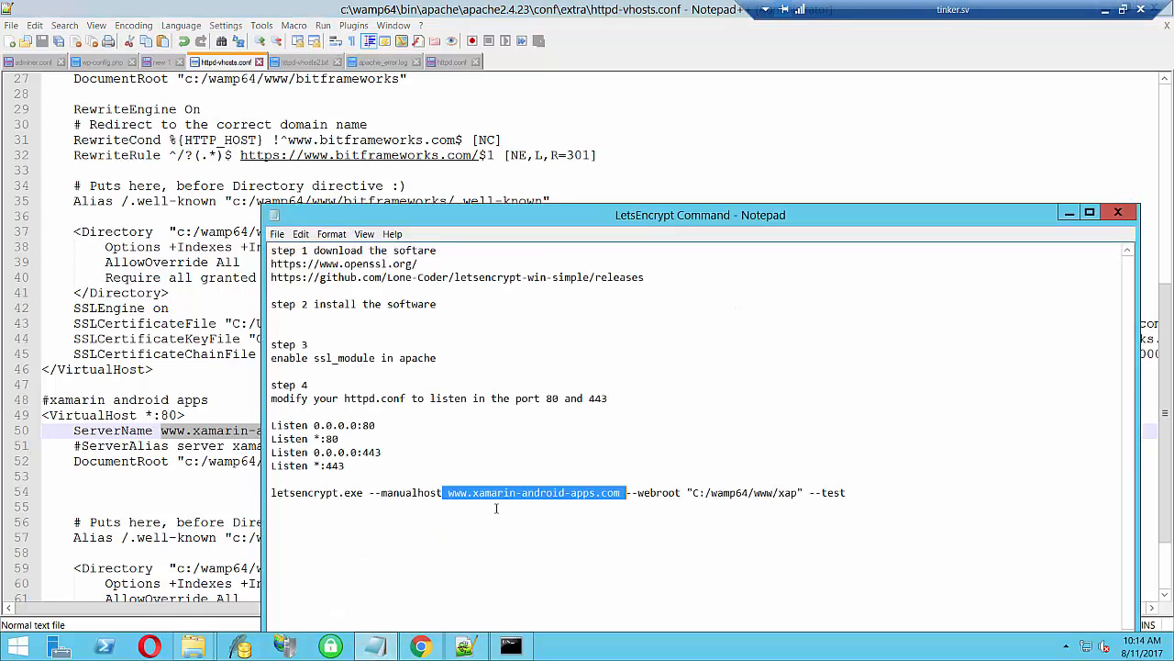
click(444, 492)
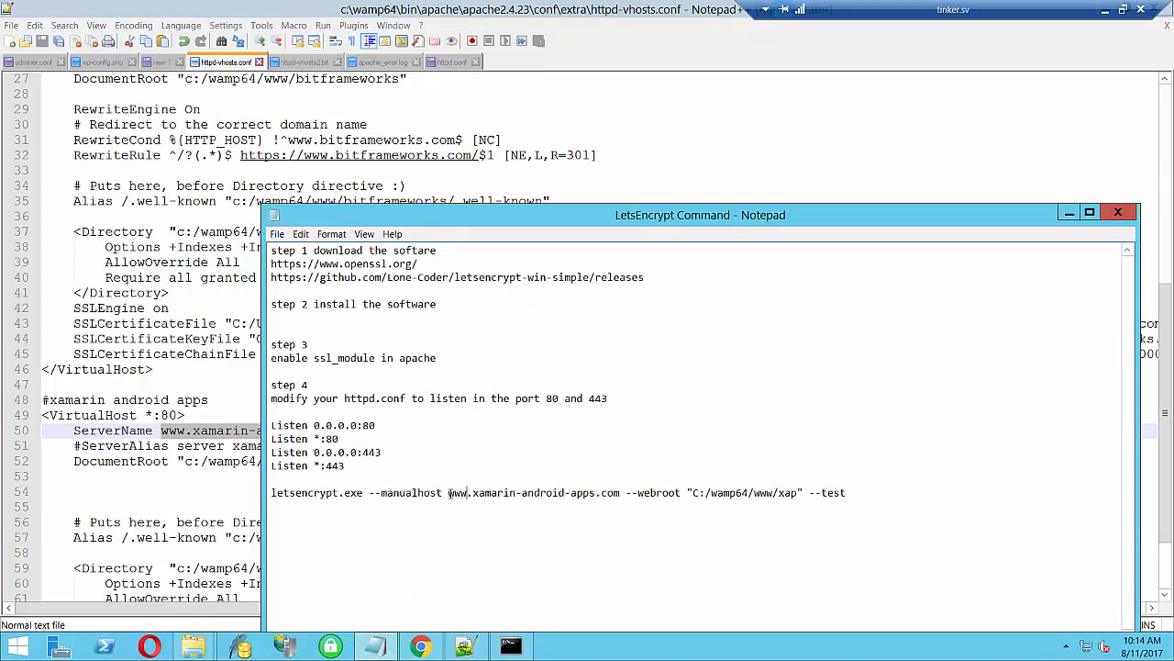
drag(450, 492, 625, 492)
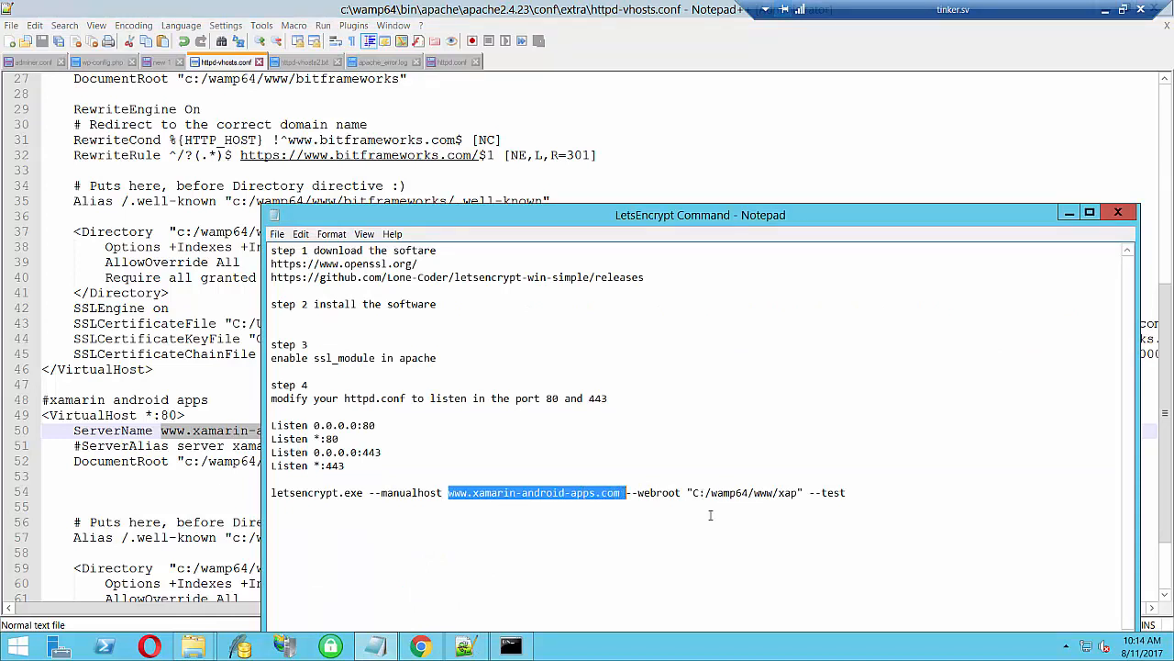
Copy the complete letsencrypt.exe command with --test from Notepad and run it in Command Prompt from C:\letsencrypt-win-simple
drag(272, 492, 897, 492)
key(ctrl+c)
click(511, 646)
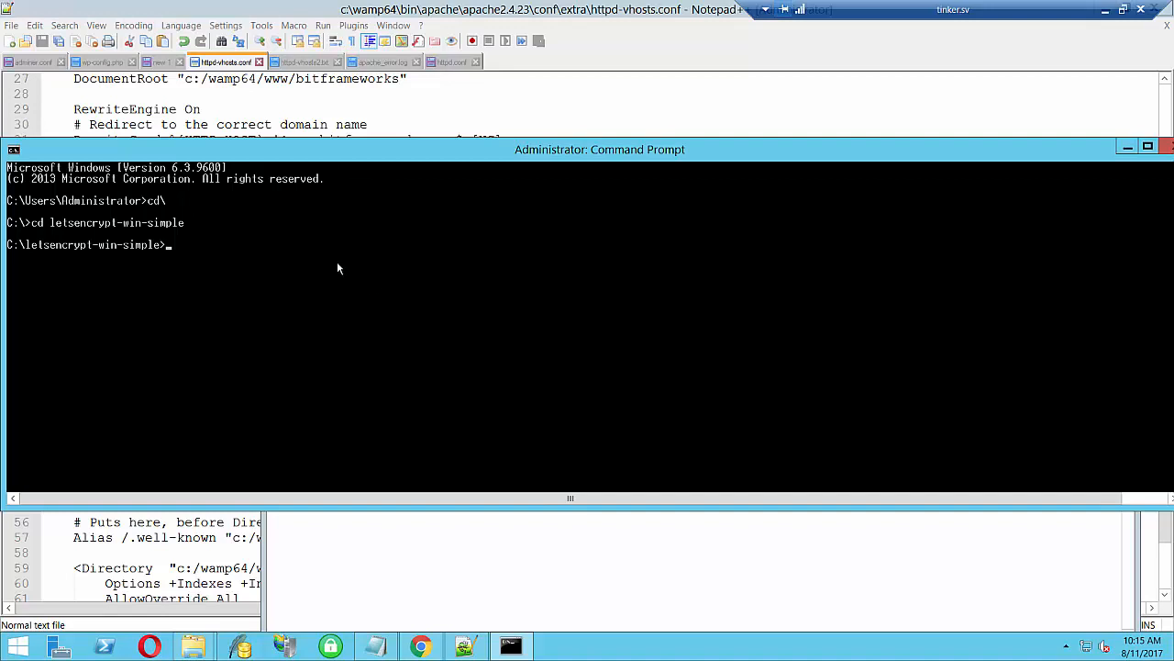
right_click(350, 313)
click(400, 350)
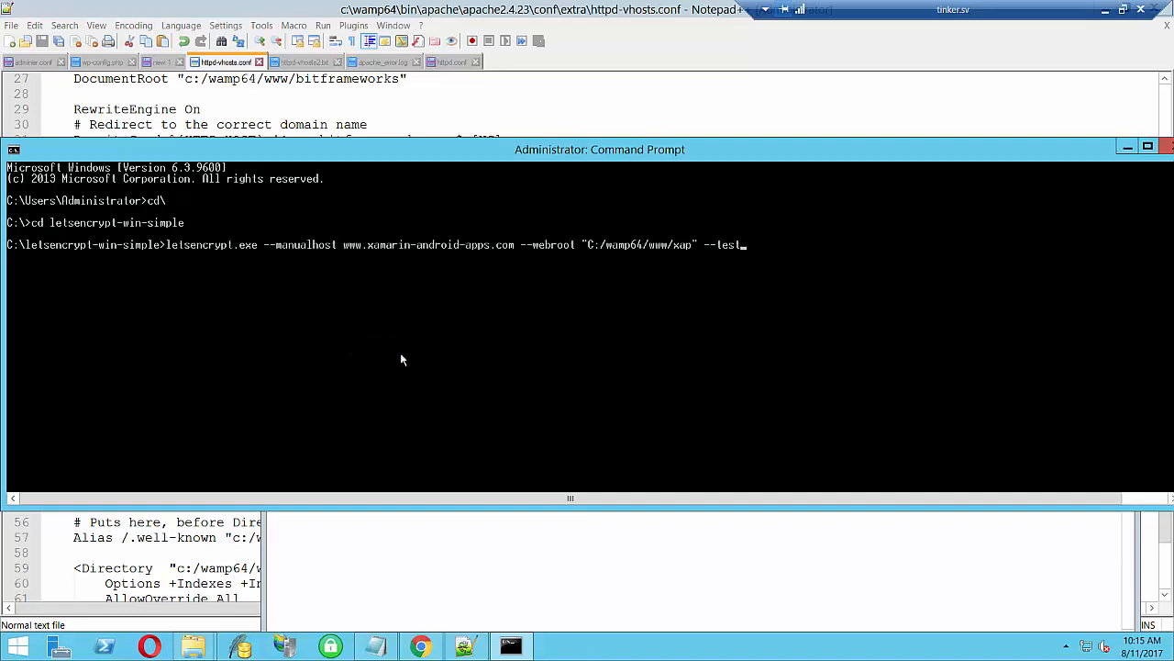
key(Return)
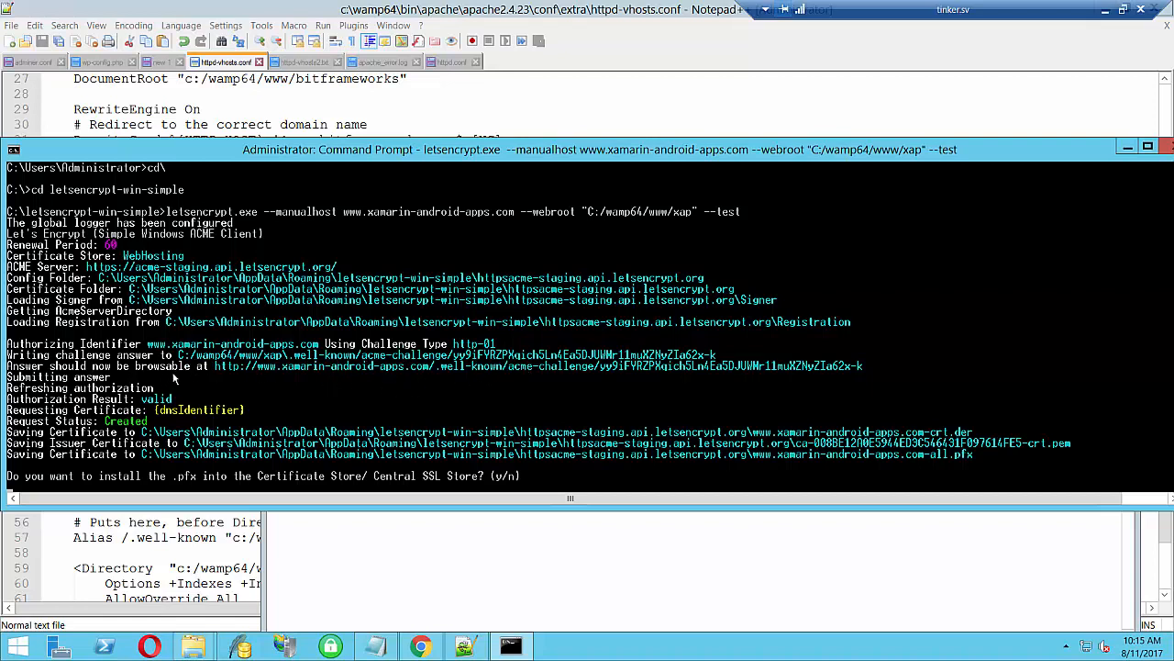
Copy the acme-challenge URL from the command output, load it in a new Chrome tab to check it, and close that tab
right_click(317, 372)
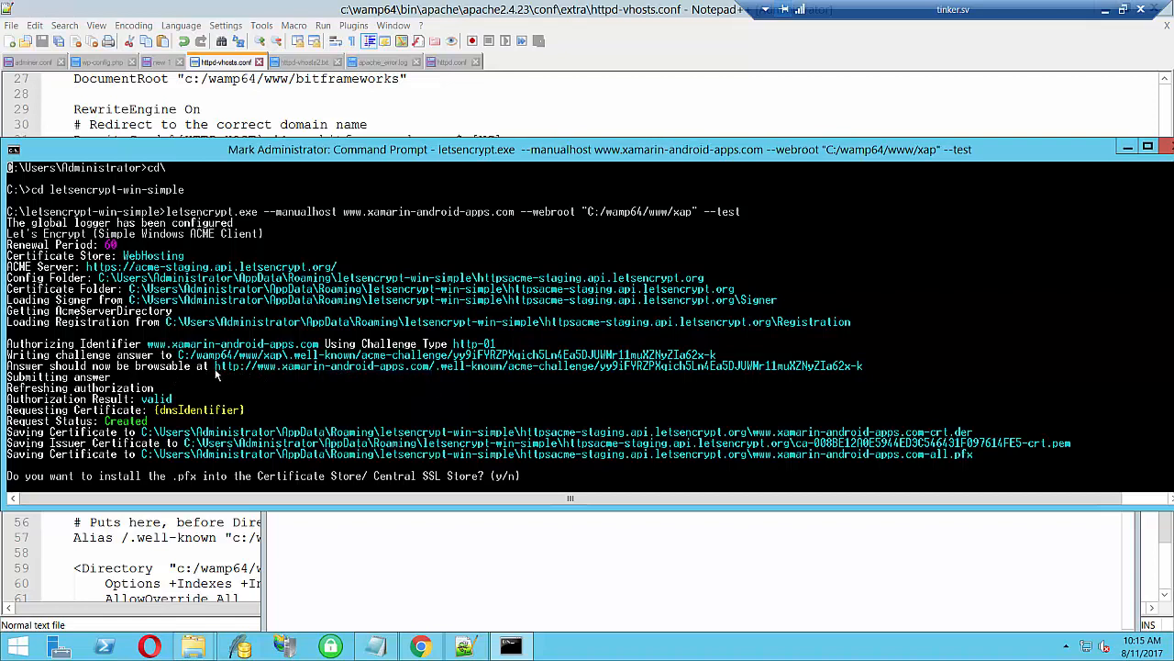
drag(215, 367, 892, 374)
key(Return)
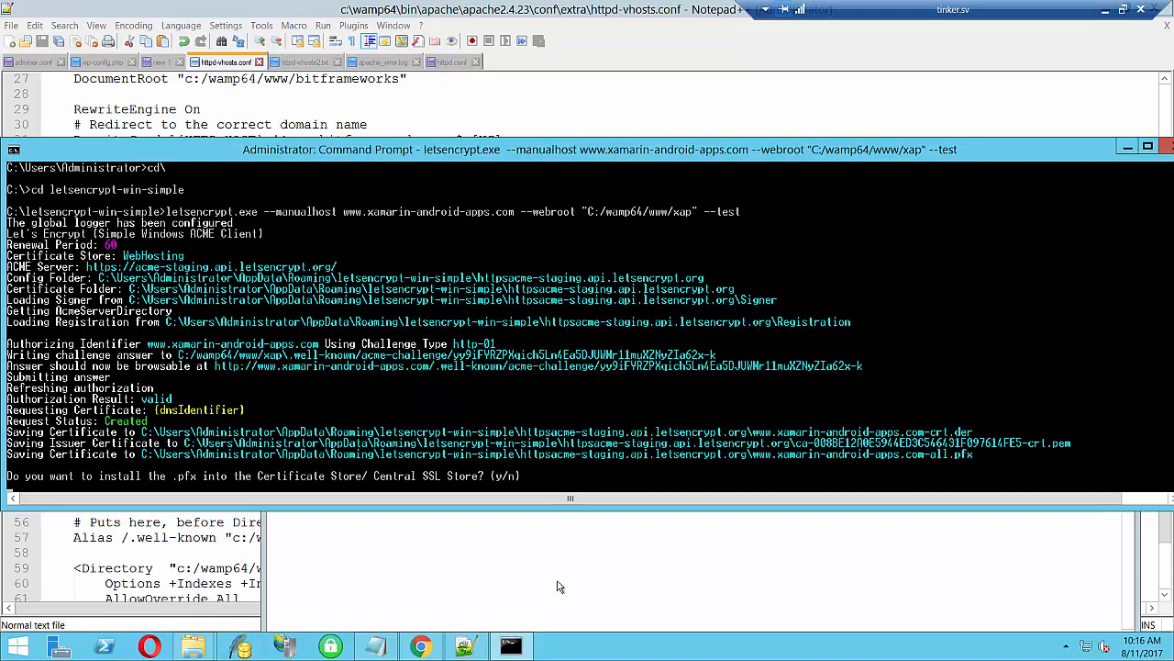
click(420, 646)
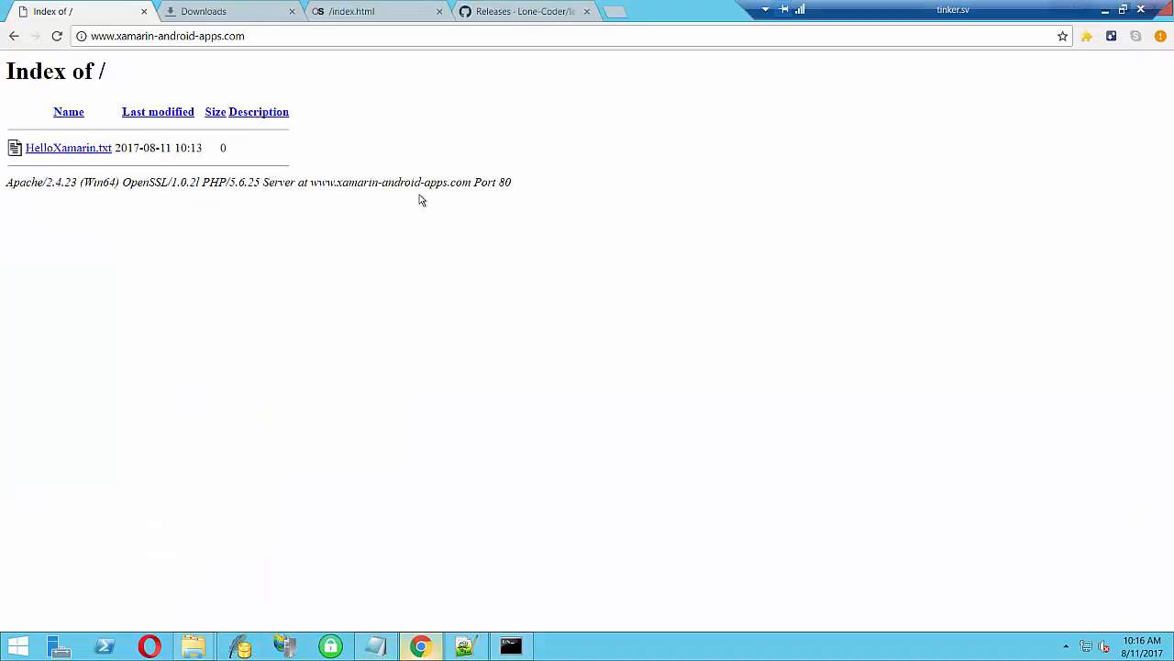
click(624, 17)
key(ctrl+v)
key(Return)
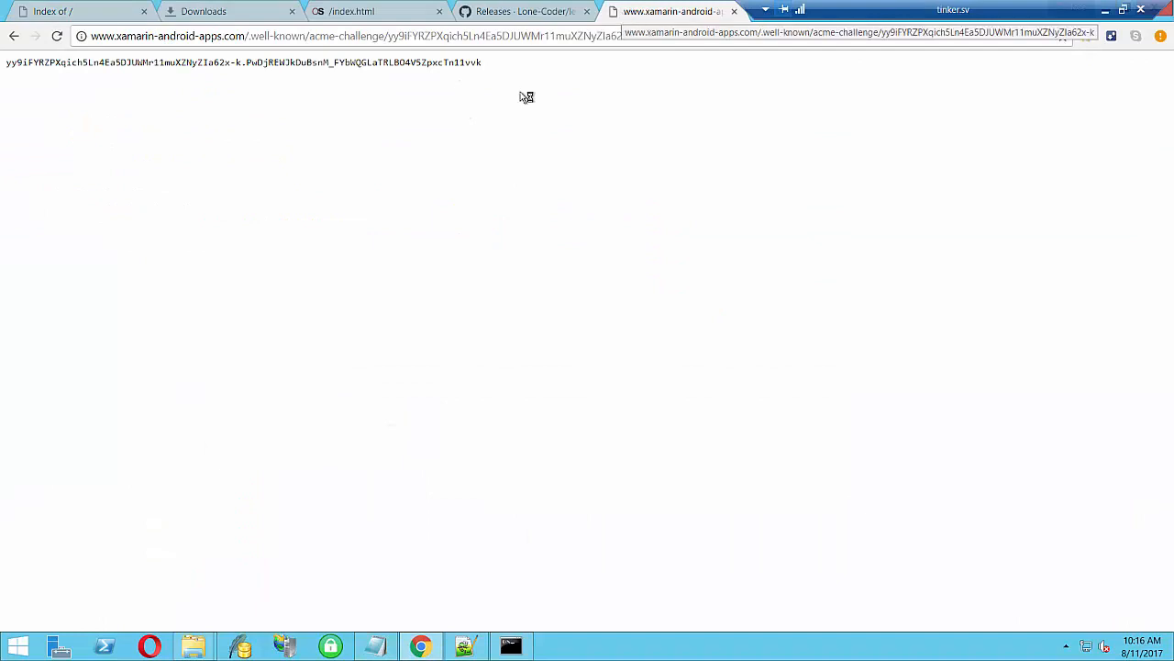
click(733, 12)
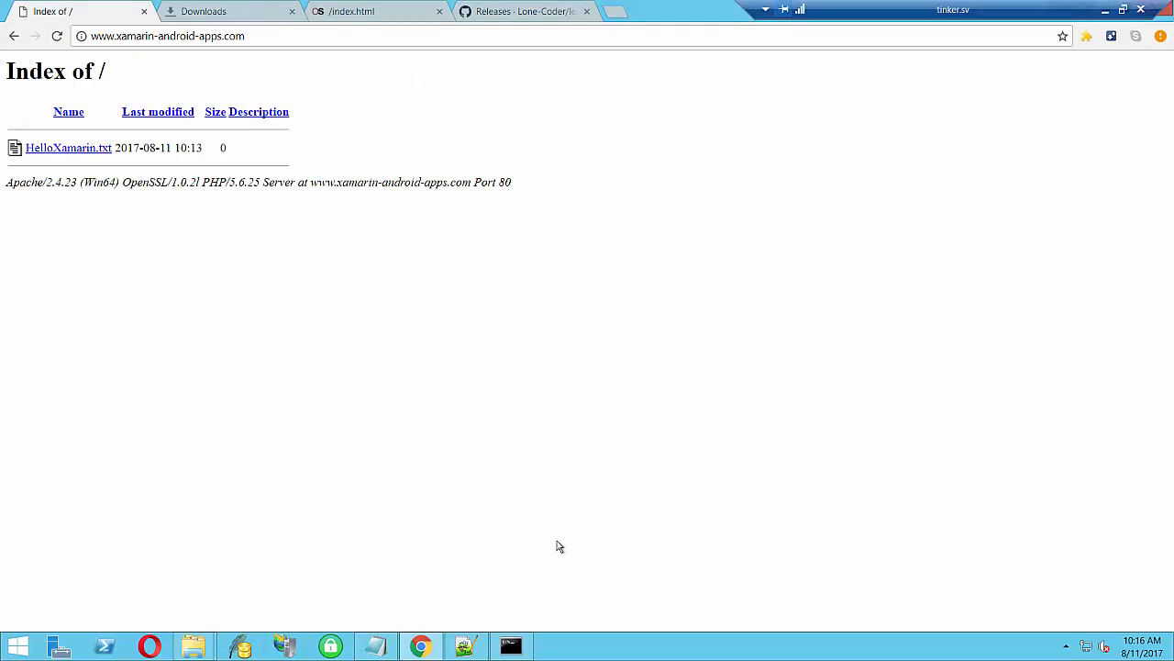
In Command Prompt, decline installing the .pfx into the certificate store and rerun the letsencrypt.exe command without the --test option
click(510, 646)
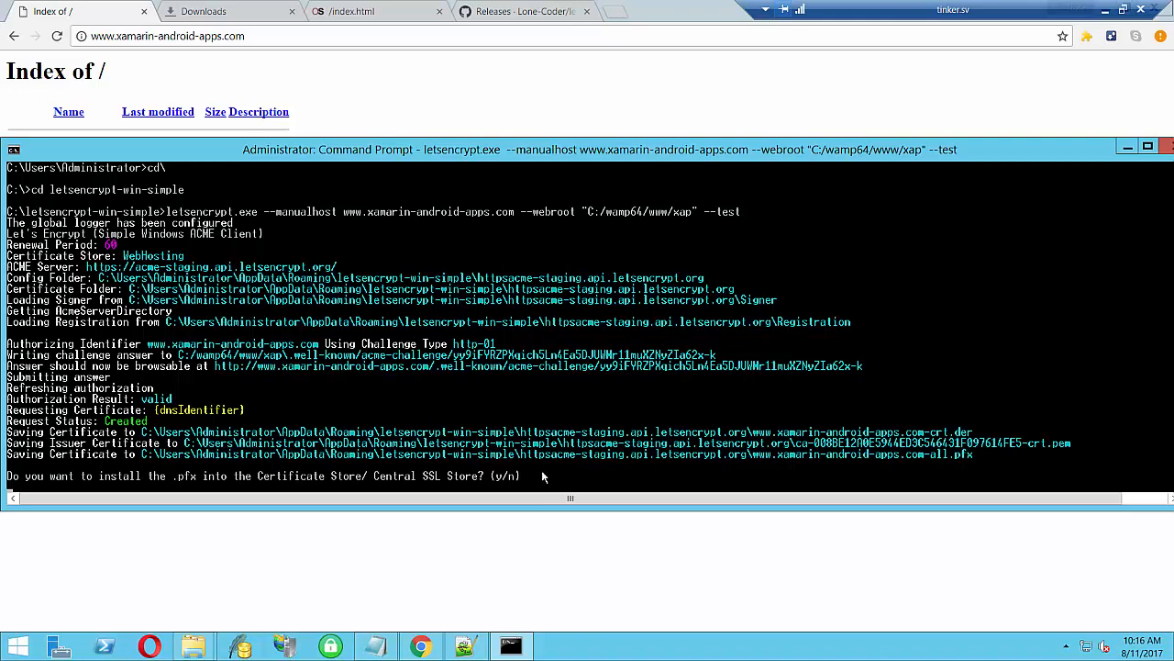
key(n)
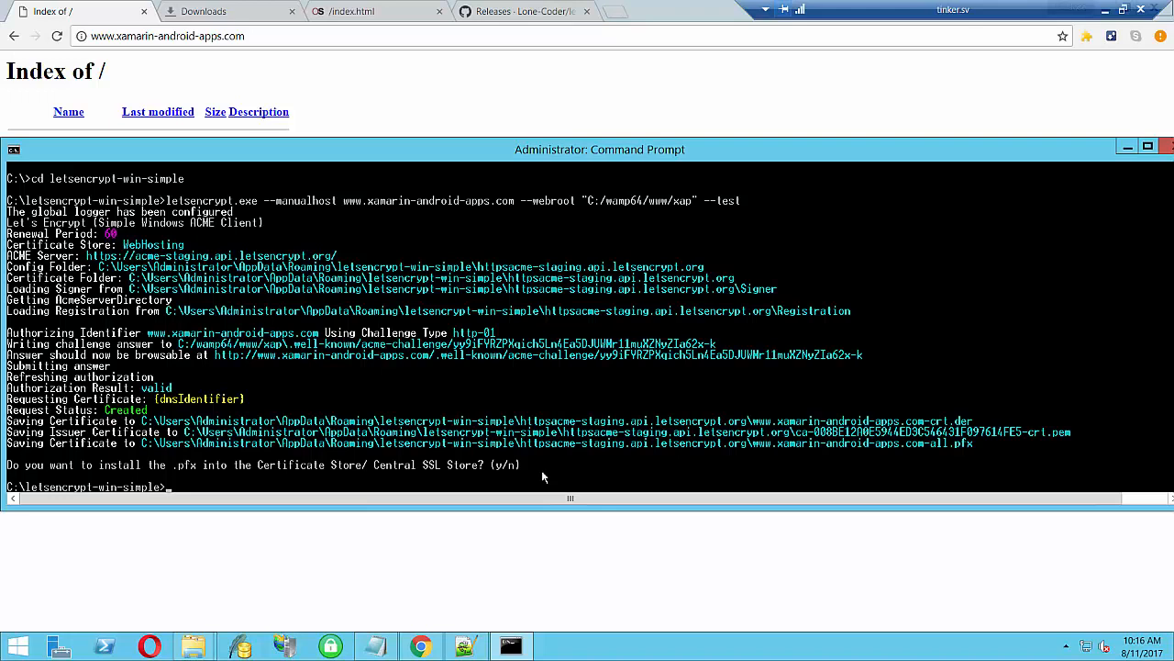
key(Up)
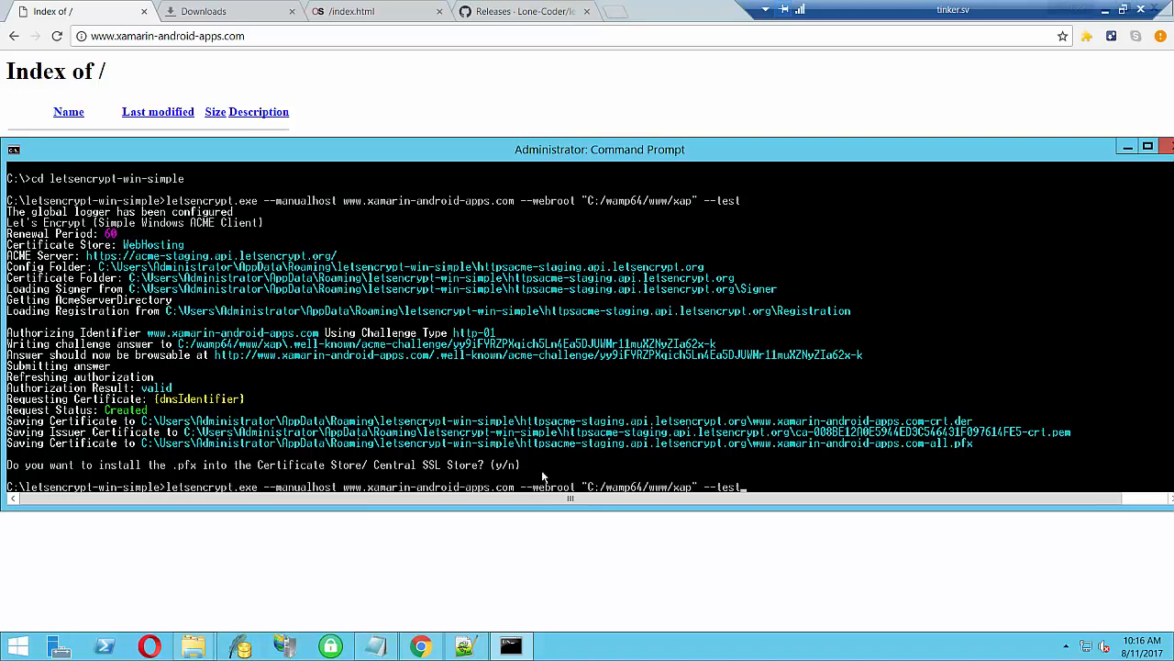
key(BackSpace)
key(BackSpace)
key(BackSpace)
key(BackSpace)
key(BackSpace)
key(BackSpace)
key(BackSpace)
key(Return)
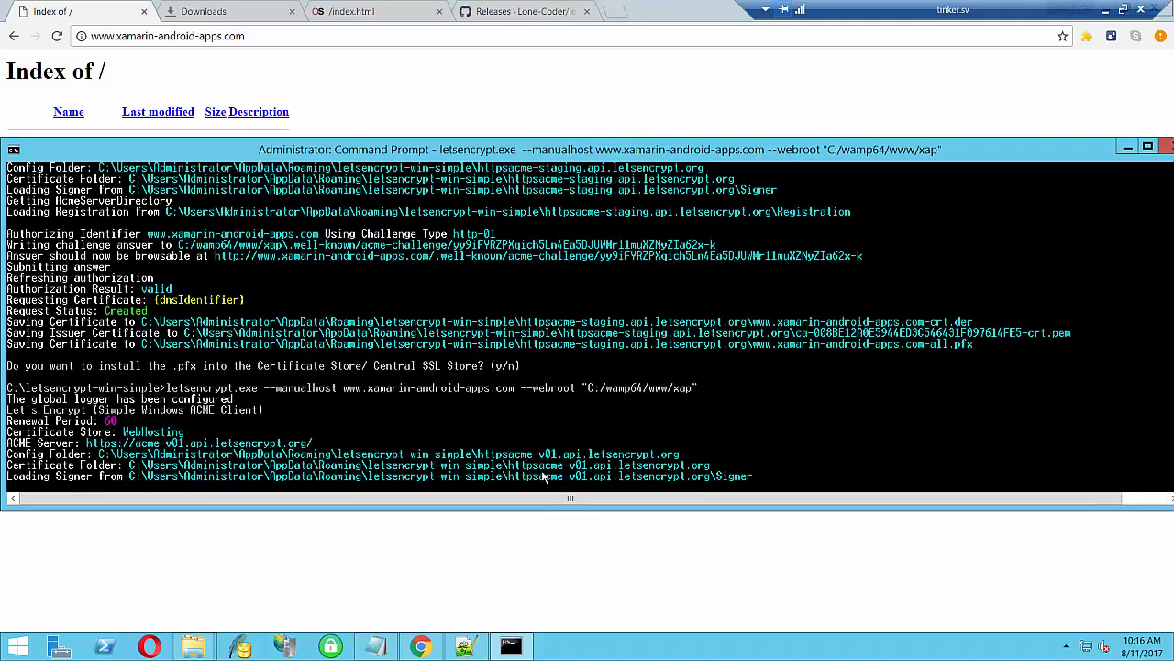
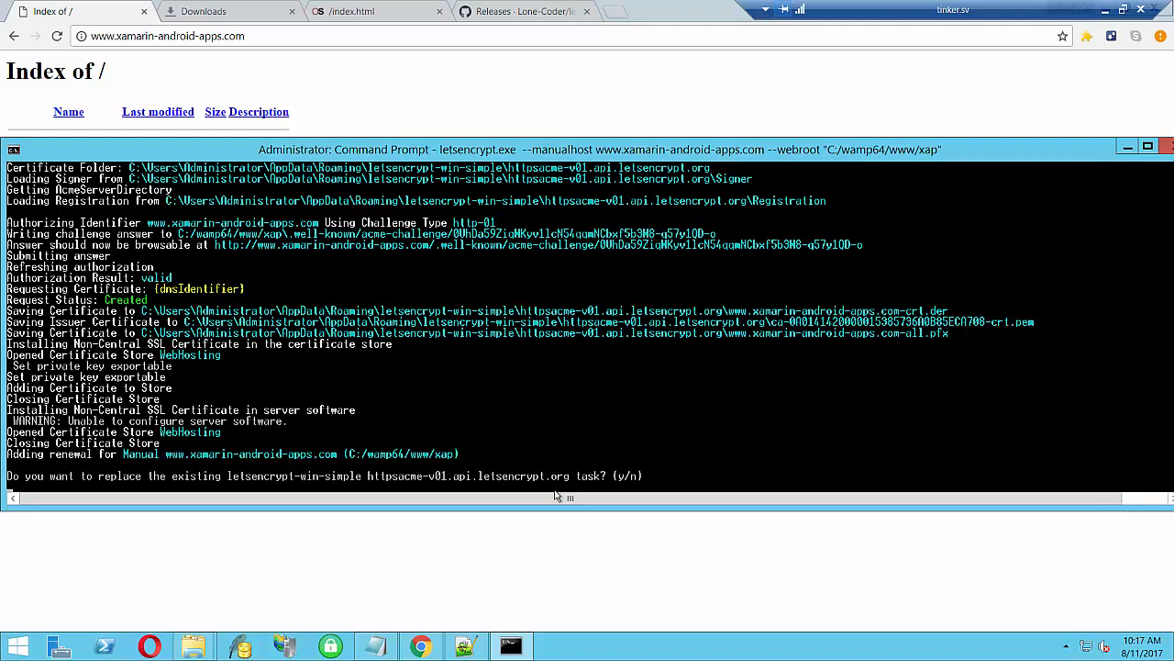
Agree to replace the existing renewal task and set it to run as Administrator, entering the account password
key(y)
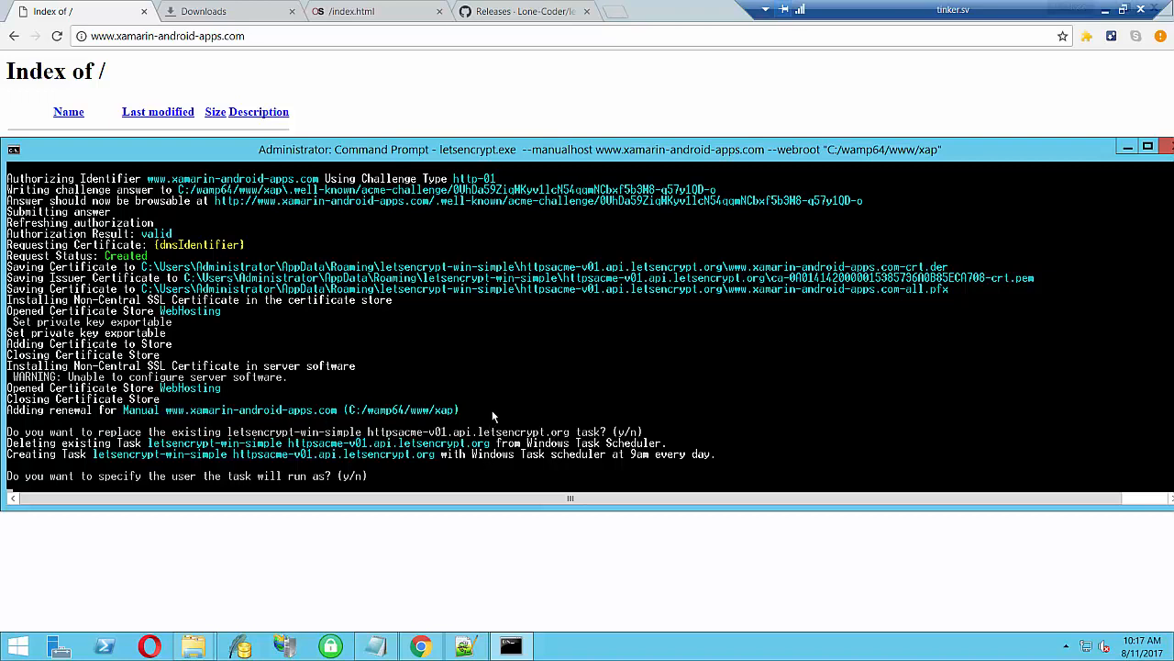
text(y)
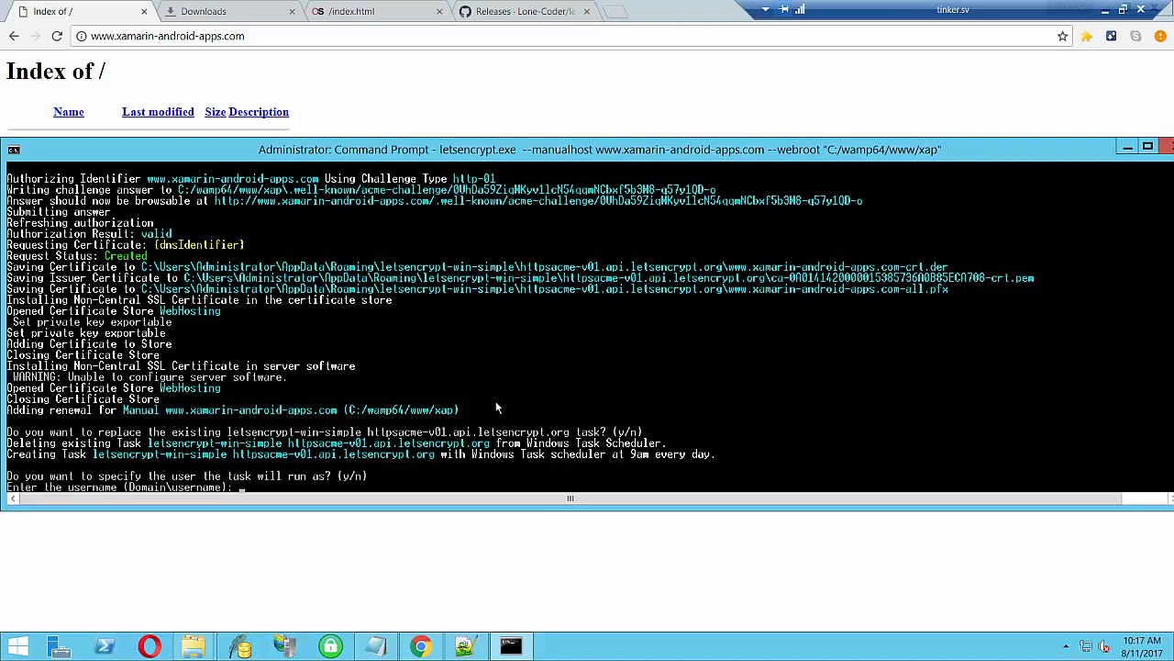
text(Administrator)
key(Return)
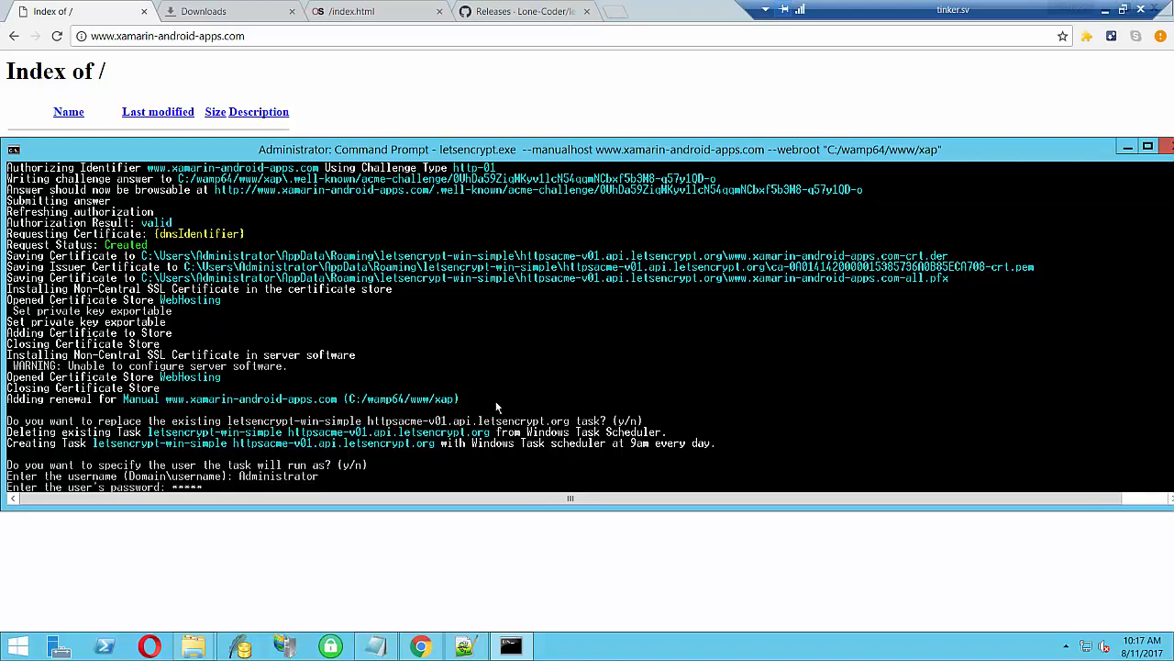
text(**********)
key(Return)
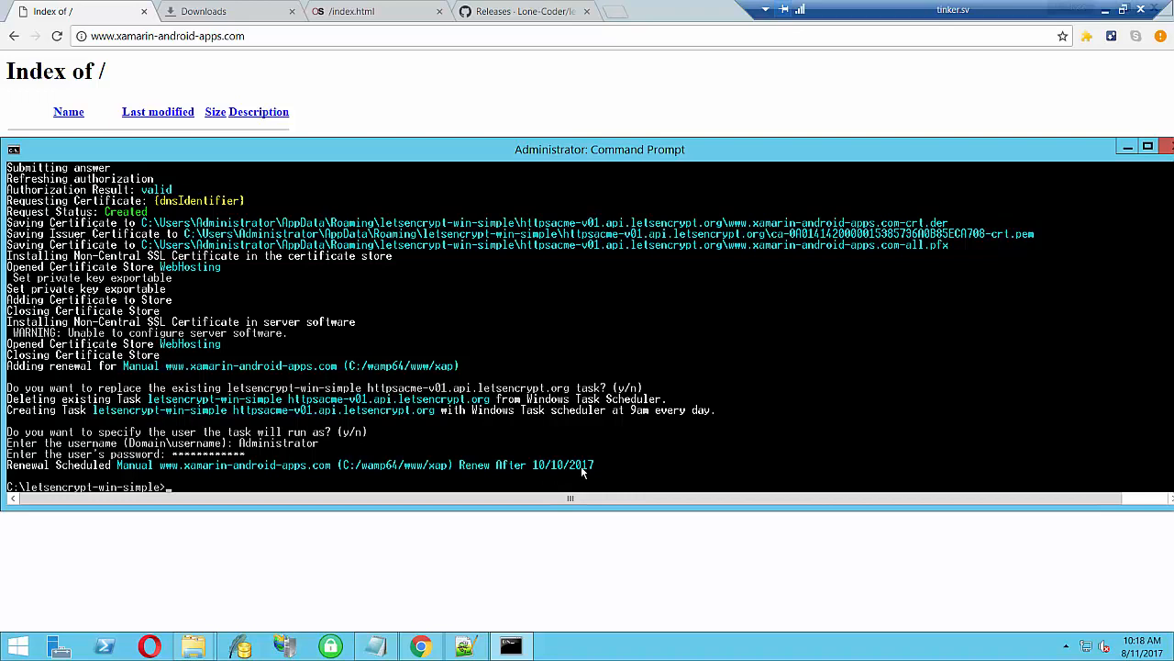
click(527, 545)
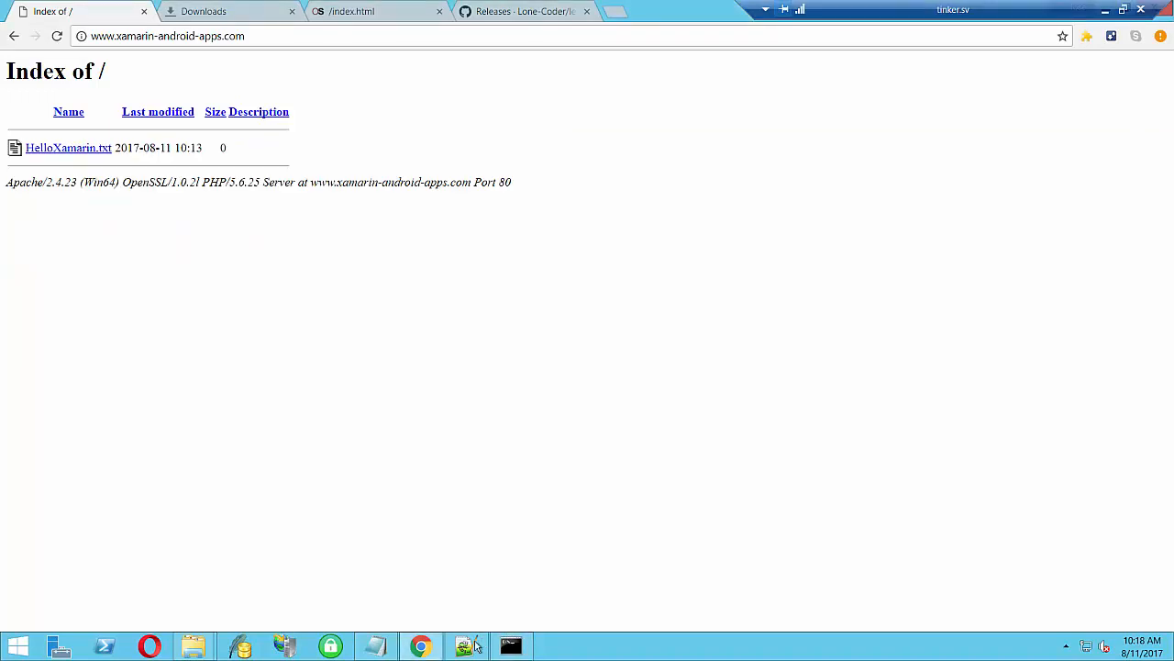
click(510, 647)
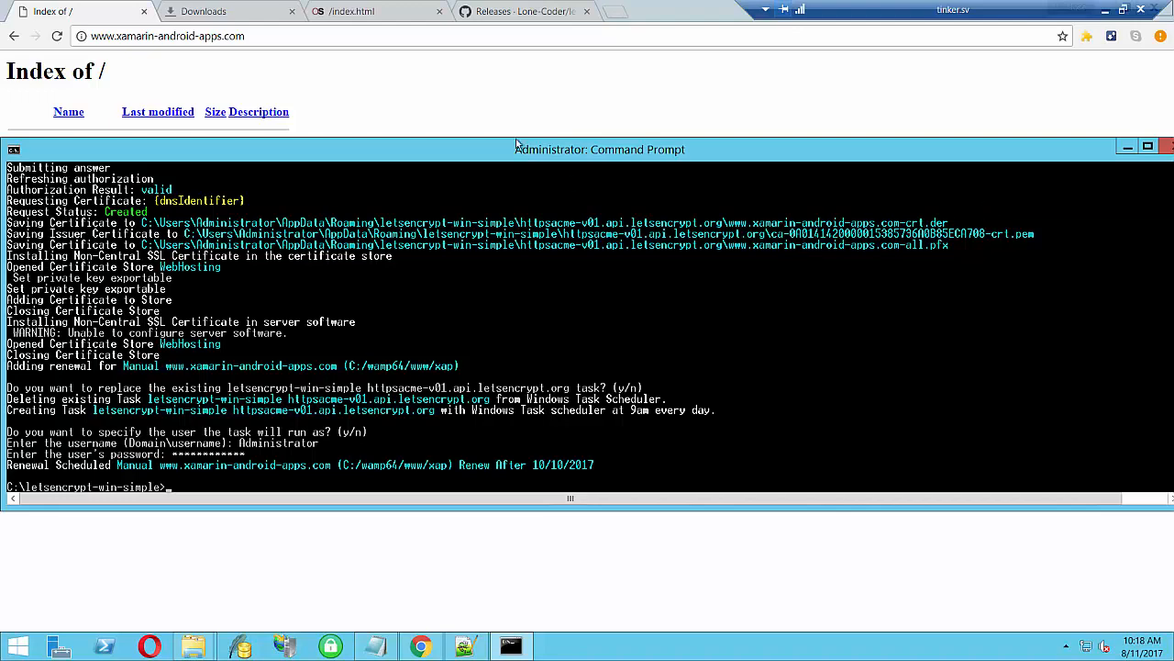
click(502, 102)
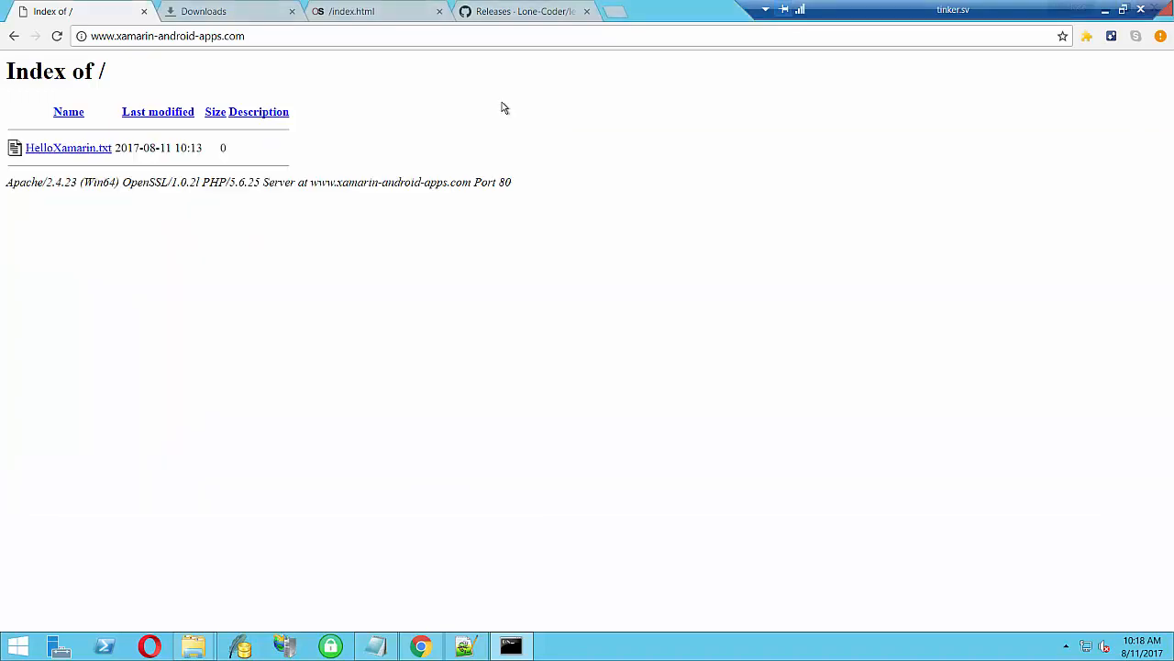
In Notepad++, copy the bitframeworks.com *:80 virtual host block in httpd-vhosts.conf and paste it directly below the #xamarin android apps comment
click(465, 646)
scroll(417, 429, down, 2)
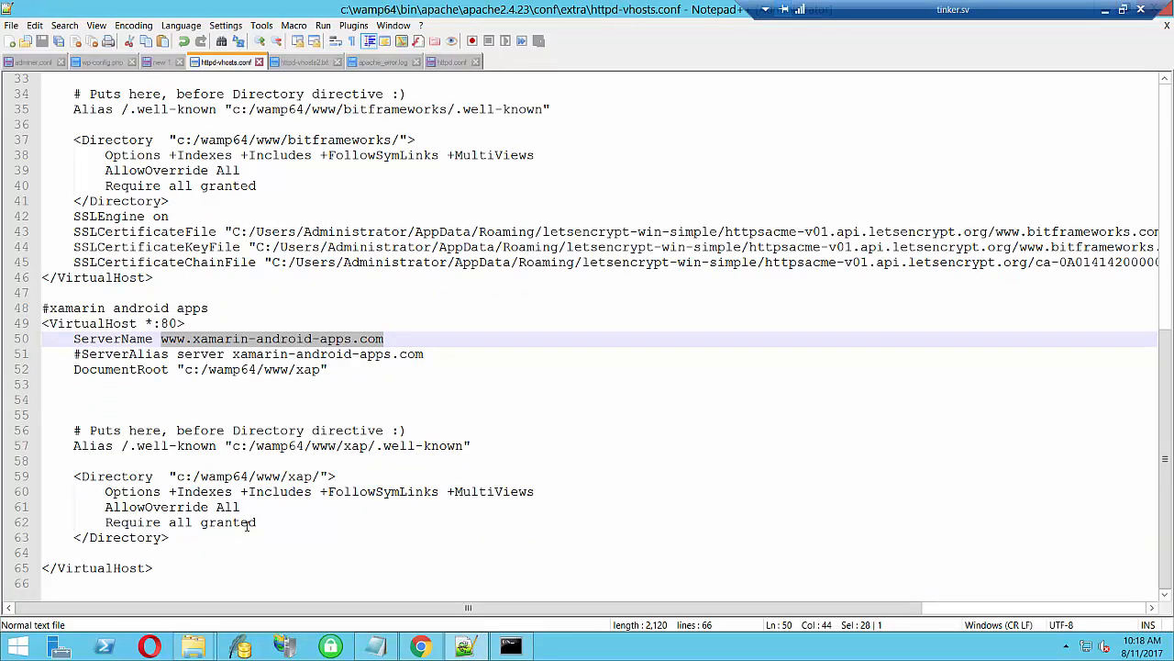
scroll(149, 365, up, 6)
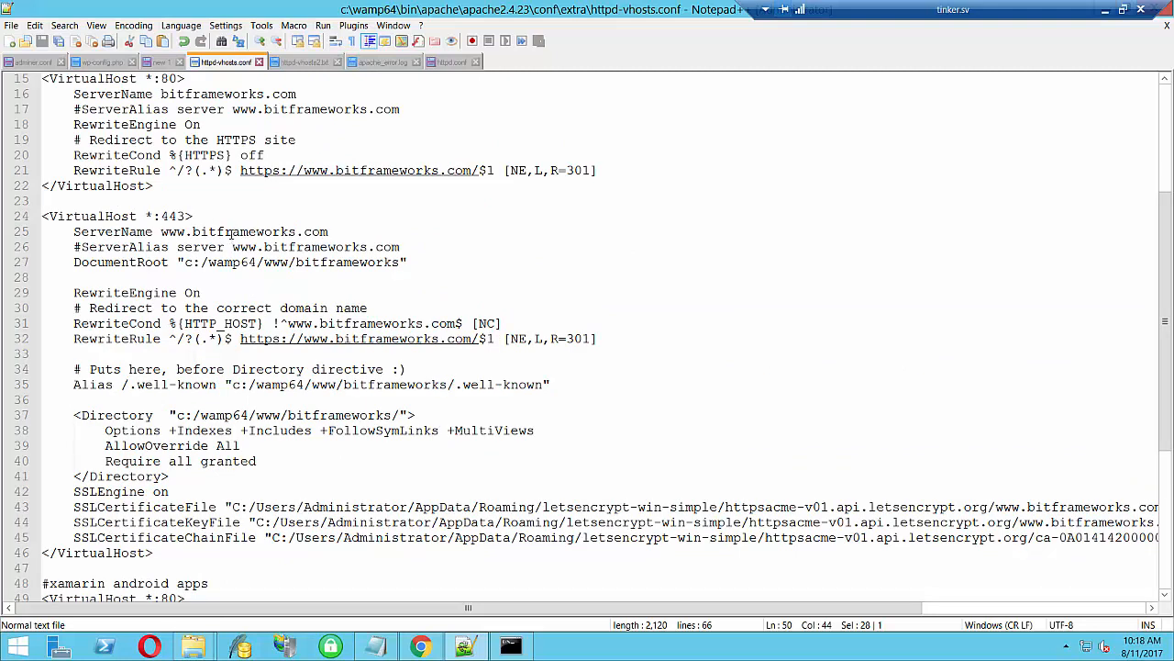
drag(209, 190, 7, 84)
key(ctrl+c)
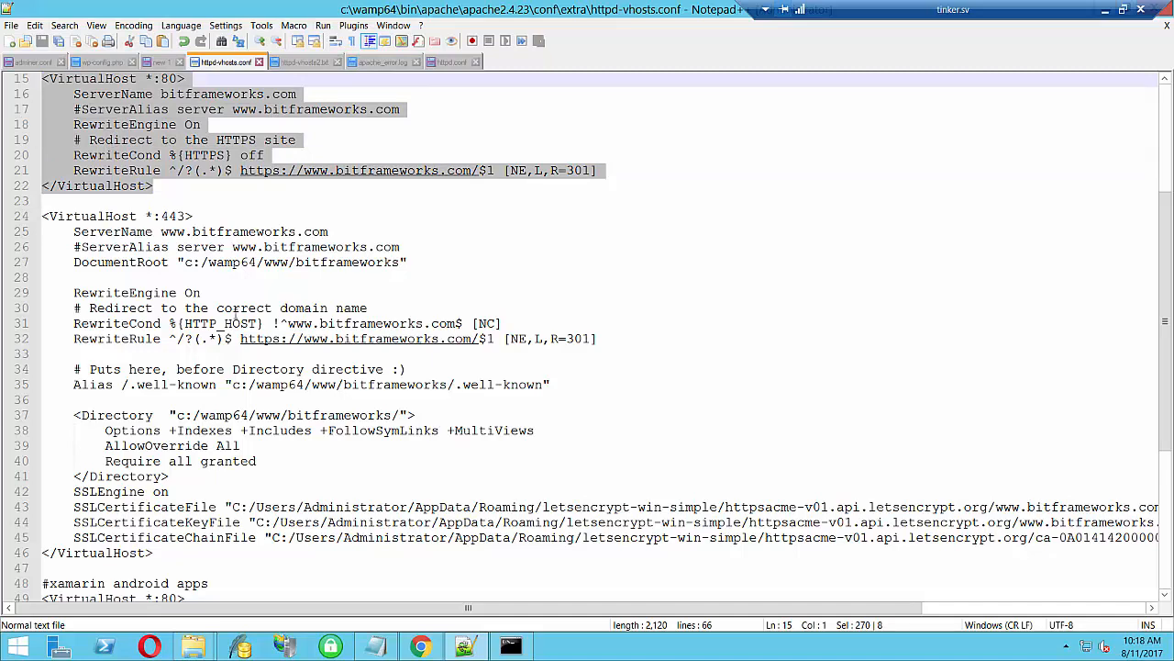
scroll(143, 323, down, 5)
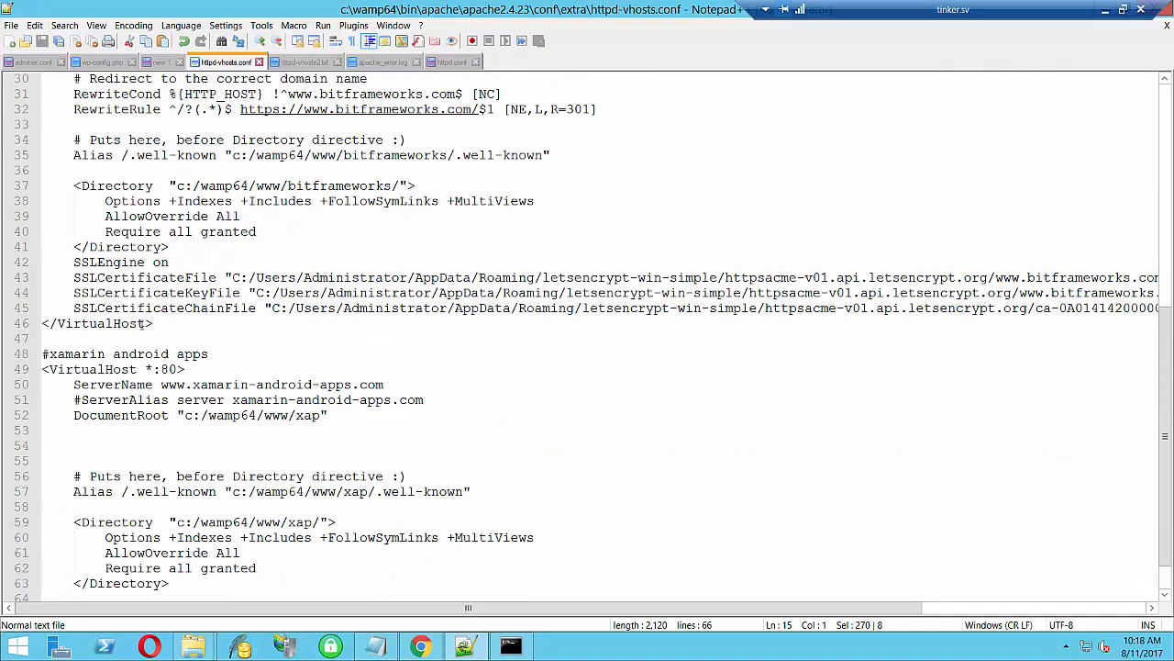
click(233, 353)
key(Return)
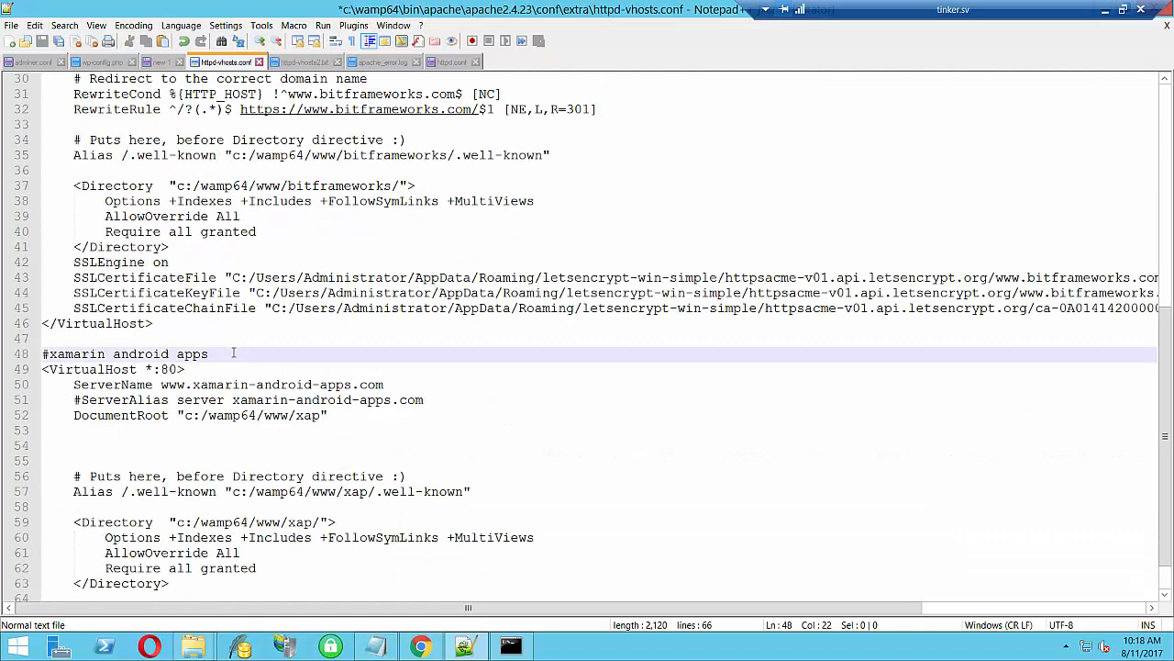
key(ctrl+v)
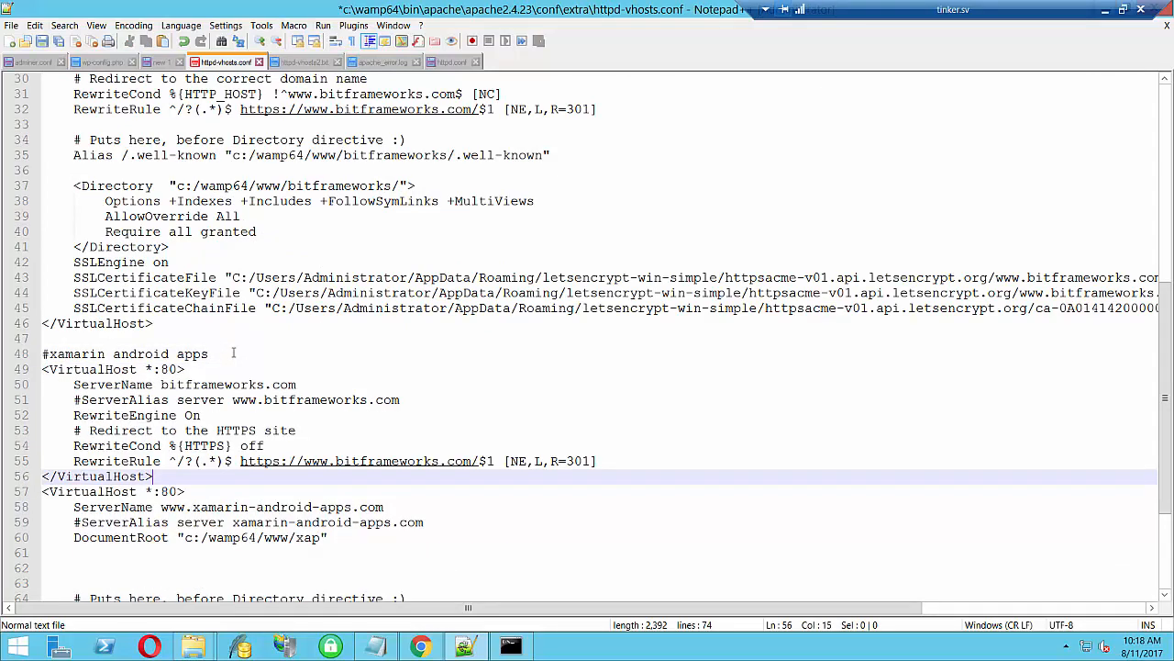
double_click(169, 491)
scroll(195, 447, down, 2)
scroll(196, 447, down, 2)
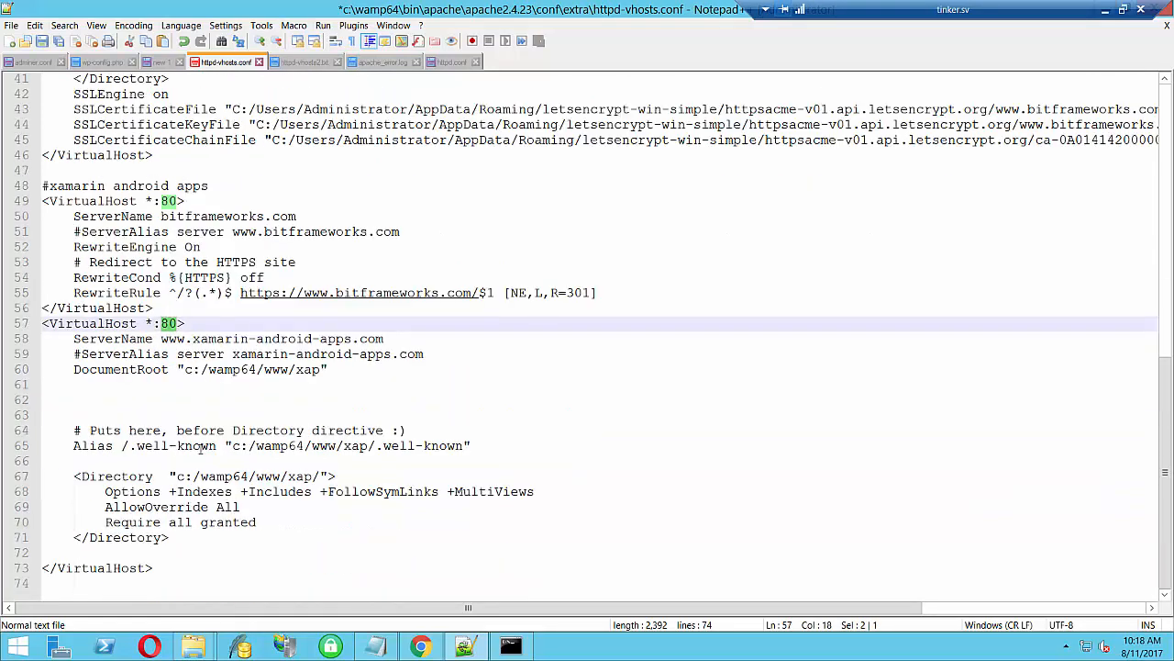
text(443)
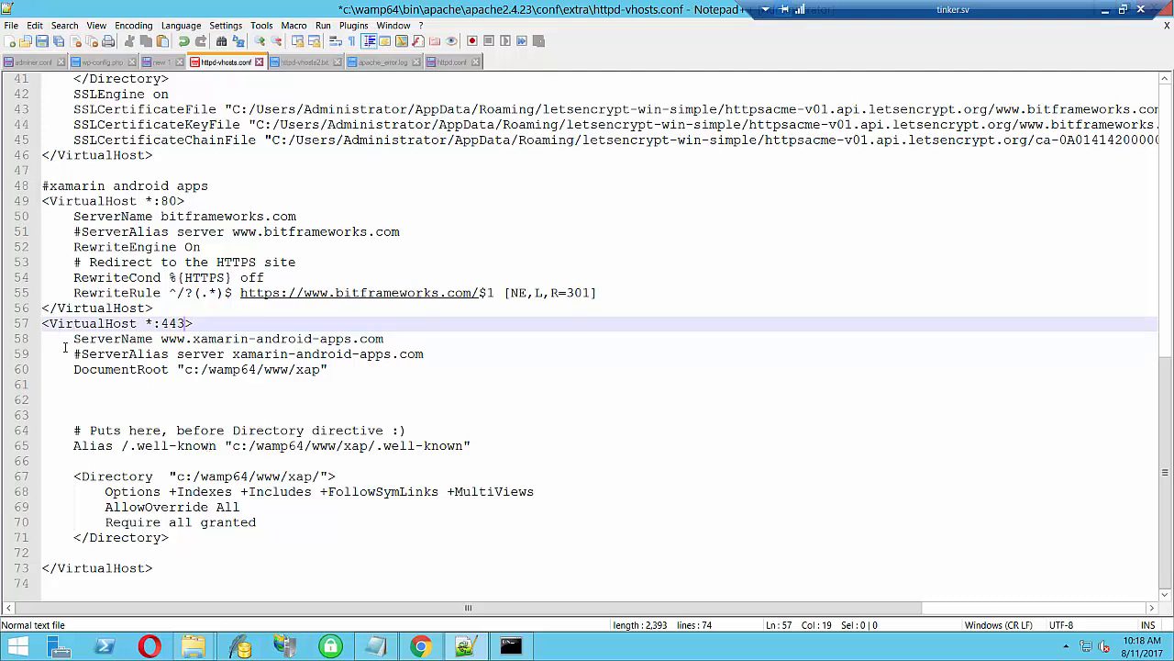
Replace the ServerName and ServerAlias lines in the pasted *:80 block with those from the xamarin *:443 block
drag(74, 338, 450, 352)
key(ctrl+c)
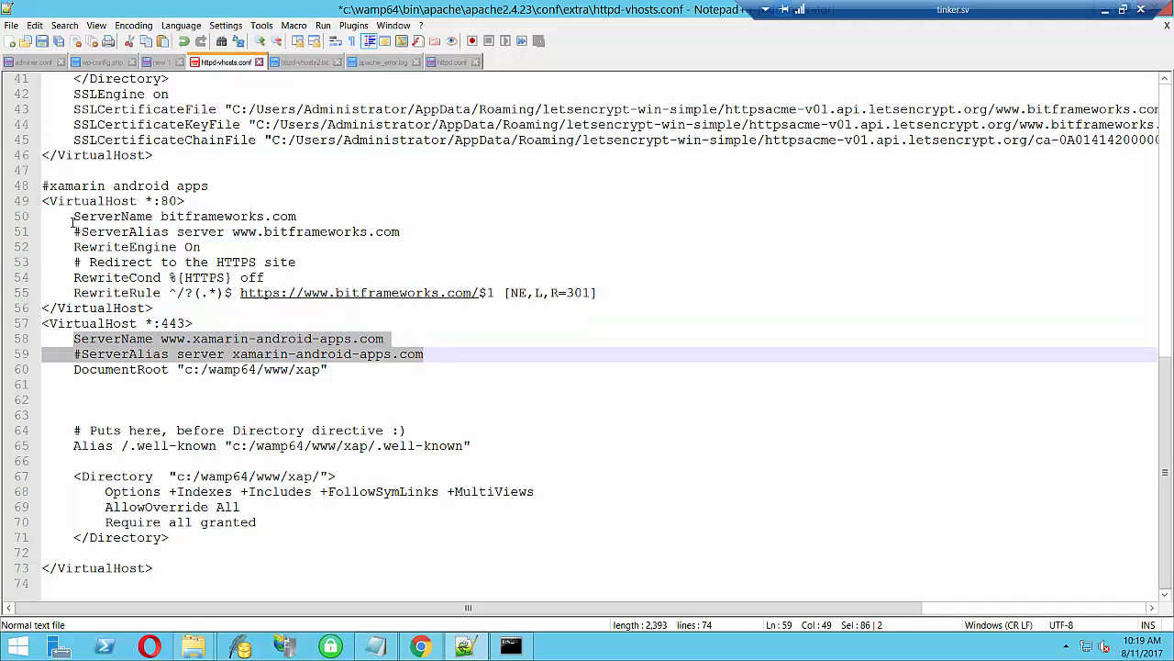
drag(73, 218, 431, 232)
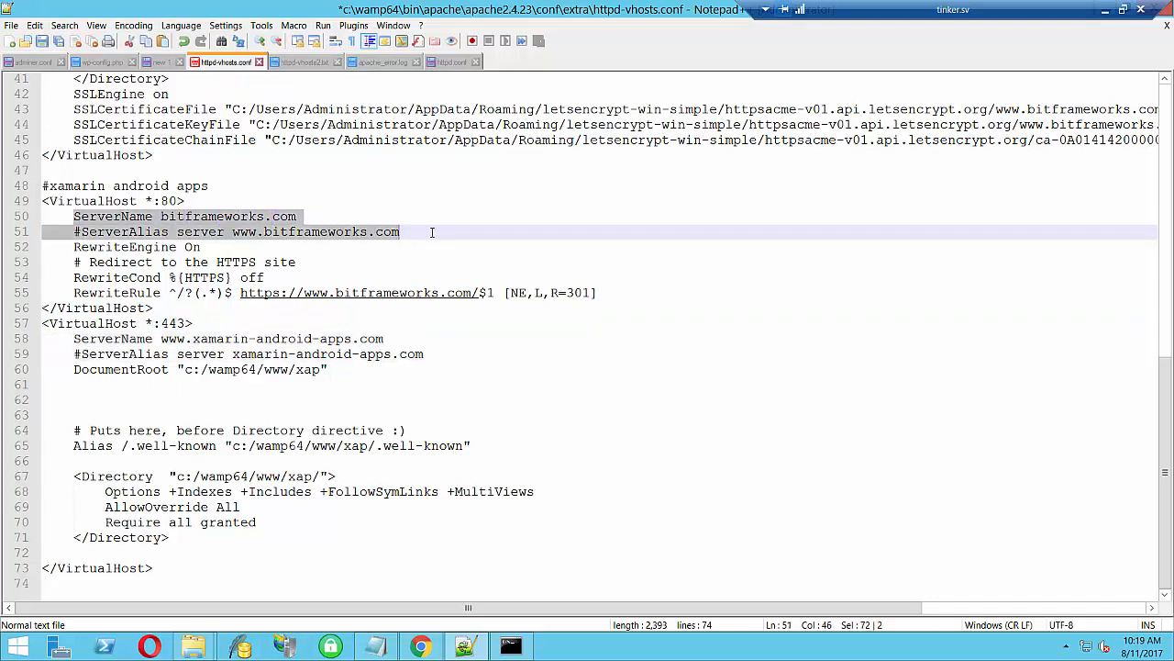
key(ctrl+v)
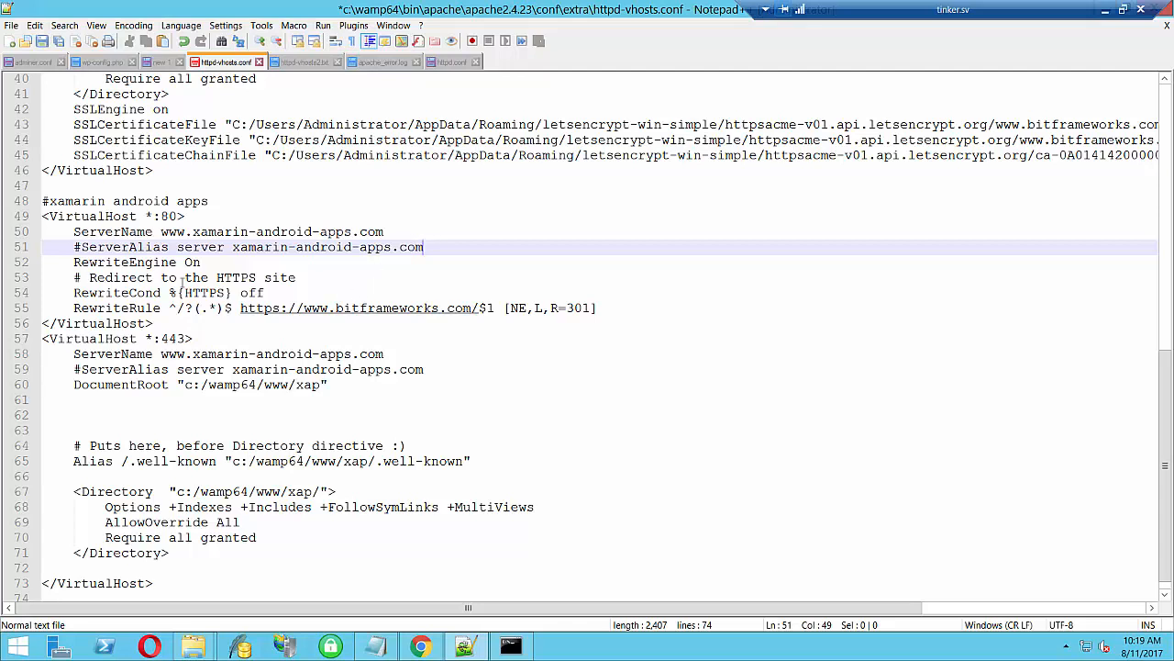
click(299, 309)
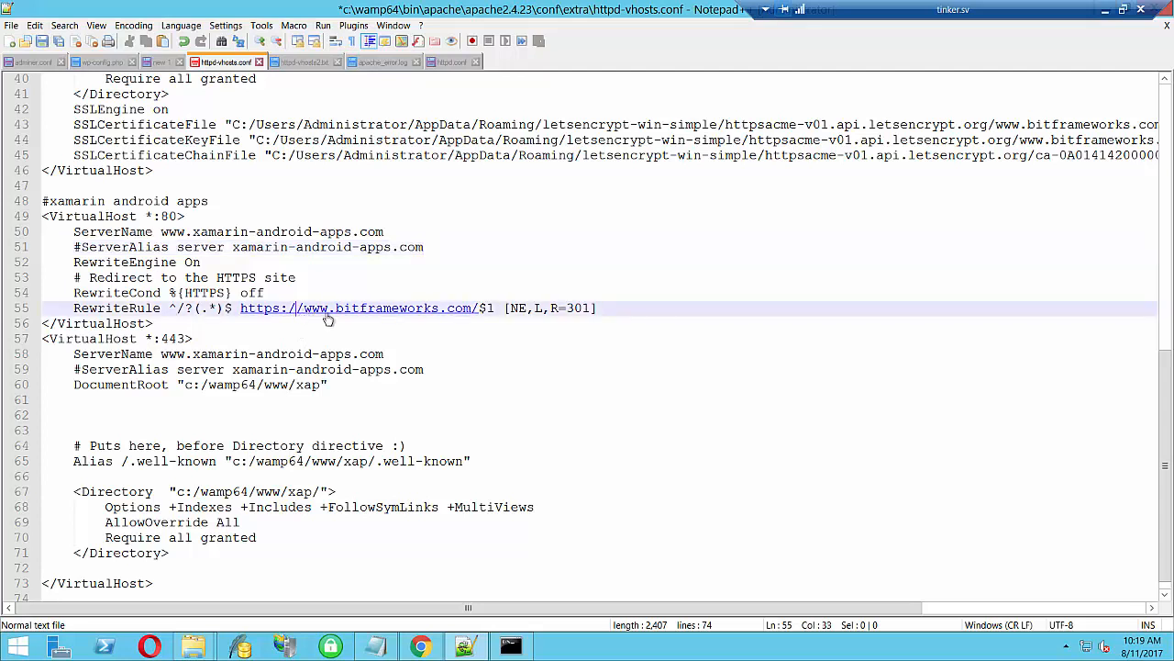
click(336, 311)
drag(352, 311, 442, 314)
text(xamarin-)
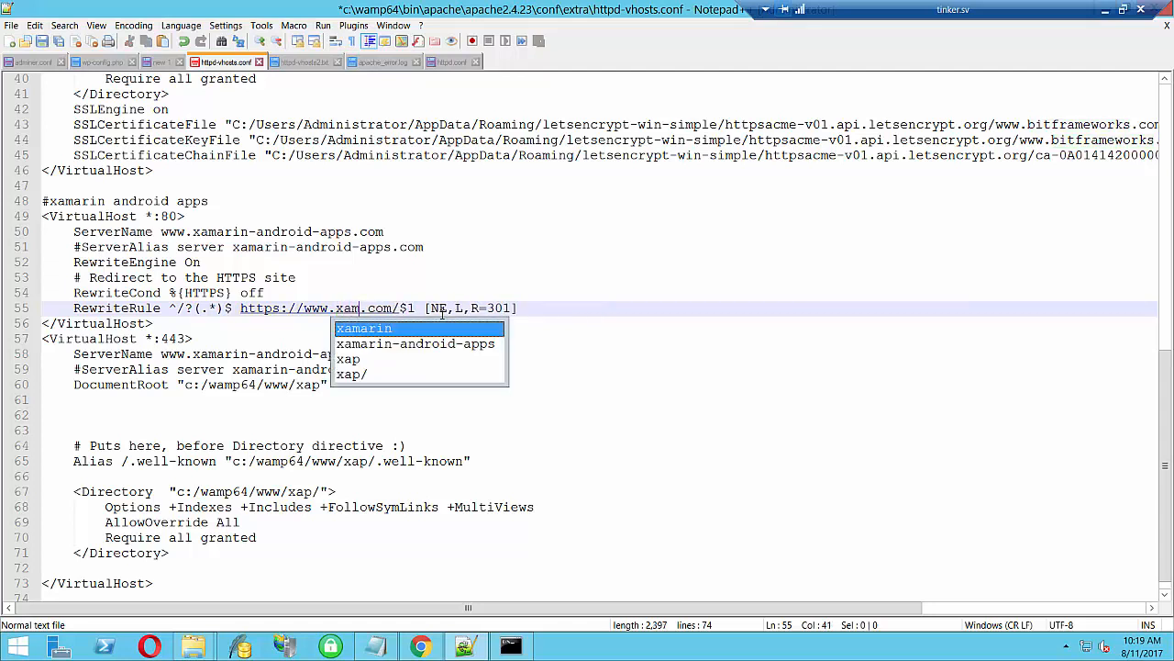
text(and)
key(Return)
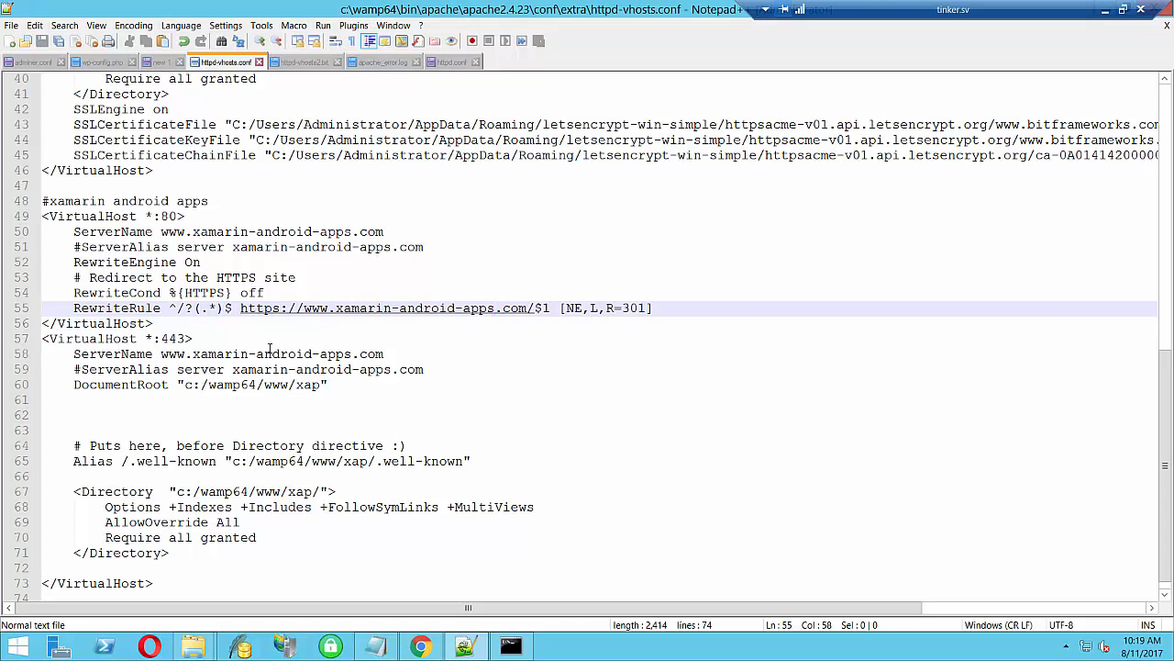
Insert a blank line between the two xamarin virtual hosts and another below the #xamarin android apps comment
click(246, 327)
key(Return)
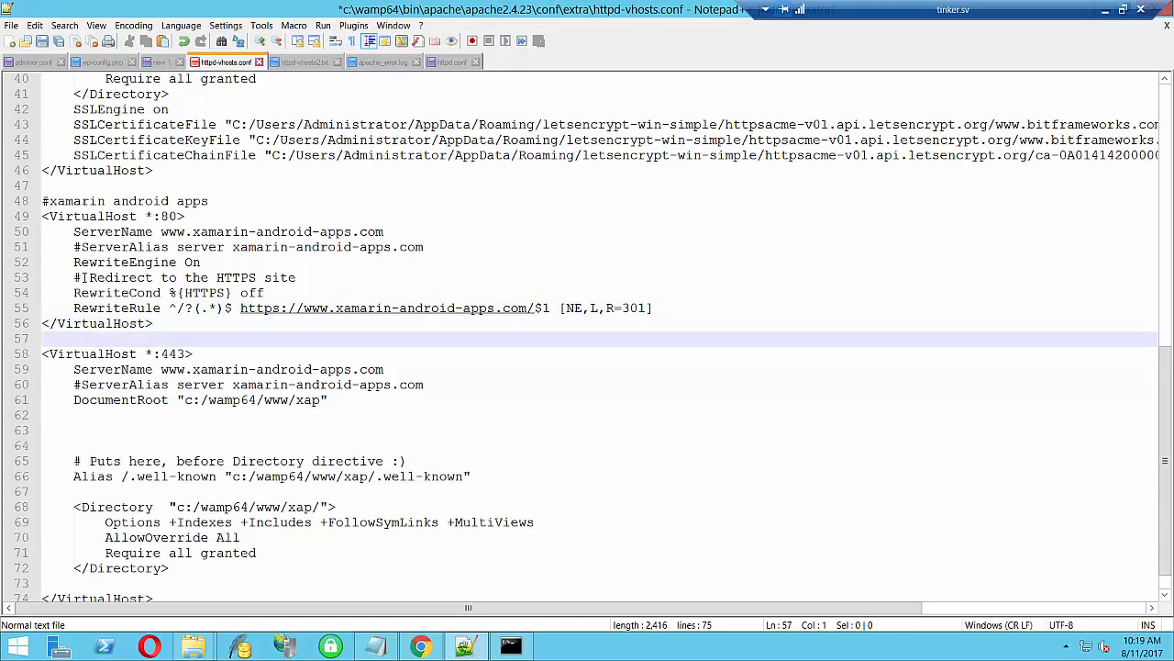
click(227, 200)
key(Return)
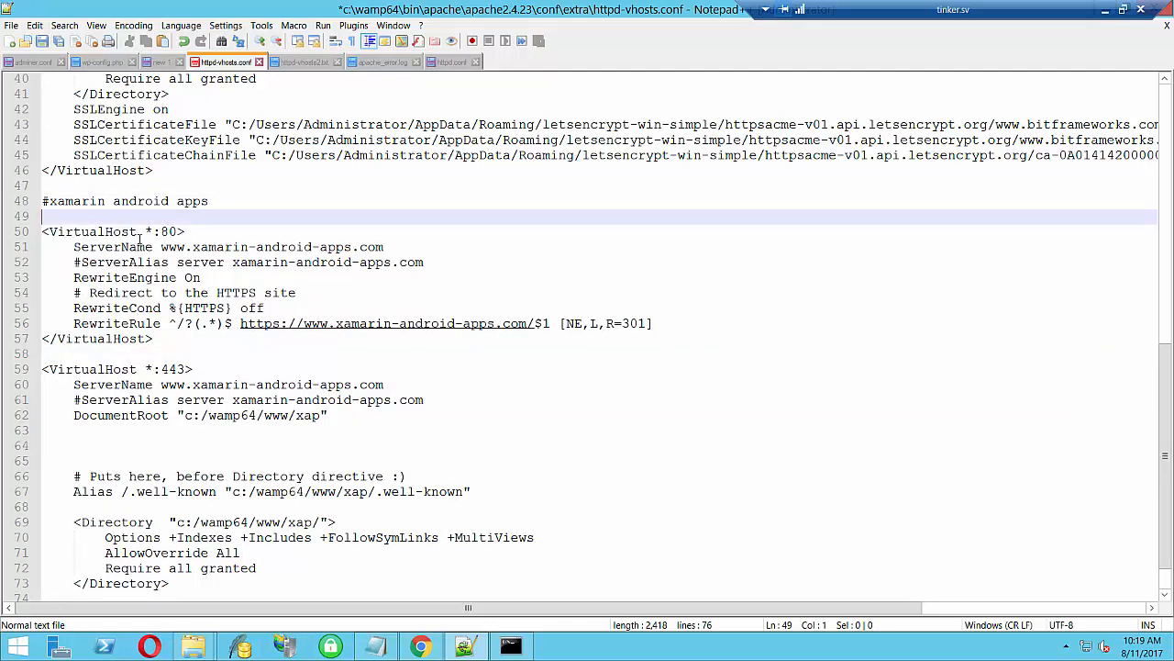
Review the HTTPS redirect rule, the .well-known alias and the Directory block of the xamarin virtual hosts
click(237, 323)
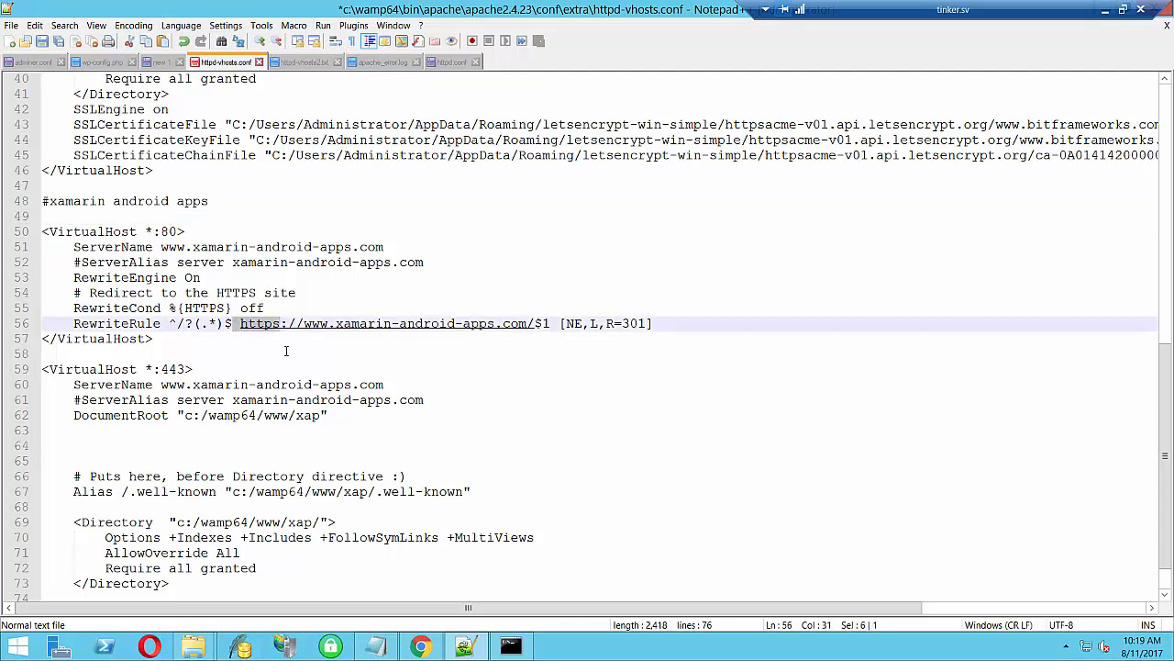
key(Down)
key(Down)
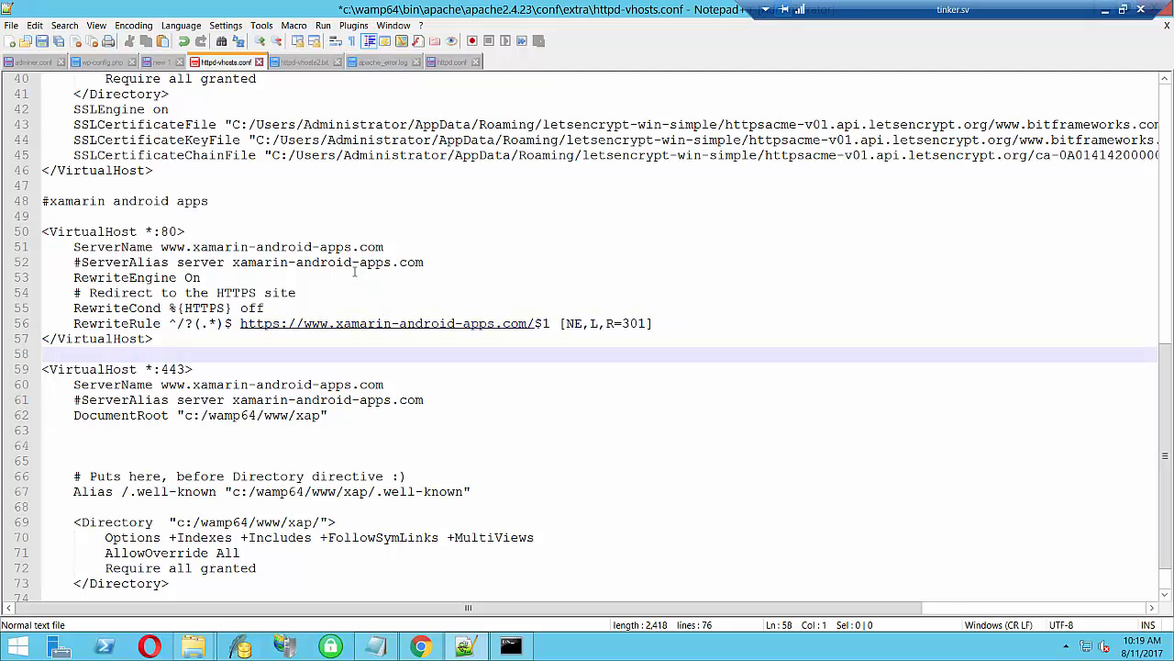
scroll(226, 344, up, 1)
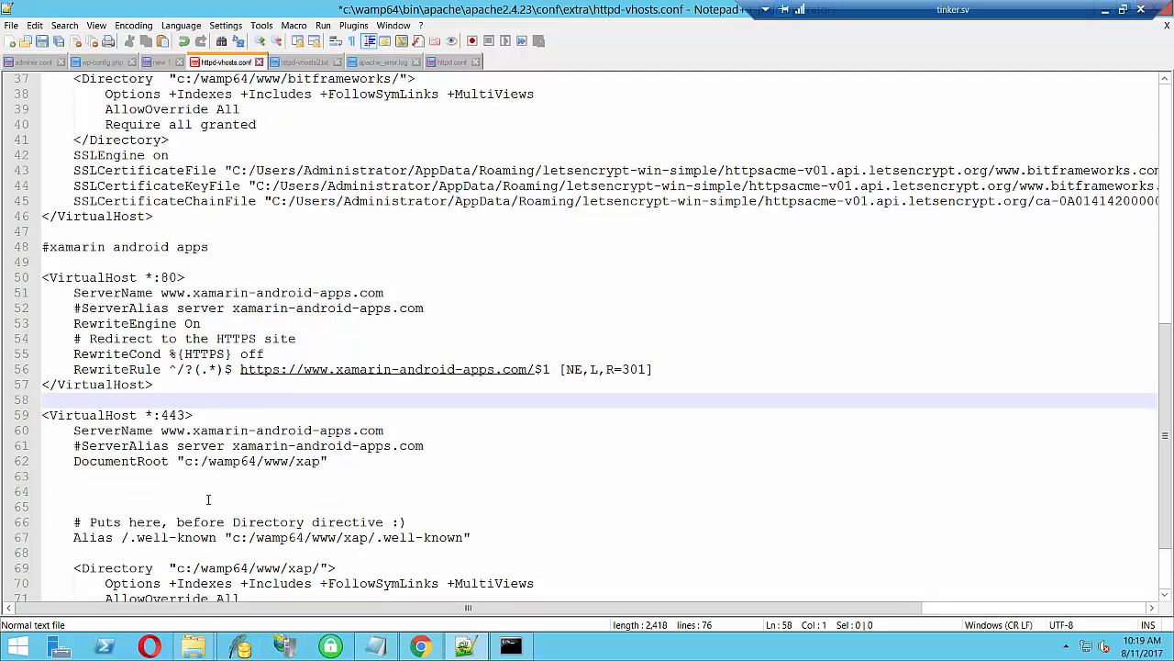
scroll(208, 499, down, 2)
drag(70, 450, 504, 447)
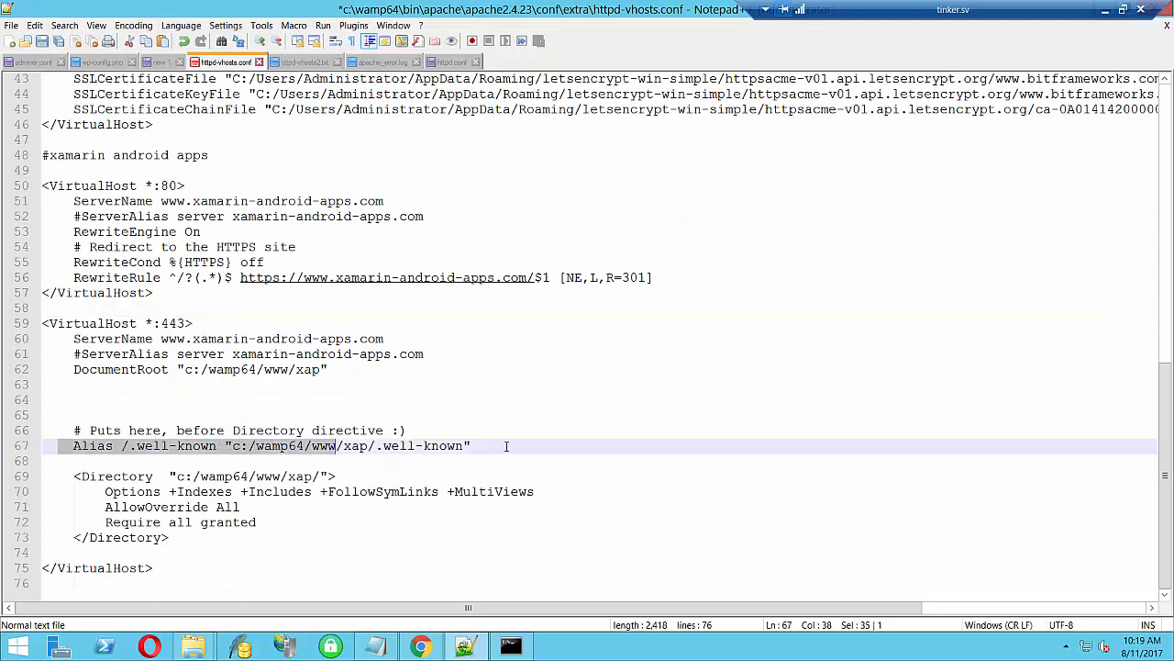
click(374, 456)
click(390, 447)
shift+click(484, 447)
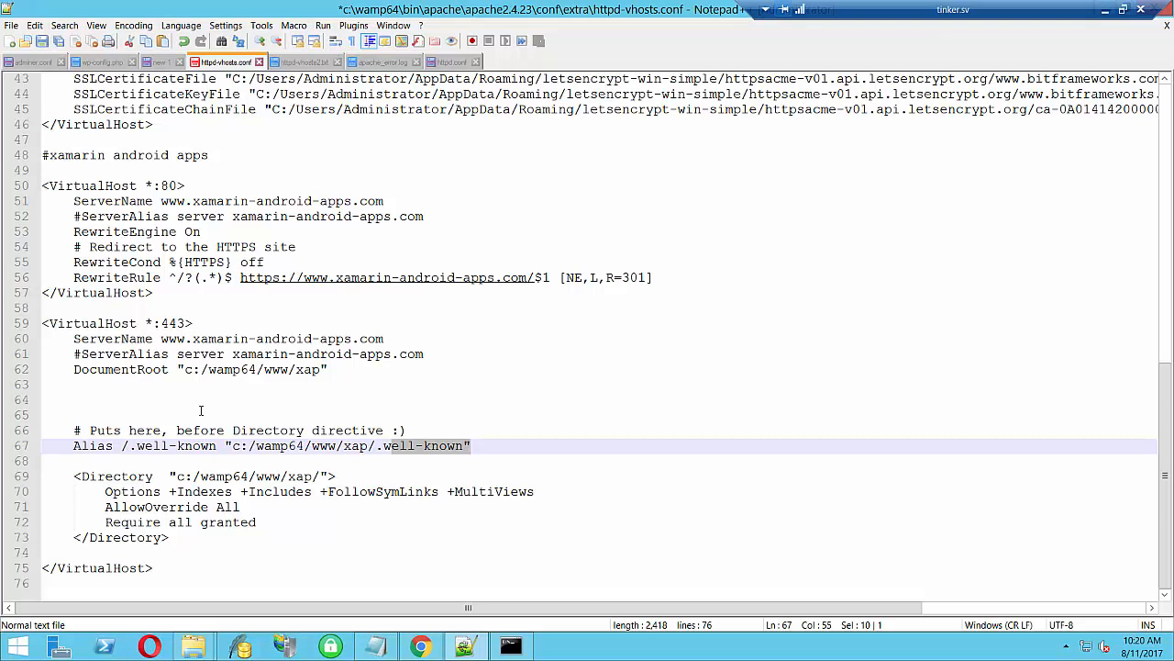
scroll(223, 450, up, 2)
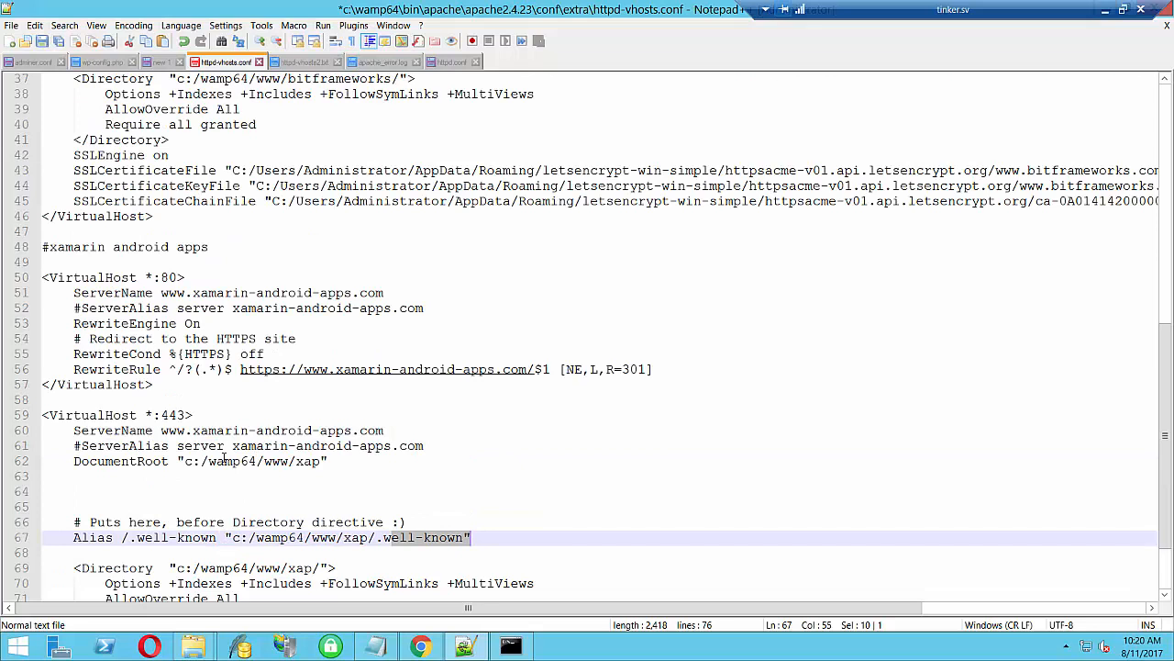
scroll(223, 458, down, 2)
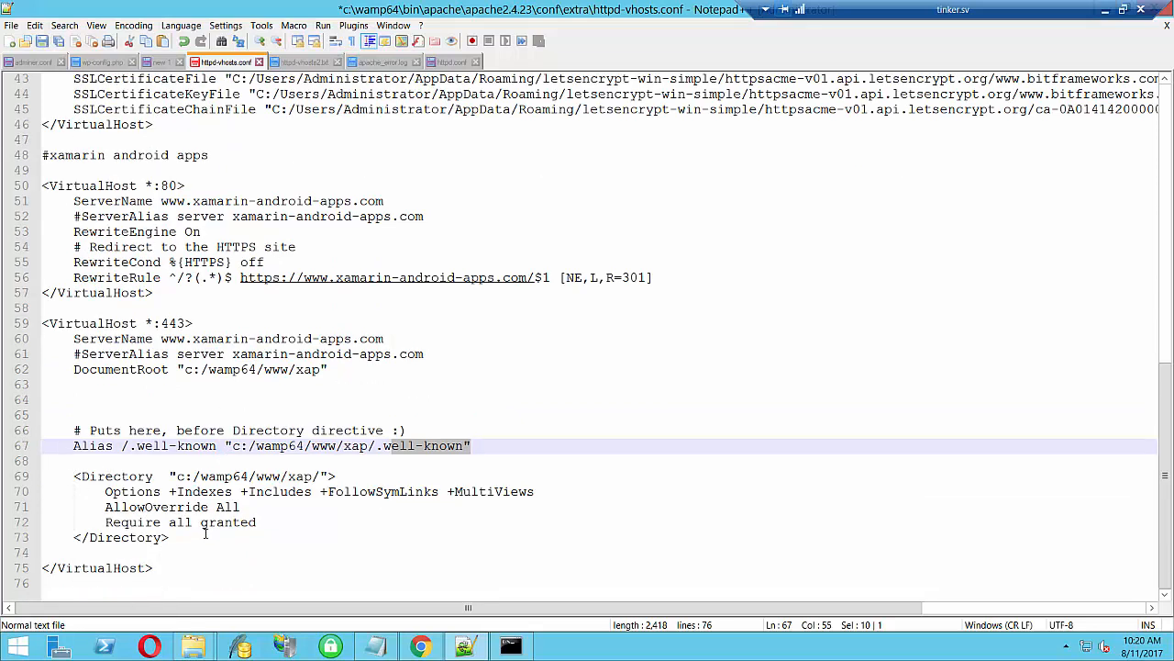
drag(44, 476, 212, 540)
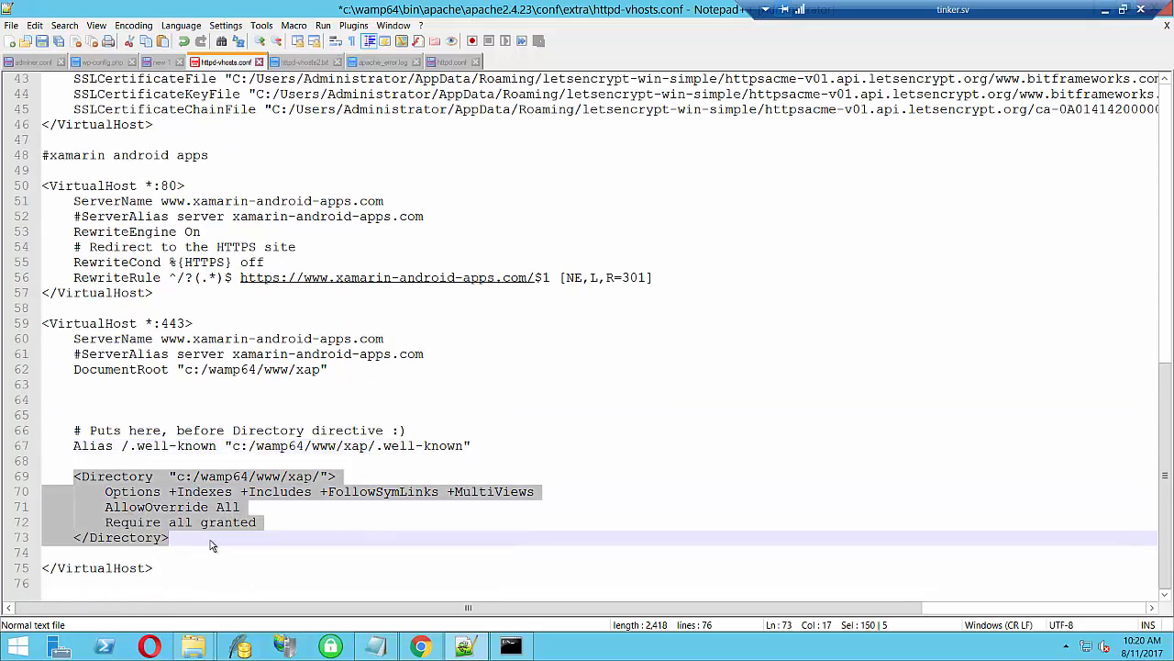
Copy the correct-domain rewrite lines from the bitframeworks *:443 host into the xamarin *:443 host below DocumentRoot, and save the file
scroll(210, 542, up, 4)
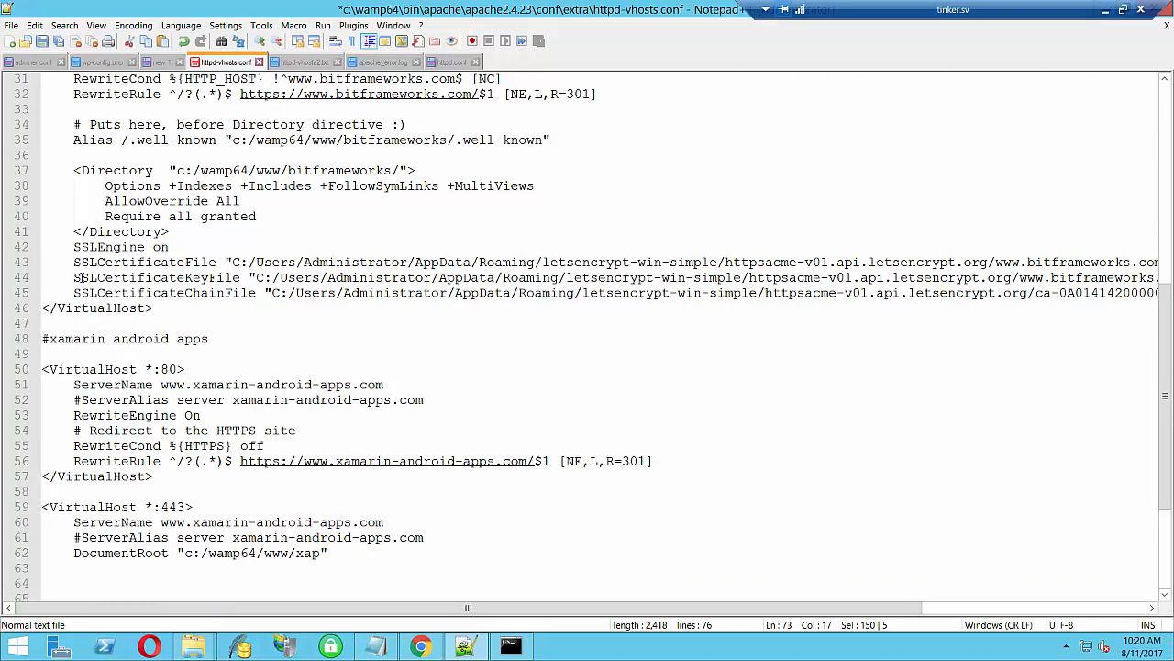
scroll(129, 277, up, 1)
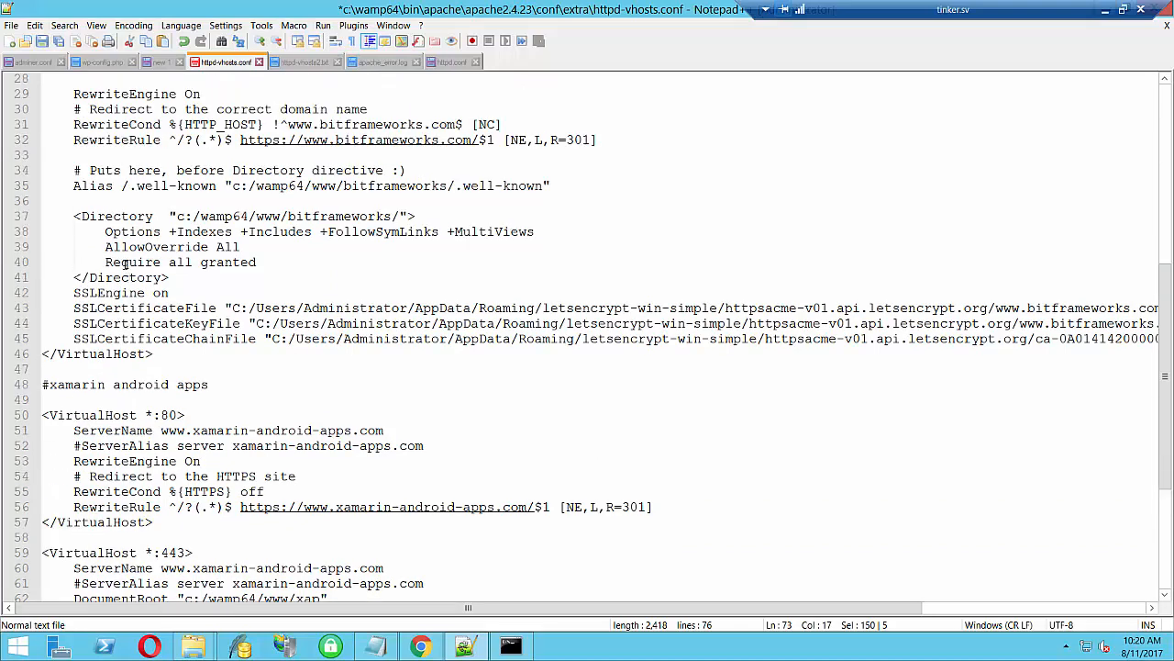
scroll(125, 263, up, 2)
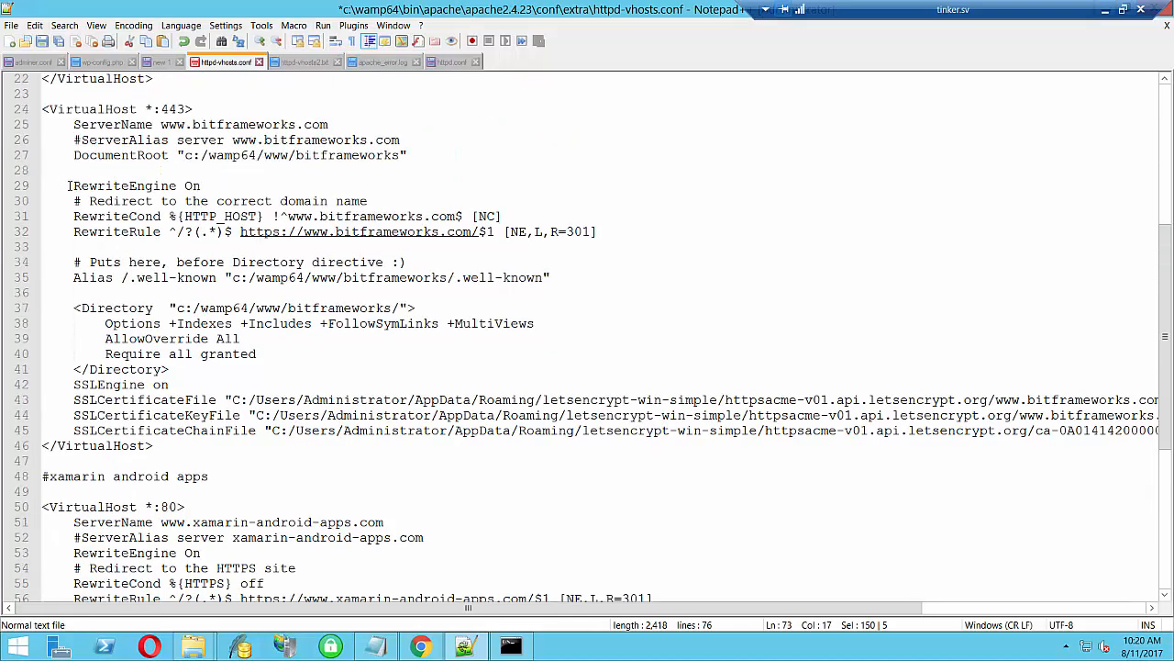
drag(68, 185, 620, 231)
key(ctrl+c)
scroll(512, 264, down, 7)
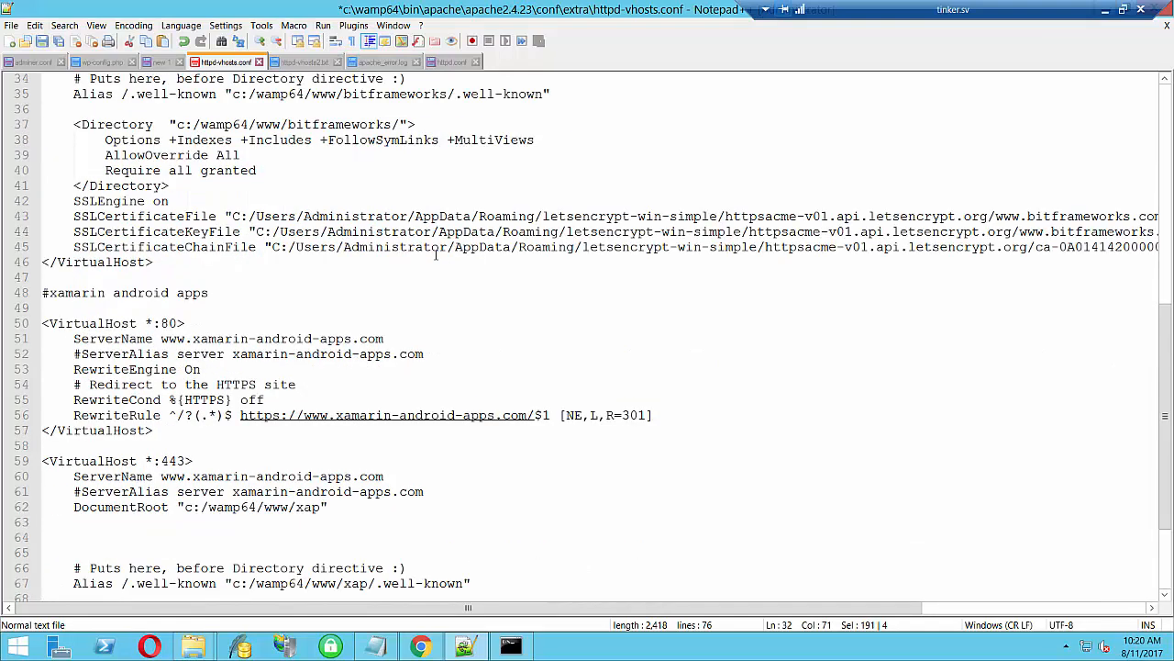
click(99, 399)
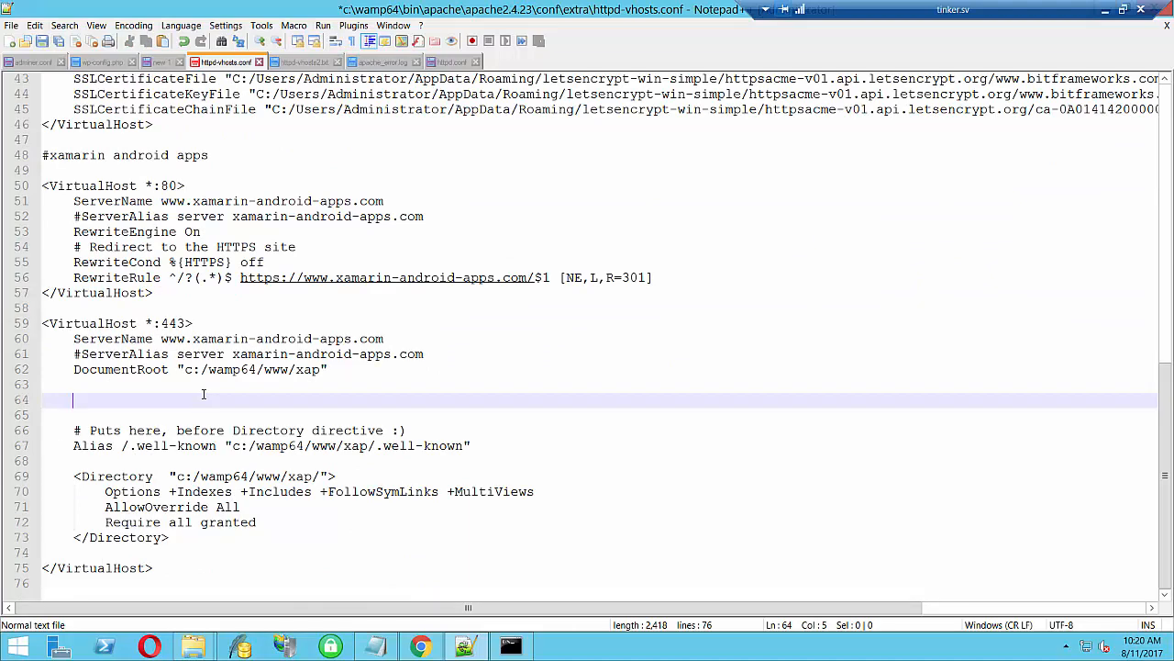
scroll(204, 395, up, 8)
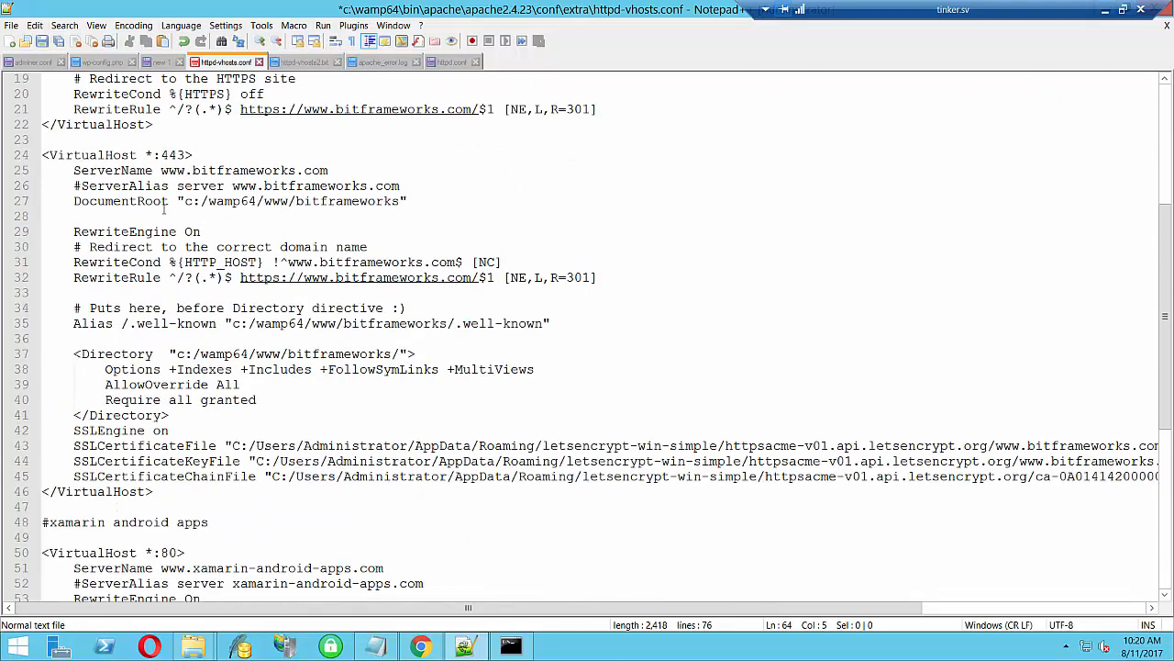
scroll(162, 311, down, 8)
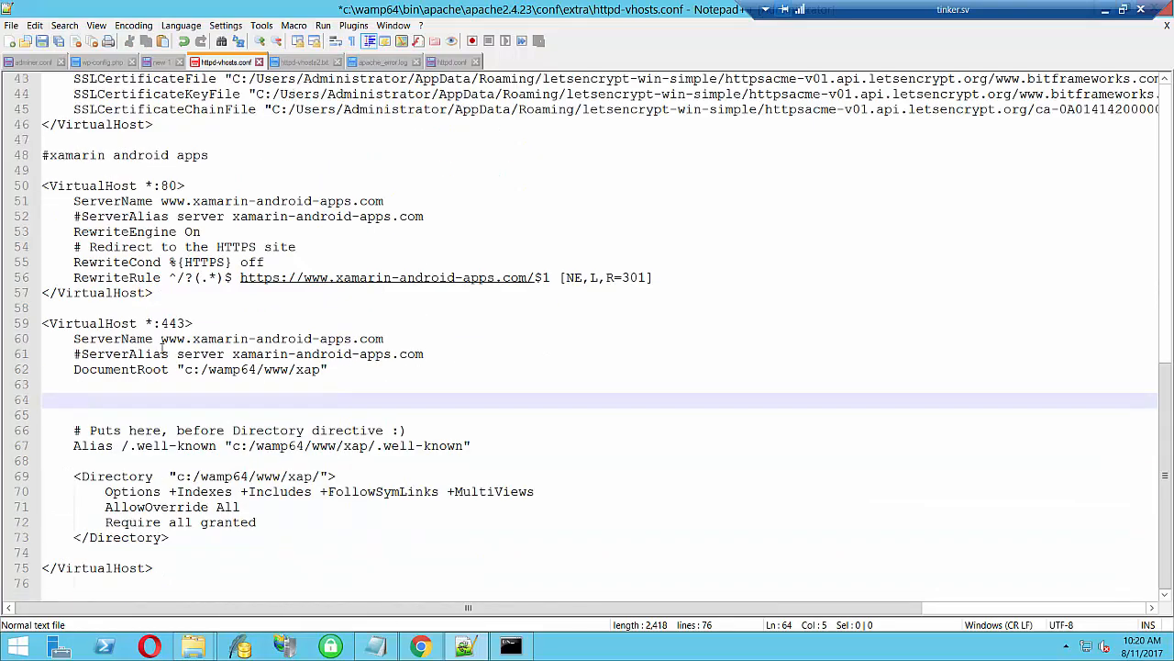
key(ctrl+v)
scroll(184, 369, down, 1)
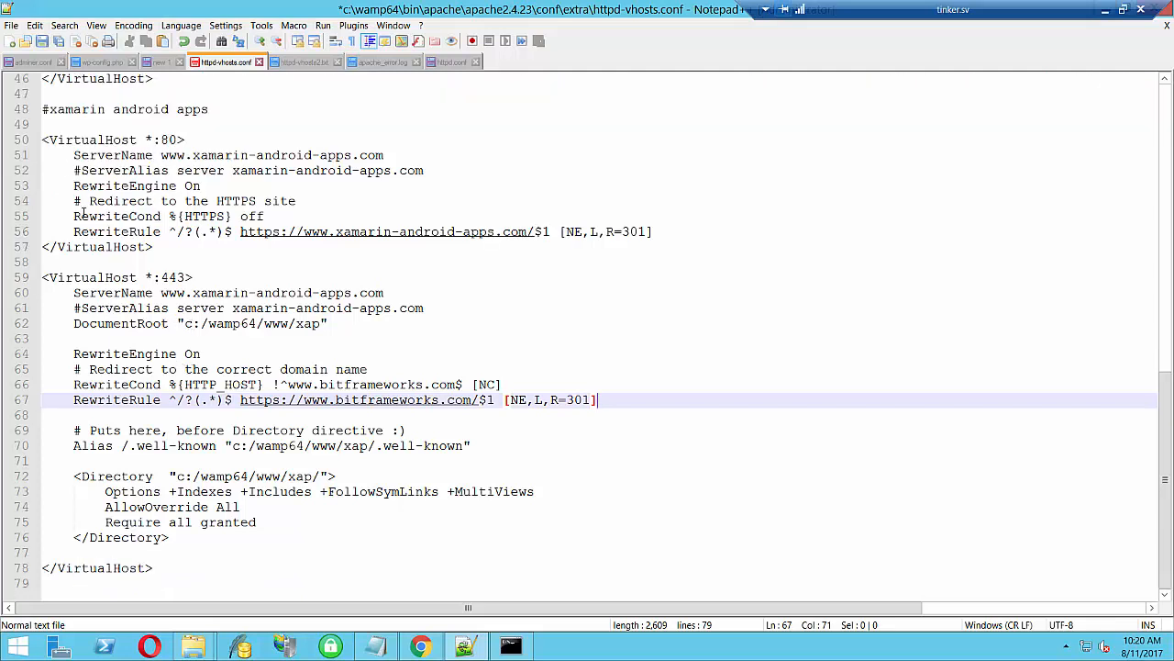
click(42, 41)
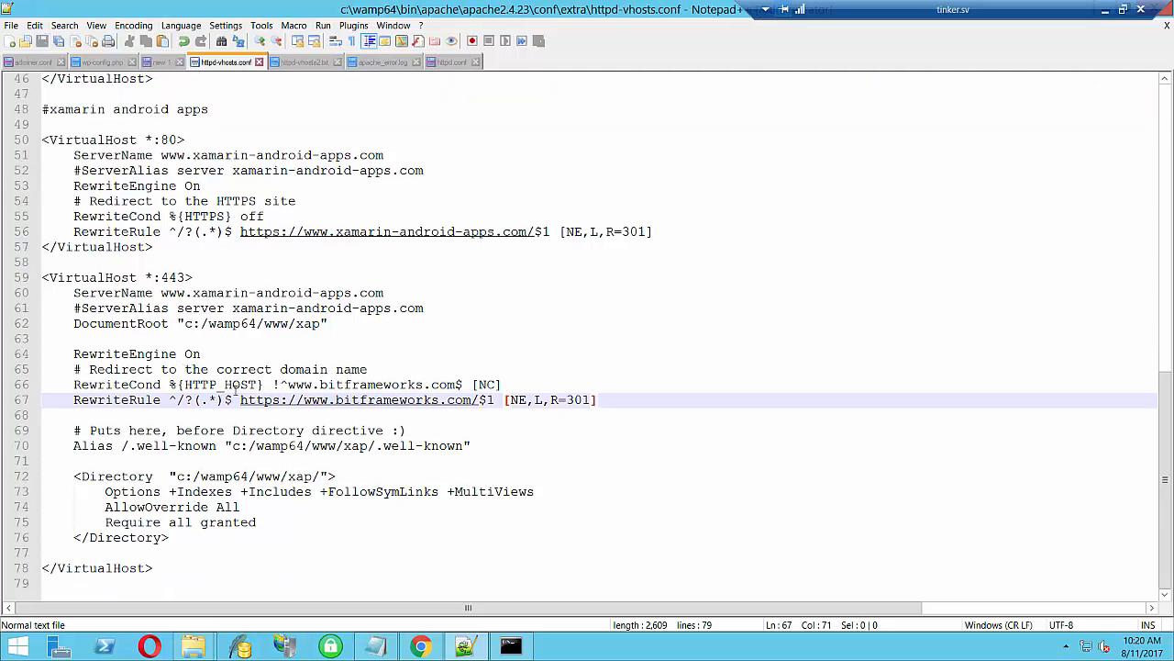
drag(321, 385, 424, 385)
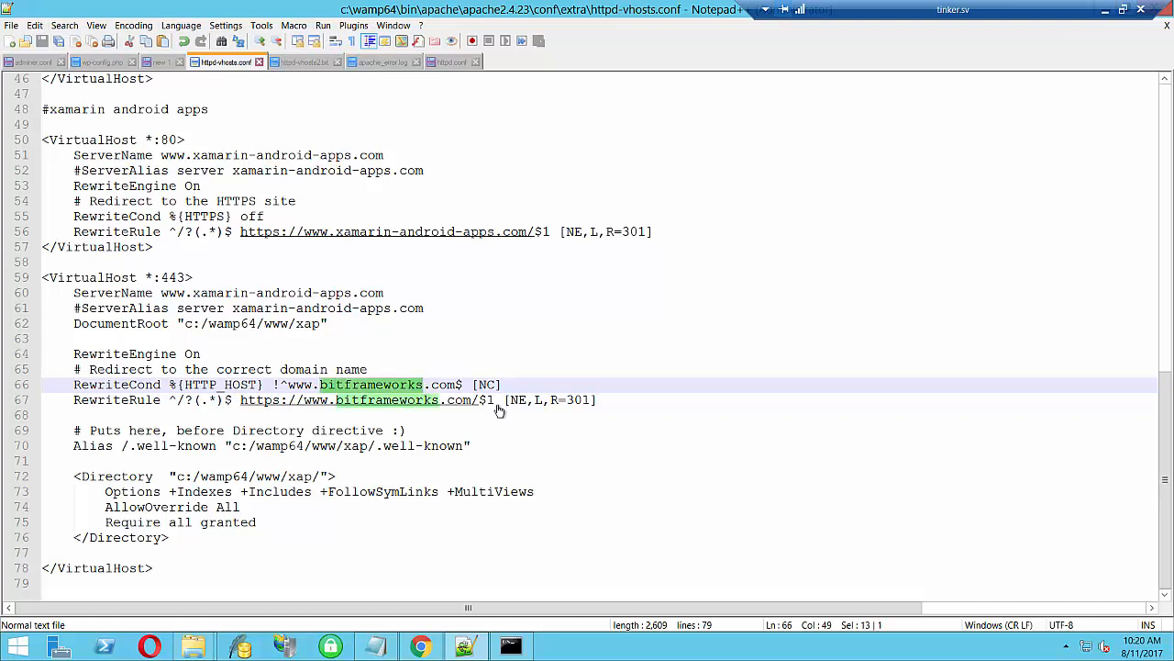
text(x)
key(Down)
key(Return)
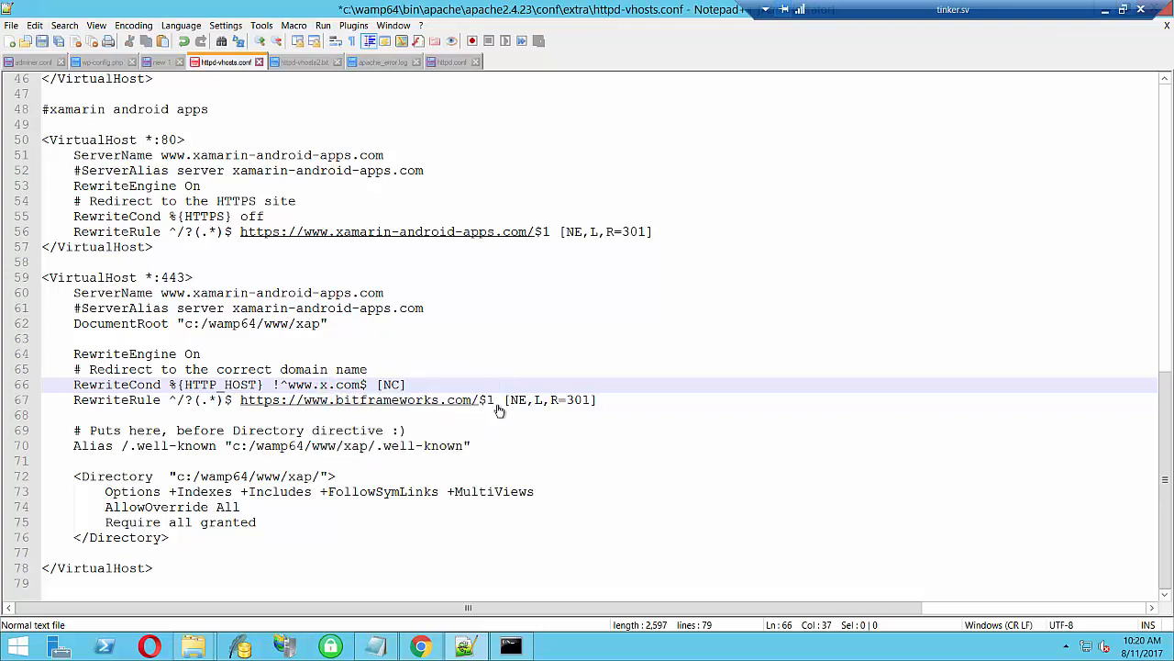
click(412, 402)
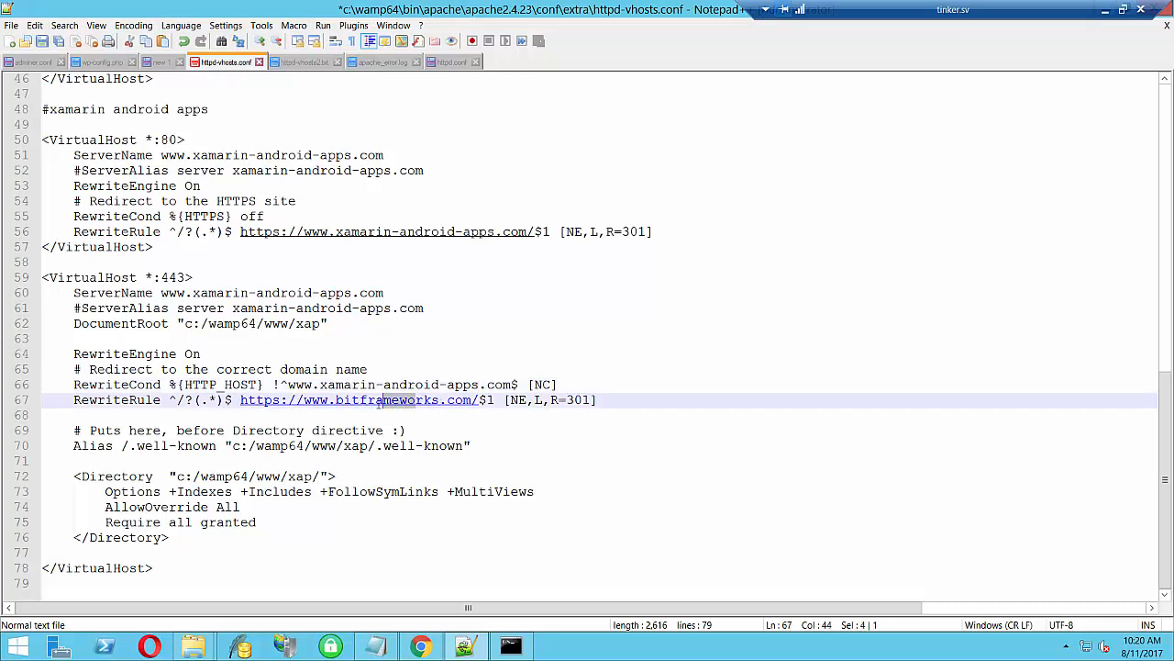
click(333, 409)
drag(336, 404, 440, 401)
text(x)
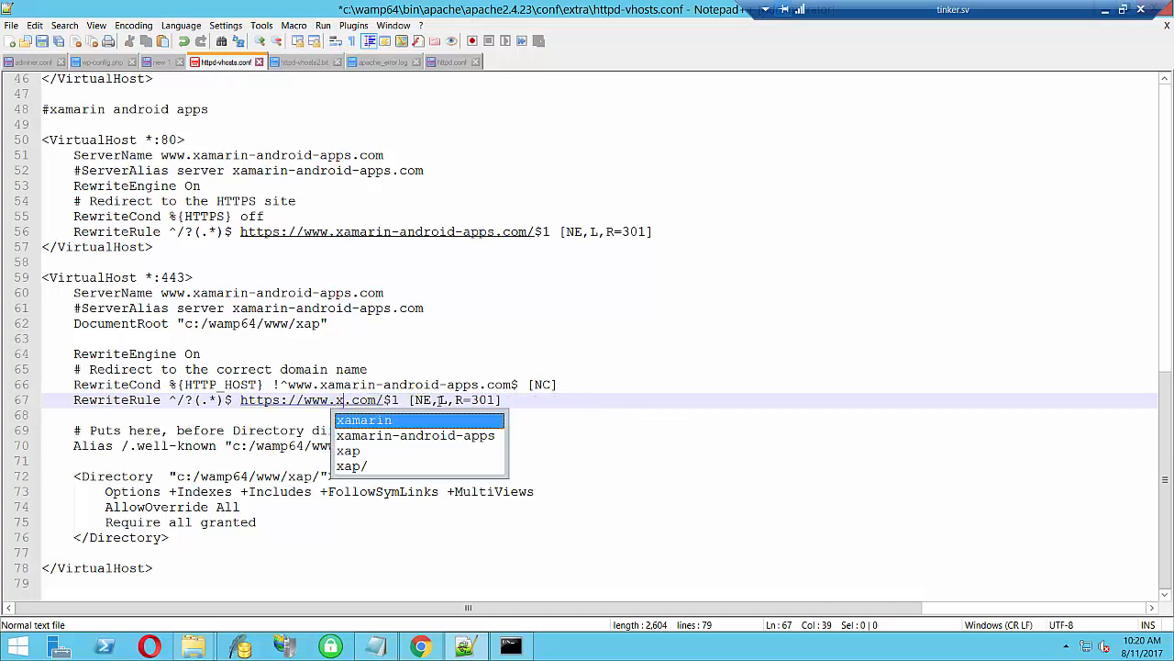
click(433, 435)
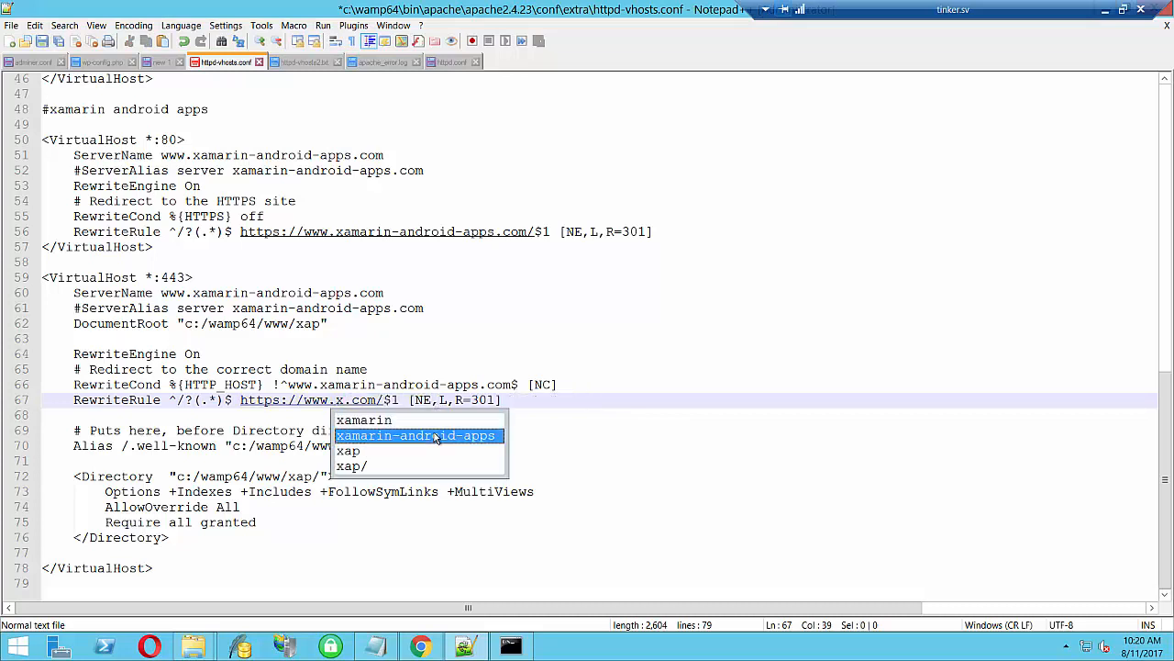
double_click(434, 435)
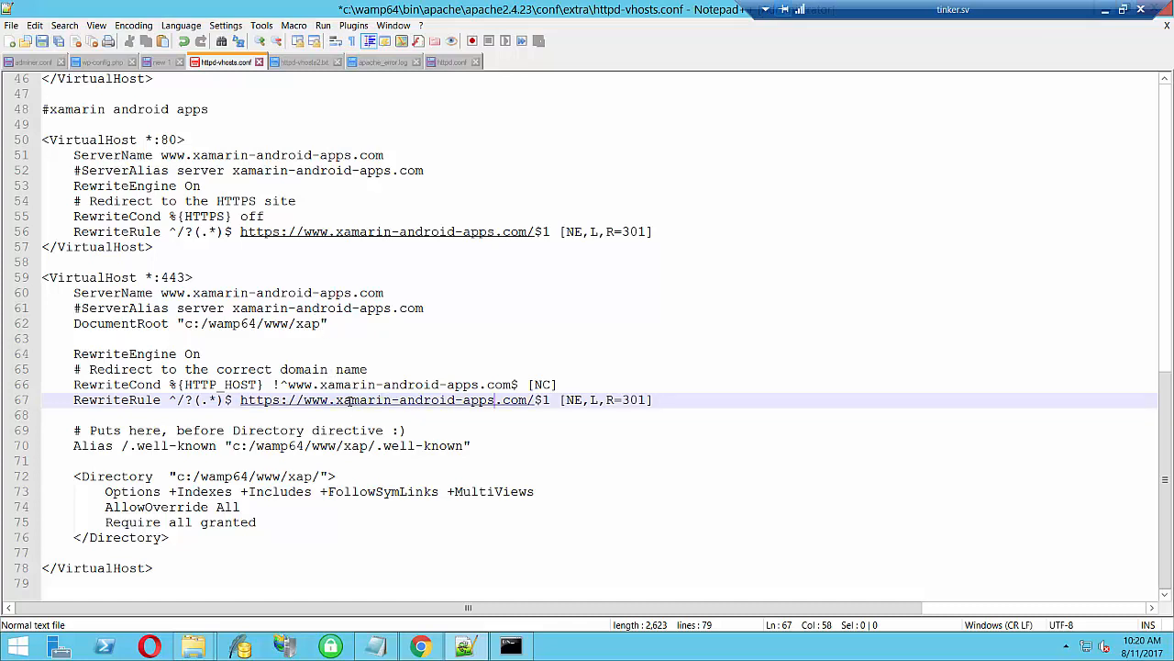
Copy the SSLEngine and three SSLCertificate lines from the bitframeworks *:443 host into the xamarin one, separated from its Directory block by a blank line
scroll(348, 398, up, 3)
scroll(347, 396, up, 1)
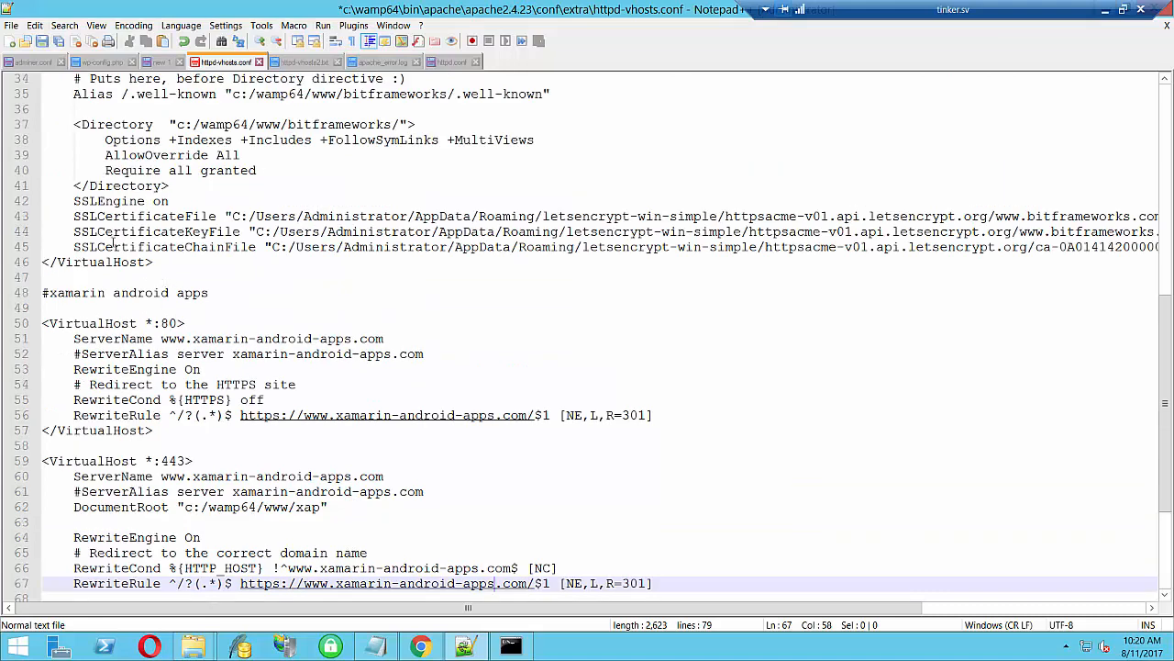
drag(73, 203, 703, 248)
drag(945, 249, 1163, 249)
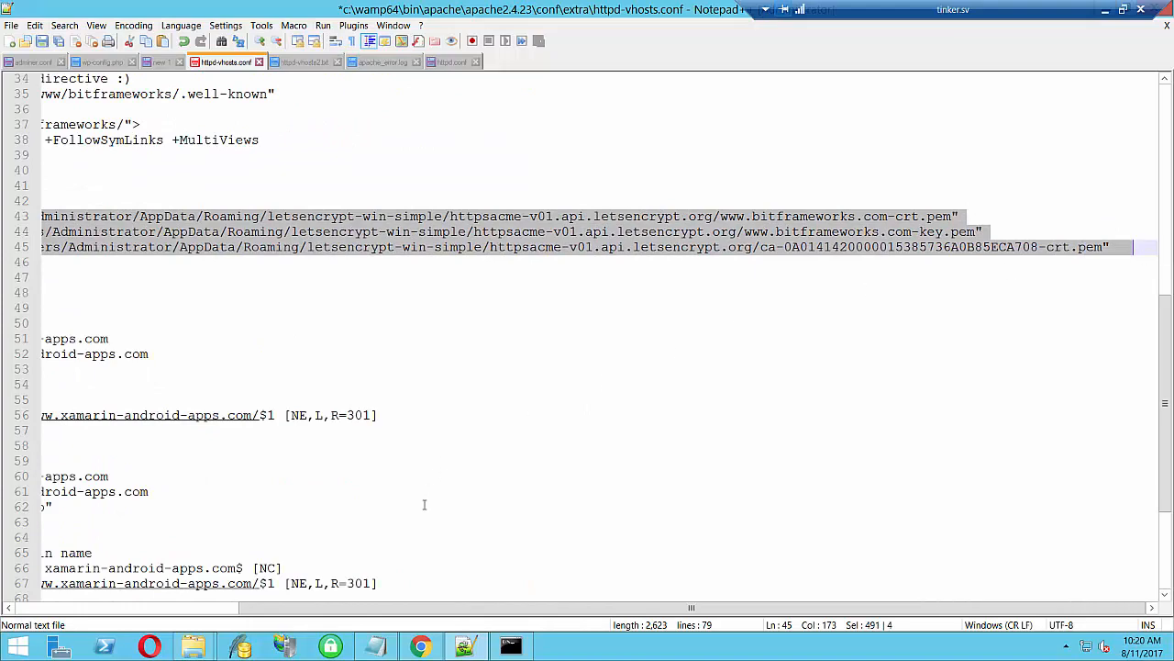
drag(436, 613, 212, 613)
scroll(179, 483, down, 4)
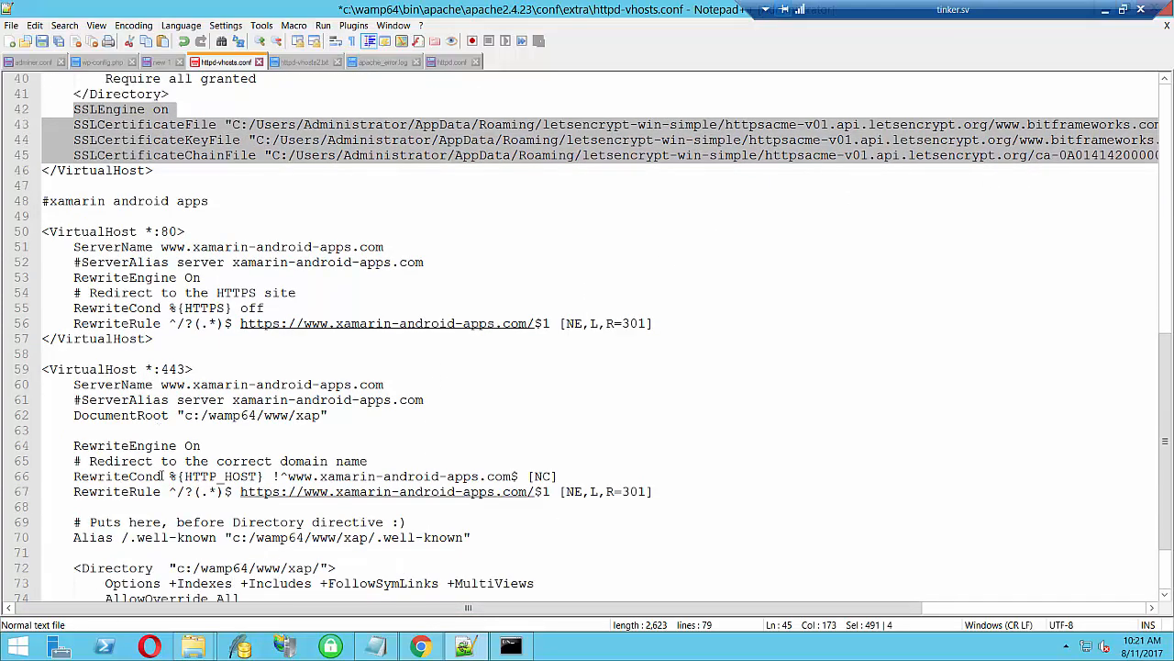
click(138, 556)
key(ctrl+v)
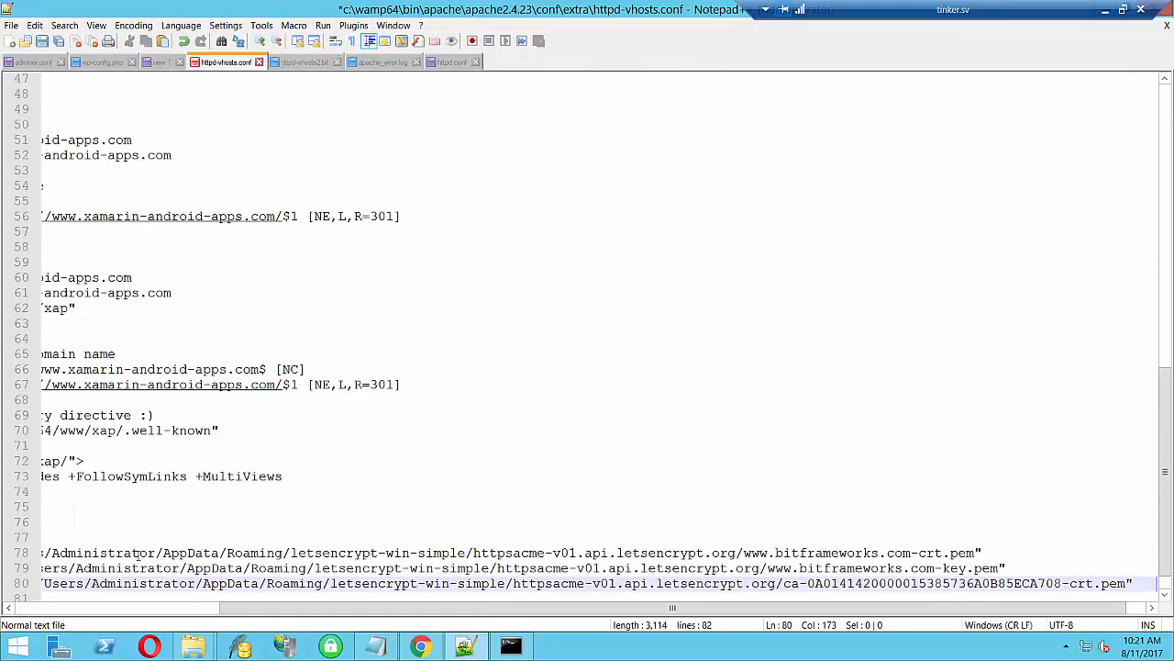
double_click(167, 526)
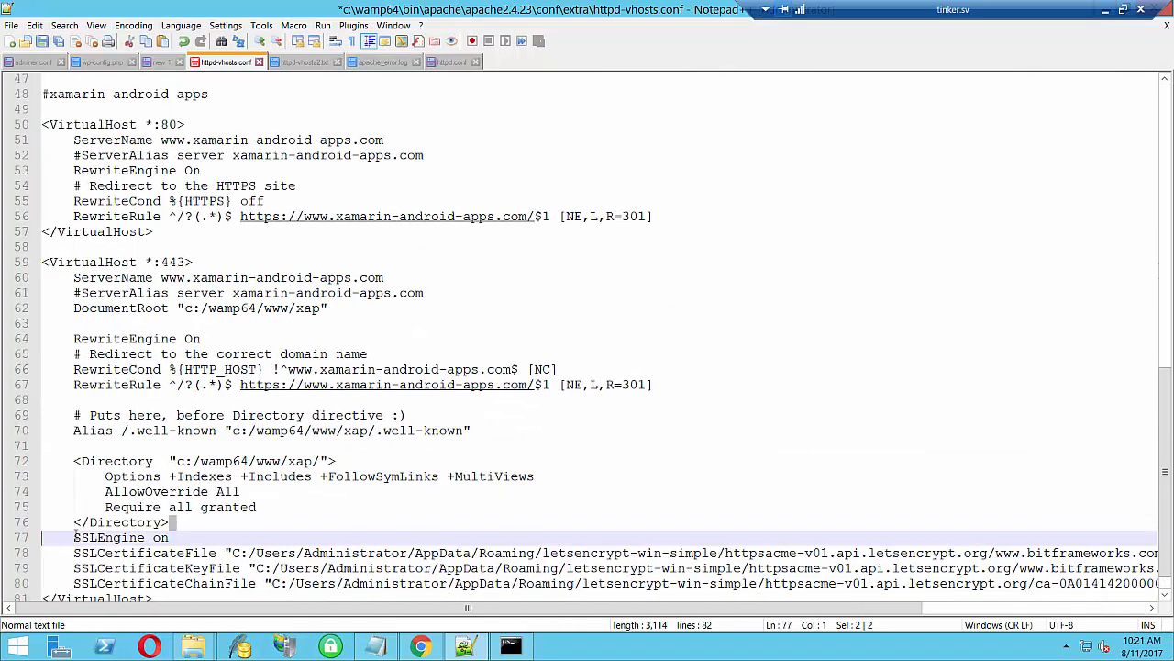
key(Return)
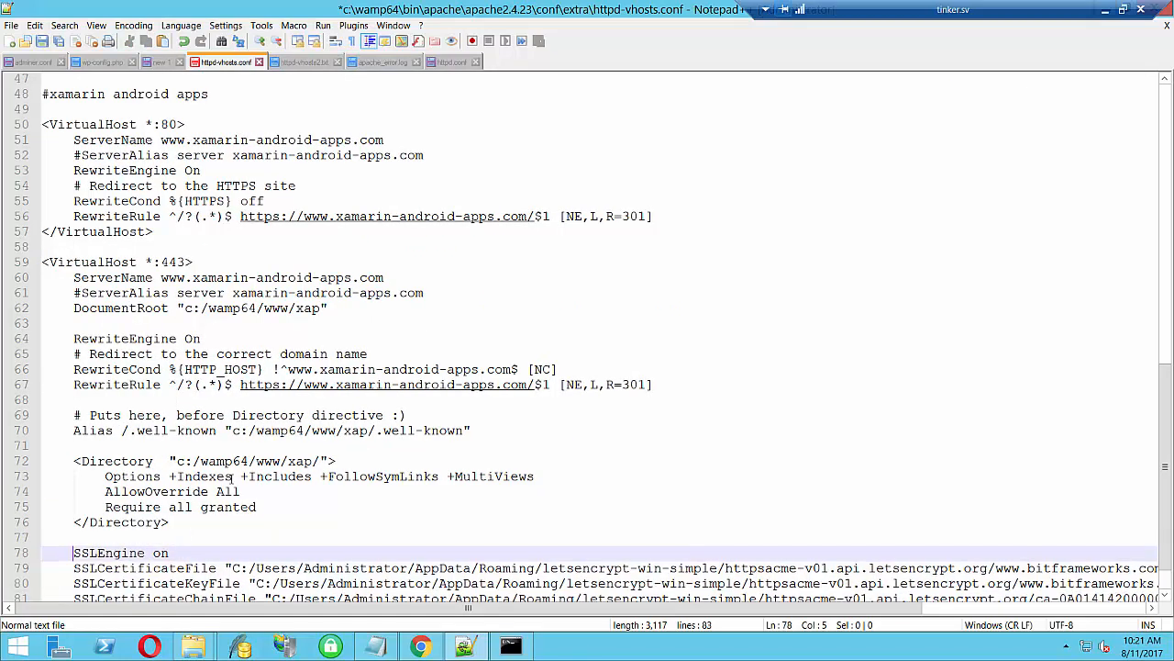
Compare the pasted certificate paths in the xamarin *:443 block with the saved certificate paths in the Command Prompt output
scroll(292, 487, down, 1)
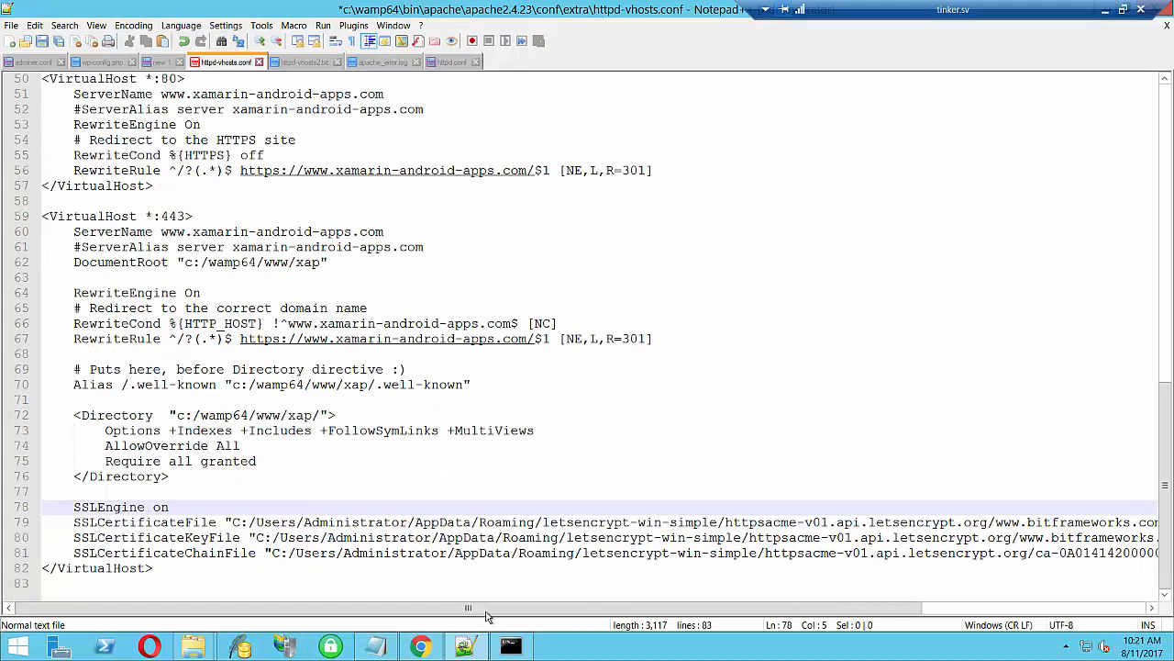
scroll(543, 622, right, 5)
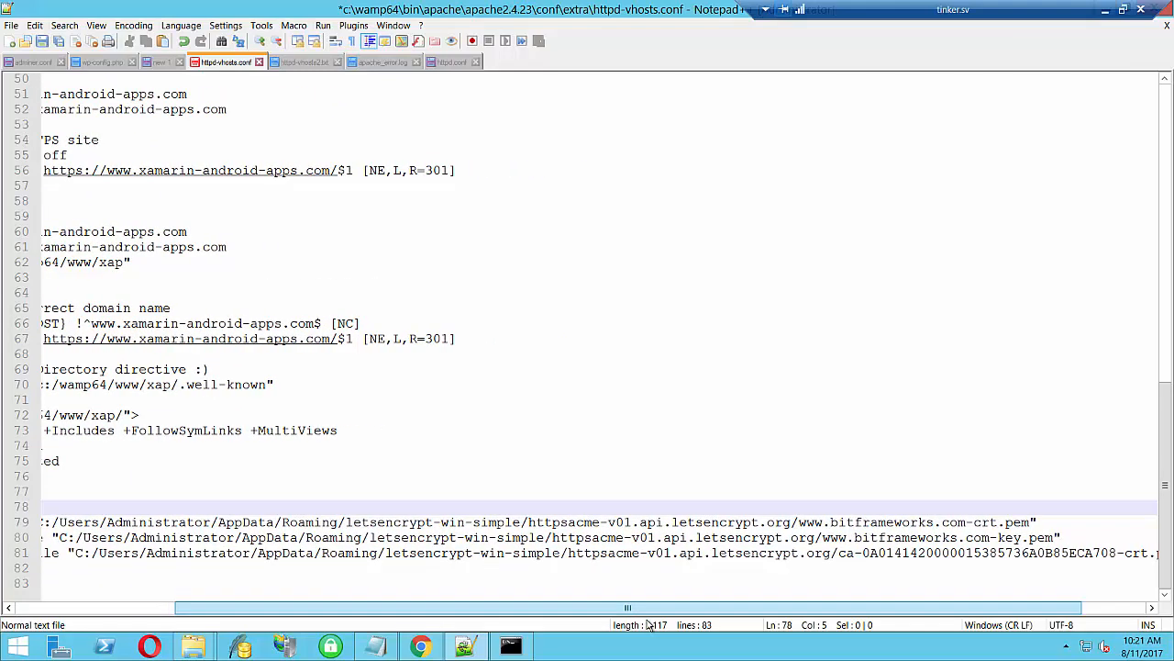
drag(648, 620, 646, 617)
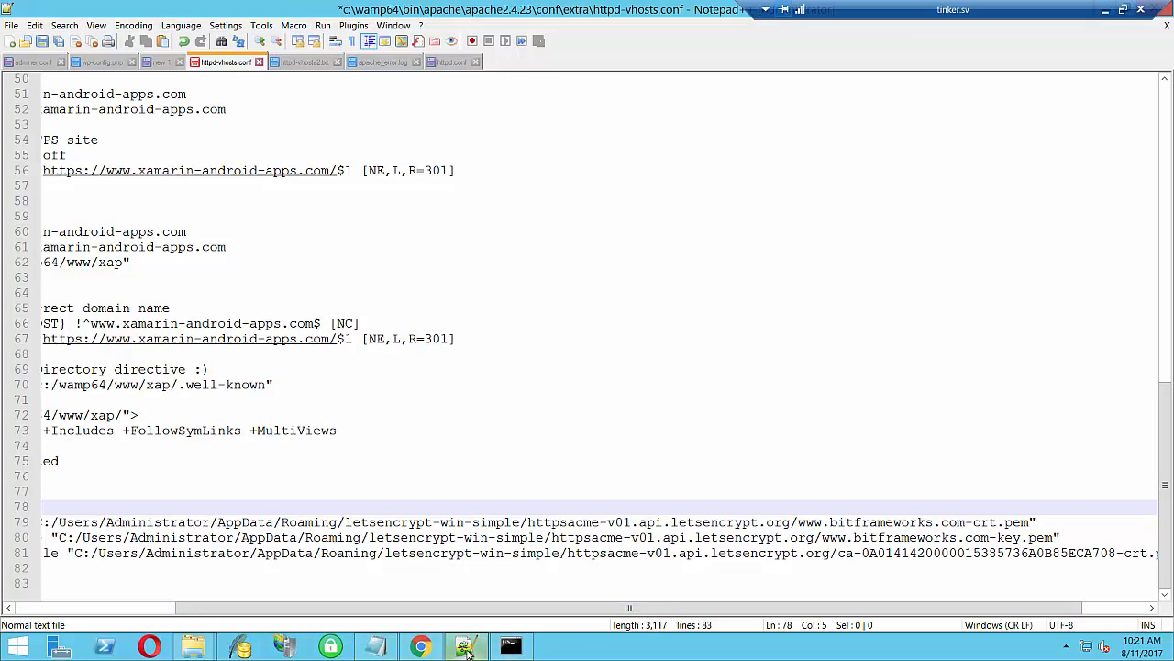
click(511, 647)
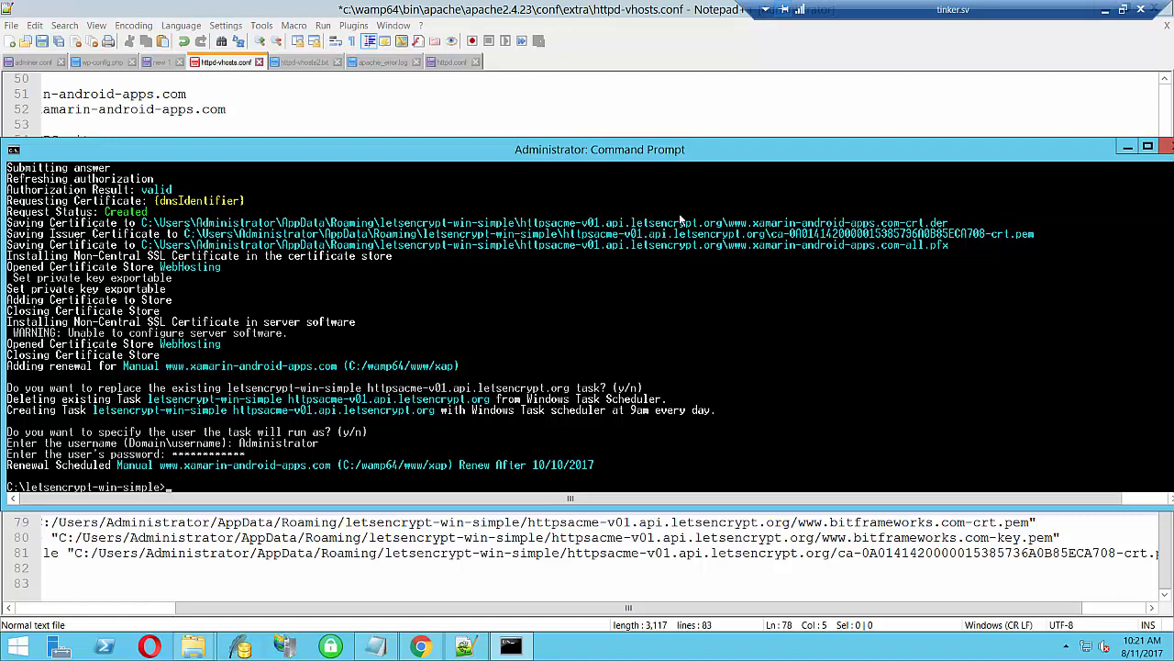
click(567, 536)
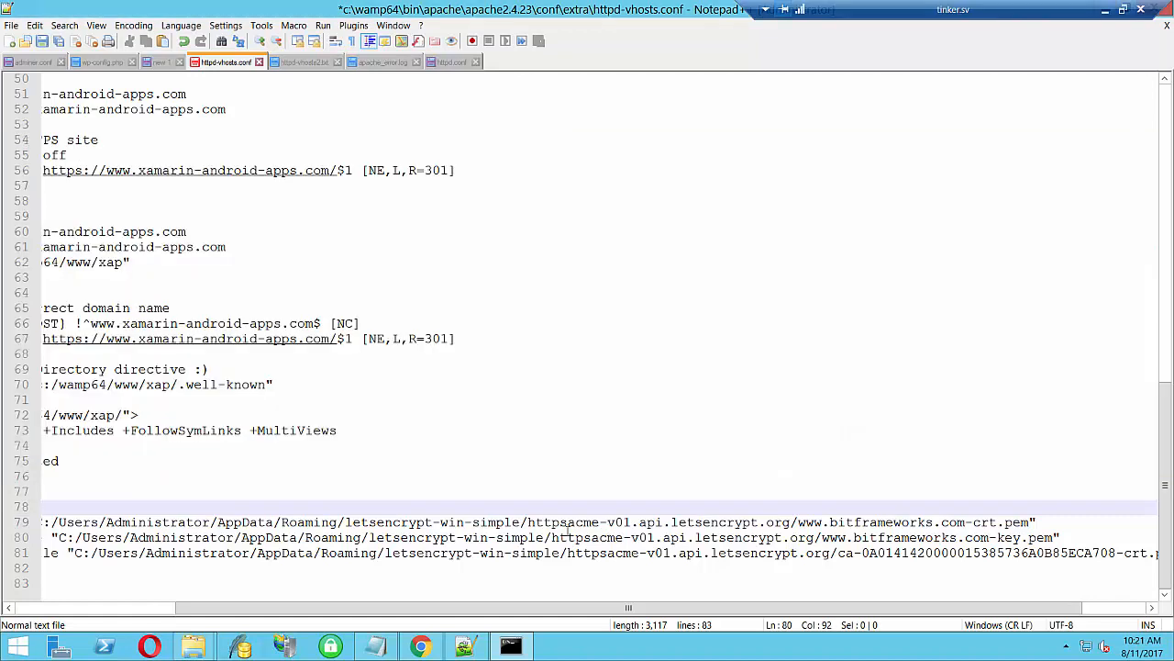
click(529, 522)
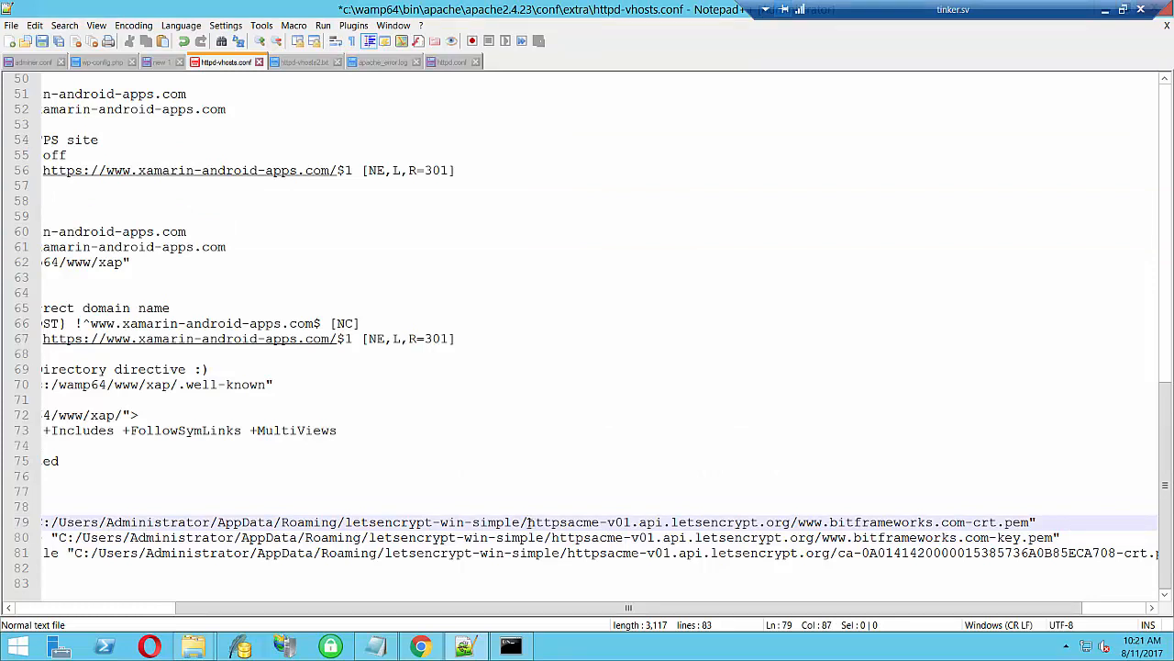
Copy the letsencrypt-win-simple certificate folder path, without the file name, from the Saving Certificate line in the Command Prompt
click(511, 647)
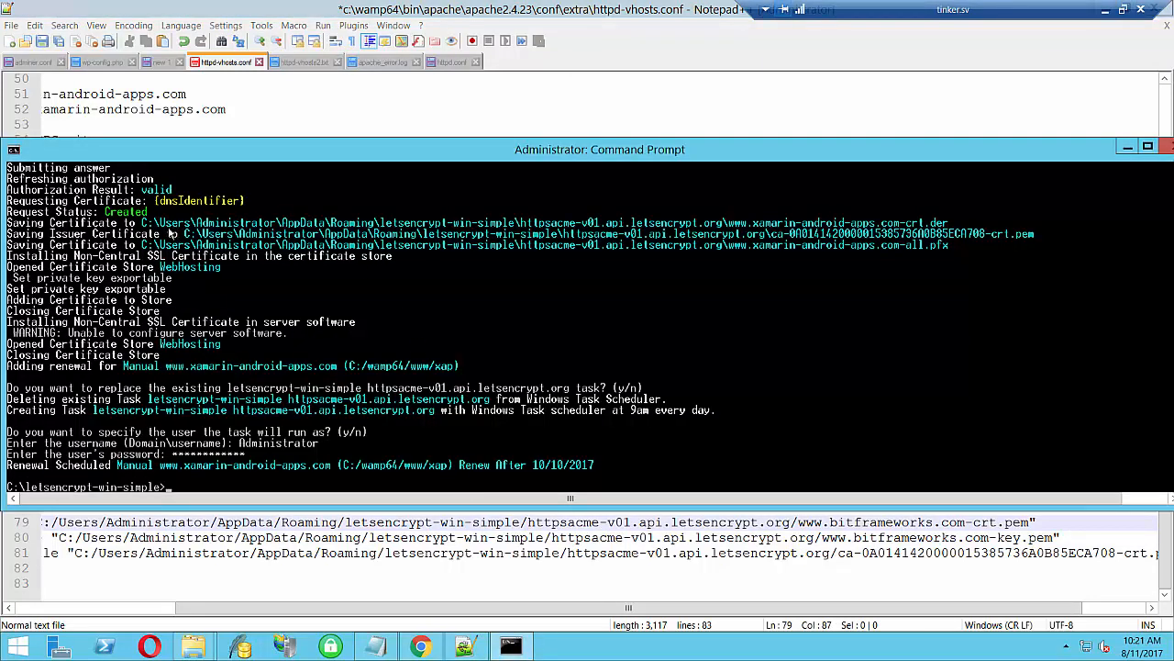
right_click(188, 225)
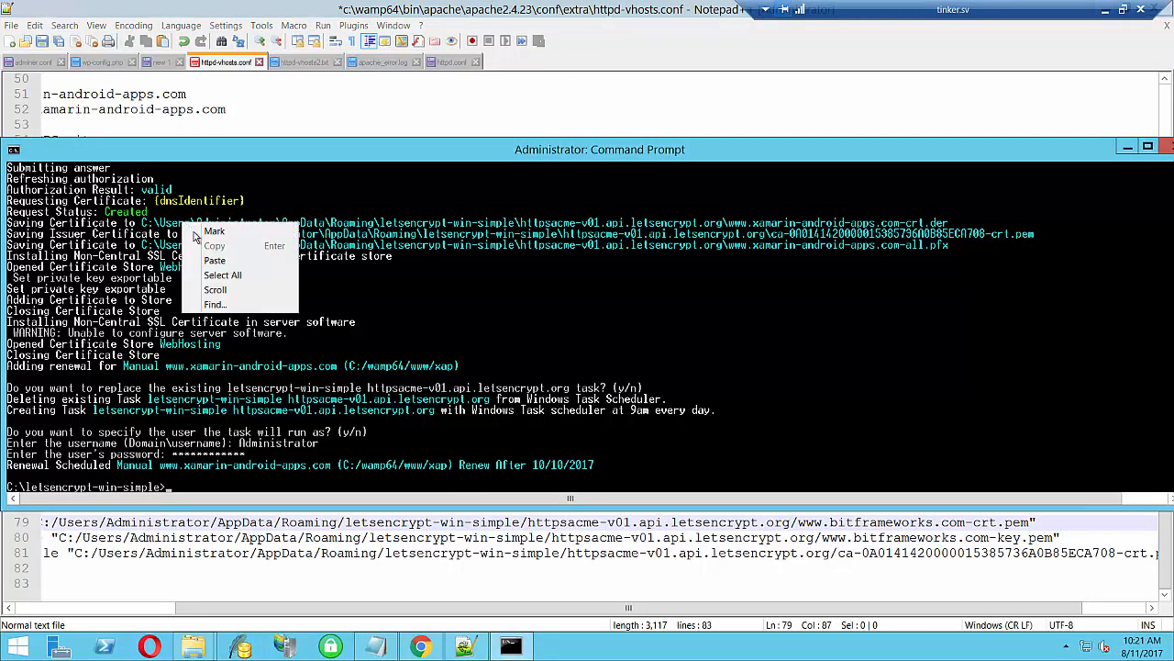
click(214, 231)
drag(139, 223, 727, 224)
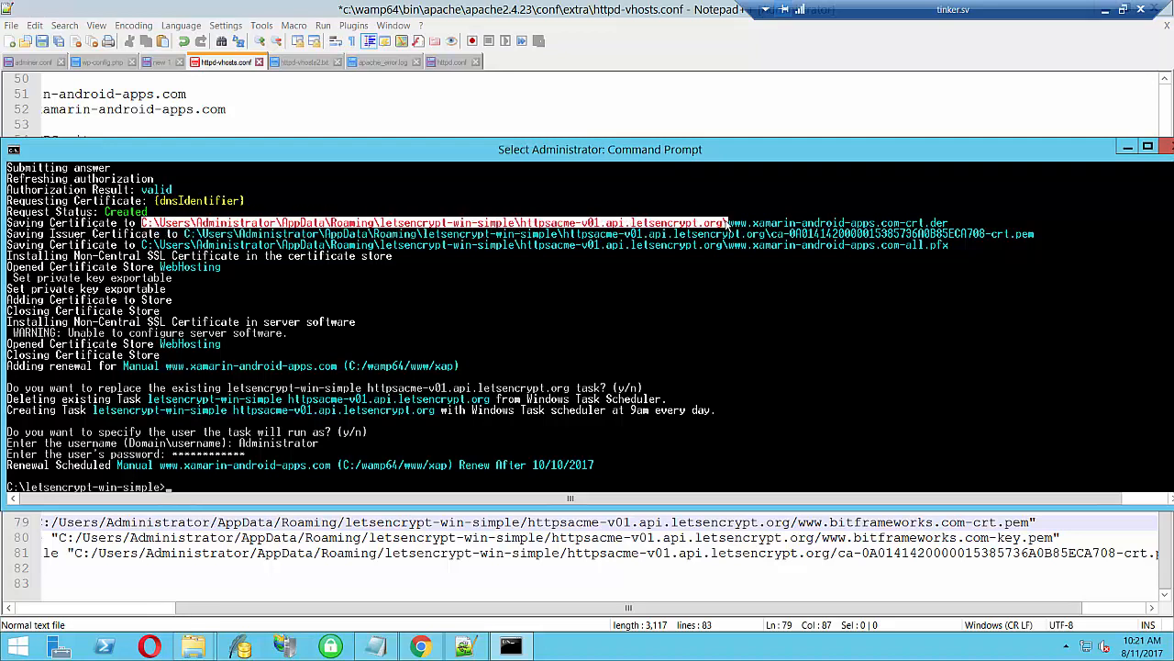
right_click(727, 224)
In File Explorer, open the folder C:\Users\Administrator\AppData\Roaming\letsencrypt-win-simple\httpsacme-v01.api.letsencrypt.org
mouse_move(209, 639)
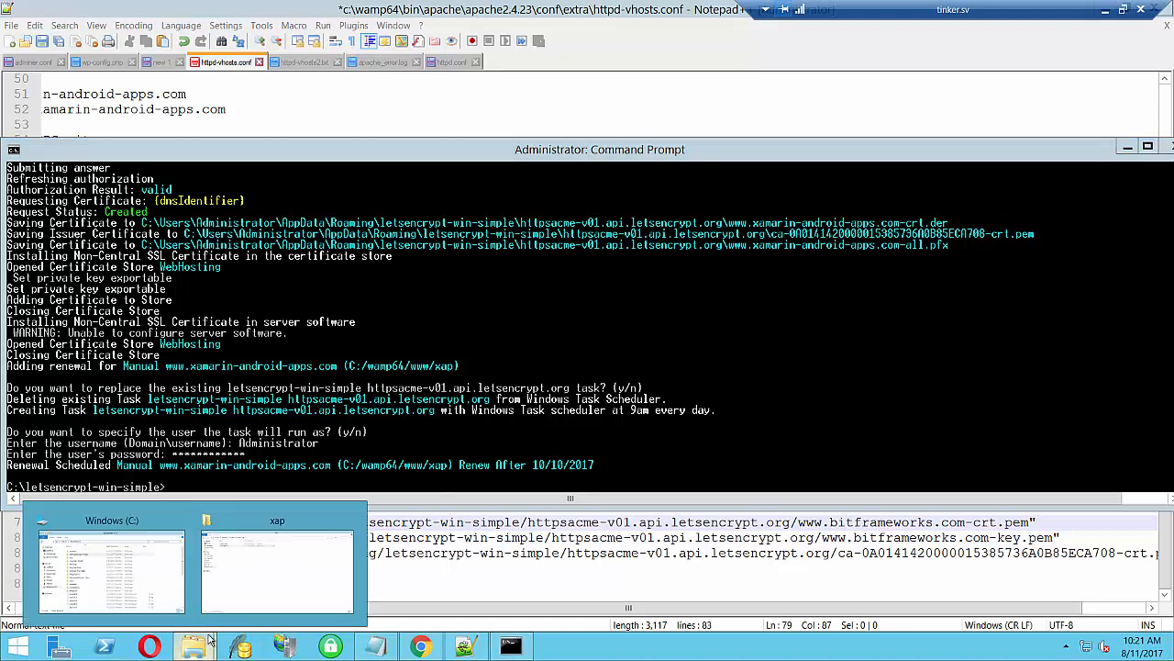
click(261, 606)
click(388, 113)
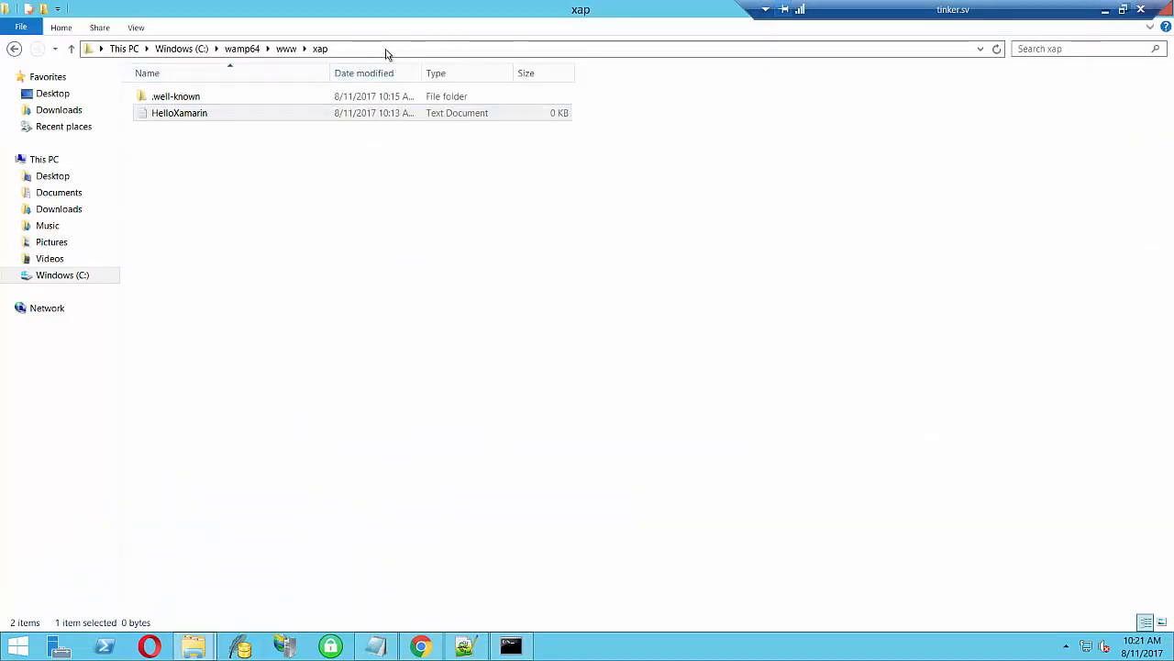
click(387, 52)
text(C:\Users\Administrator\AppData\Roaming\letsencrypt-win-simple\httpsacme-v01.api.letsencrypt.org)
key(Return)
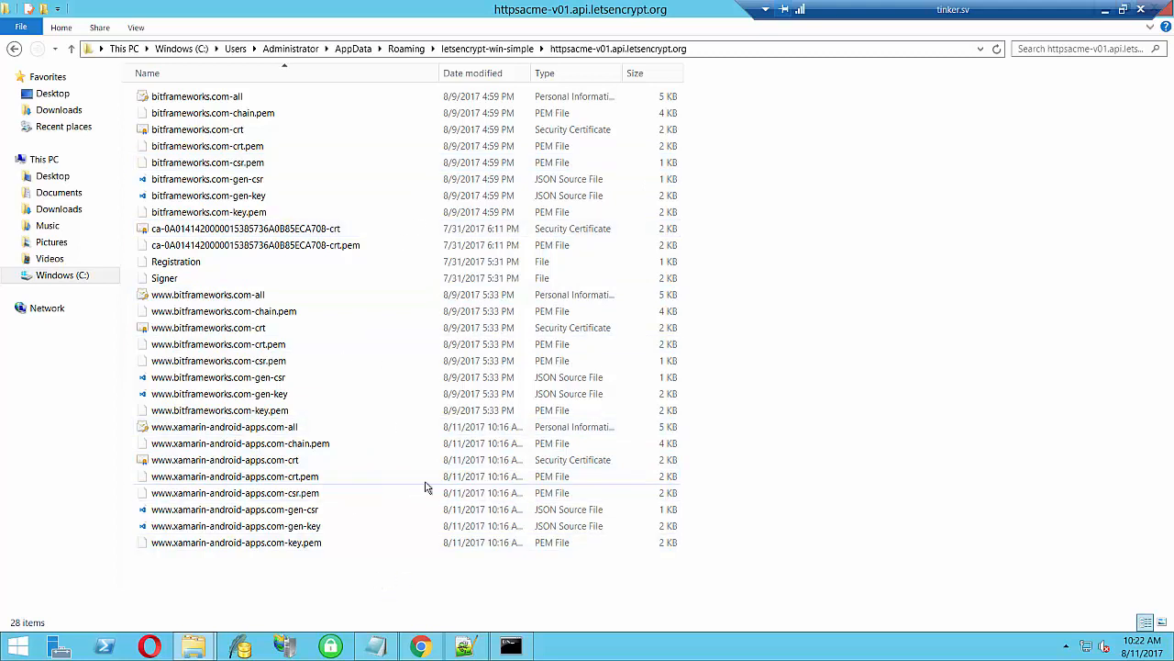
In File Explorer, search the certificate folder for www and show the results in Details view with a Name column wide enough for full file names
click(463, 647)
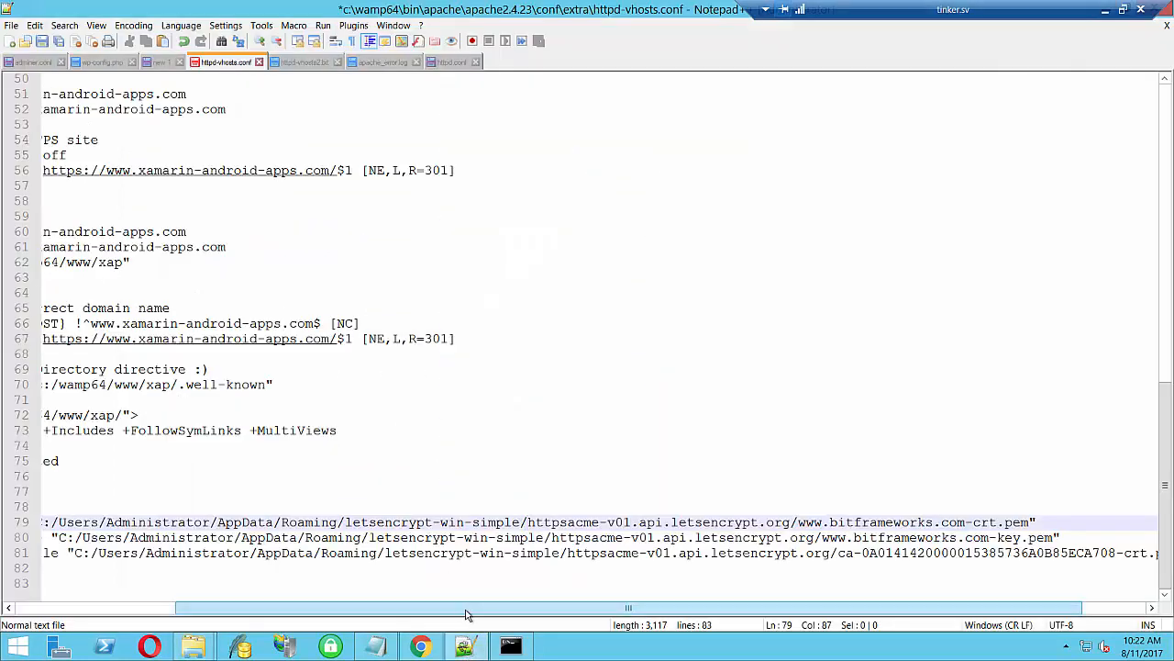
drag(506, 610, 561, 609)
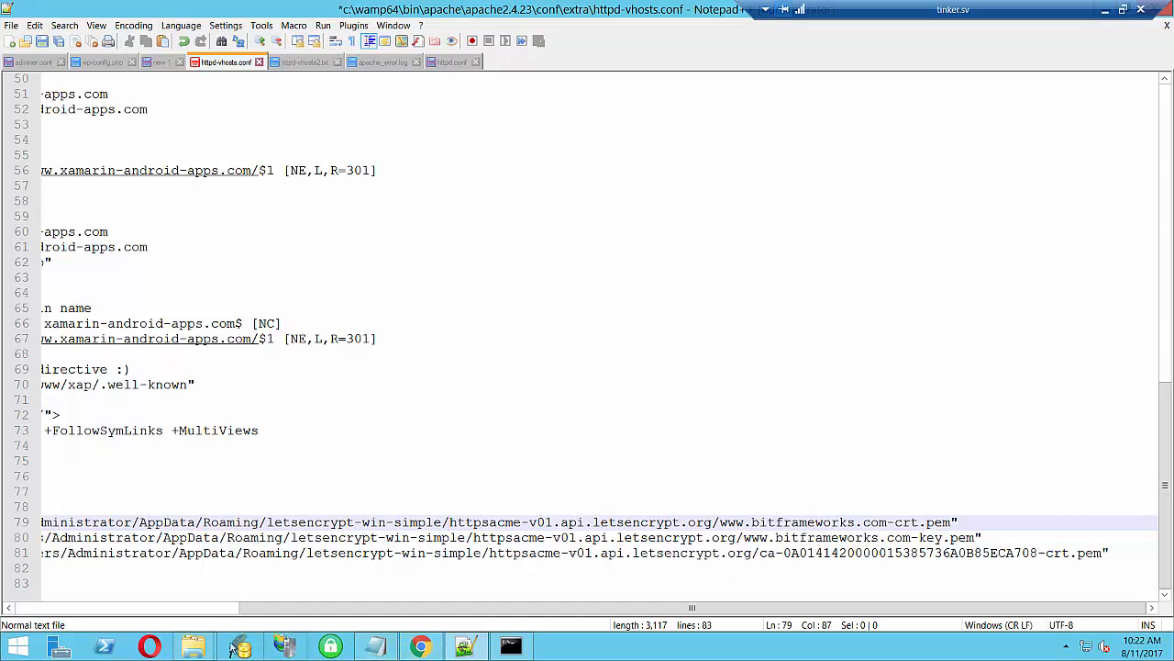
mouse_move(209, 648)
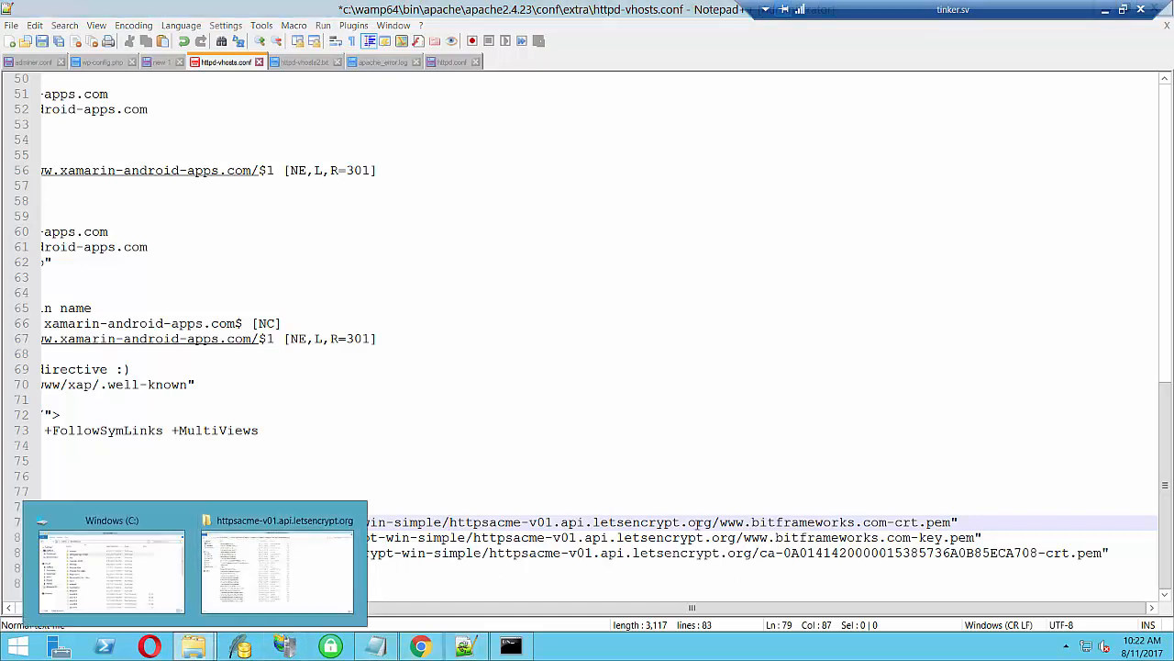
click(232, 571)
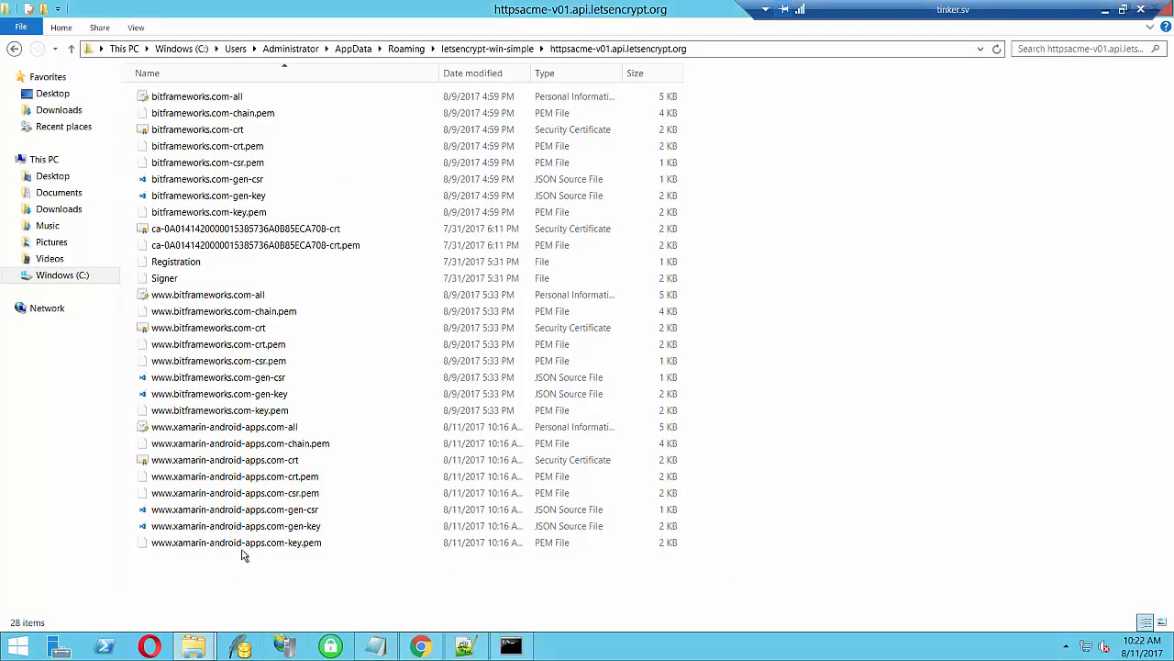
click(1066, 48)
text(www)
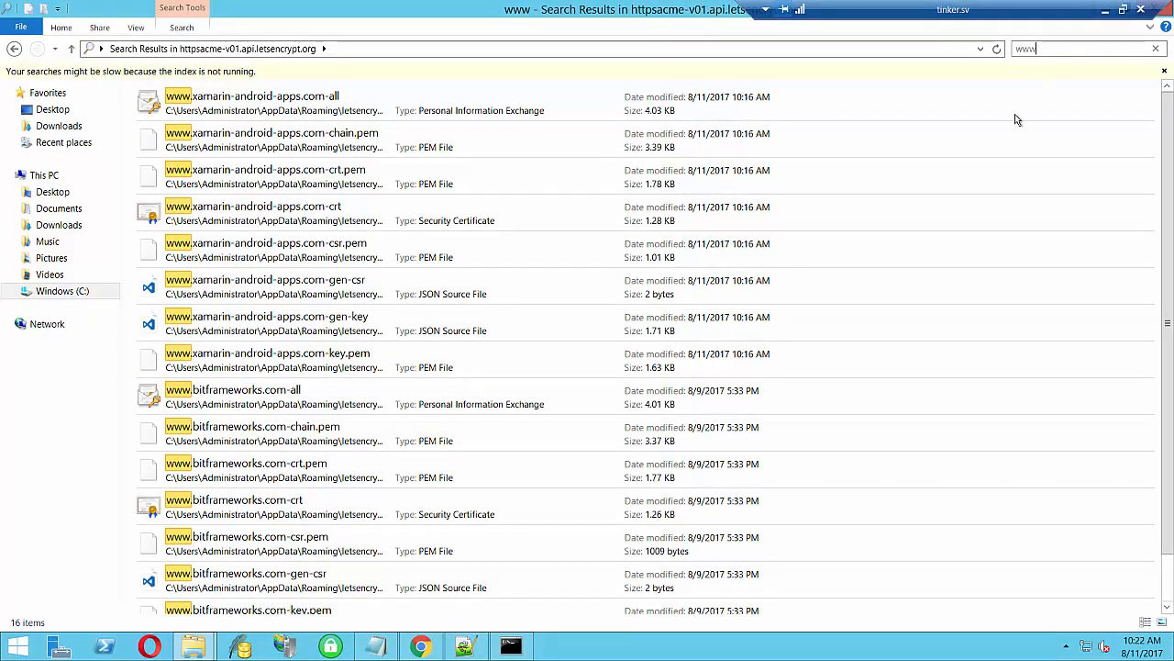
right_click(1010, 130)
mouse_move(1037, 137)
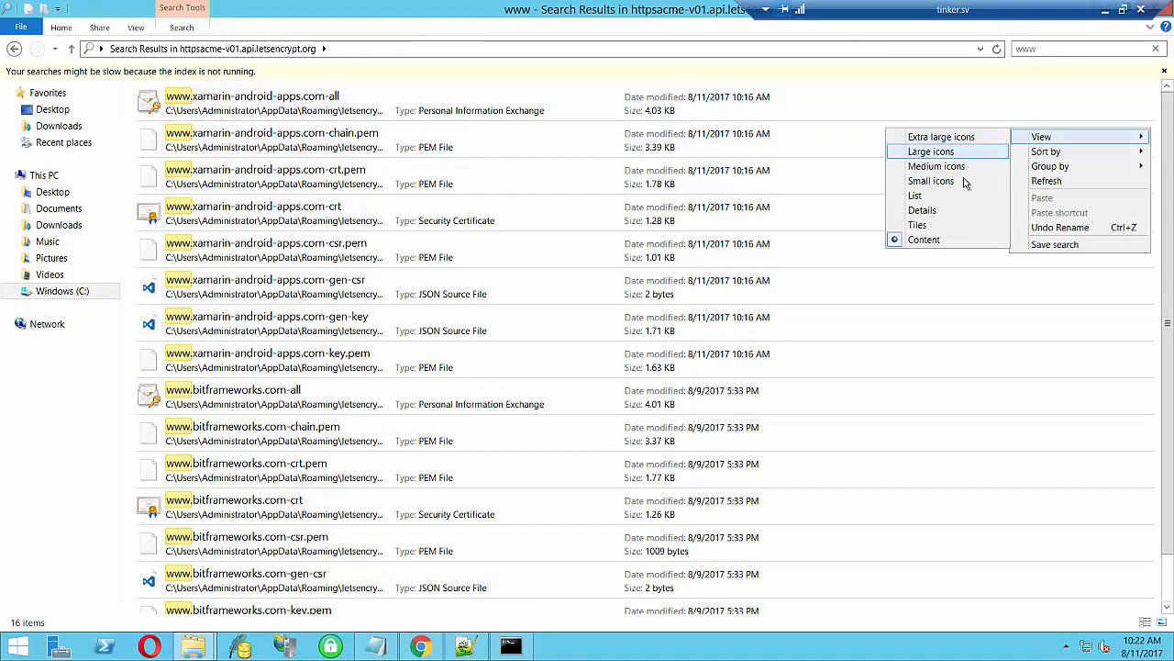
click(954, 211)
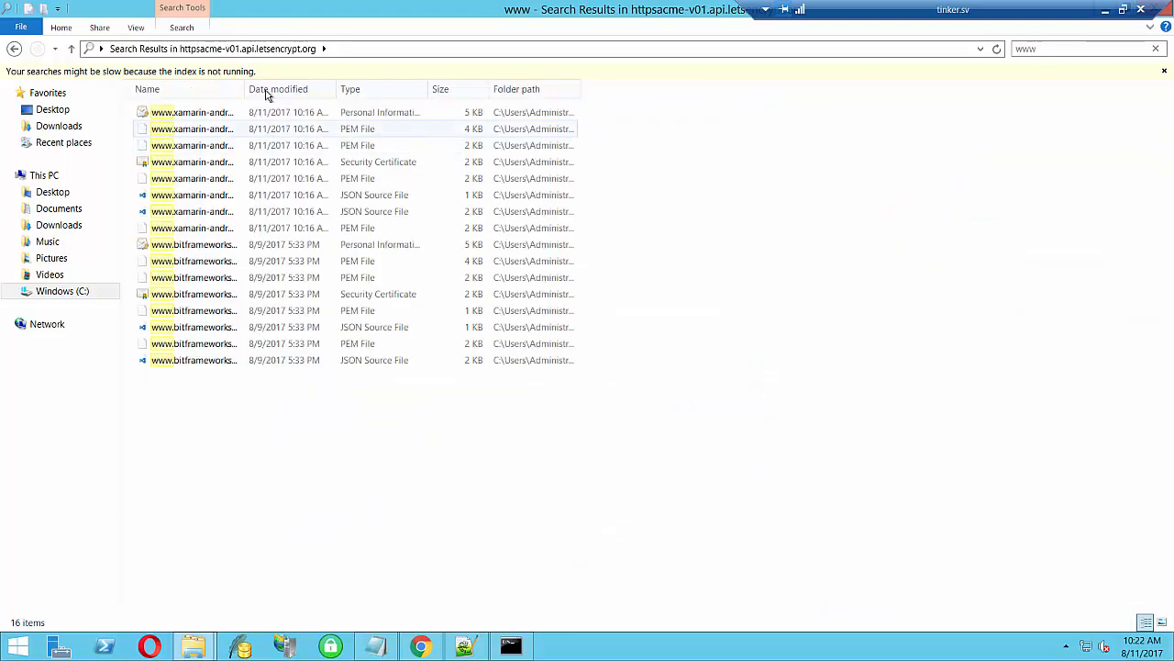
drag(244, 90, 398, 91)
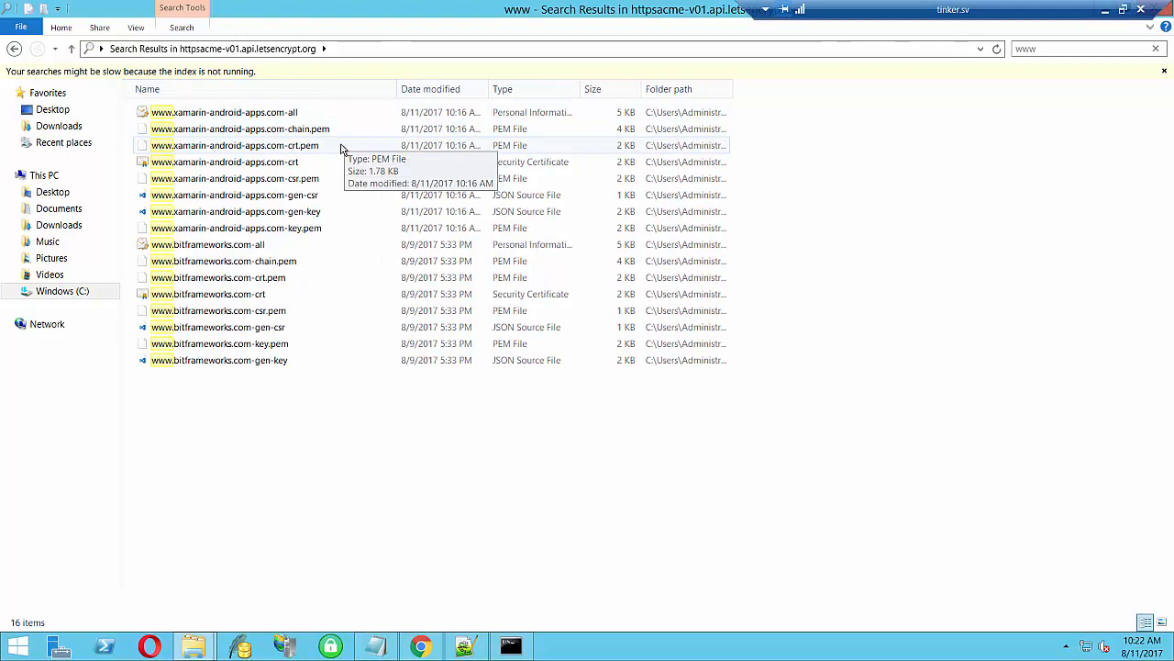
click(464, 648)
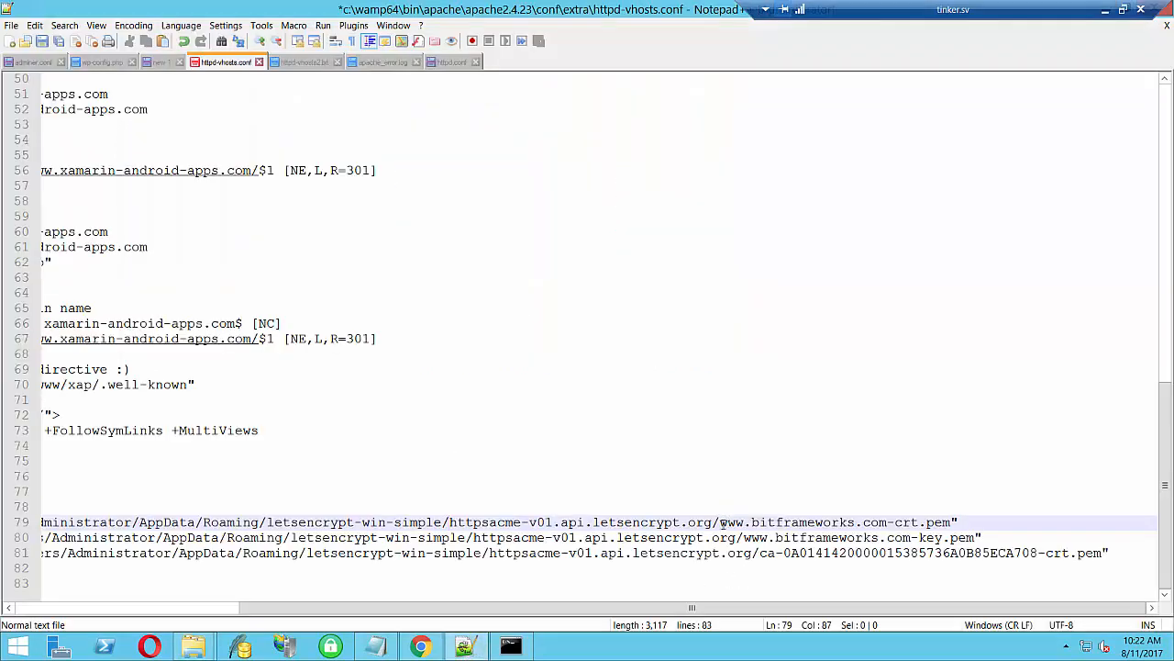
drag(722, 524, 902, 525)
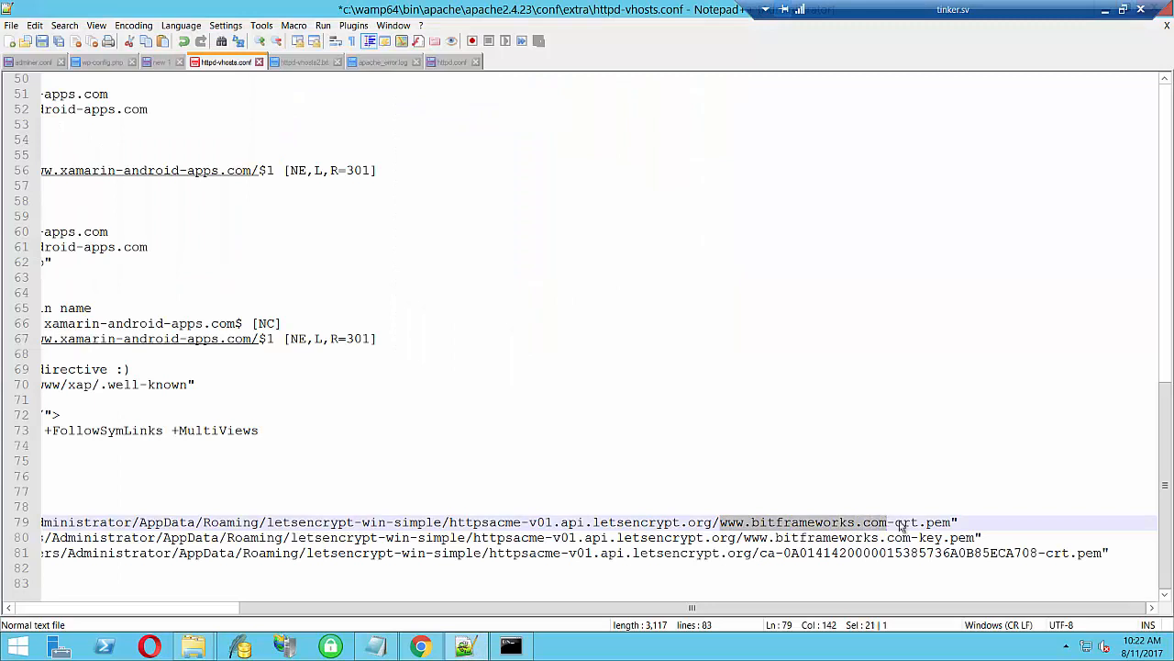
text(w)
text(.x)
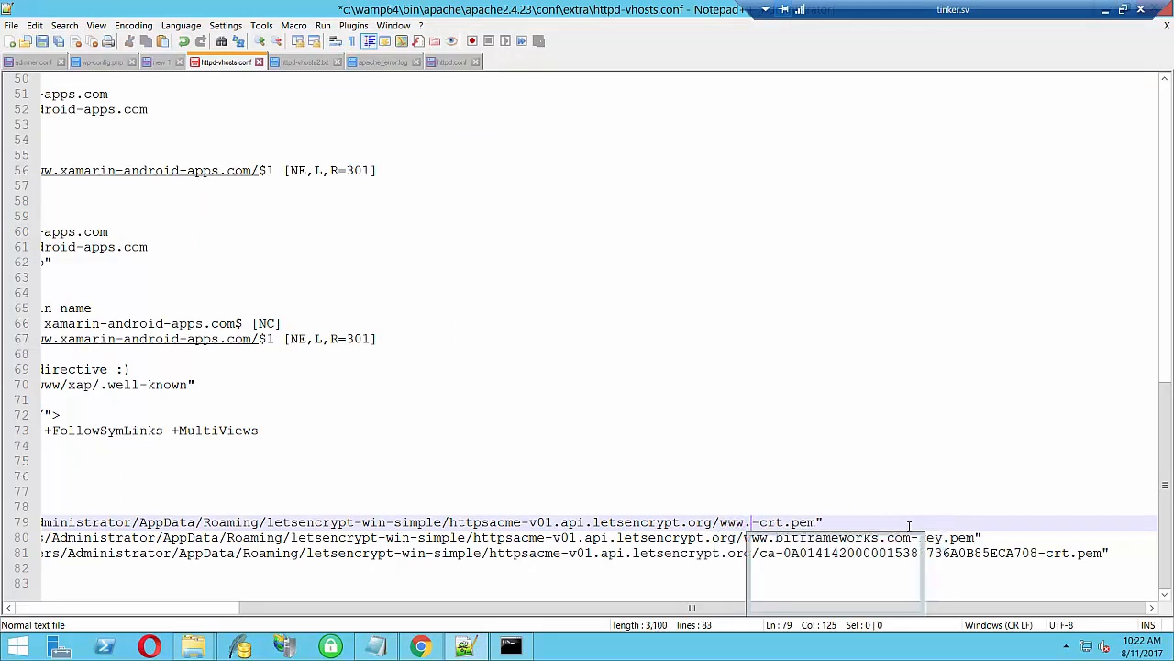
key(Down)
key(Down)
key(Return)
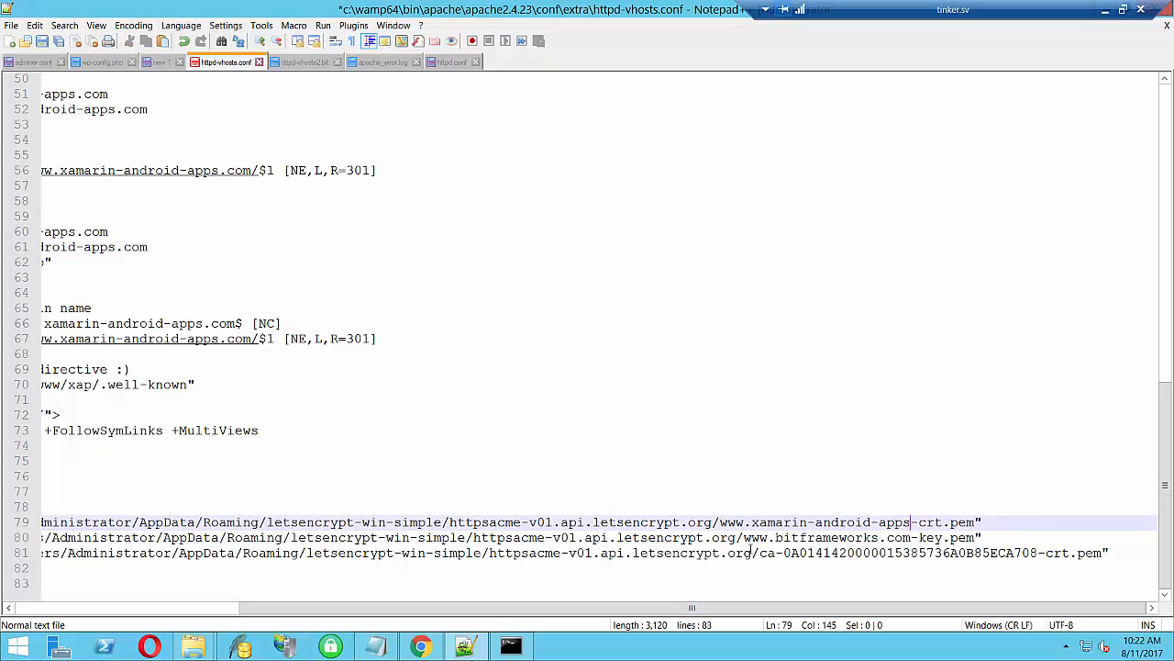
drag(744, 538, 912, 539)
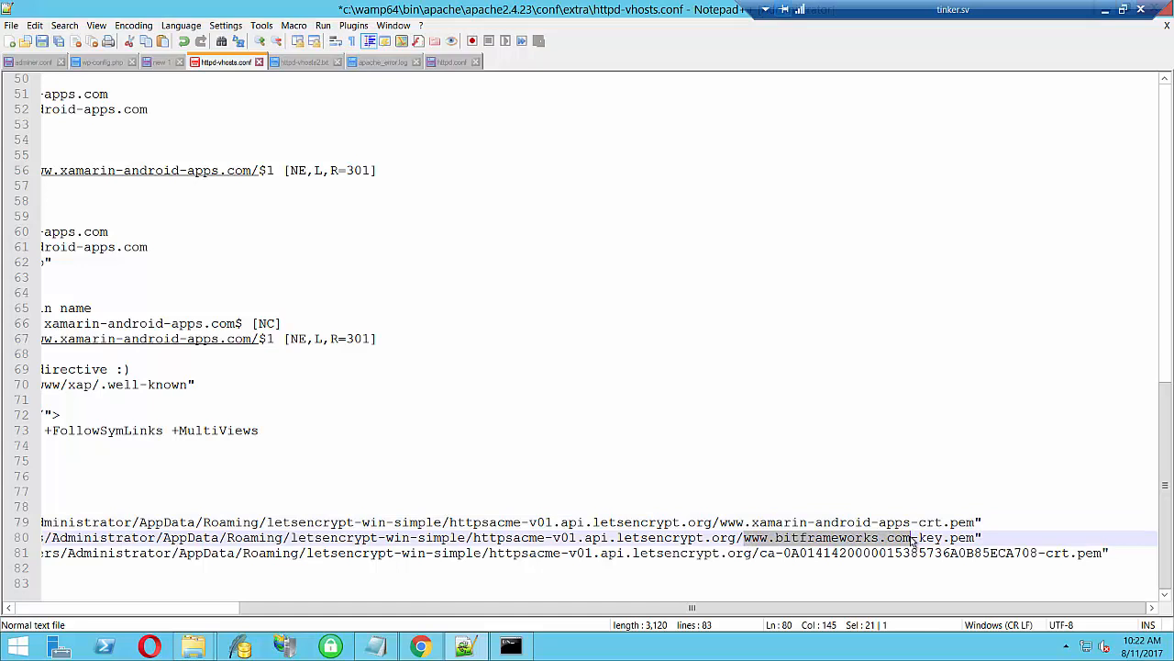
text(www.xa)
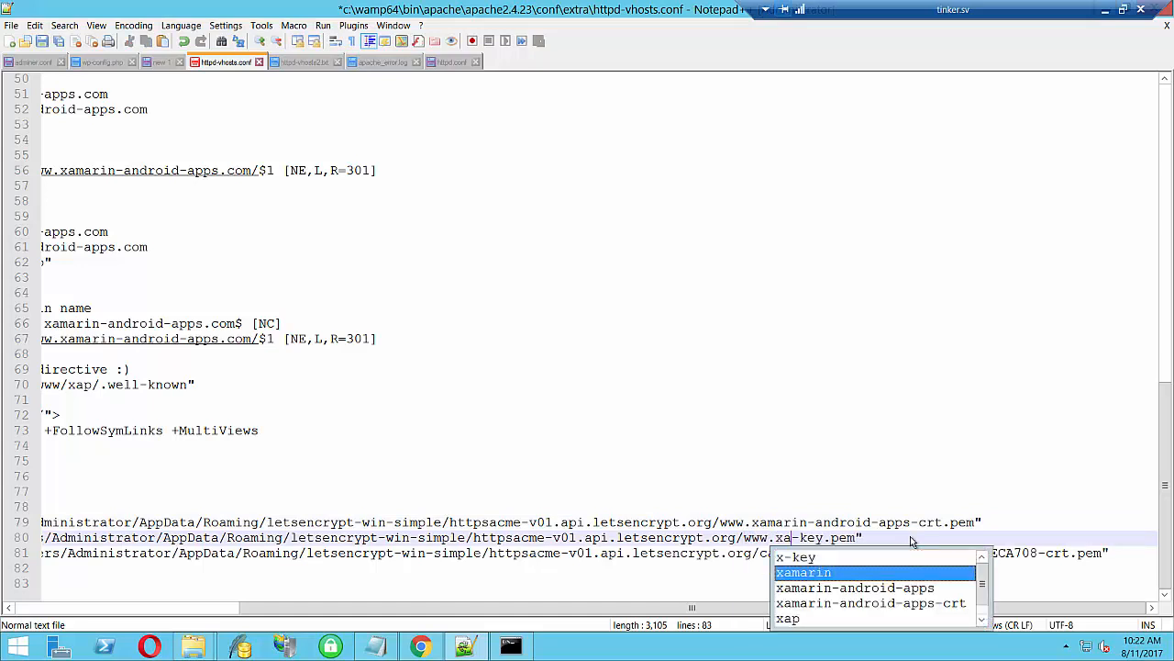
key(Down)
key(Return)
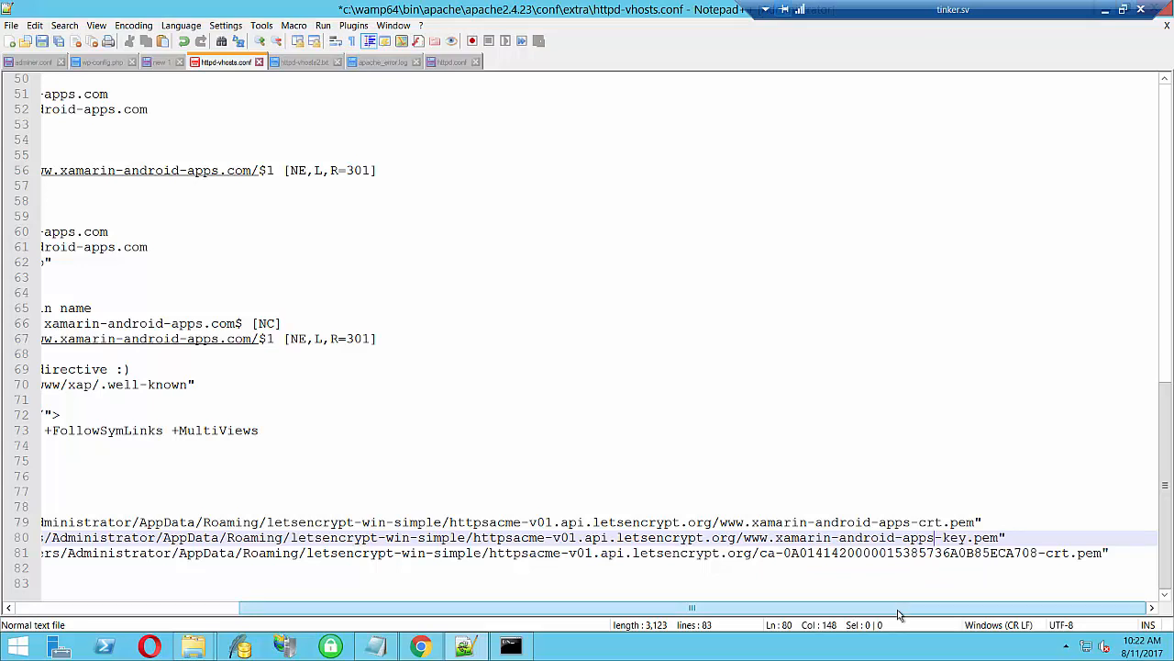
key(BackSpace)
key(BackSpace)
key(BackSpace)
key(BackSpace)
key(BackSpace)
key(BackSpace)
key(BackSpace)
key(BackSpace)
key(BackSpace)
key(BackSpace)
key(BackSpace)
key(BackSpace)
key(BackSpace)
key(BackSpace)
key(BackSpace)
key(BackSpace)
key(BackSpace)
key(BackSpace)
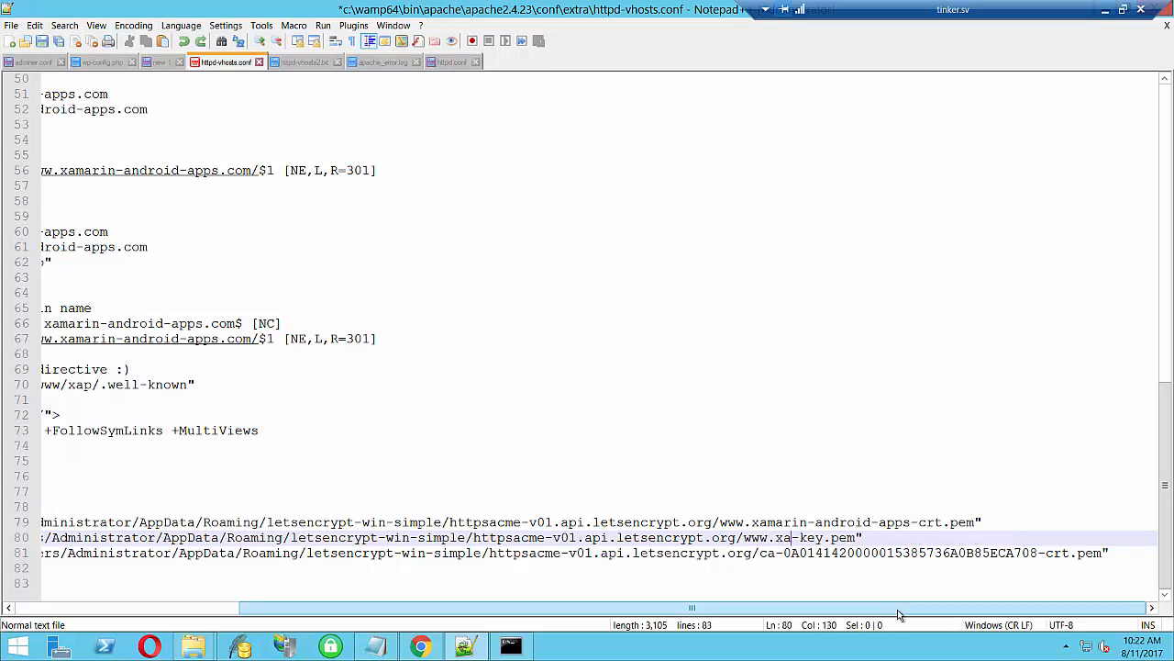
key(BackSpace)
key(BackSpace)
text(bitframeworks.com)
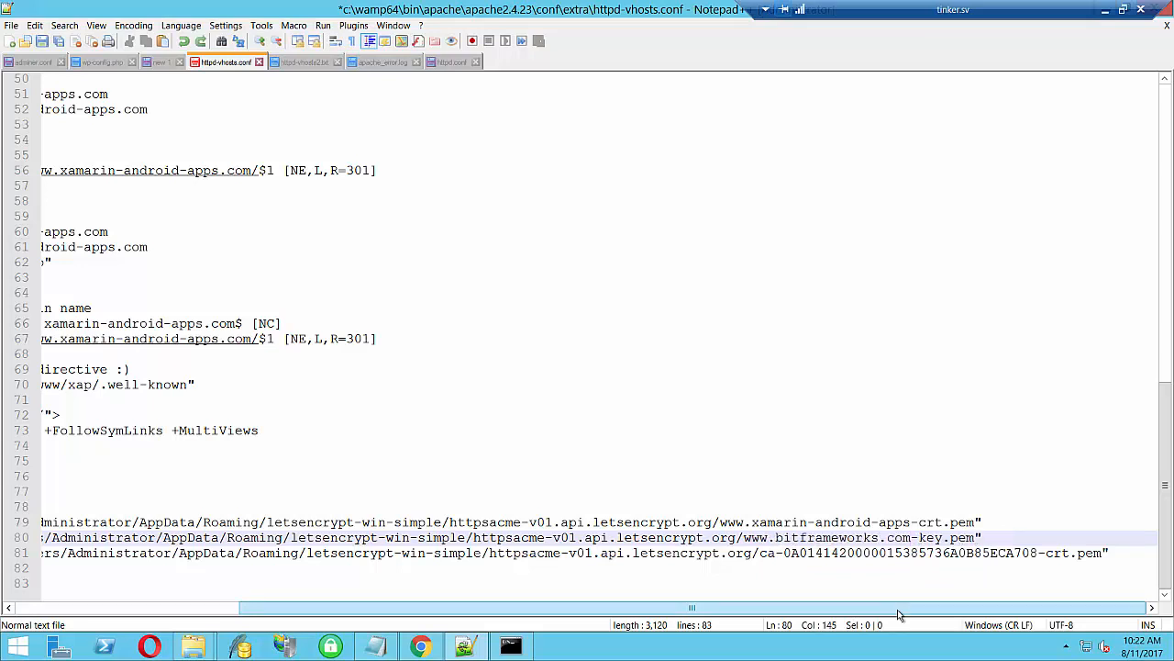
shift+click(744, 539)
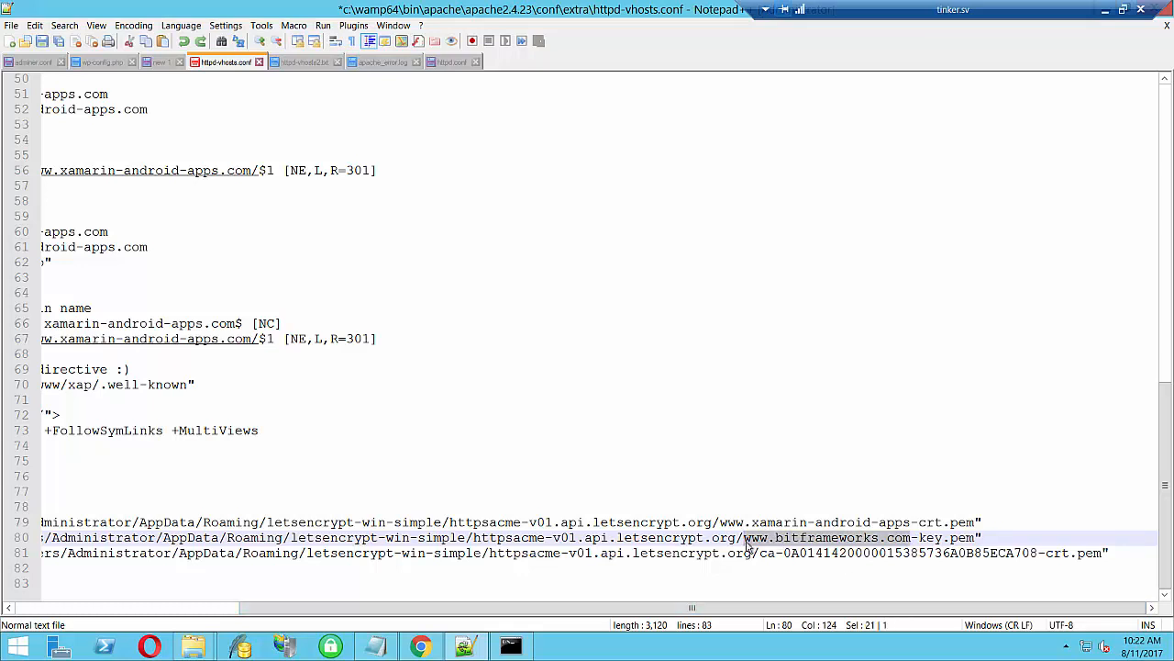
text(www.)
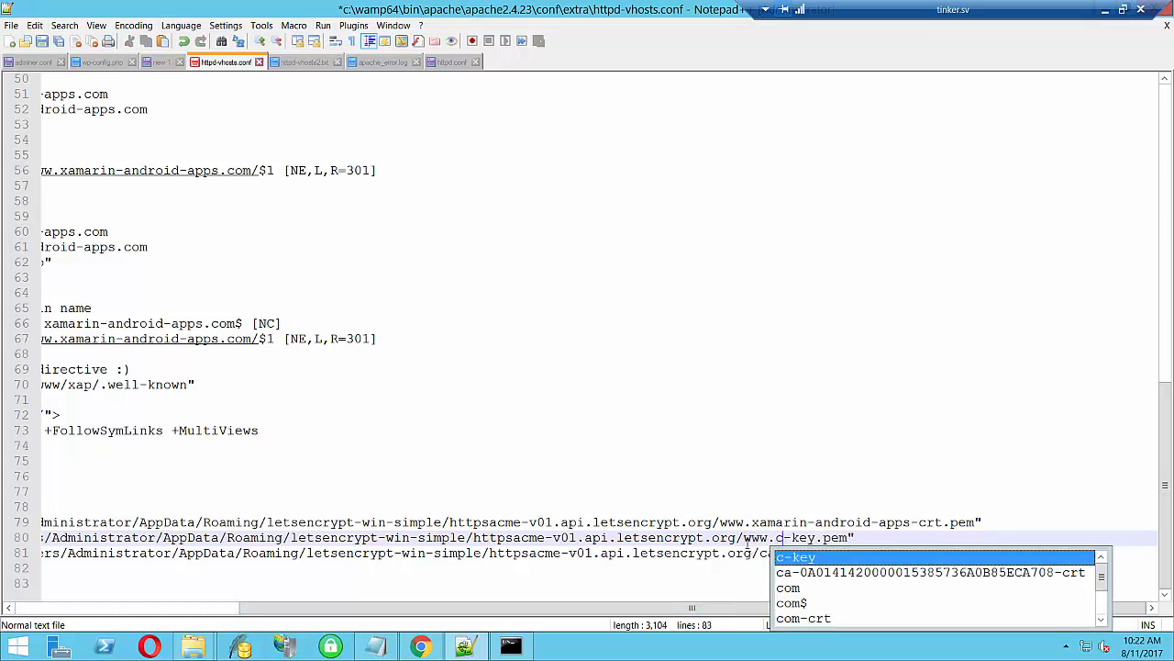
text(xa)
key(Down)
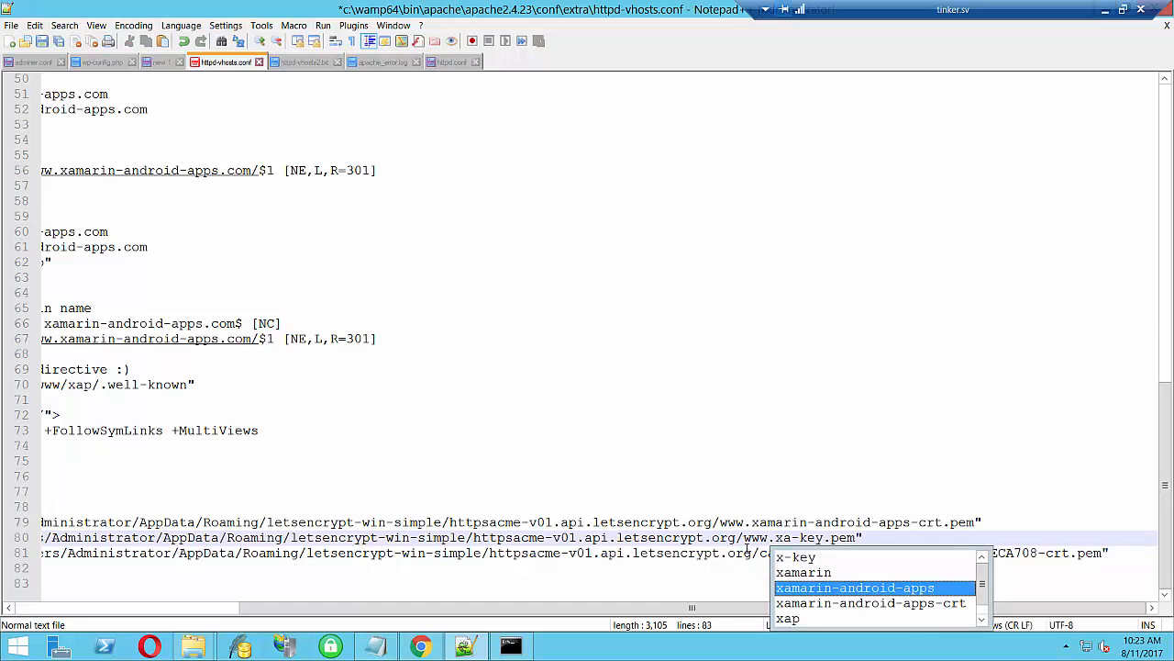
key(Return)
text(.com)
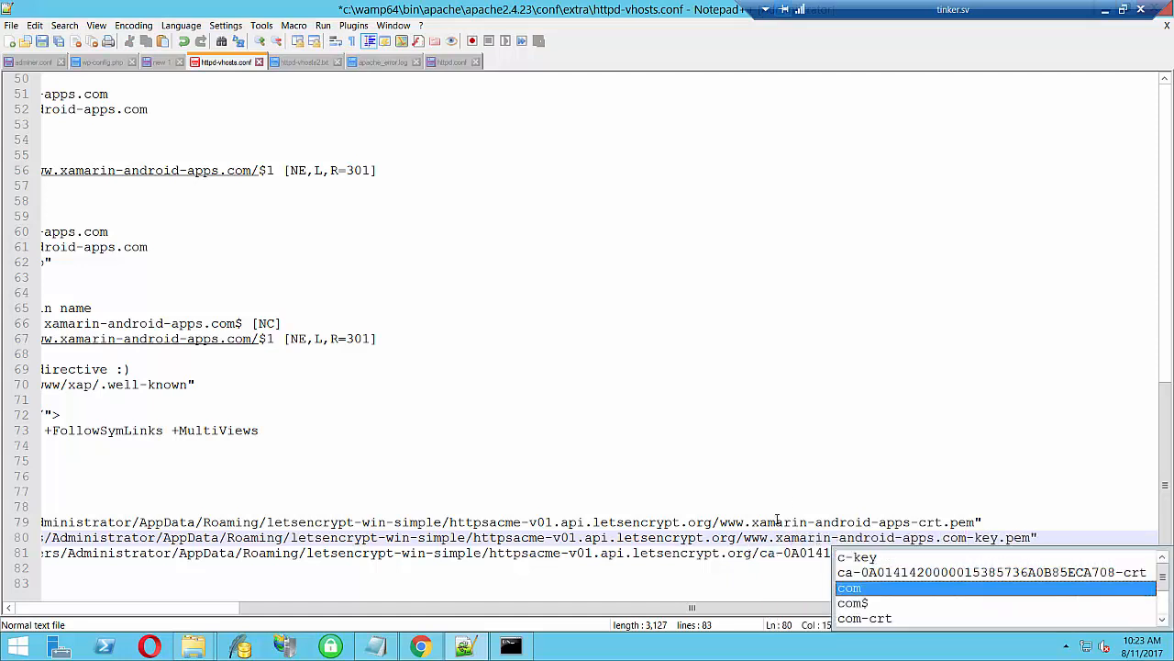
Insert .com before -crt.pem in the xamarin host's SSLCertificateFile path
click(878, 520)
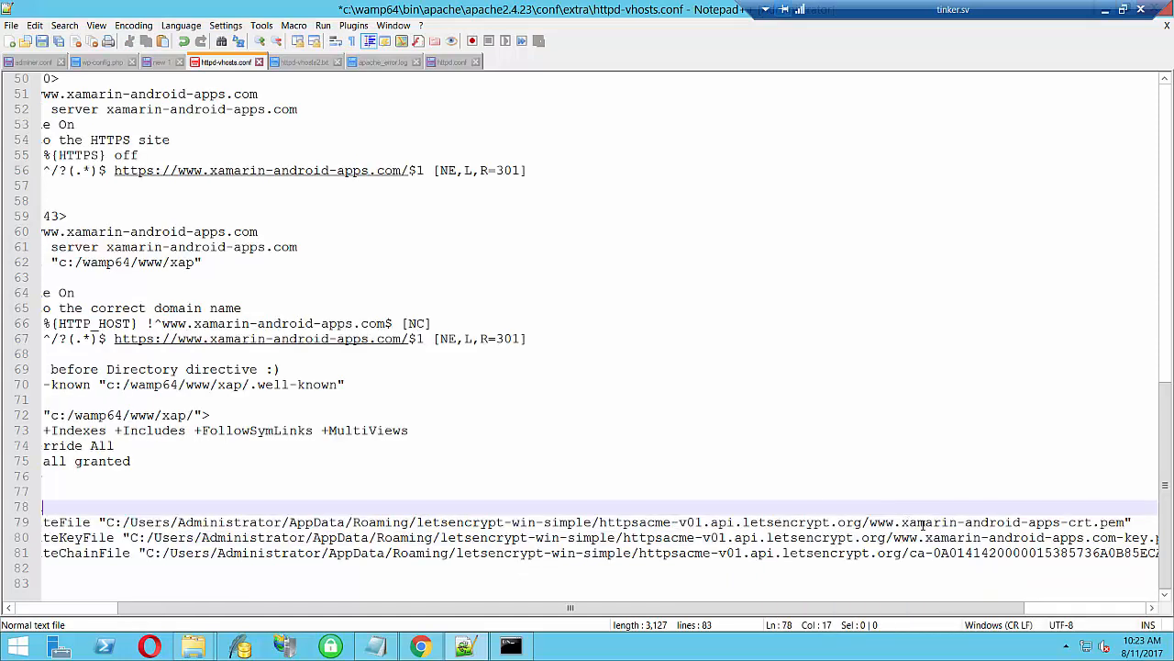
click(1093, 521)
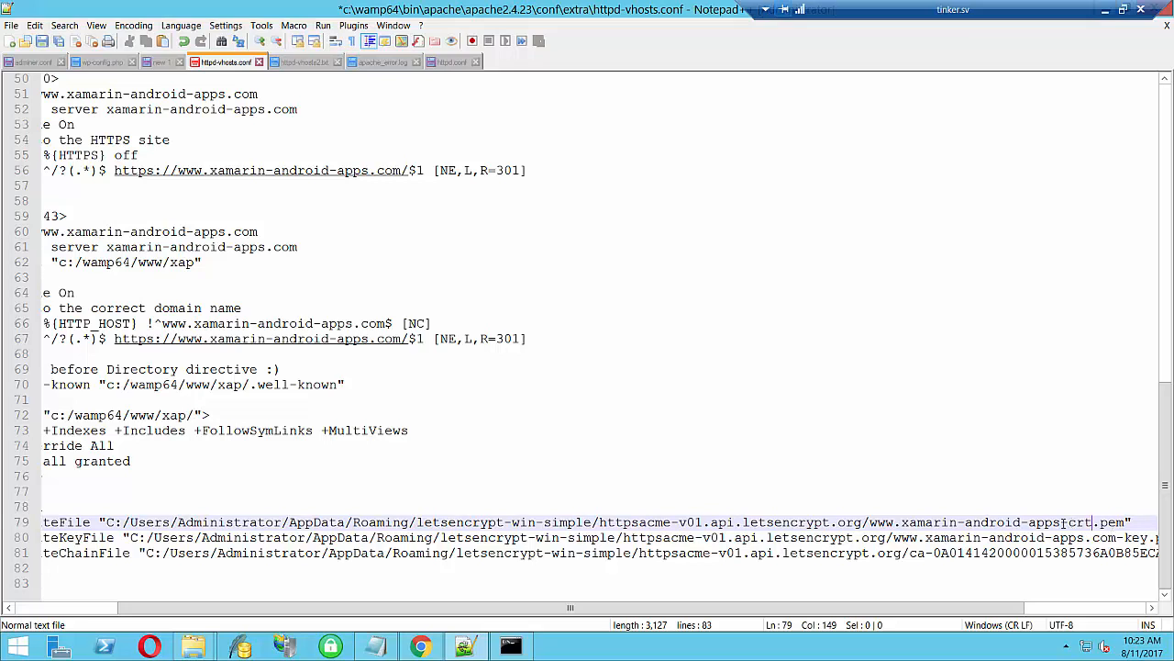
click(1062, 521)
text(.com)
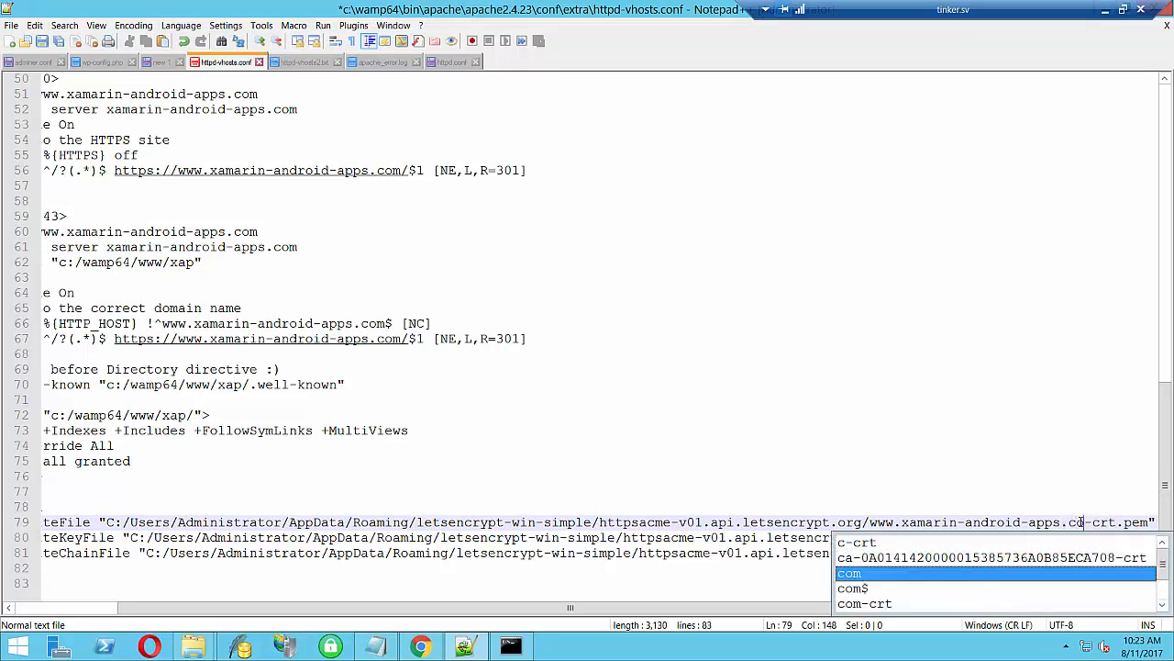
double_click(984, 446)
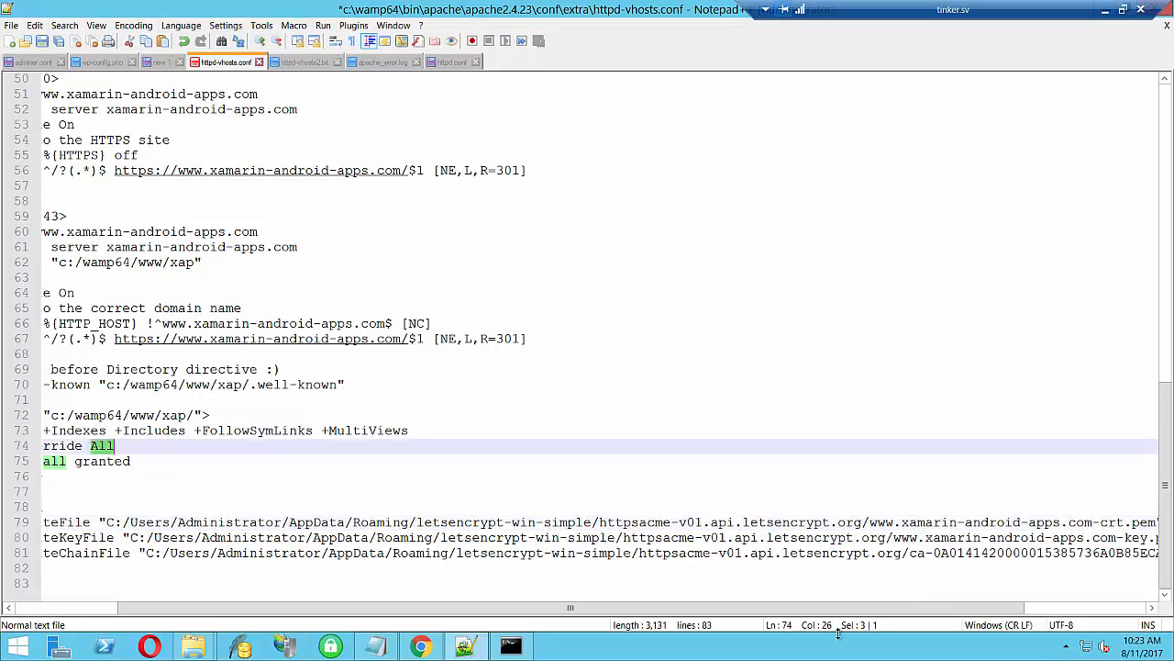
Compare the certificate file names in the bitframeworks block with those in the xamarin block, including the chain file name
drag(851, 616, 962, 614)
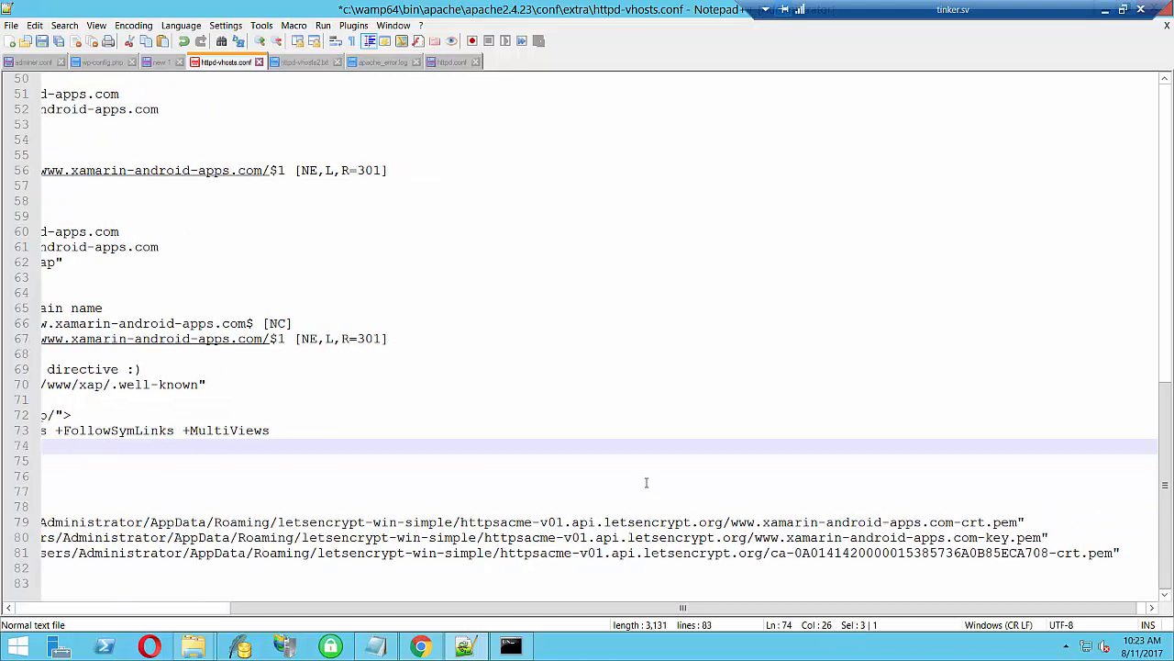
scroll(646, 483, up, 4)
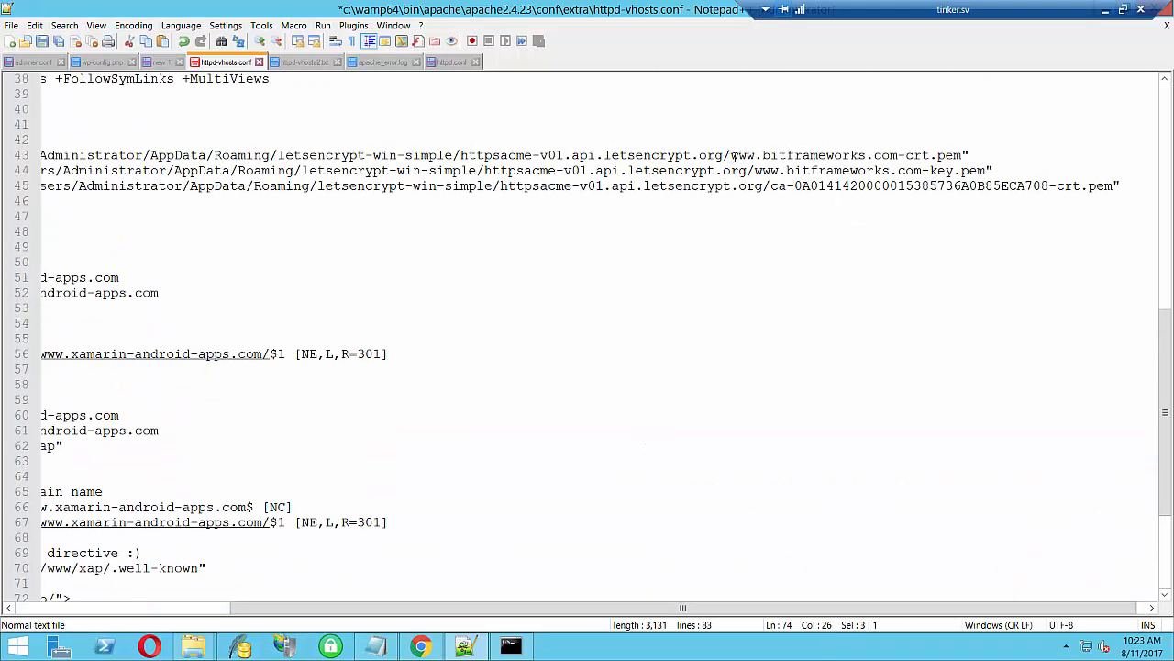
drag(732, 156, 899, 156)
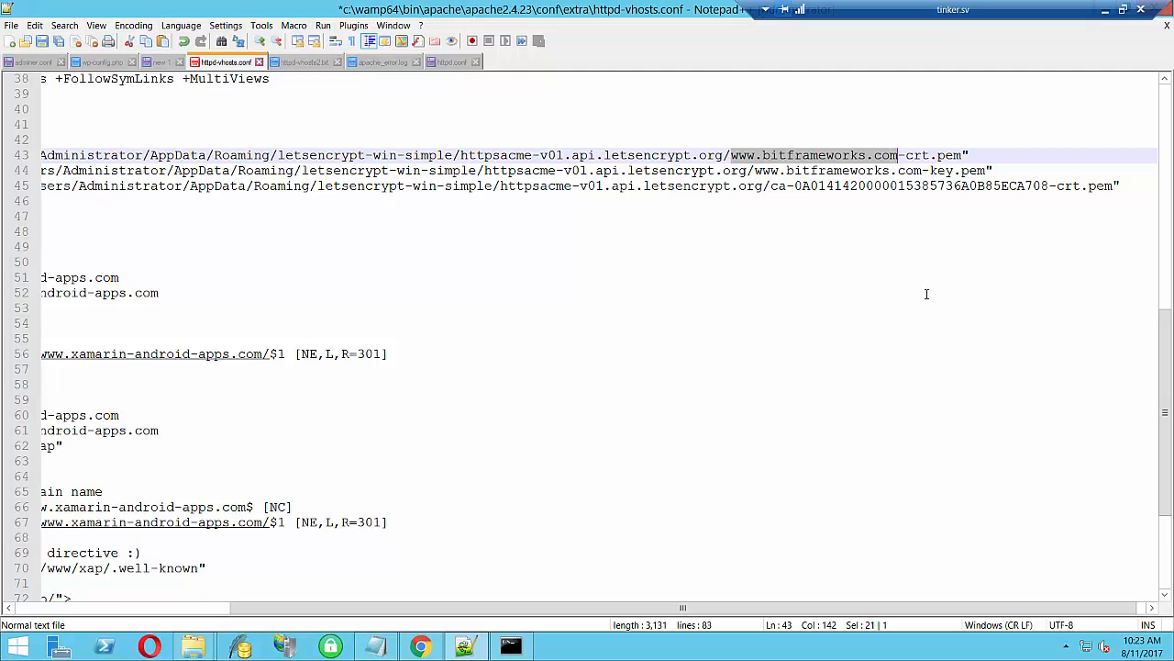
scroll(925, 292, down, 4)
drag(775, 556, 874, 555)
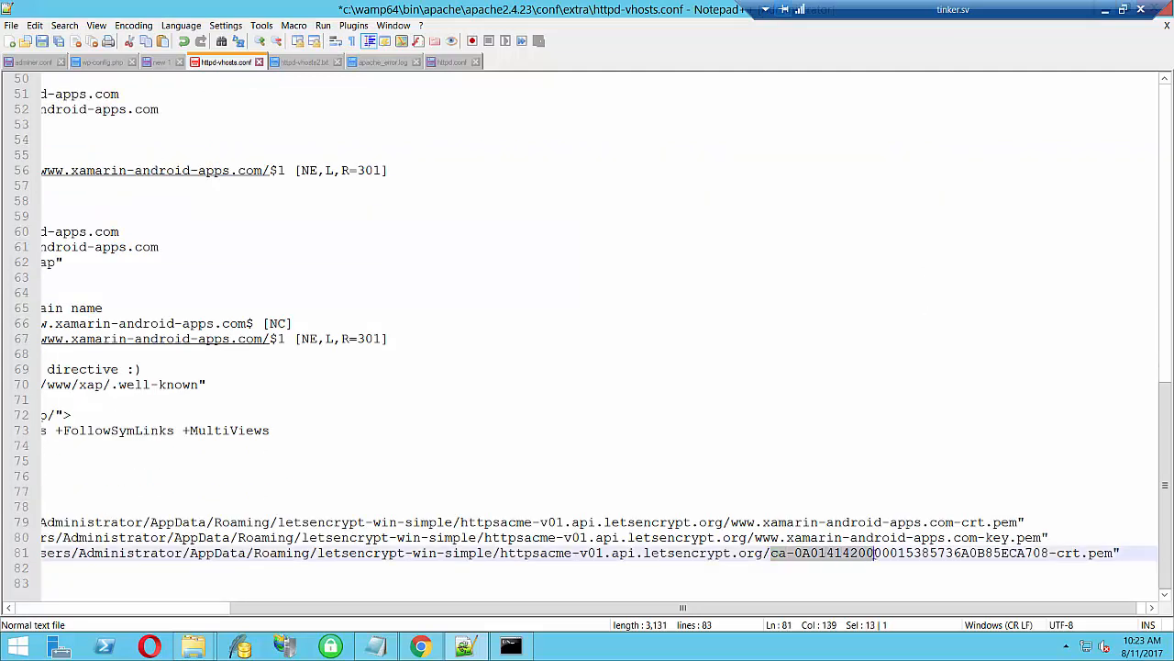
click(816, 556)
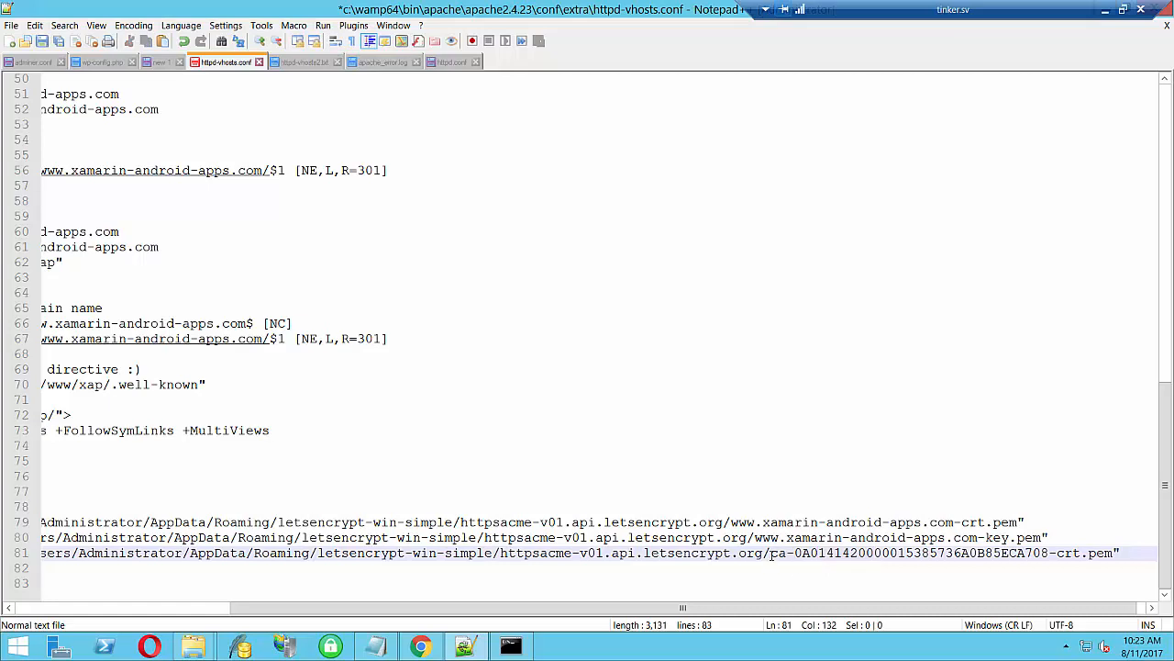
Copy the ca- prefix from the SSLCertificateChainFile path, search the certificate folder for it in File Explorer, and check the match against the configuration
drag(772, 556, 795, 556)
key(ctrl+c)
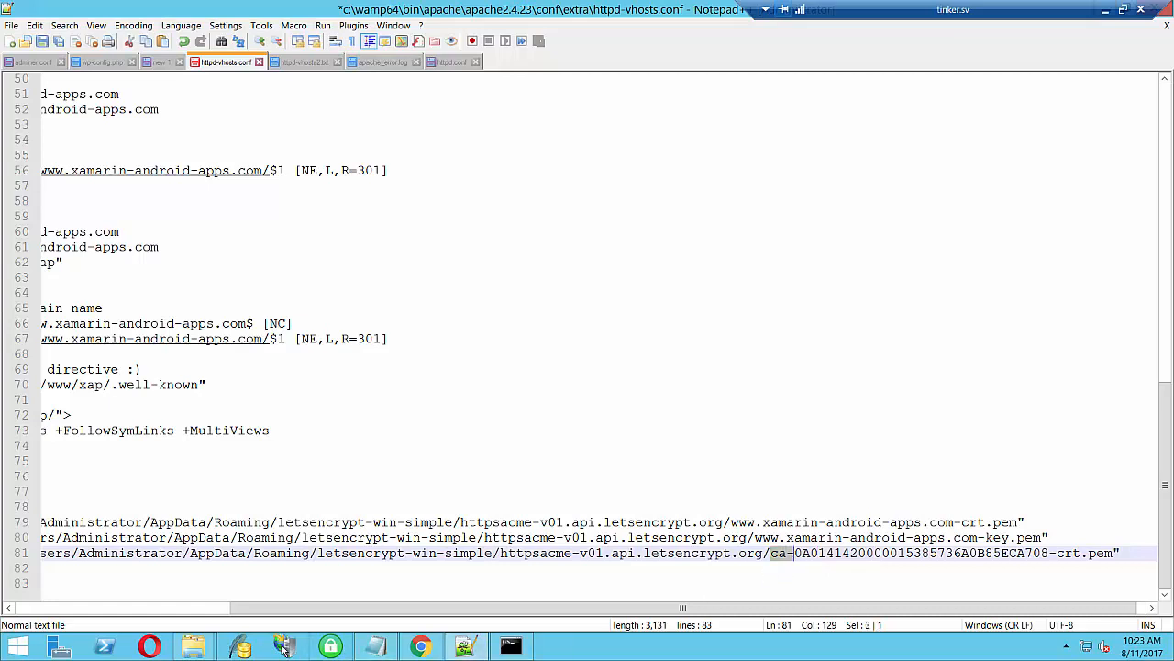
mouse_move(206, 647)
click(321, 588)
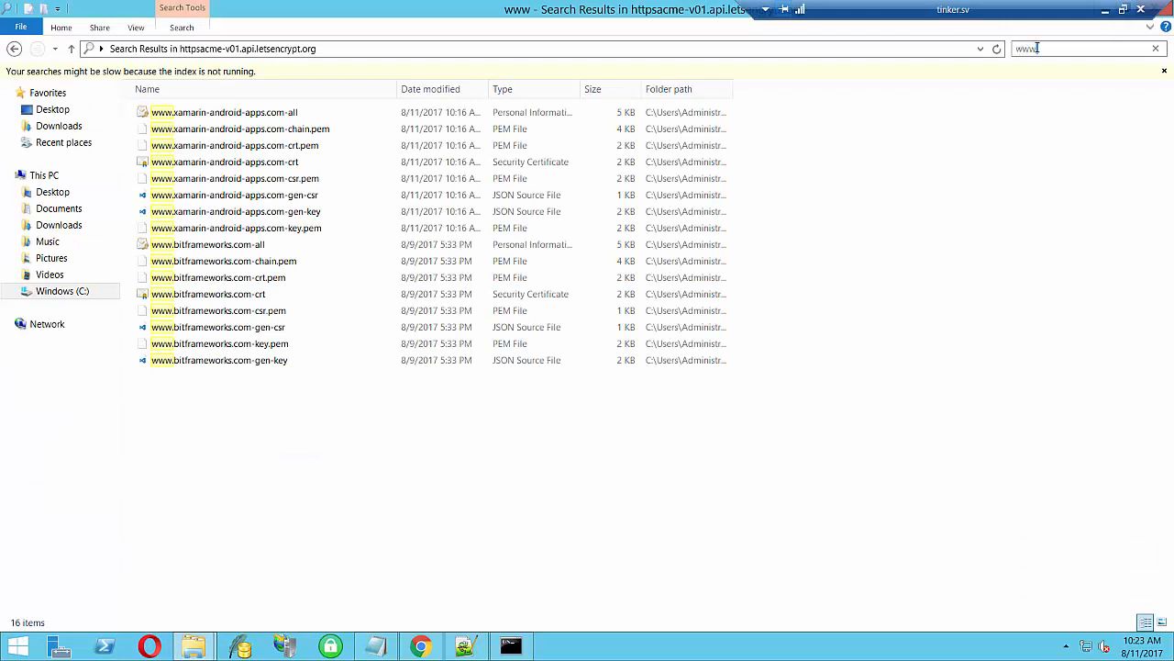
key(ctrl+a)
key(ctrl+v)
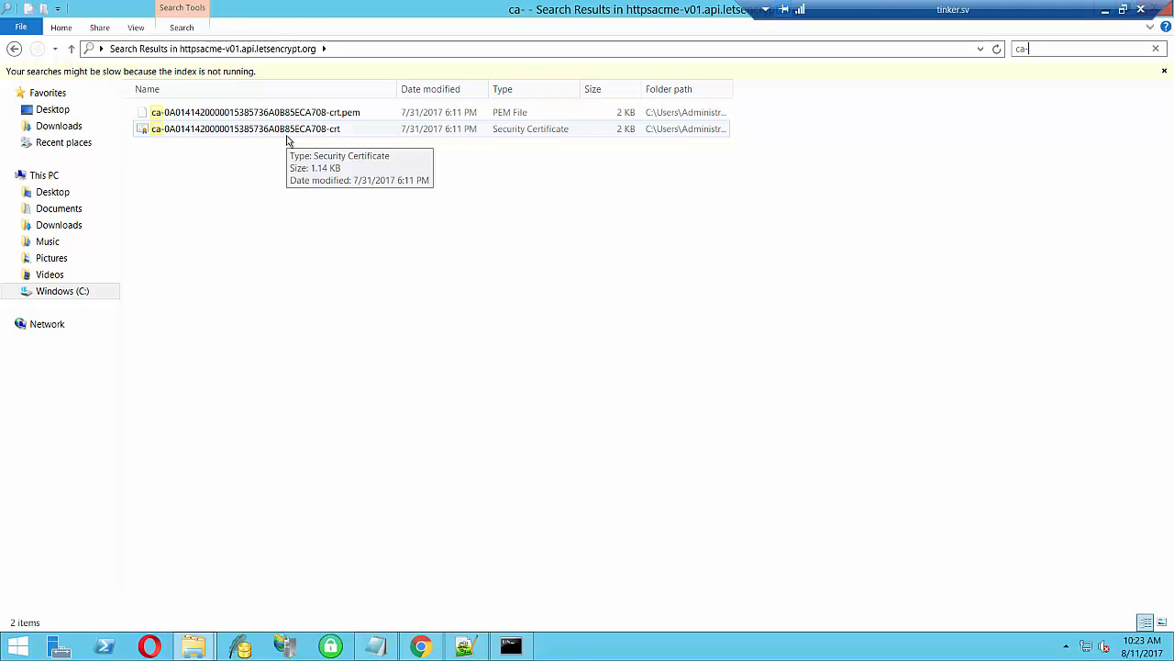
click(465, 646)
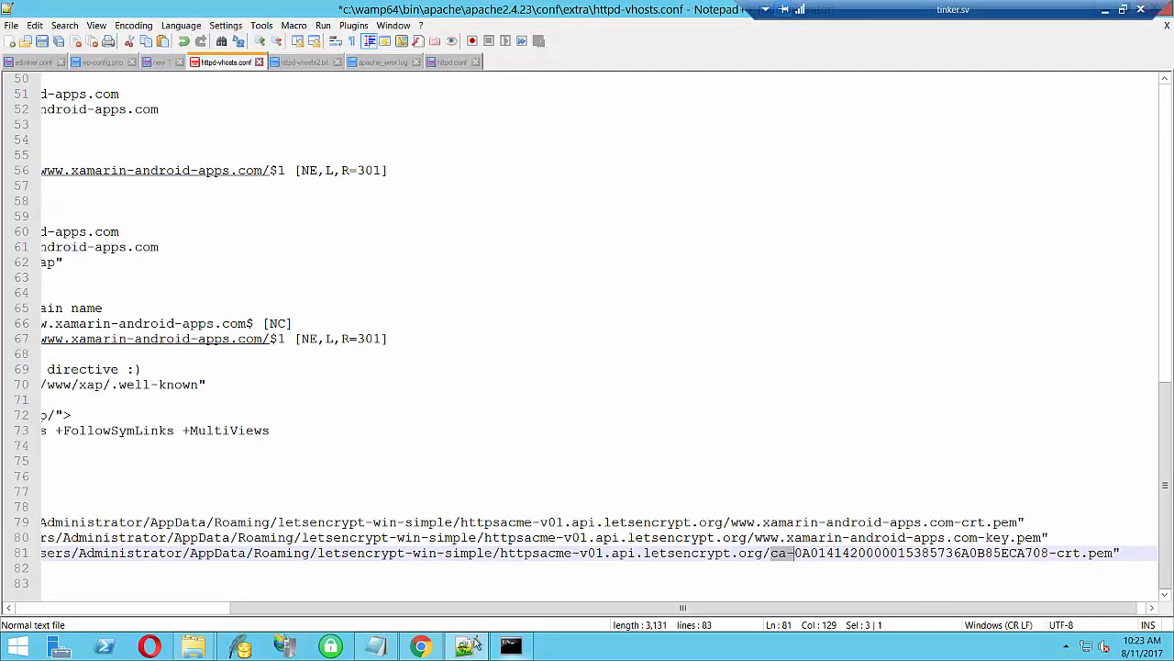
mouse_move(200, 654)
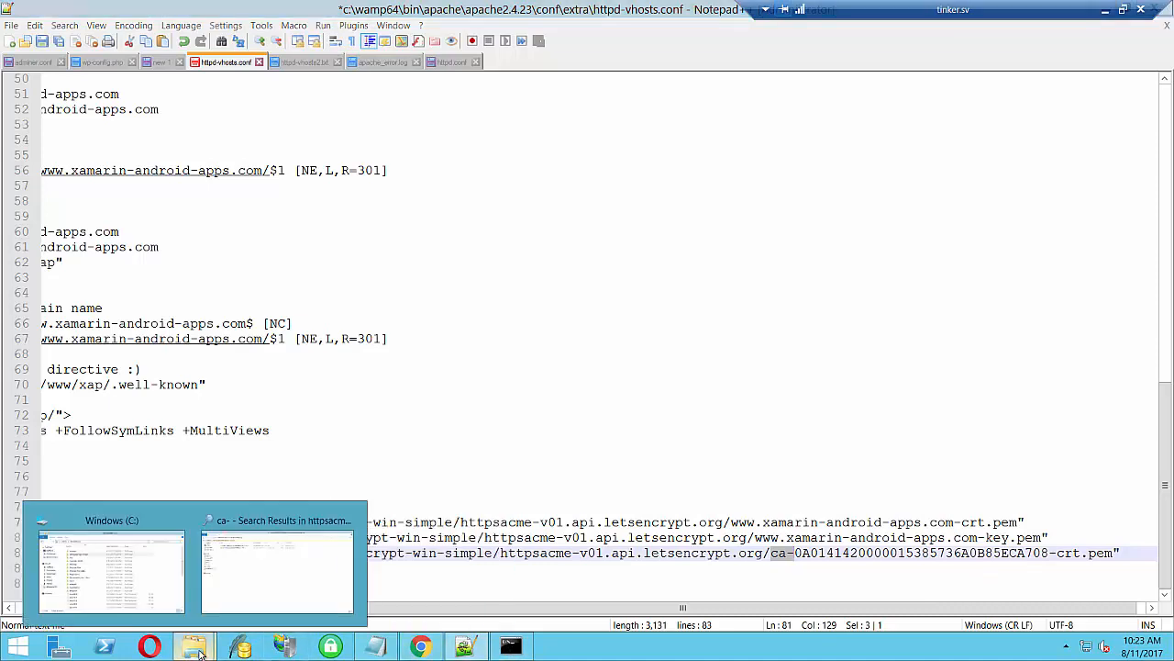
Return to the virtual hosts configuration in Notepad++ and save httpd-vhosts.conf with the new xamarin certificate paths
mouse_move(284, 596)
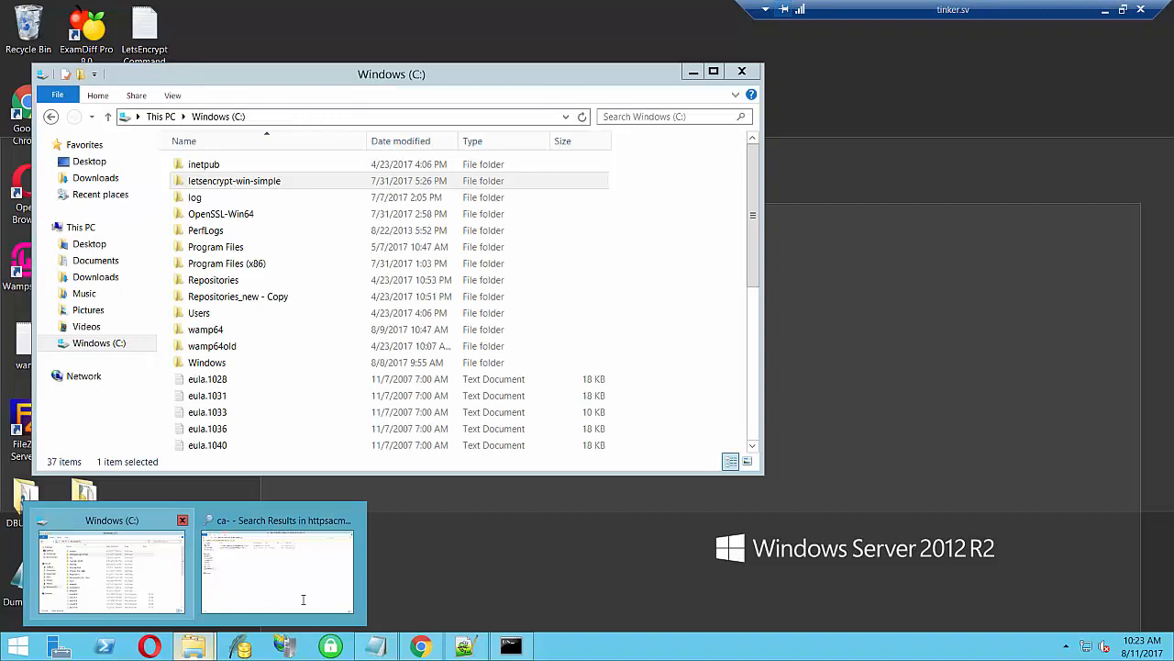
click(167, 594)
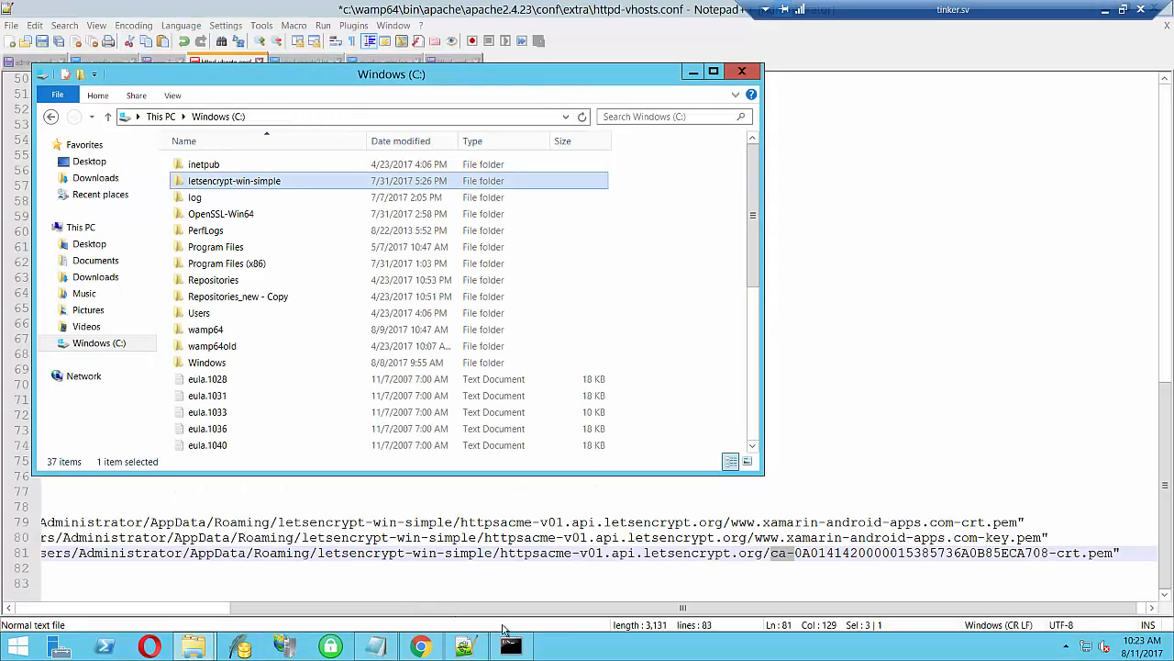
drag(396, 612, 187, 573)
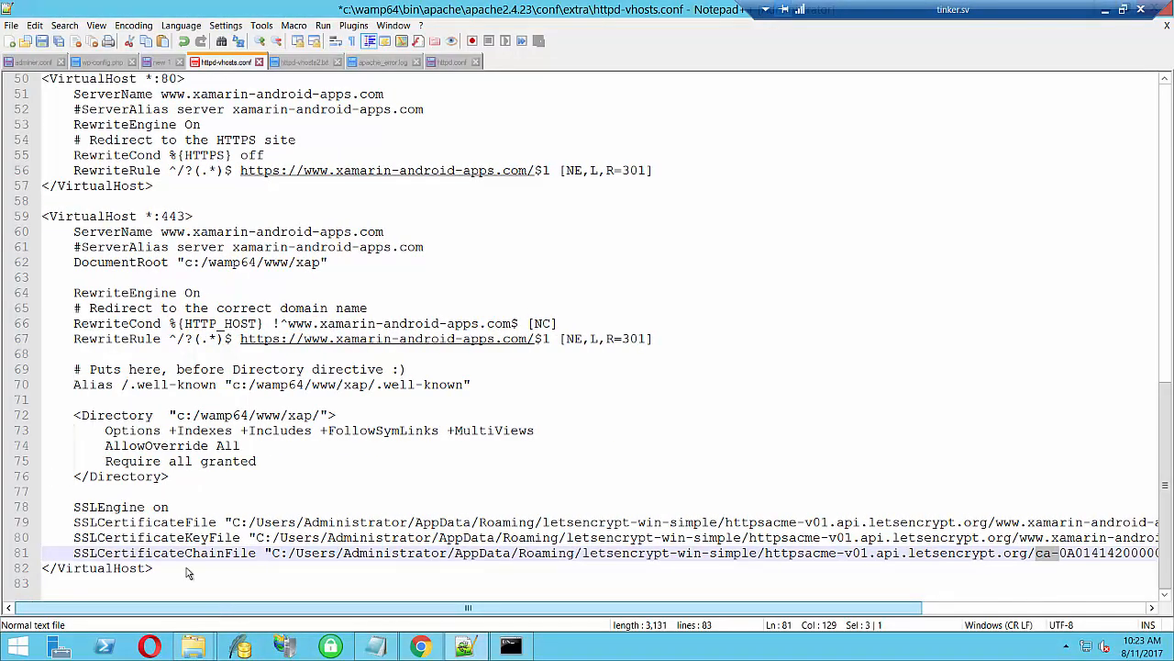
click(43, 41)
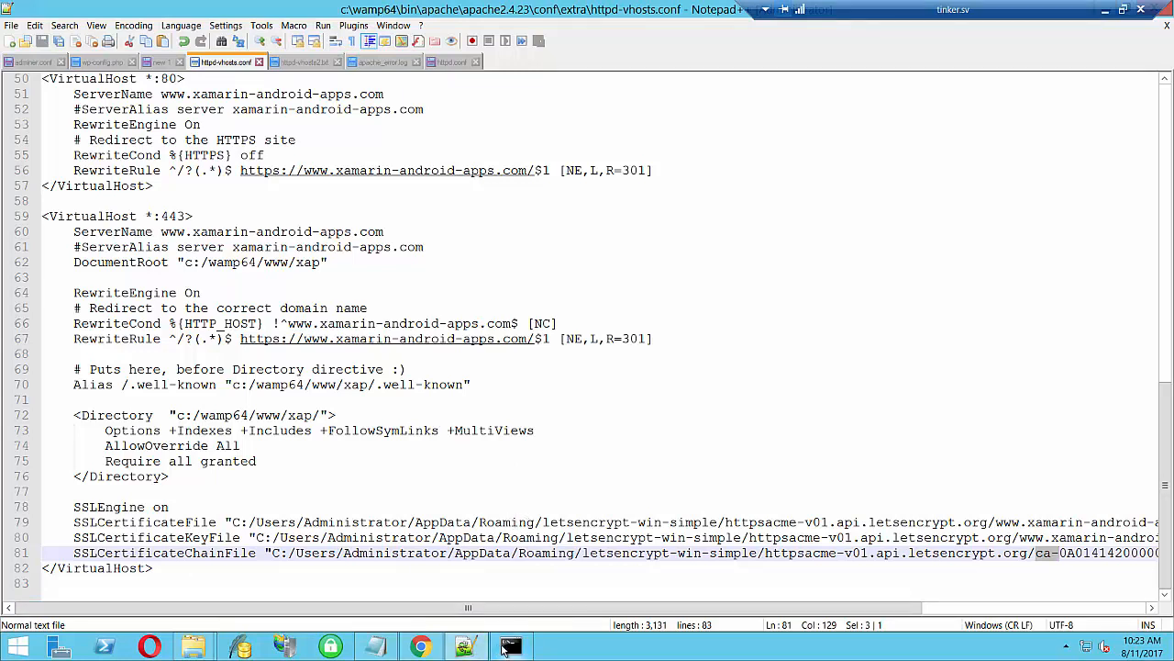
Restart all WampServer services to apply the new virtual host configuration
mouse_move(504, 648)
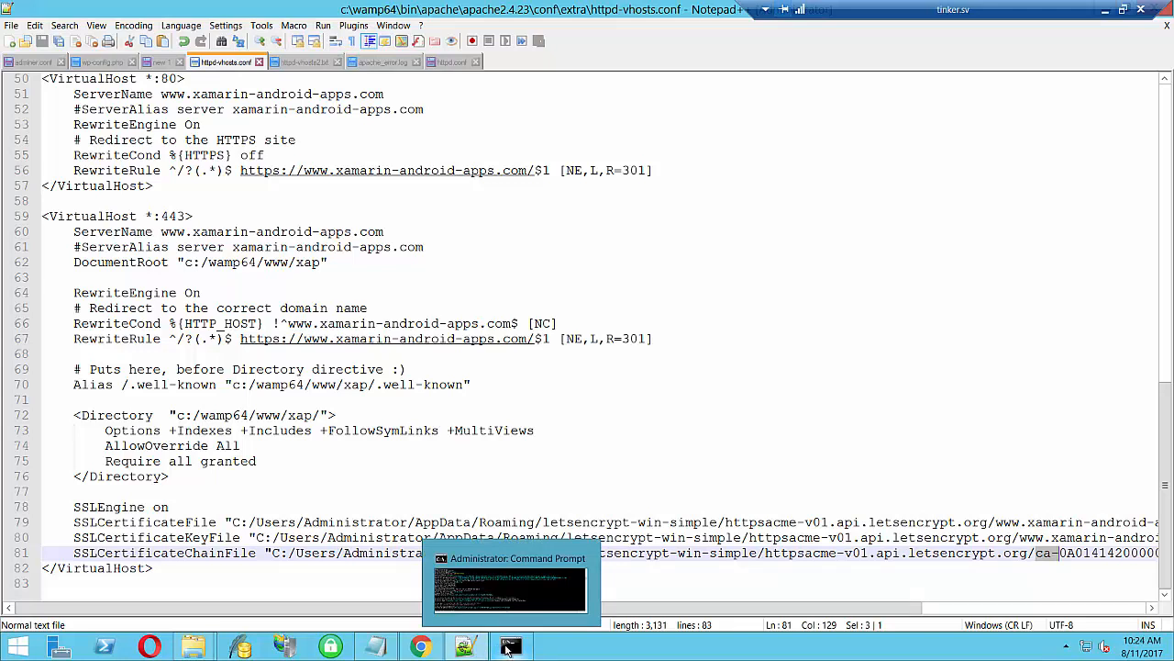
click(509, 648)
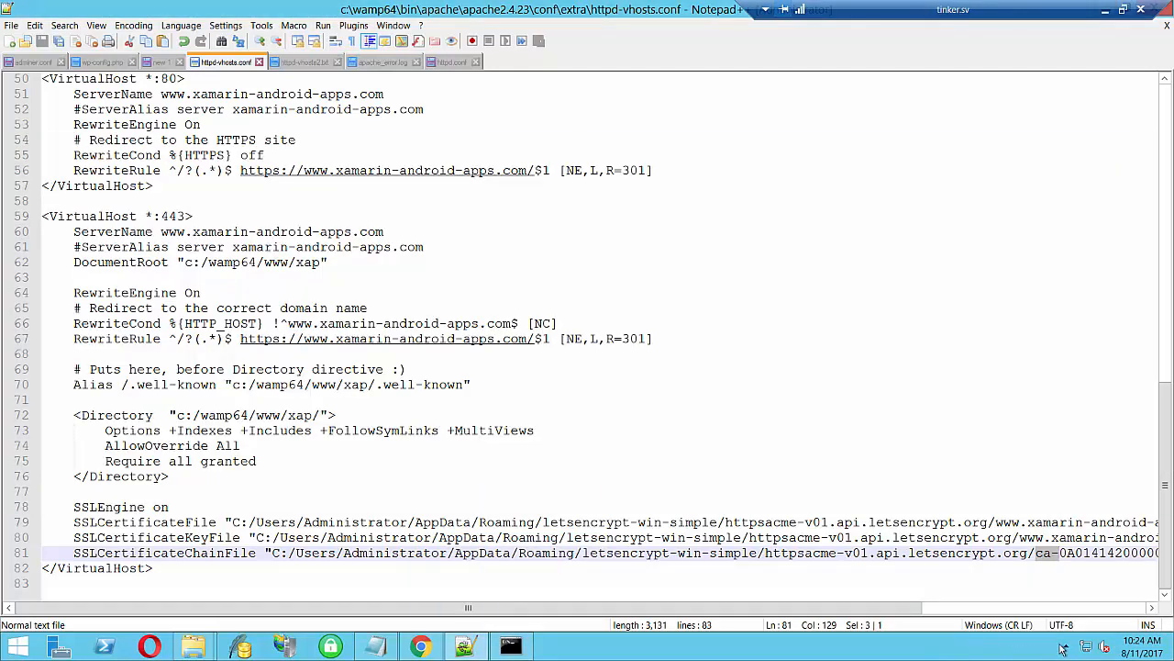
click(1066, 646)
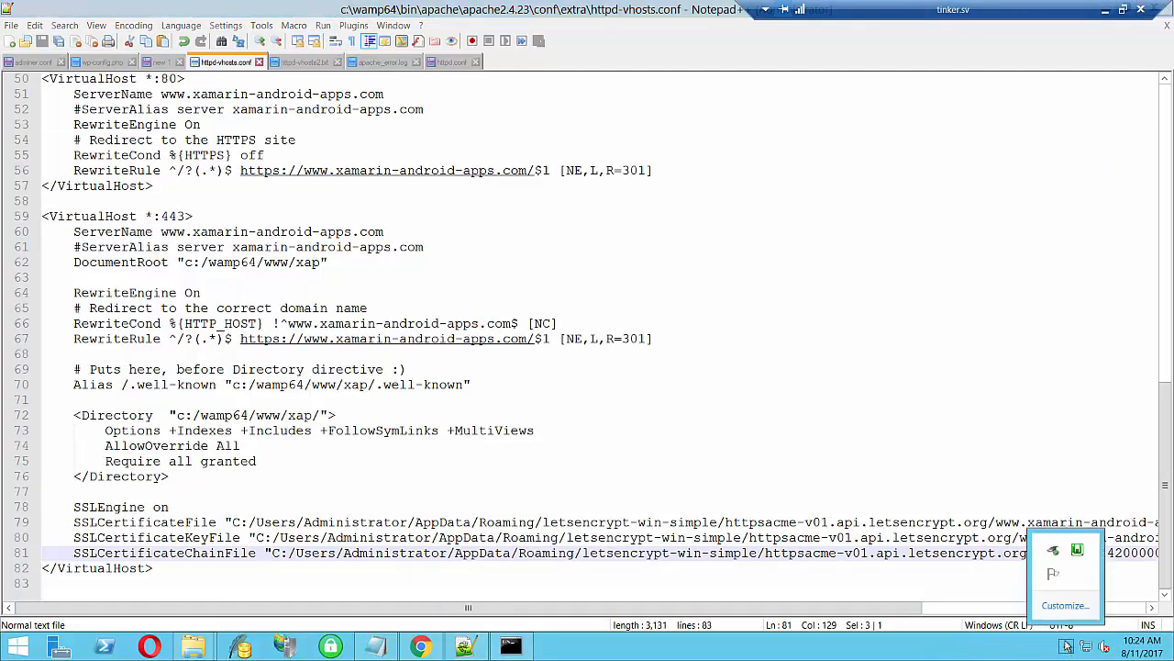
click(1079, 552)
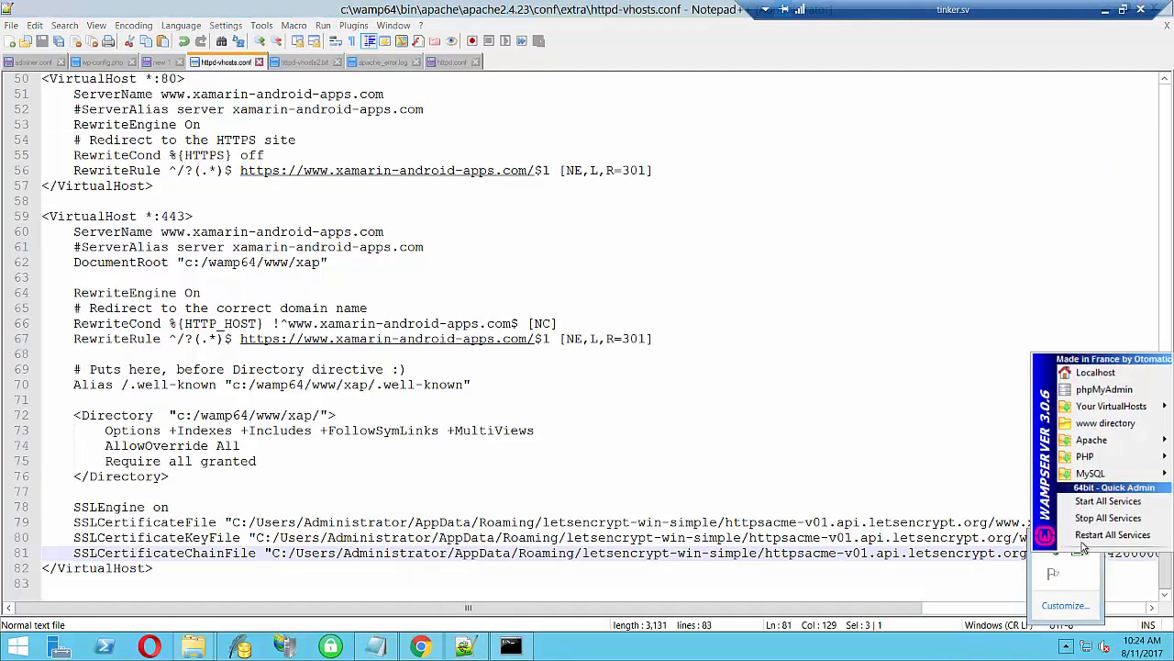
click(1083, 541)
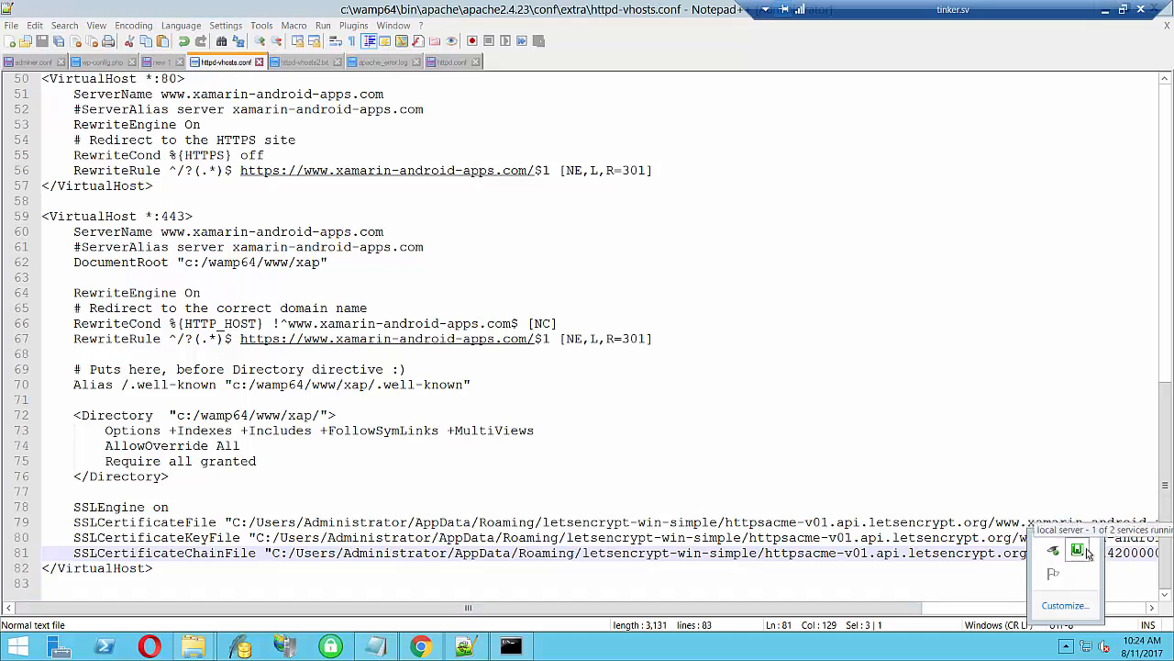
click(422, 647)
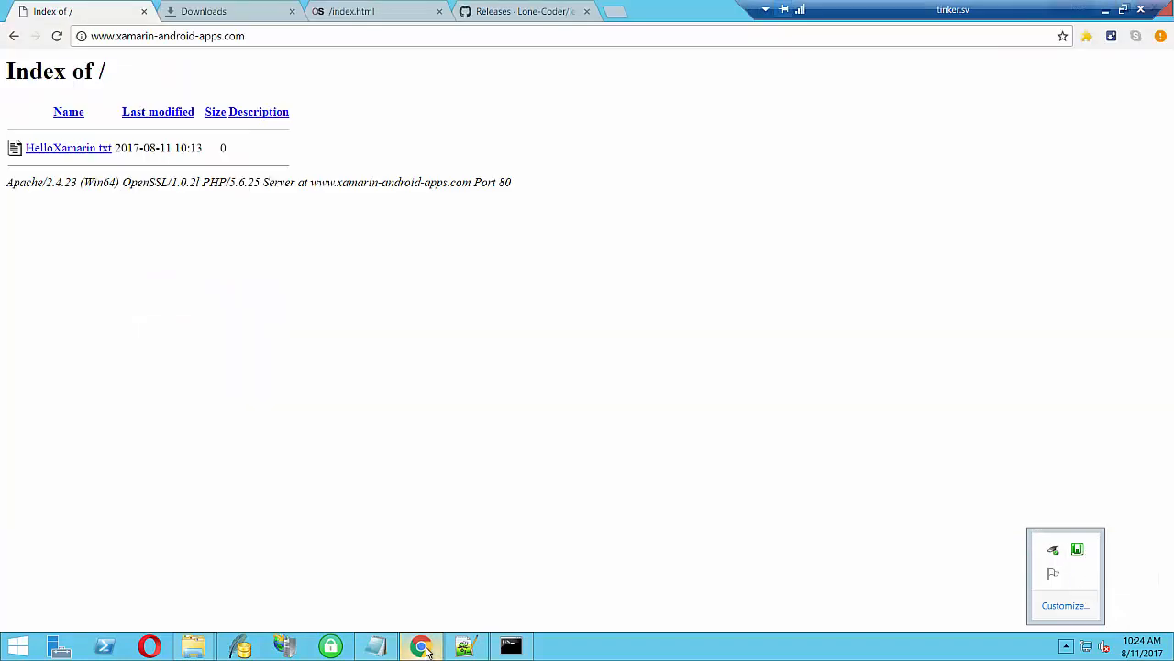
click(57, 35)
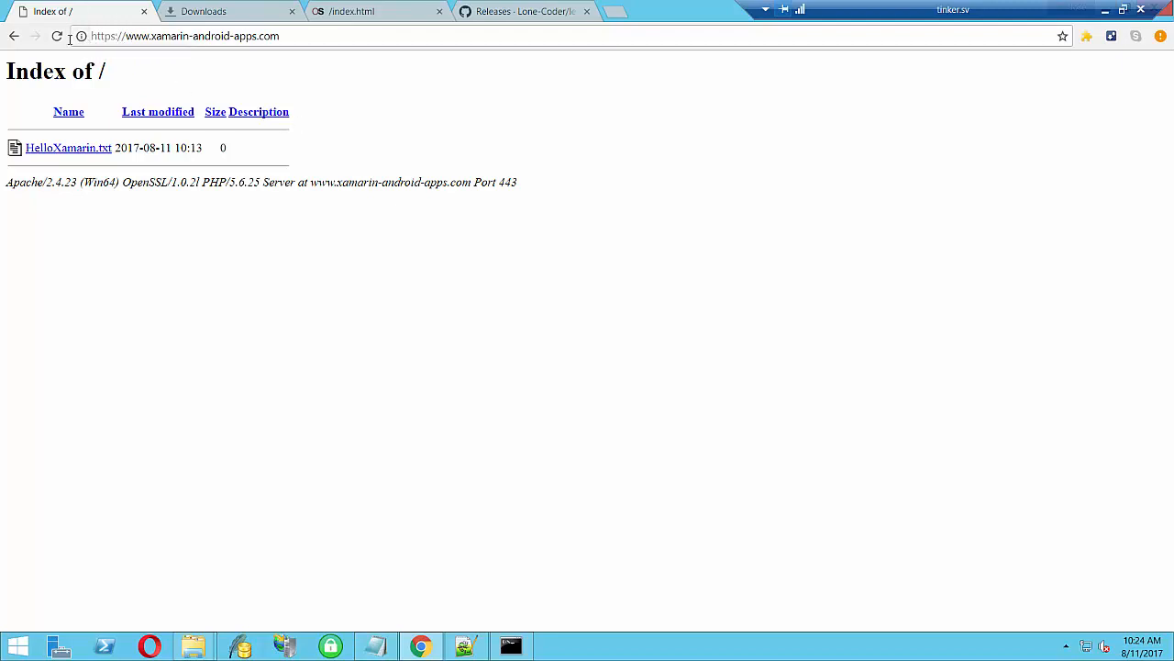
click(225, 34)
key(ctrl+c)
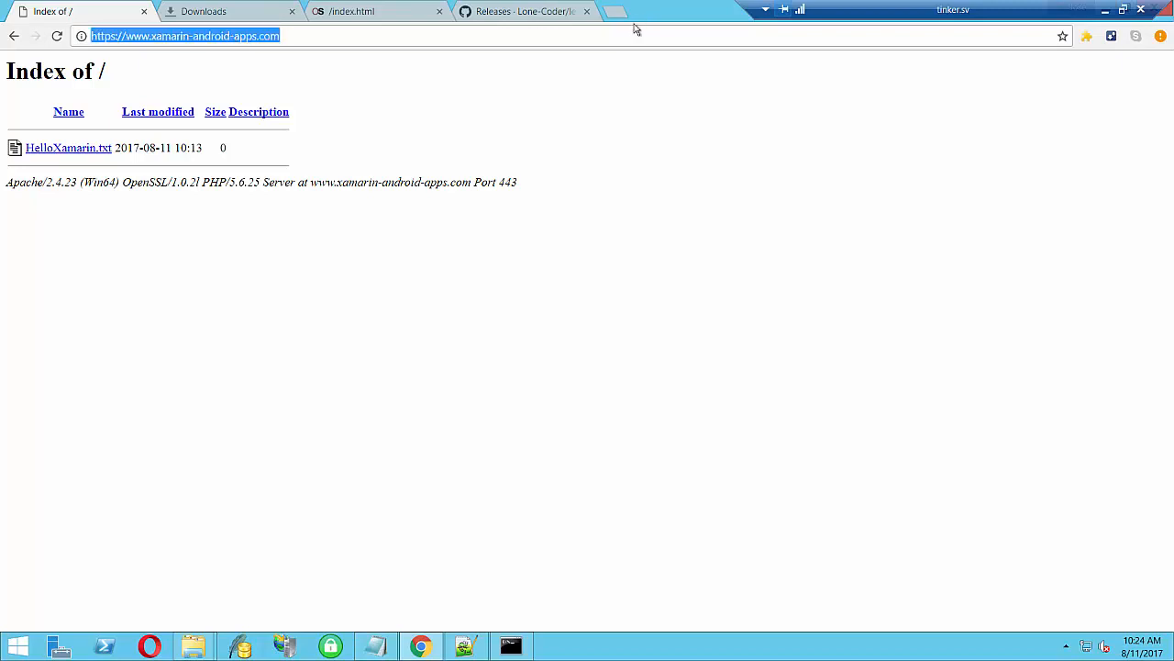
right_click(421, 647)
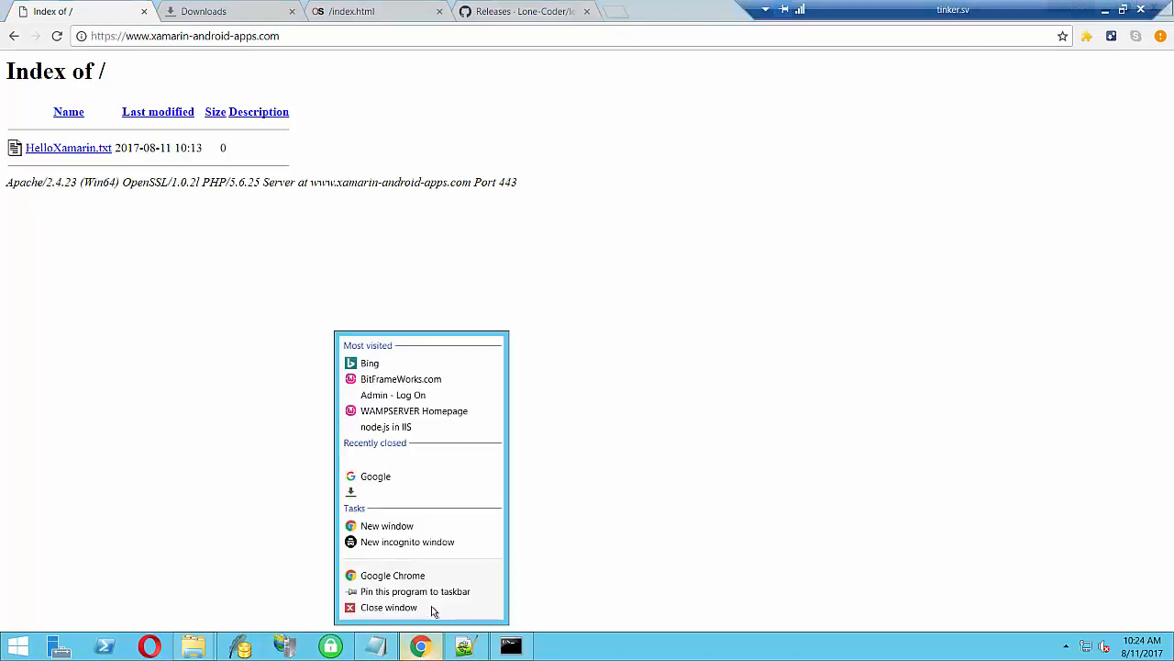
click(449, 542)
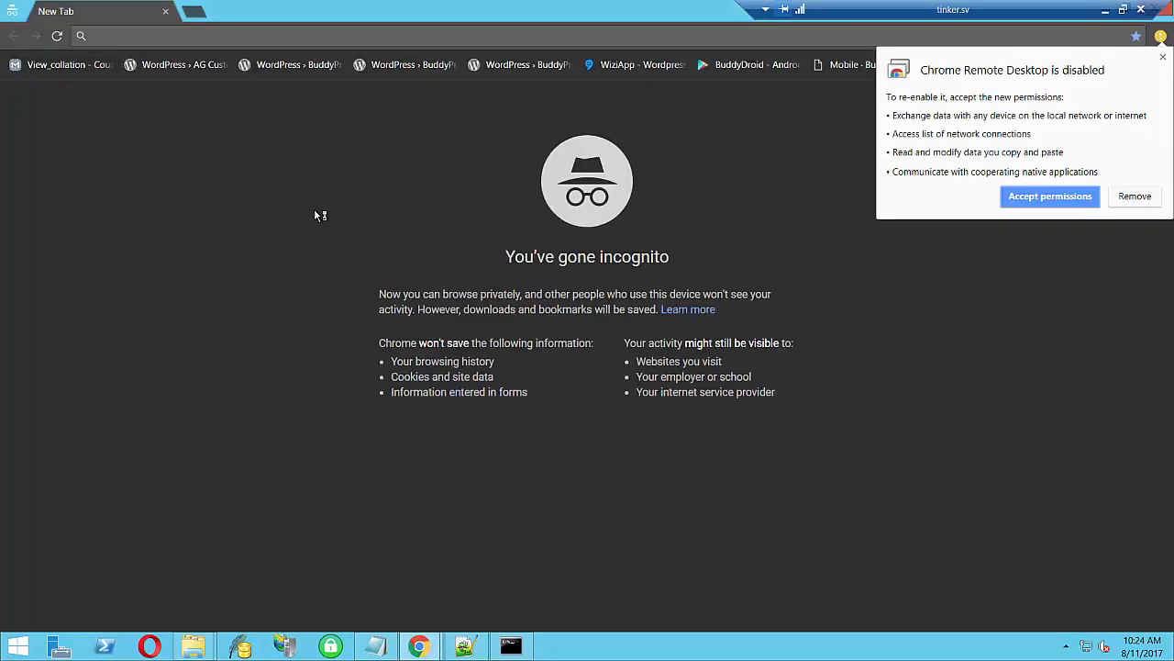
click(1162, 57)
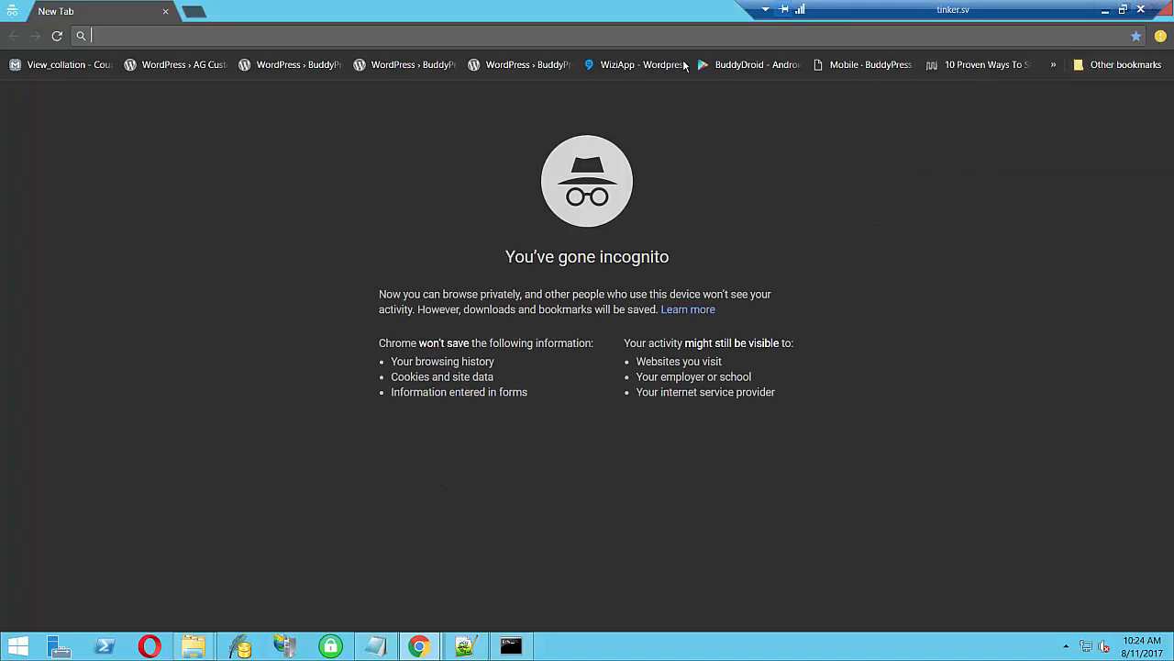
click(629, 36)
key(ctrl+v)
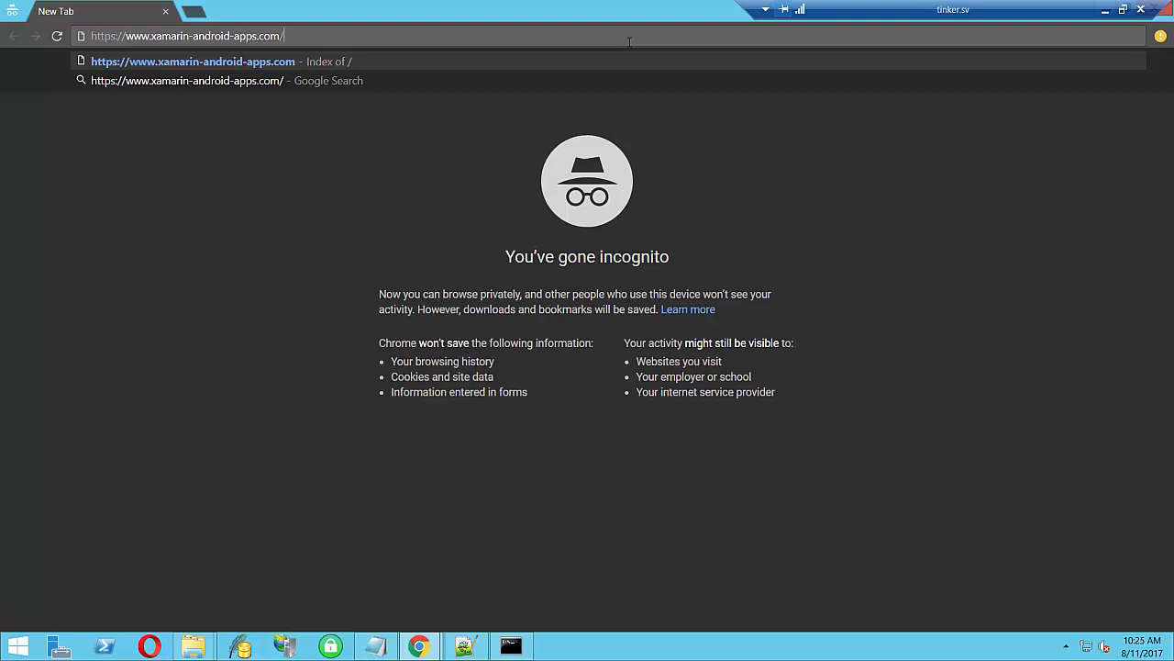
key(Return)
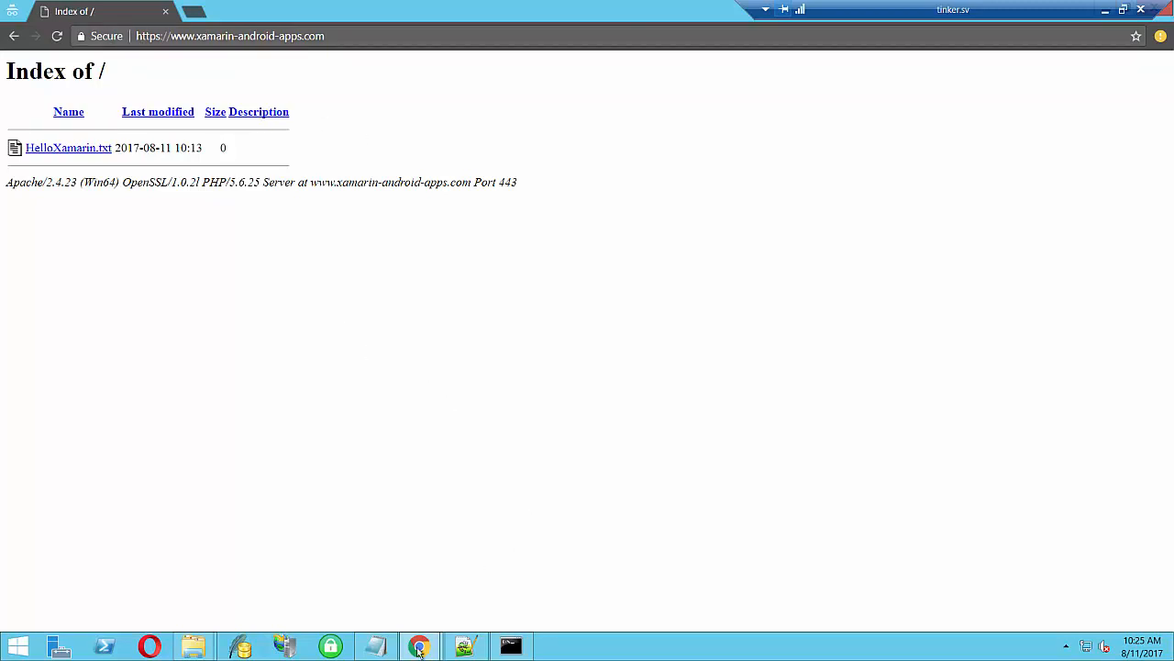
Open HelloXamarin.txt from the site's index over HTTPS and return to the directory listing
mouse_move(419, 649)
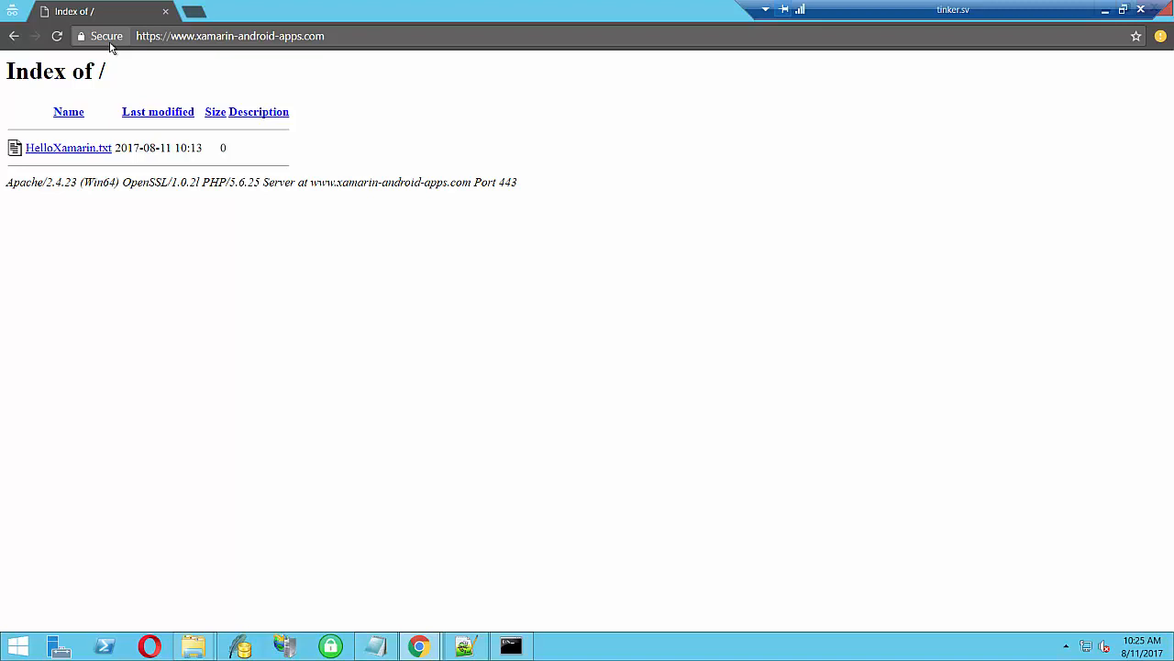
click(85, 149)
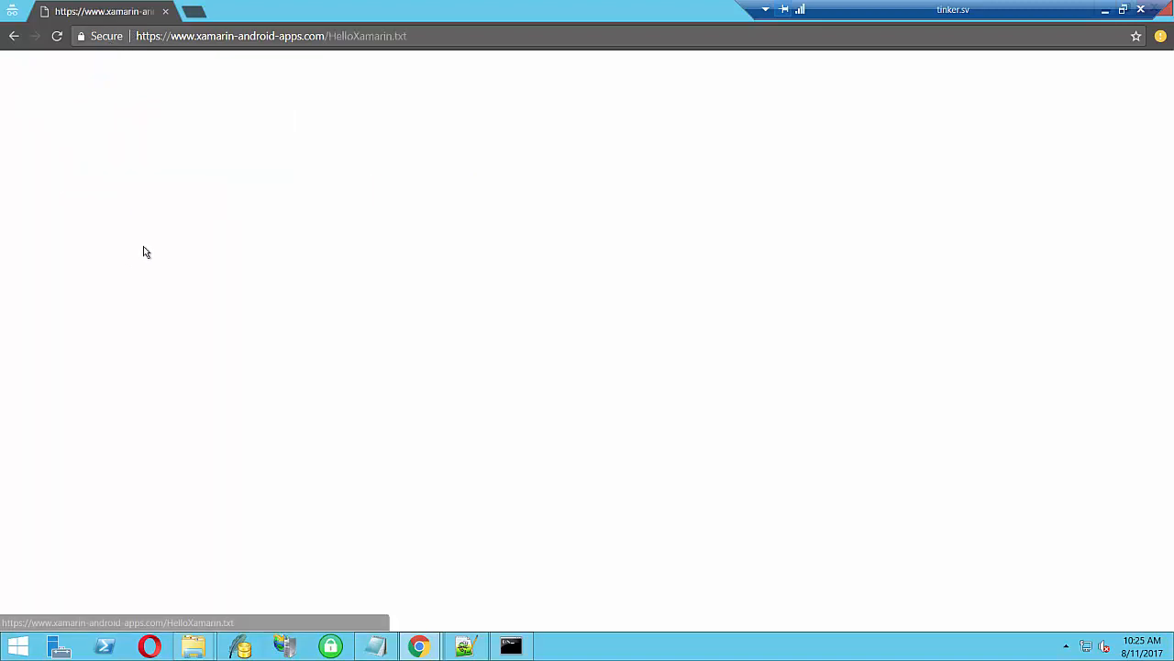
click(11, 39)
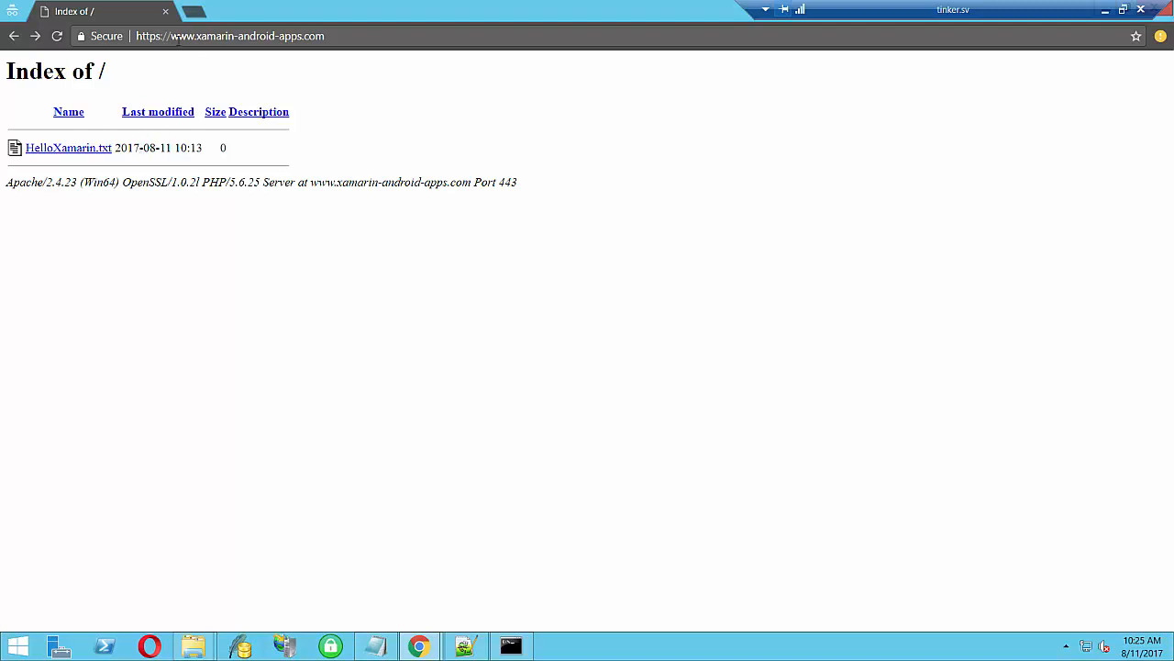
Copy the site's HTTPS address and load xamarin-android-apps.com without the www prefix to test the redirection
click(342, 36)
key(ctrl+c)
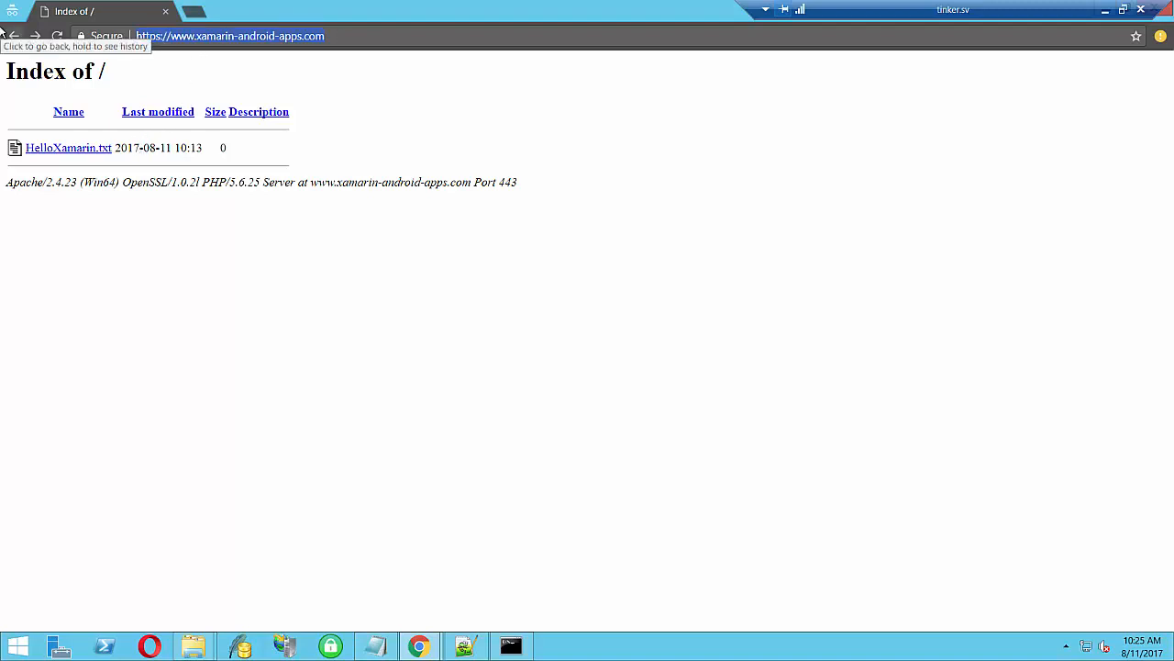
text(xama)
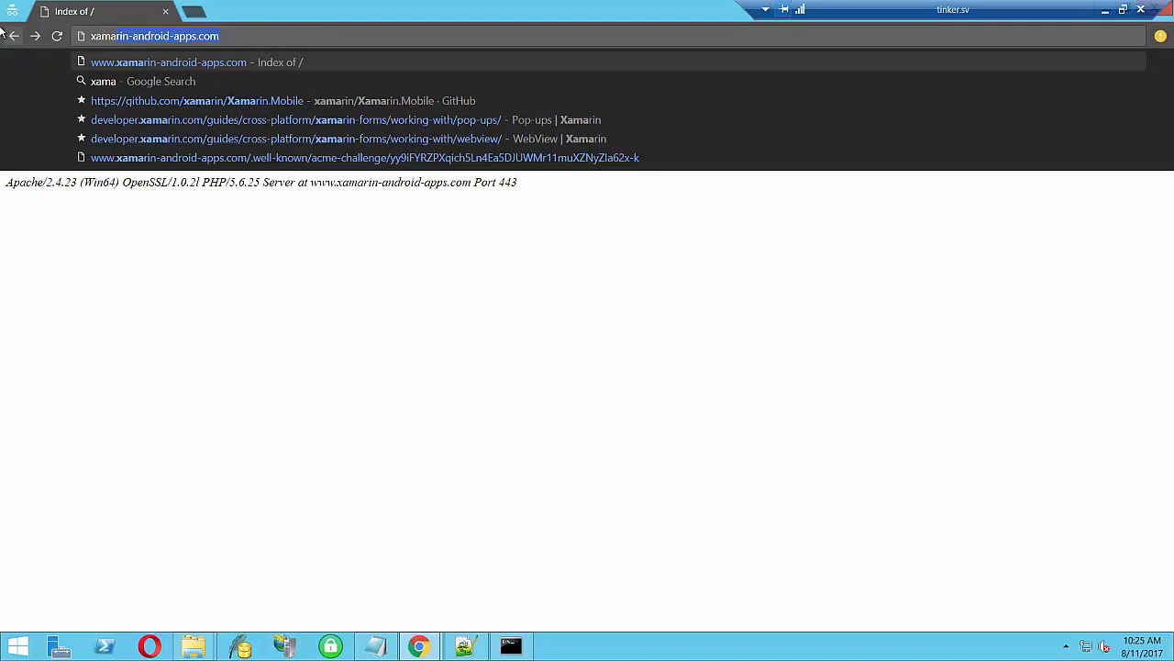
key(Return)
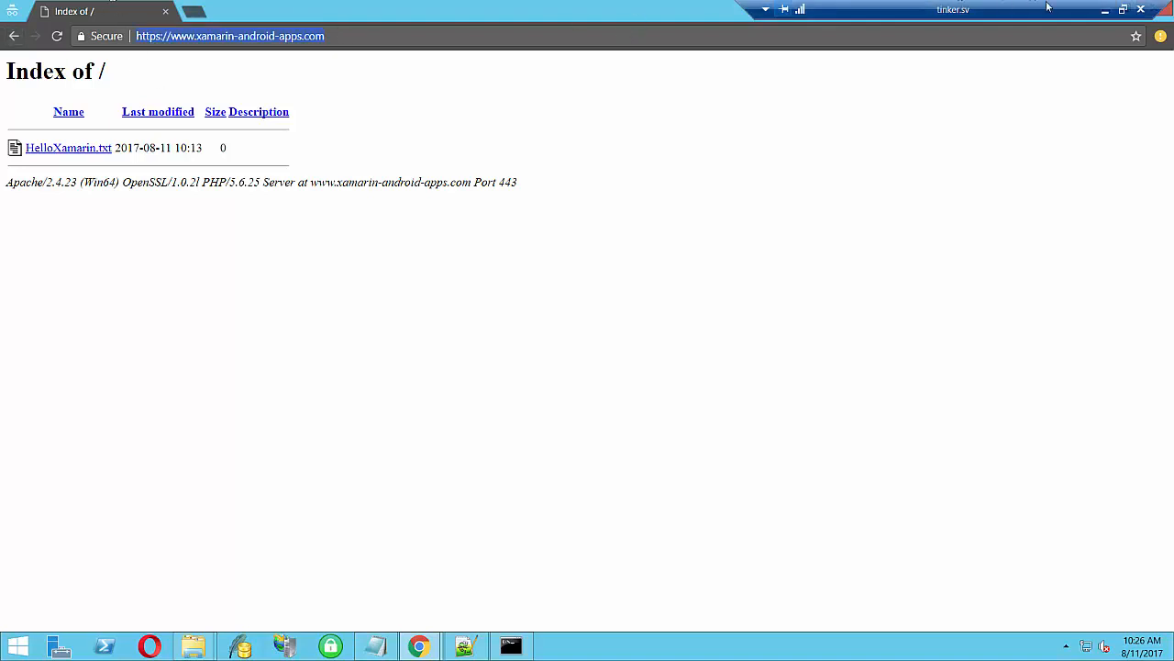
click(1106, 10)
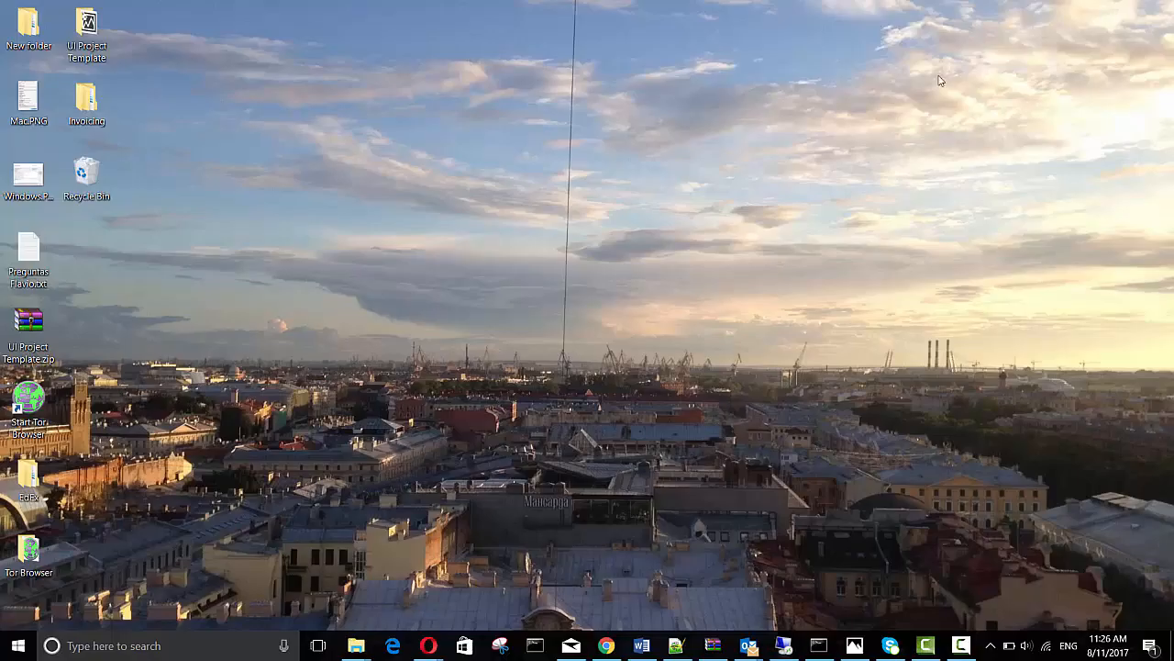
click(606, 645)
click(1007, 12)
key(ctrl+v)
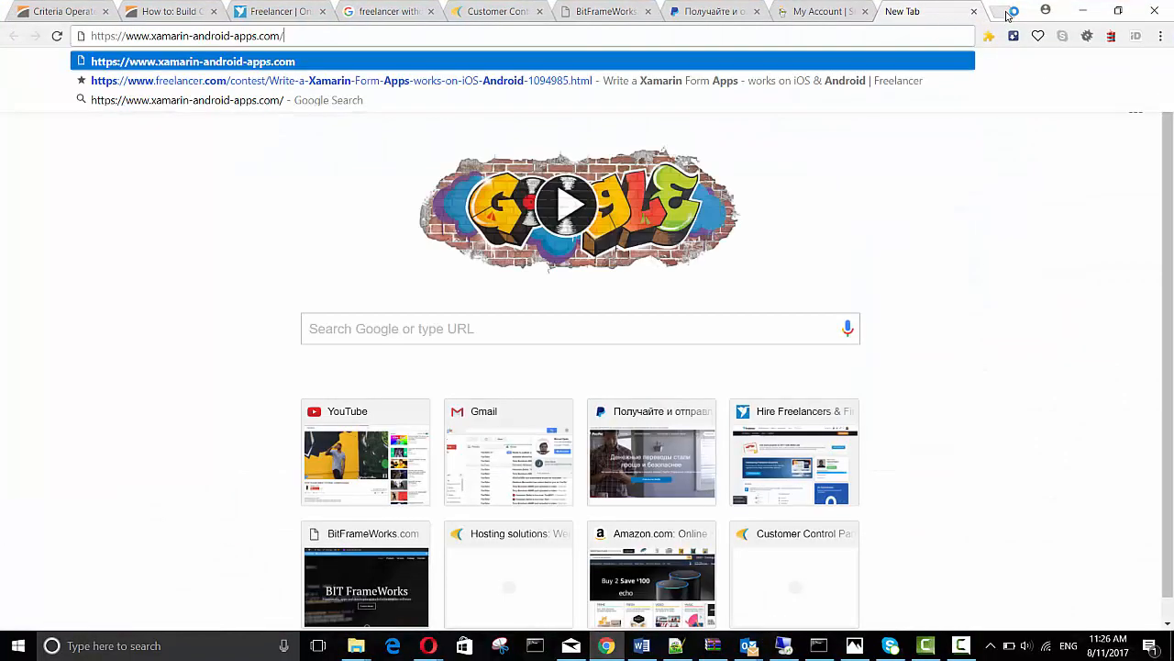
key(Return)
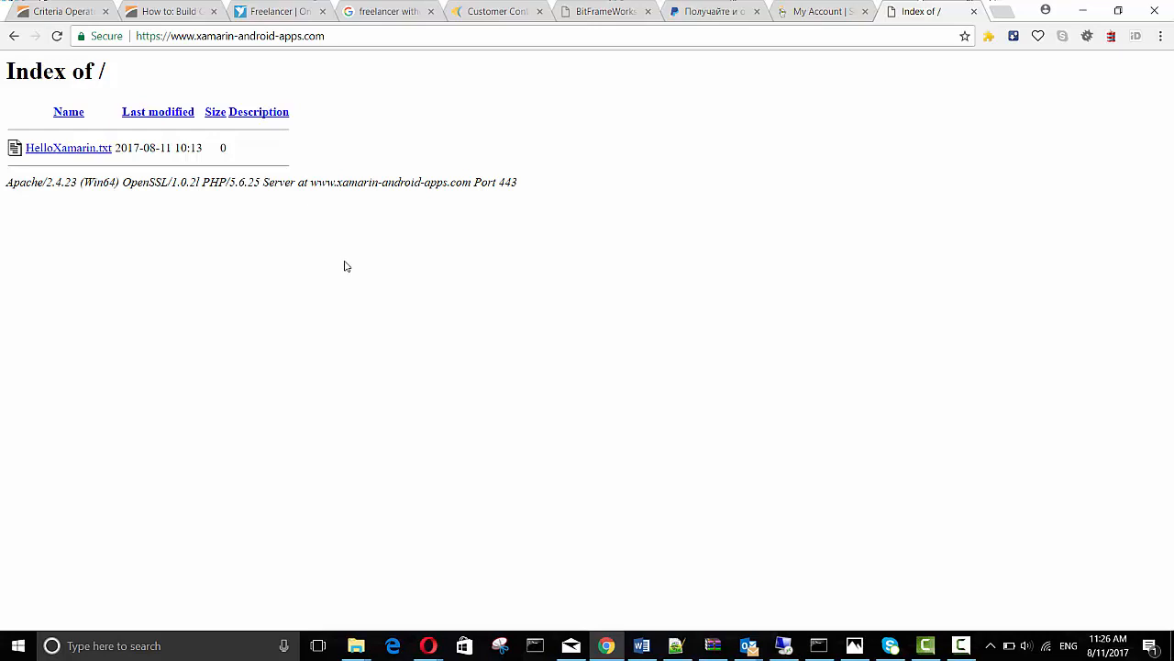
Switch back to the tinker.sv Remote Desktop session
click(960, 646)
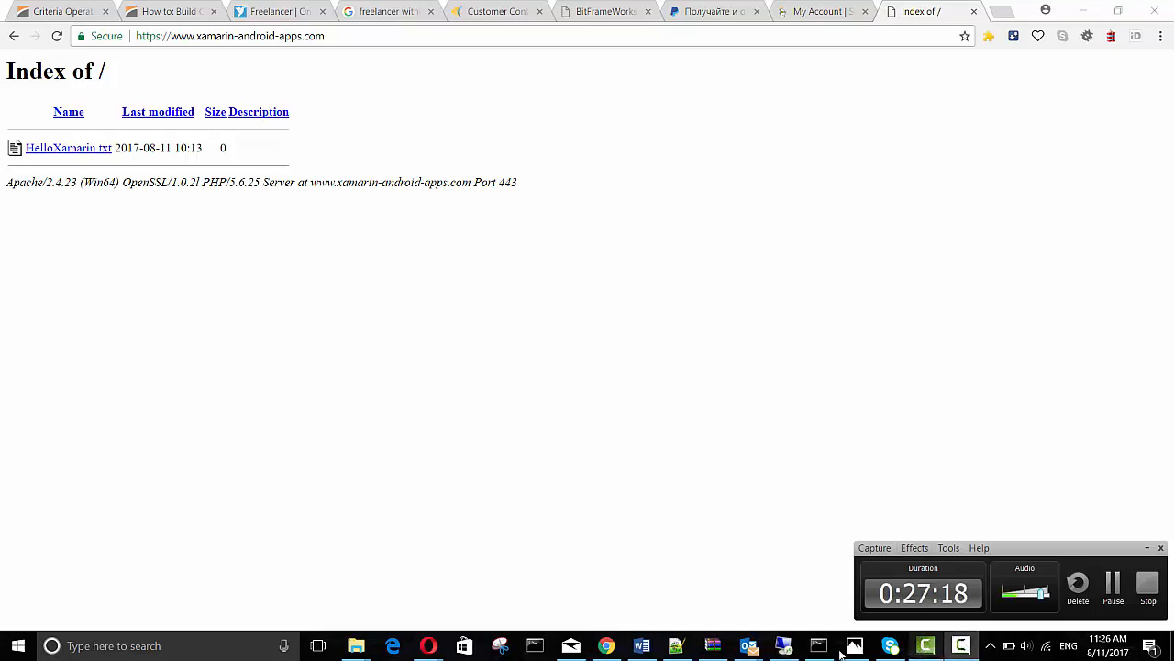
mouse_move(783, 647)
click(800, 585)
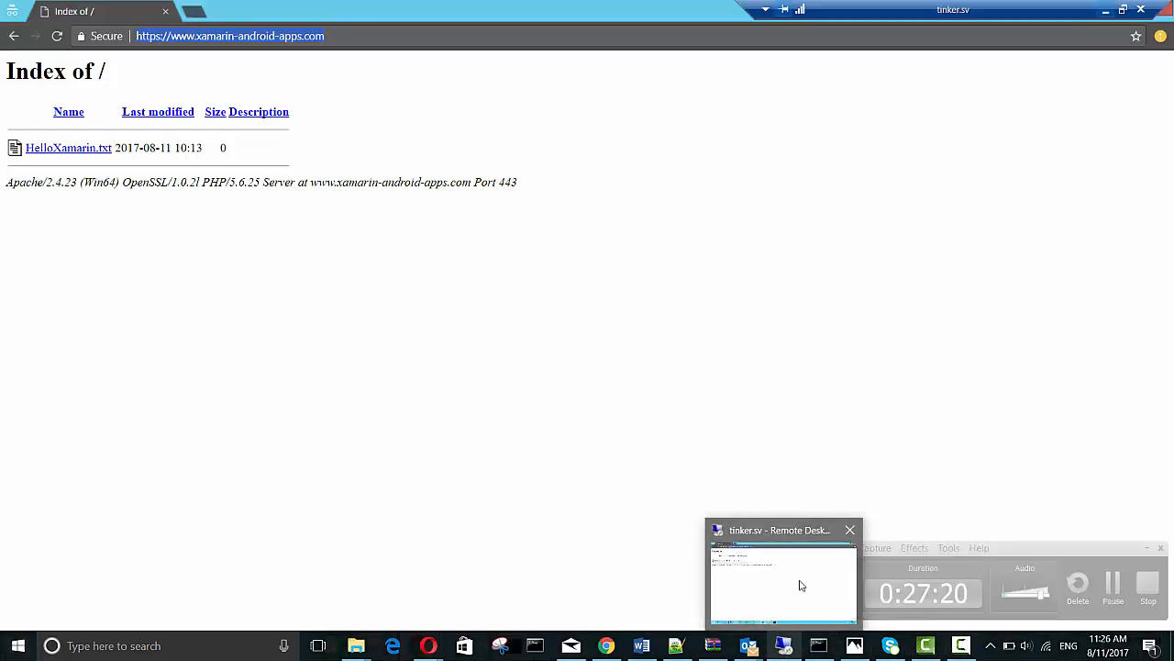